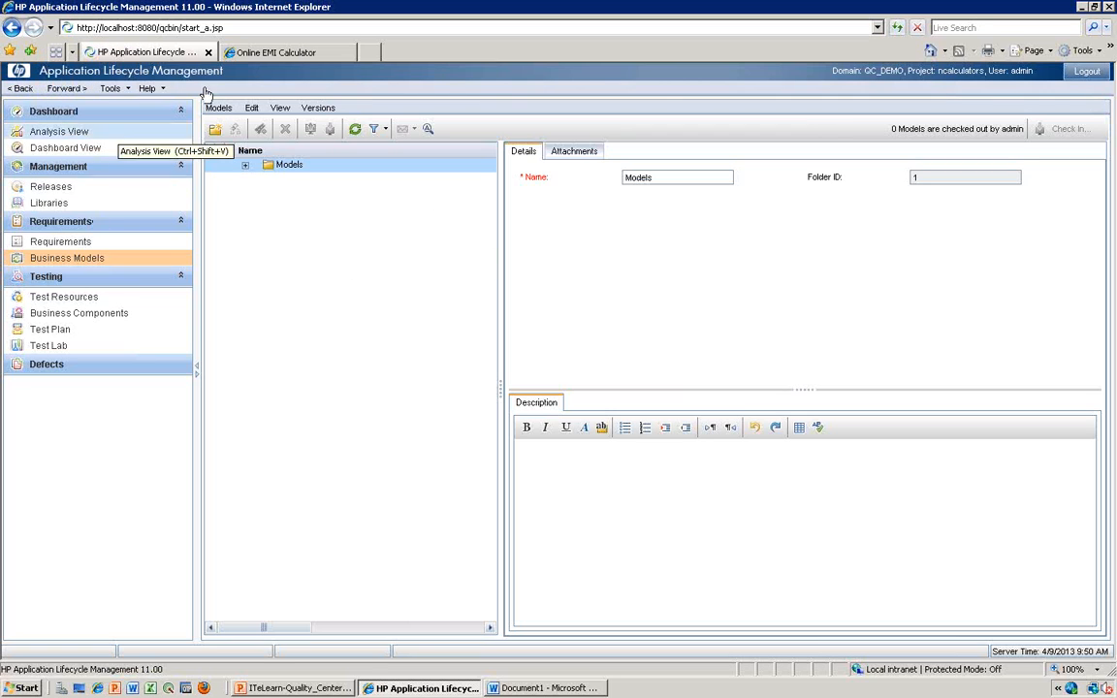
click(113, 89)
click(146, 89)
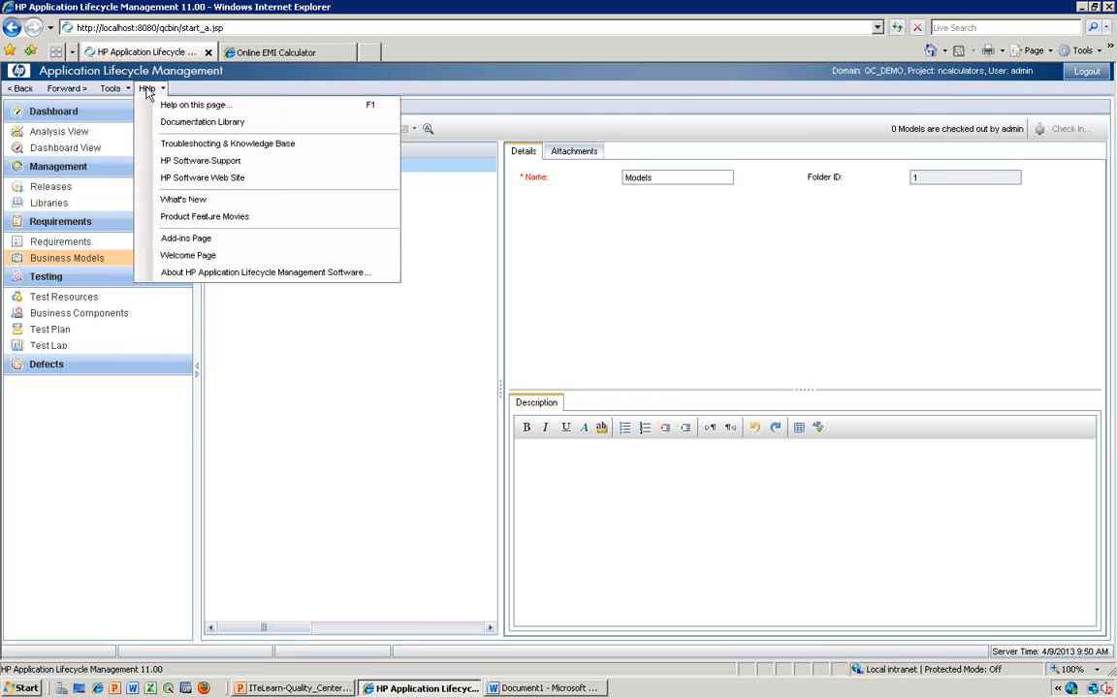
click(120, 89)
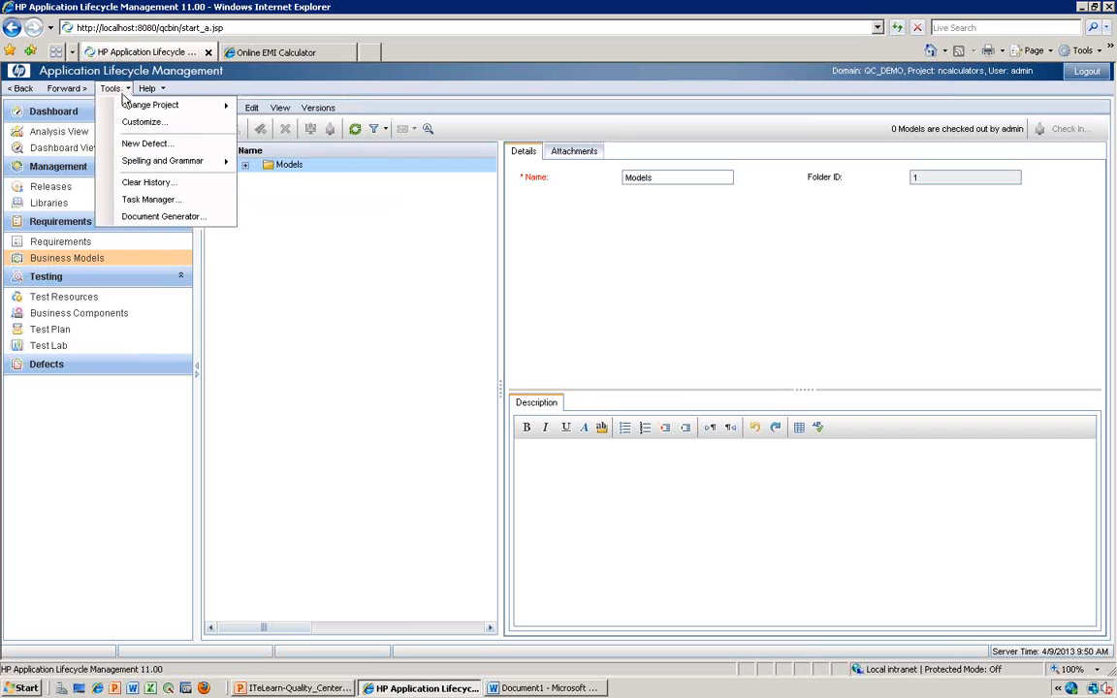
mouse_move(124, 113)
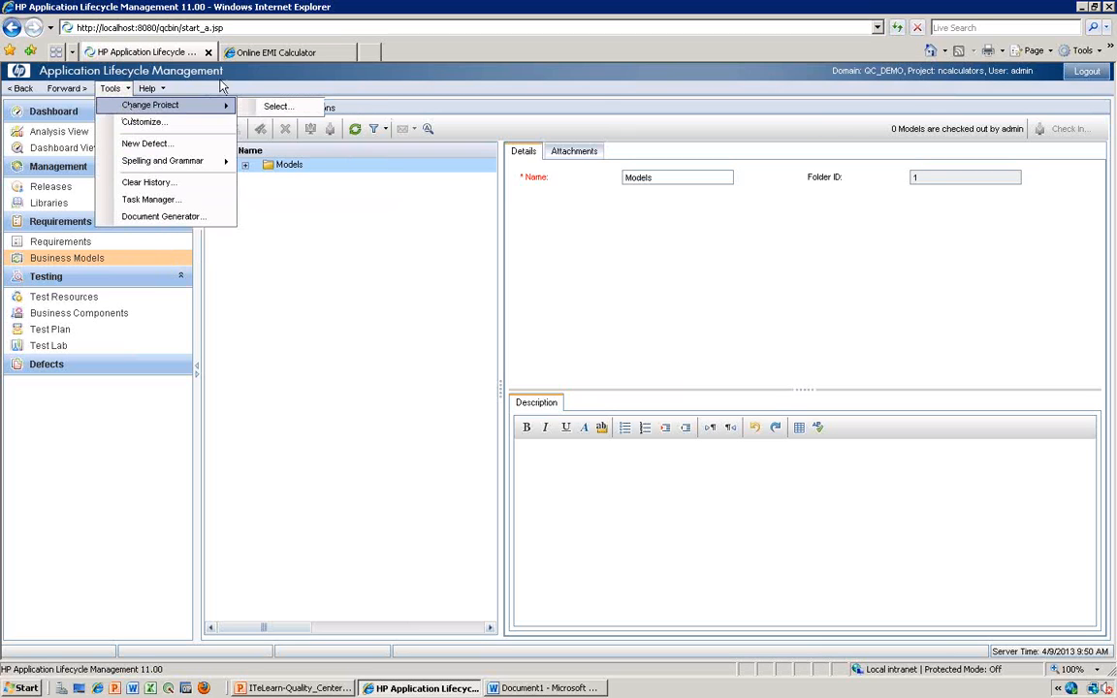
click(539, 687)
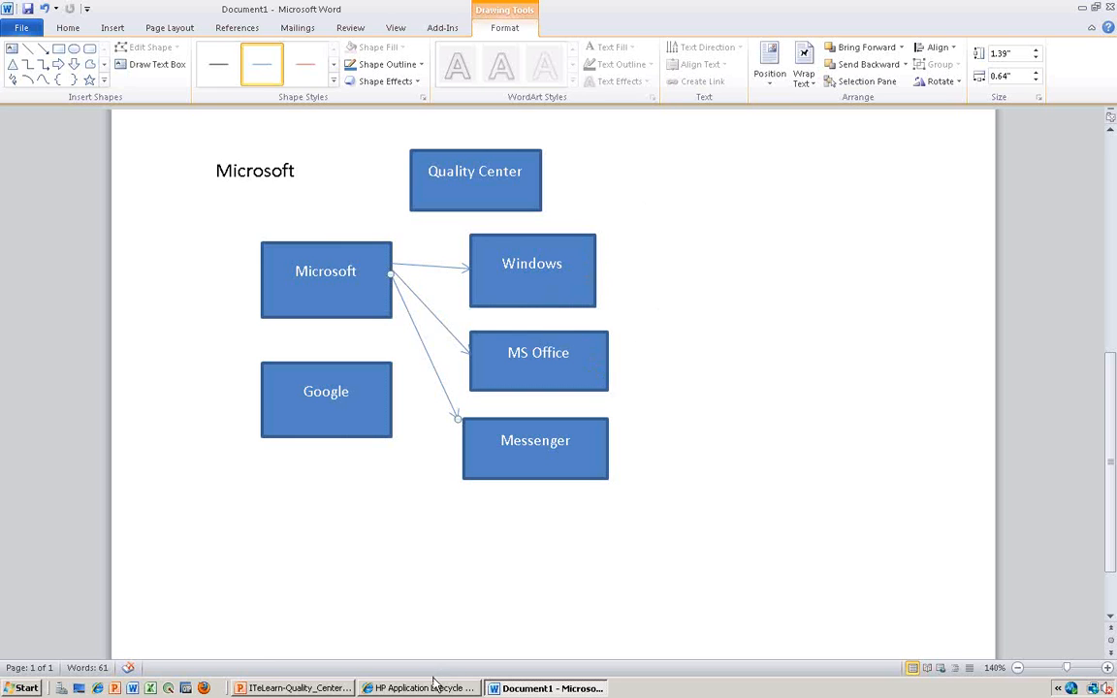
click(430, 688)
- Open the project customization page to view its settings and return to the Business Models module
click(116, 89)
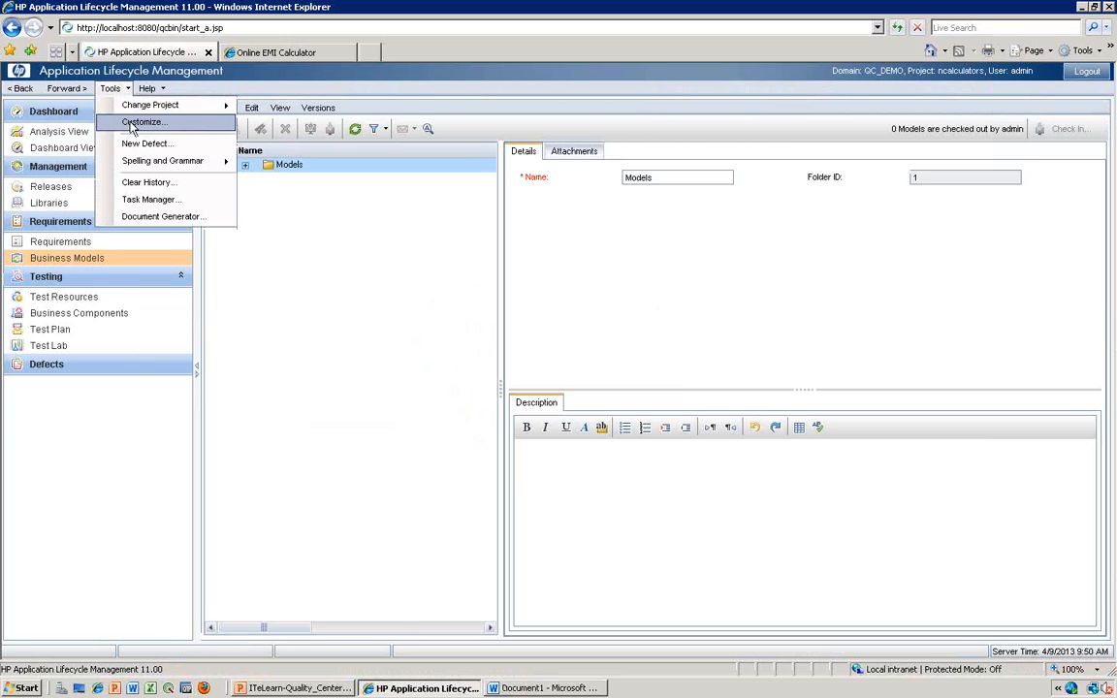
click(133, 123)
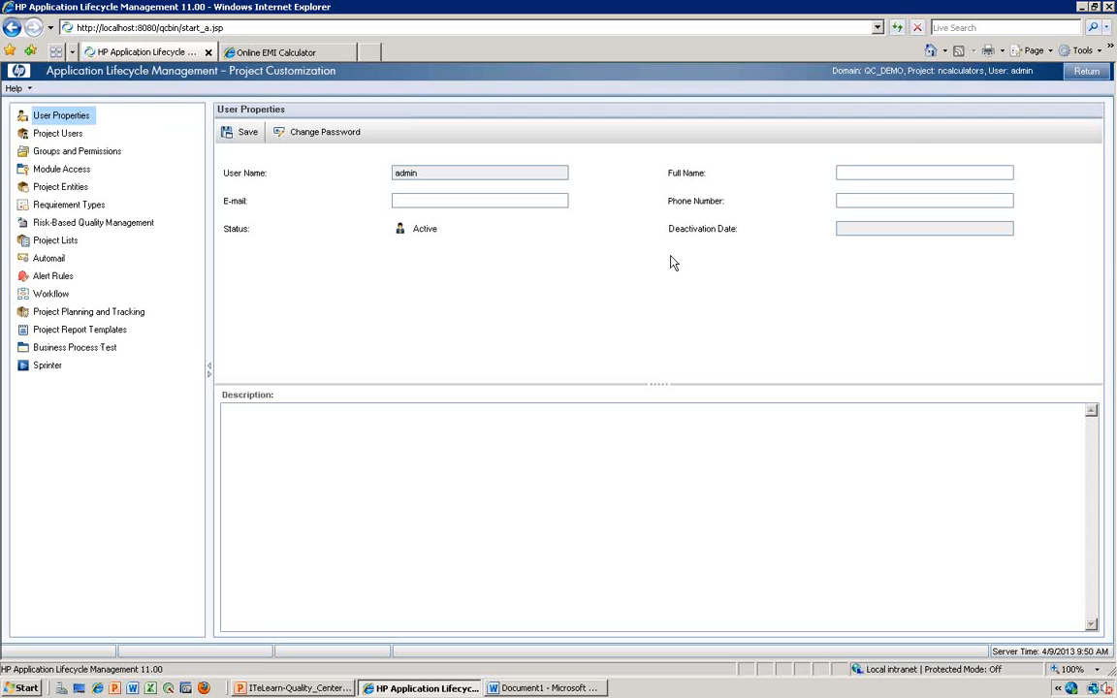
click(1085, 73)
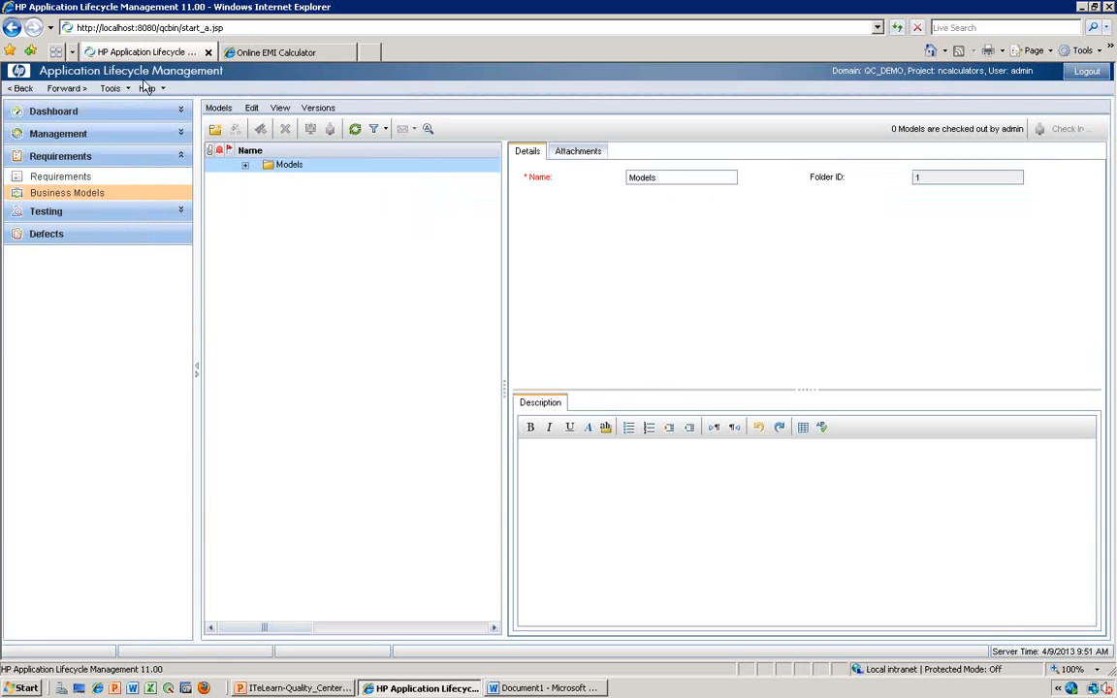
- Expand the Dashboard and Management groups in the module list
click(125, 93)
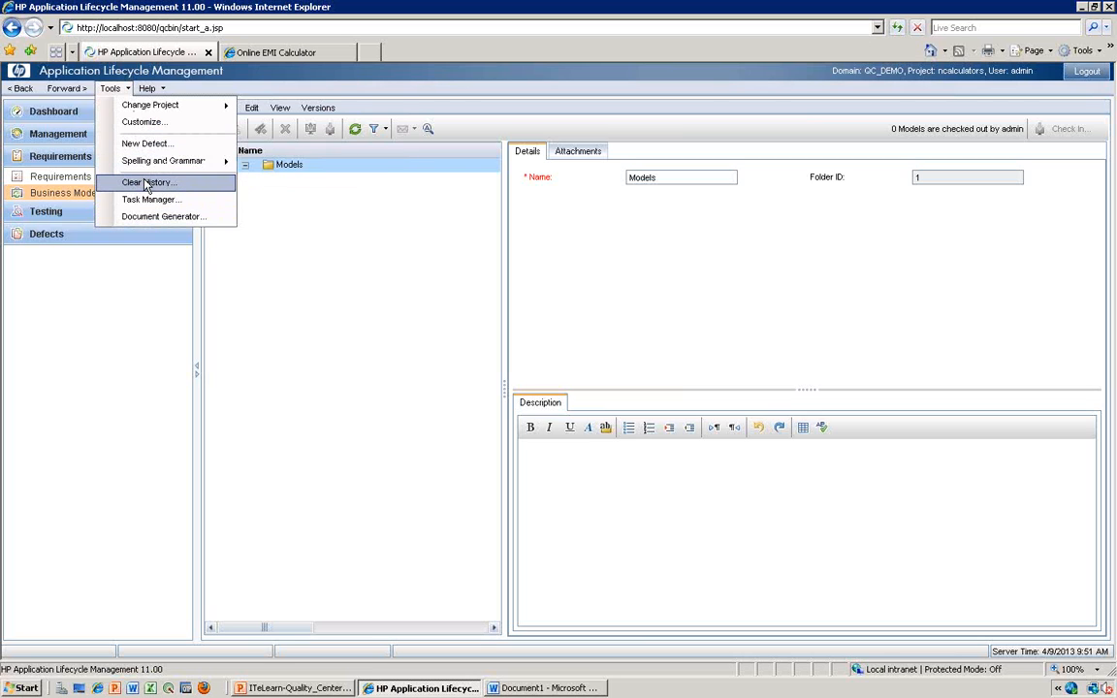
click(312, 269)
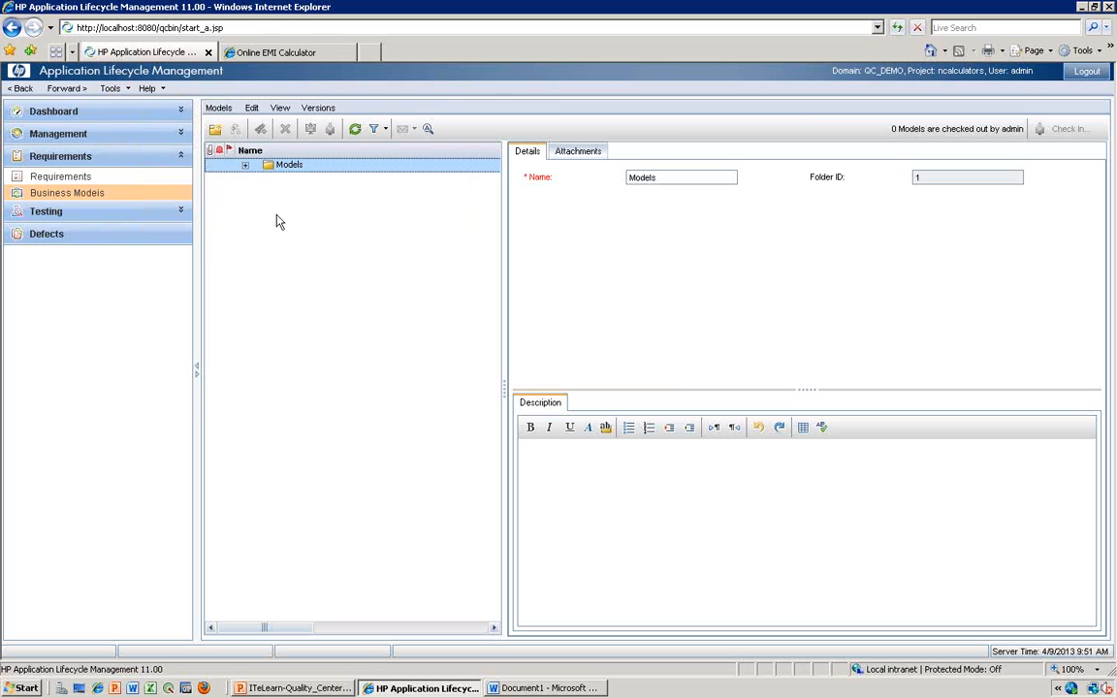
click(180, 112)
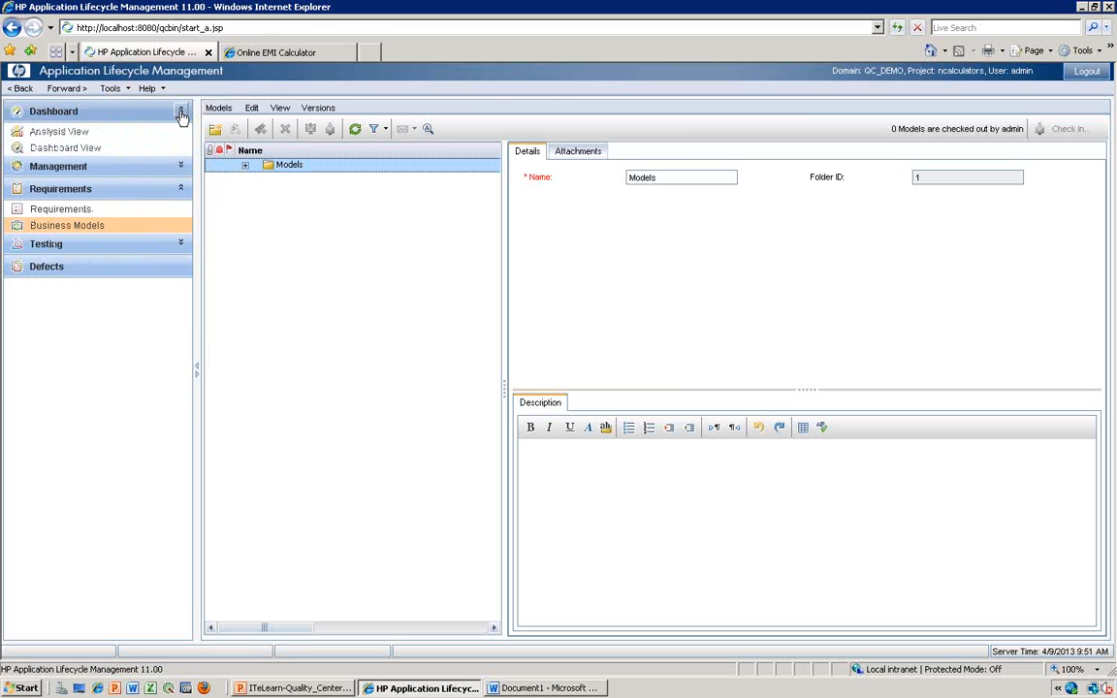
click(148, 89)
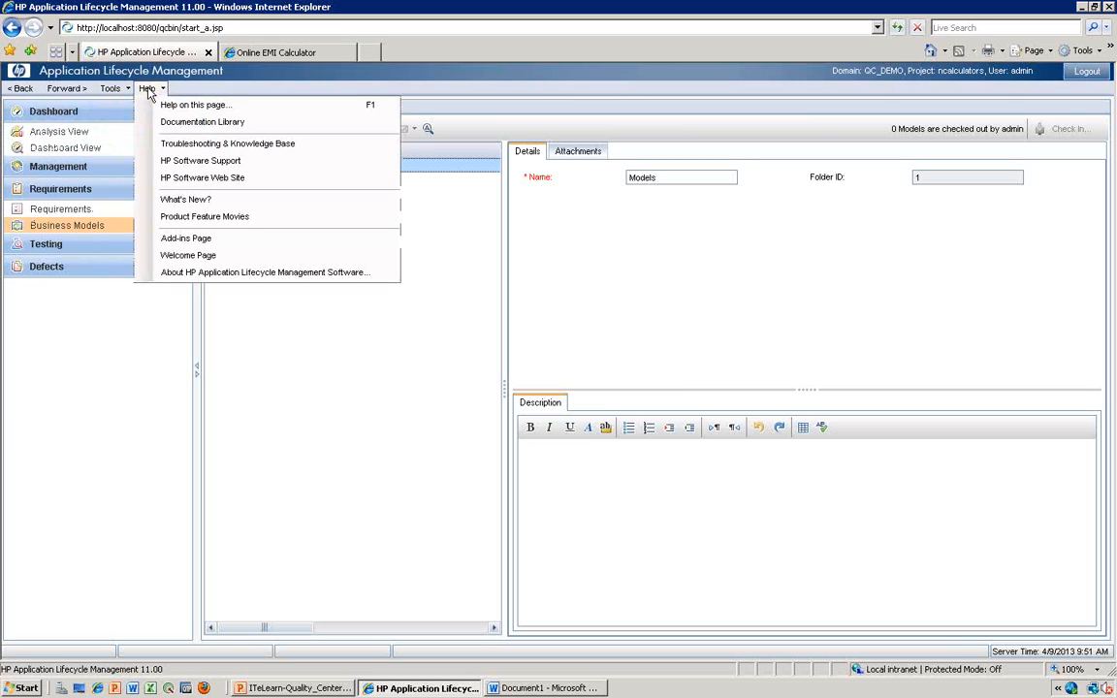
click(208, 92)
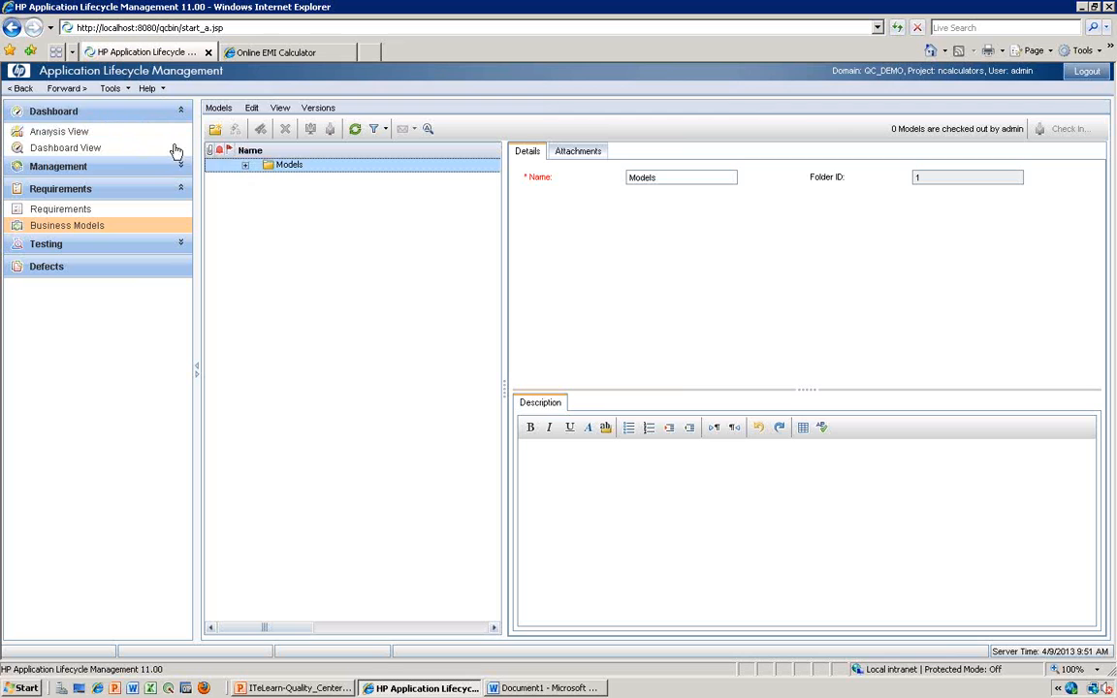
key(alt)
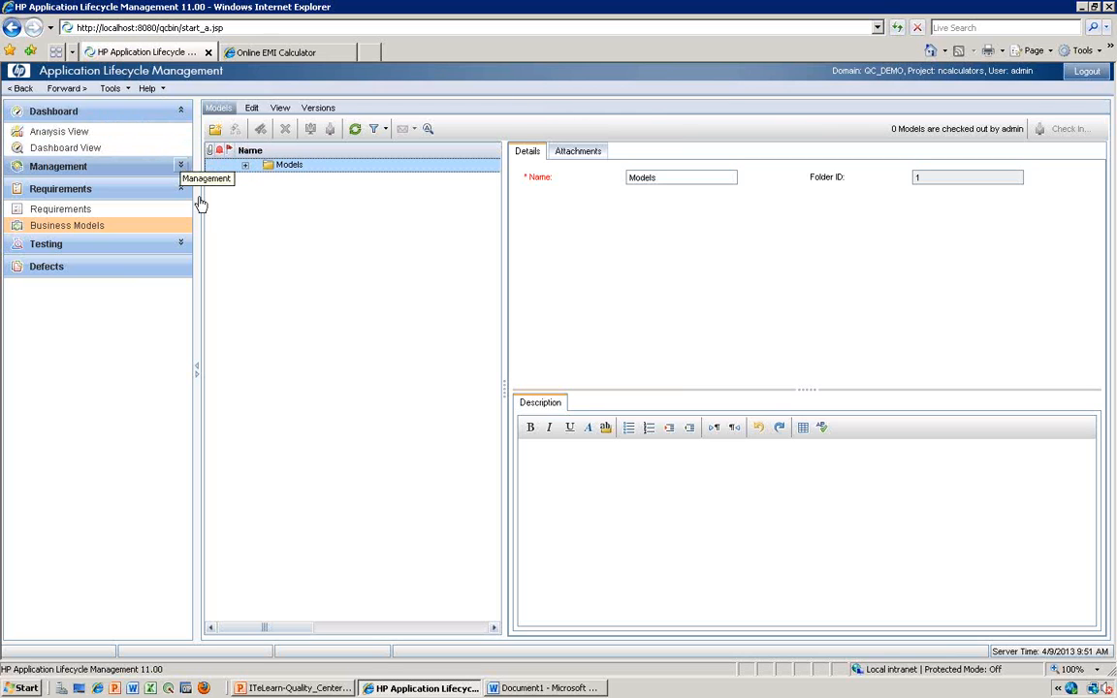
click(181, 167)
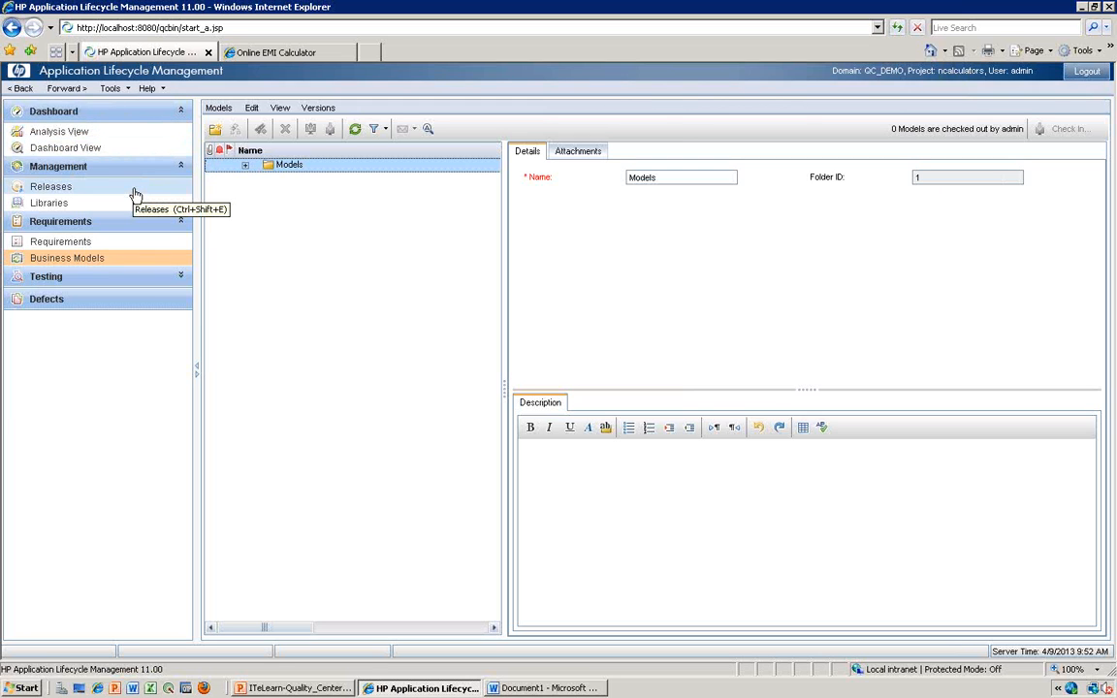
- Look at the Analysis View and Dashboard View modules of the Dashboard group
click(86, 133)
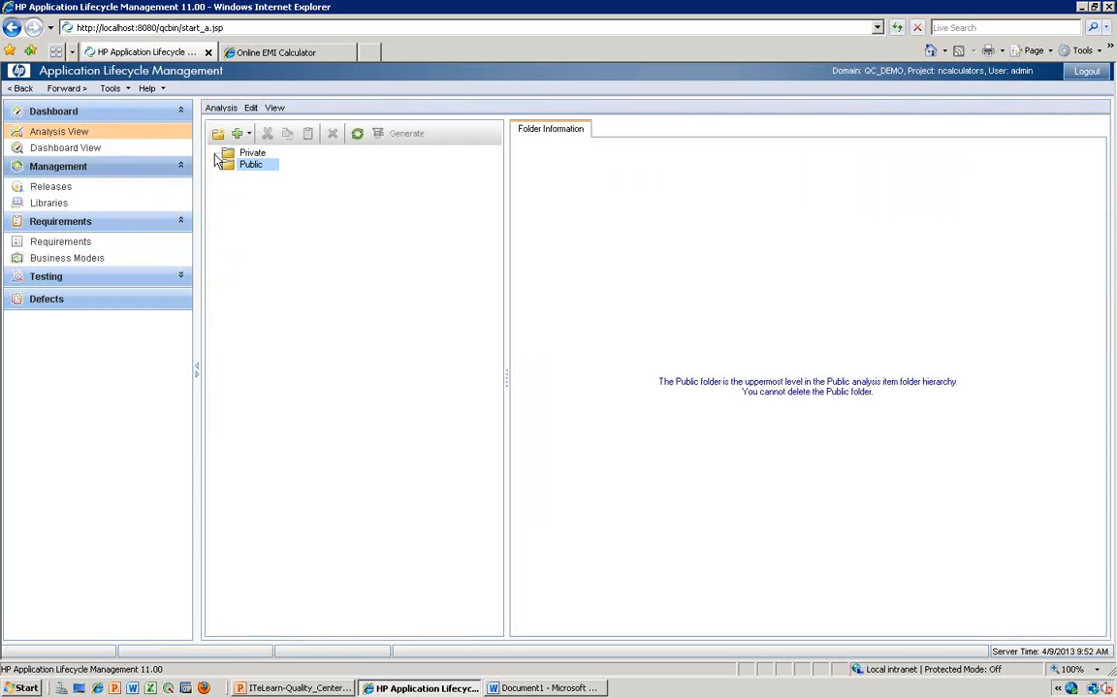
click(79, 148)
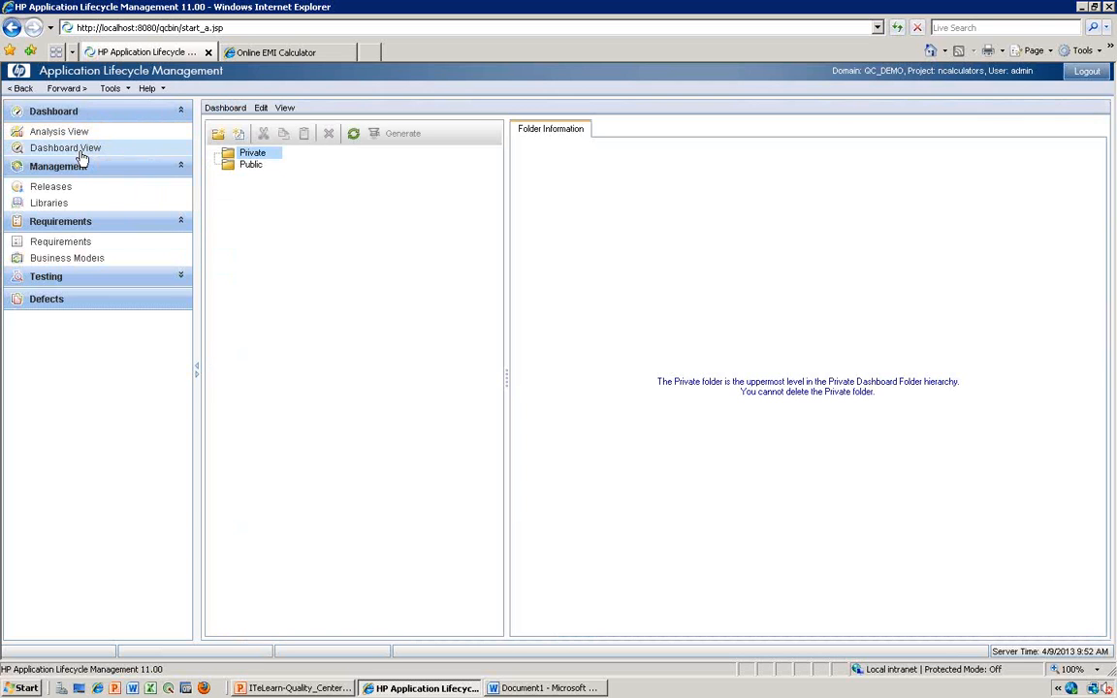
click(62, 136)
click(70, 148)
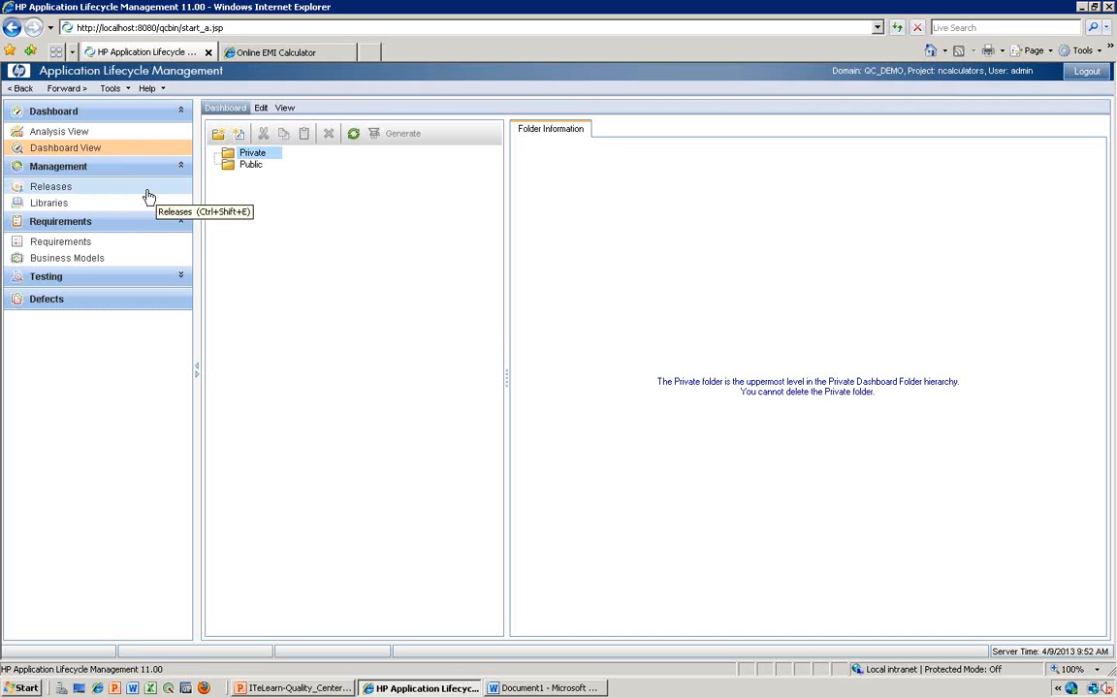
- Open the Releases module of the Management group
click(80, 188)
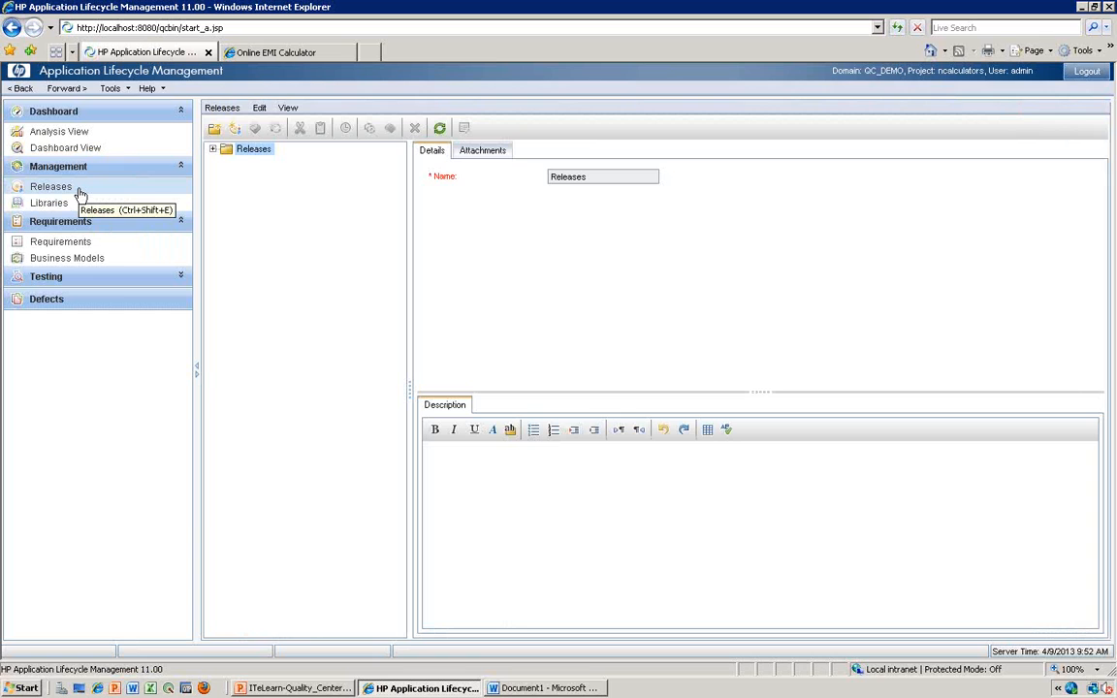
click(80, 190)
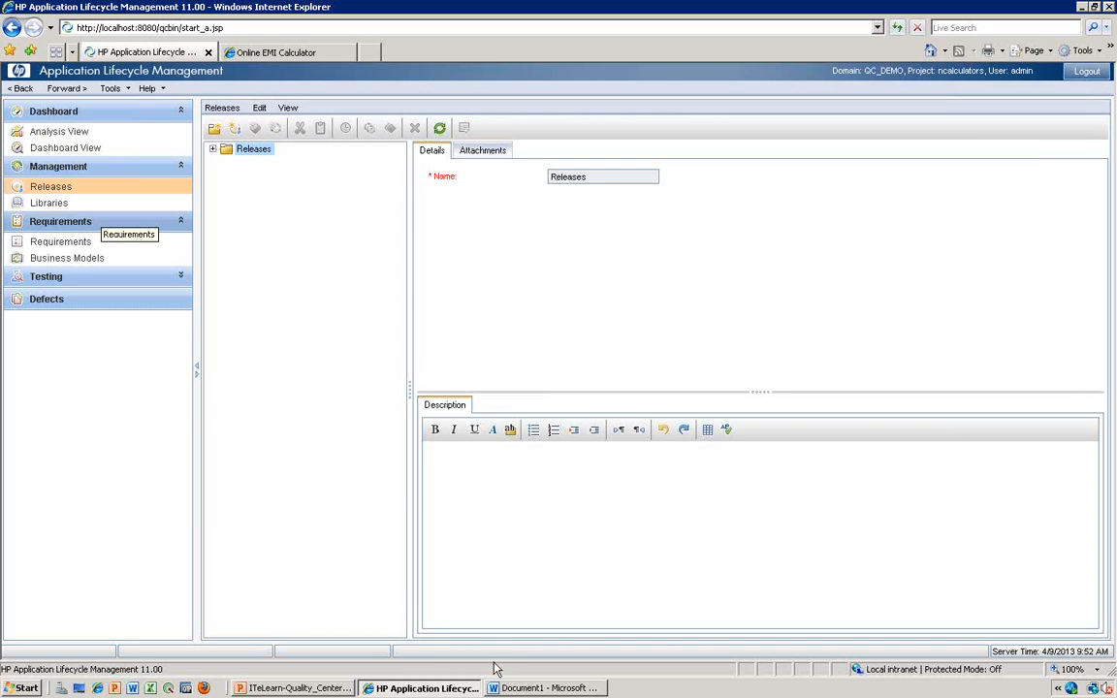
- Show the Online EMI Calculator page in the browser, return to the site's calculator list and reopen the EMI Calculator
click(540, 690)
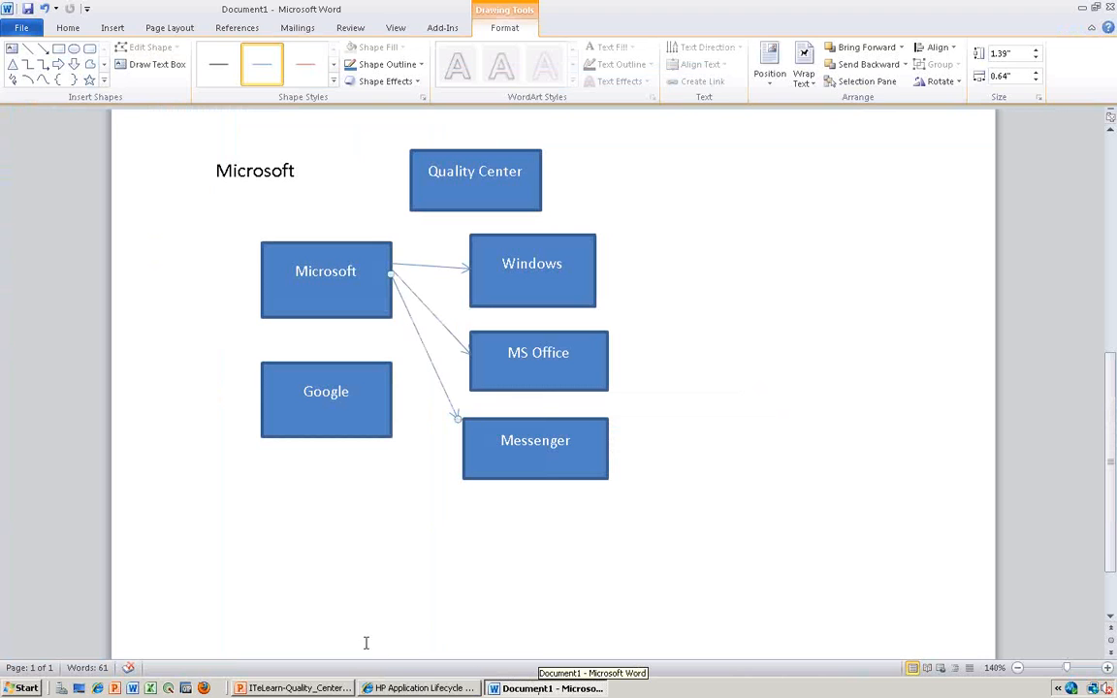
click(419, 688)
click(276, 54)
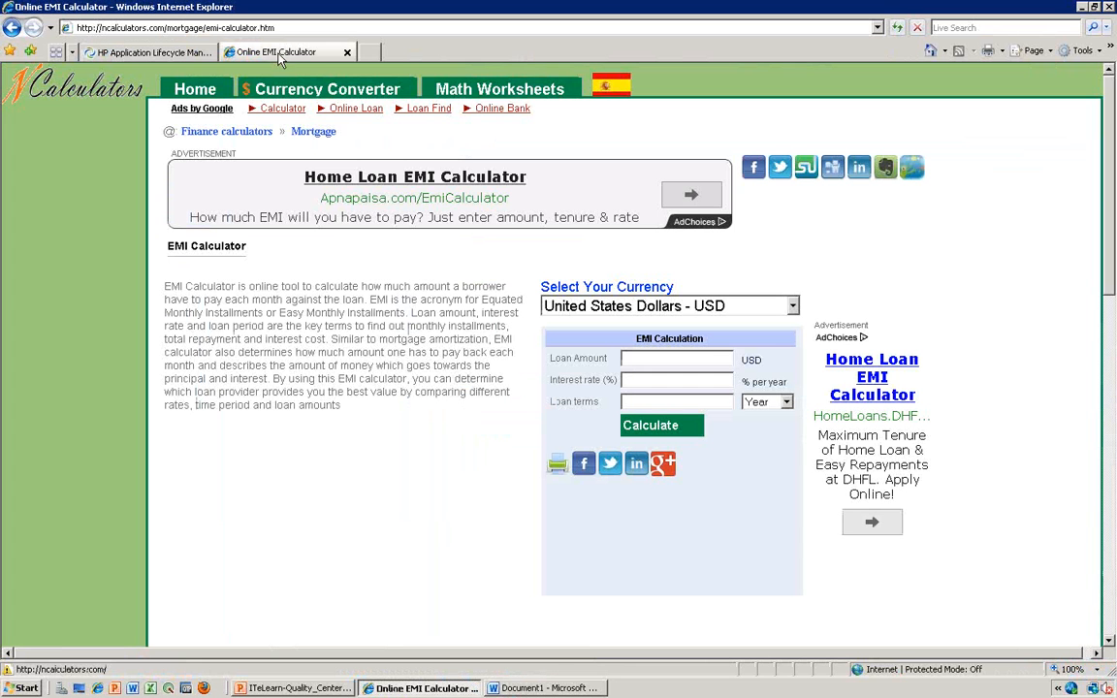
key(BackSpace)
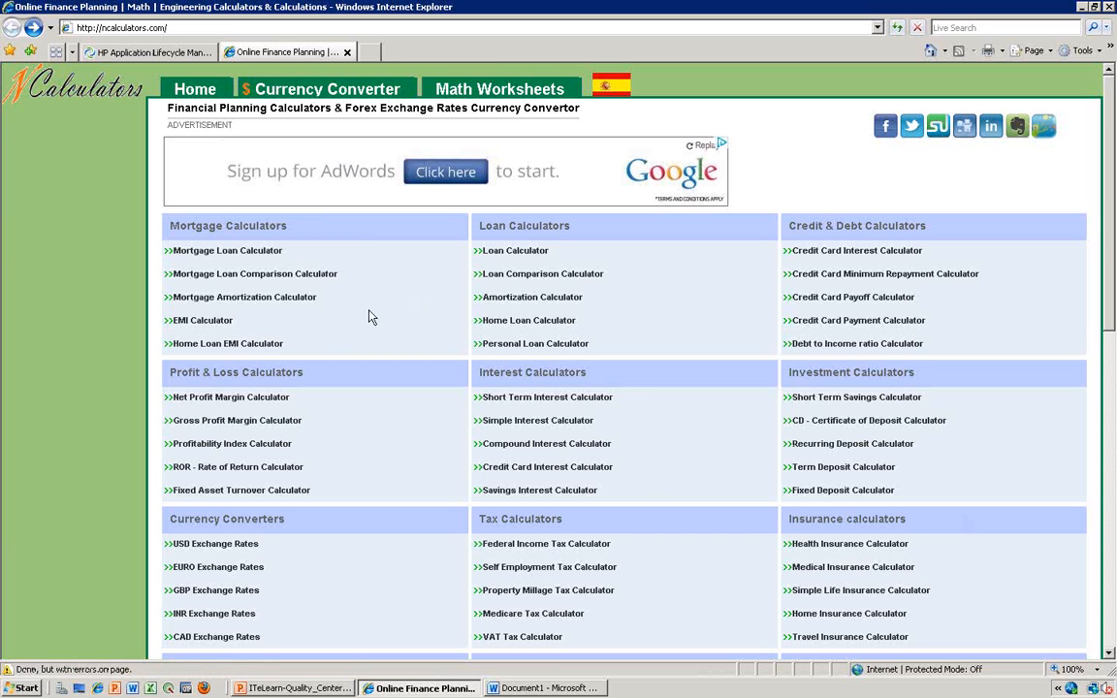
click(213, 327)
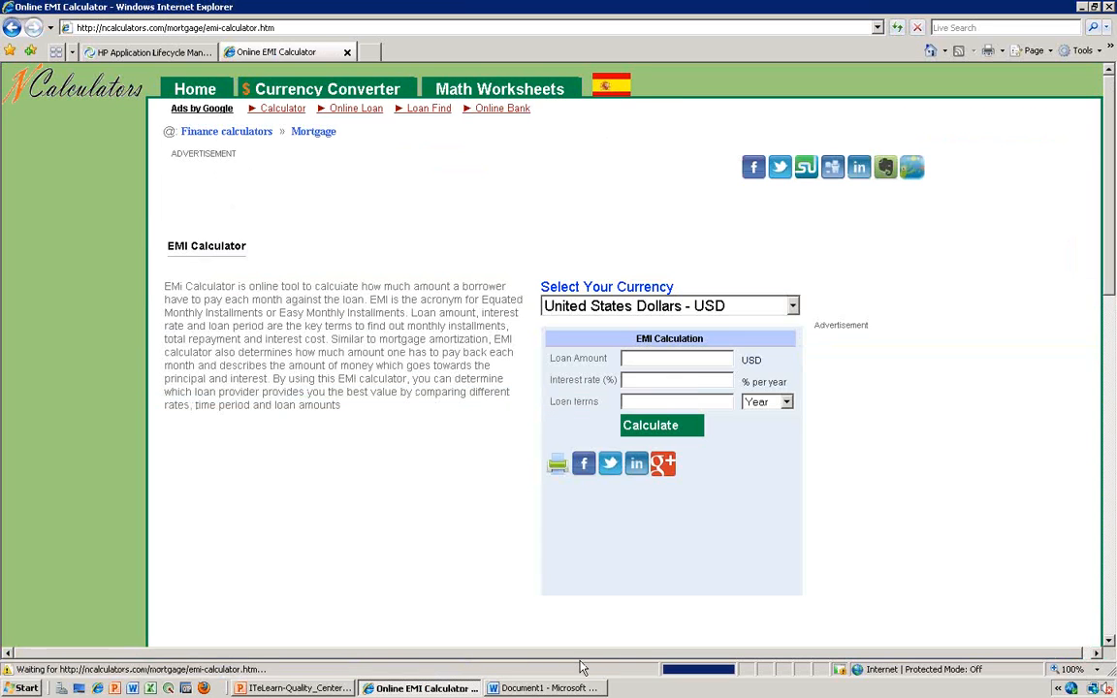
- Switch to the Word document and add blank lines below the product diagram to start a second page
key(alt+Tab)
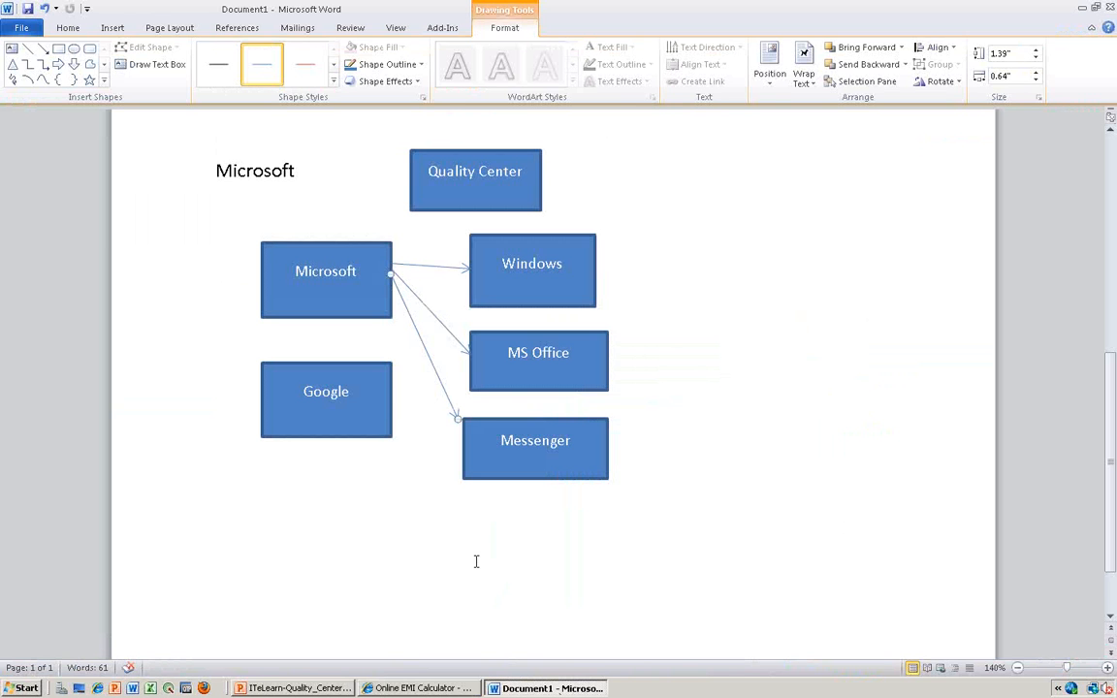
click(476, 561)
scroll(560, 457, down, 1)
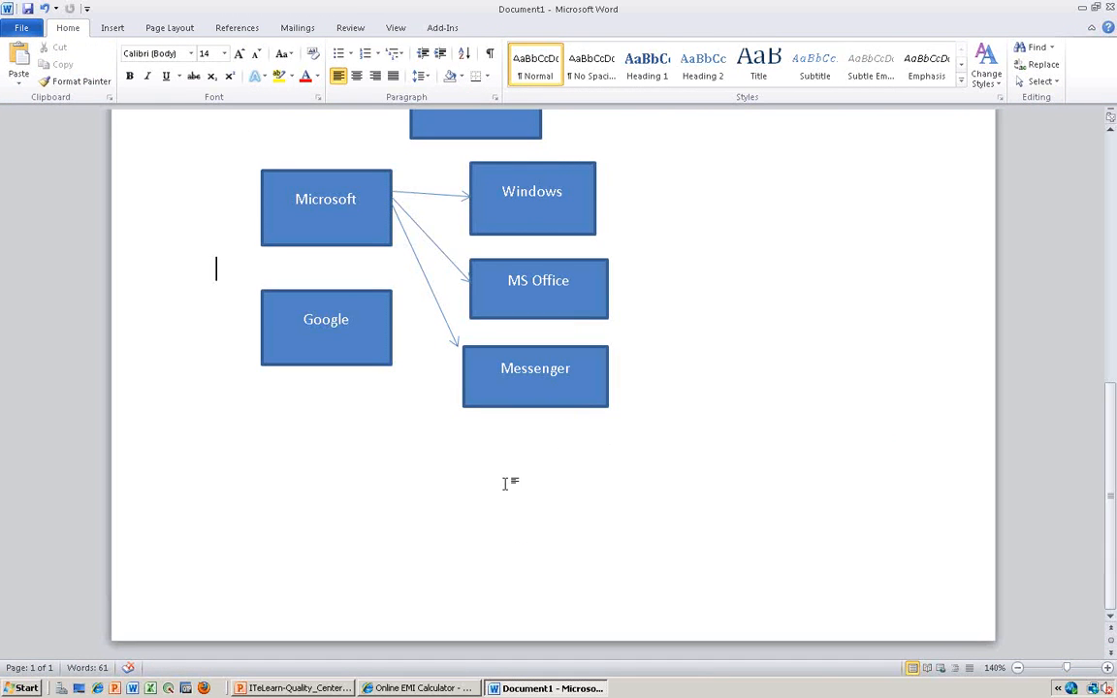
key(Return)
key(Return)
key(Return)
key(Return)
key(Return)
key(Return)
key(Return)
key(Return)
key(Return)
key(BackSpace)
key(BackSpace)
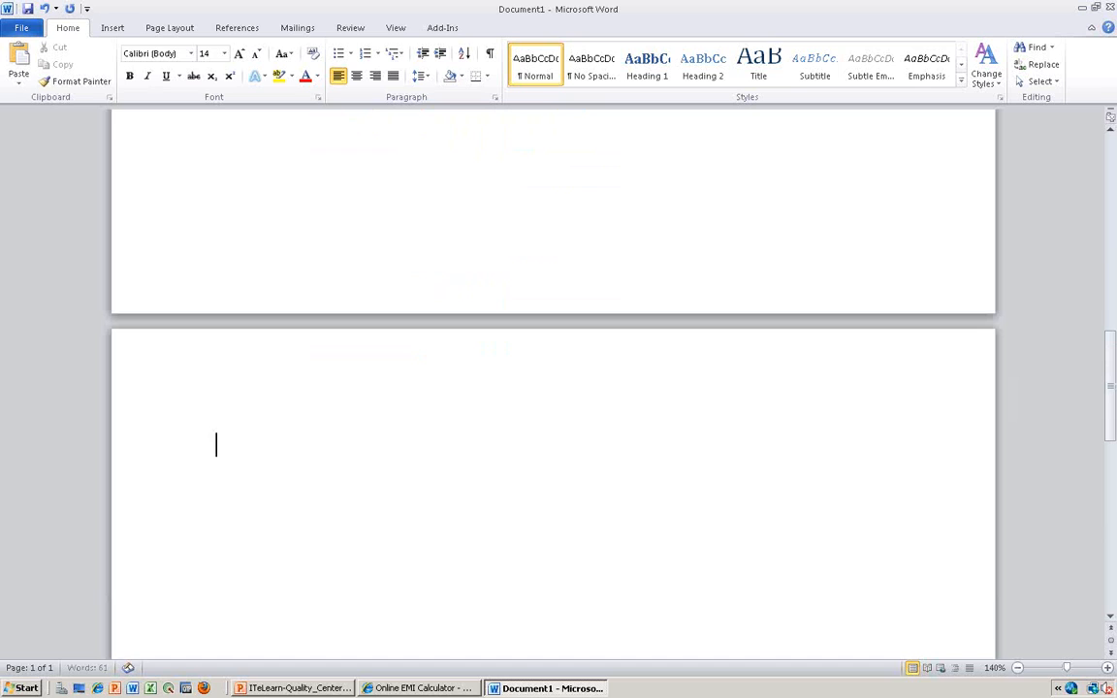
- Draw a rectangle about 1.1" wide and 0.72" high near the beginning of the second page
click(112, 29)
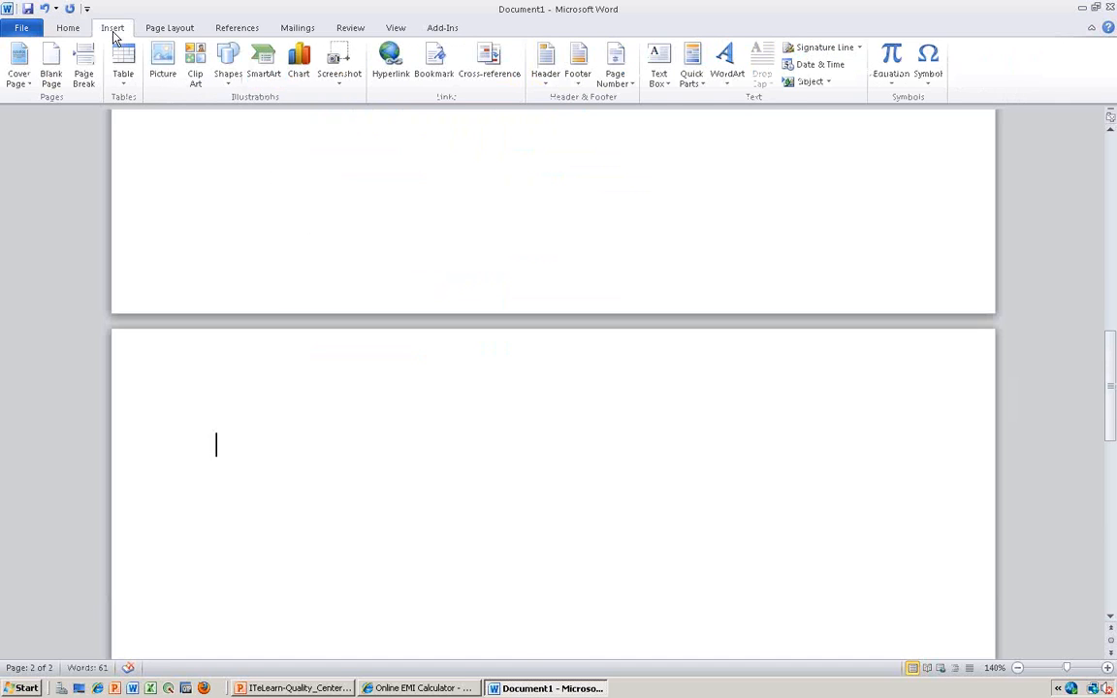
click(229, 77)
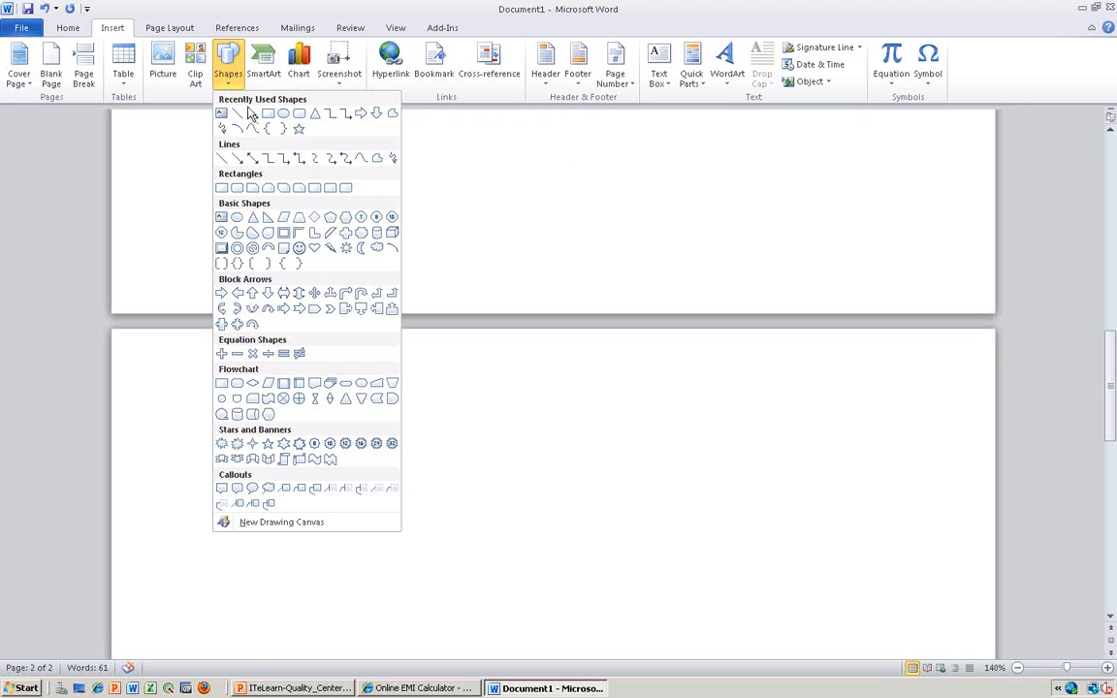
click(269, 116)
drag(235, 411, 355, 487)
- Label the new rectangle "Release 2013"
text(Release)
key(alt+2)
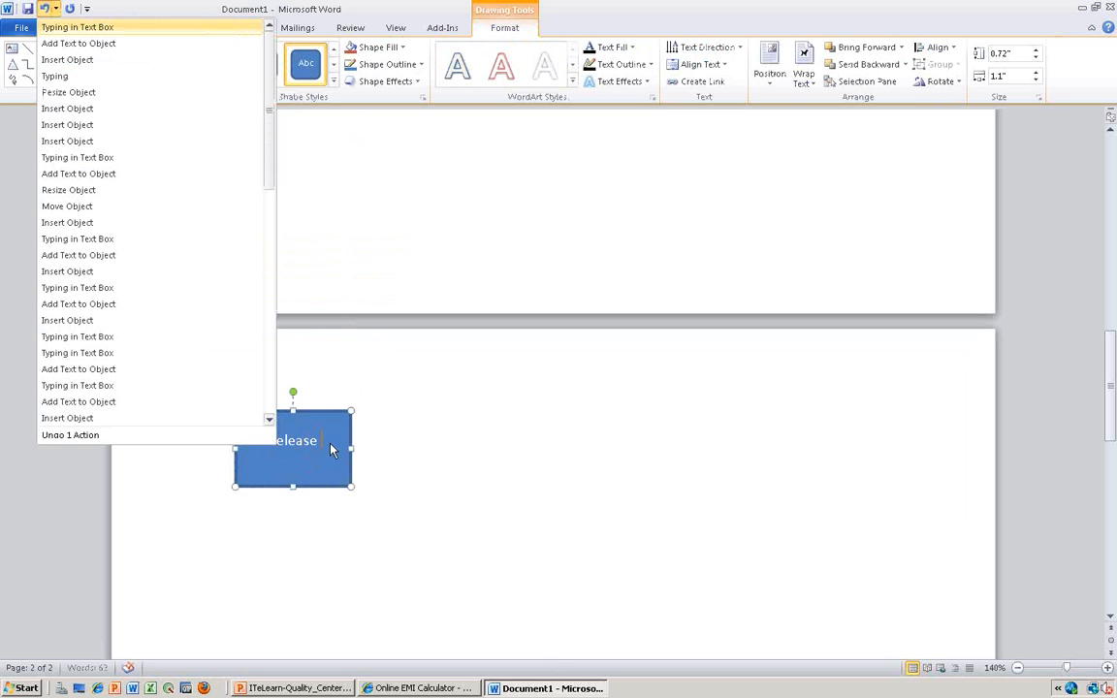
click(544, 411)
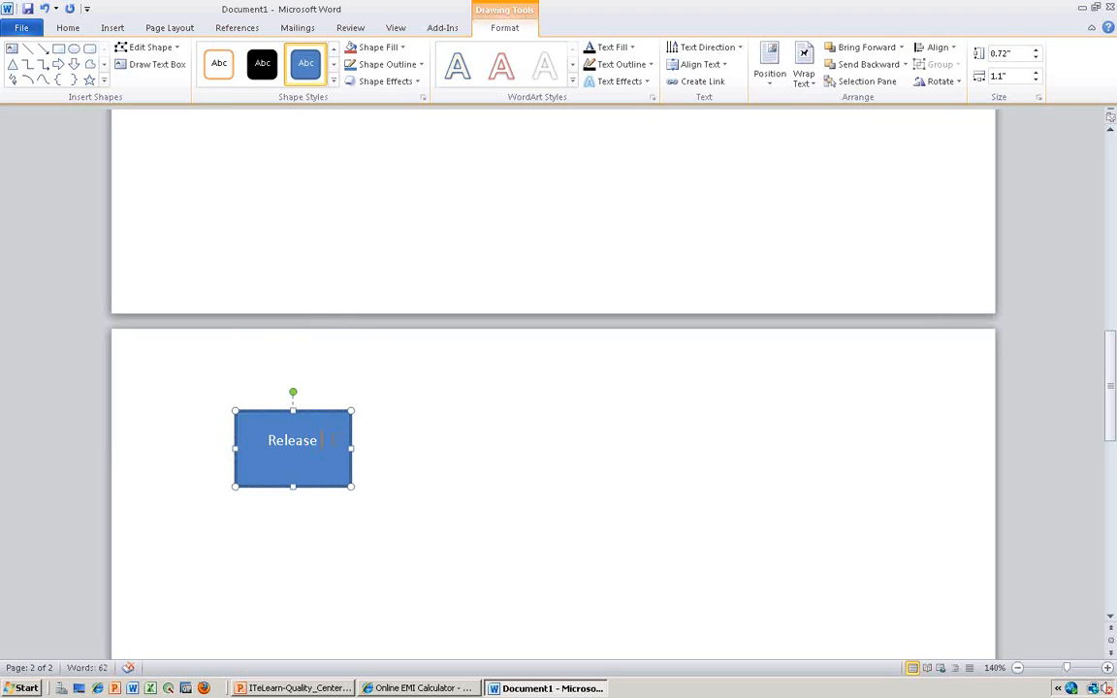
text(2013)
click(465, 534)
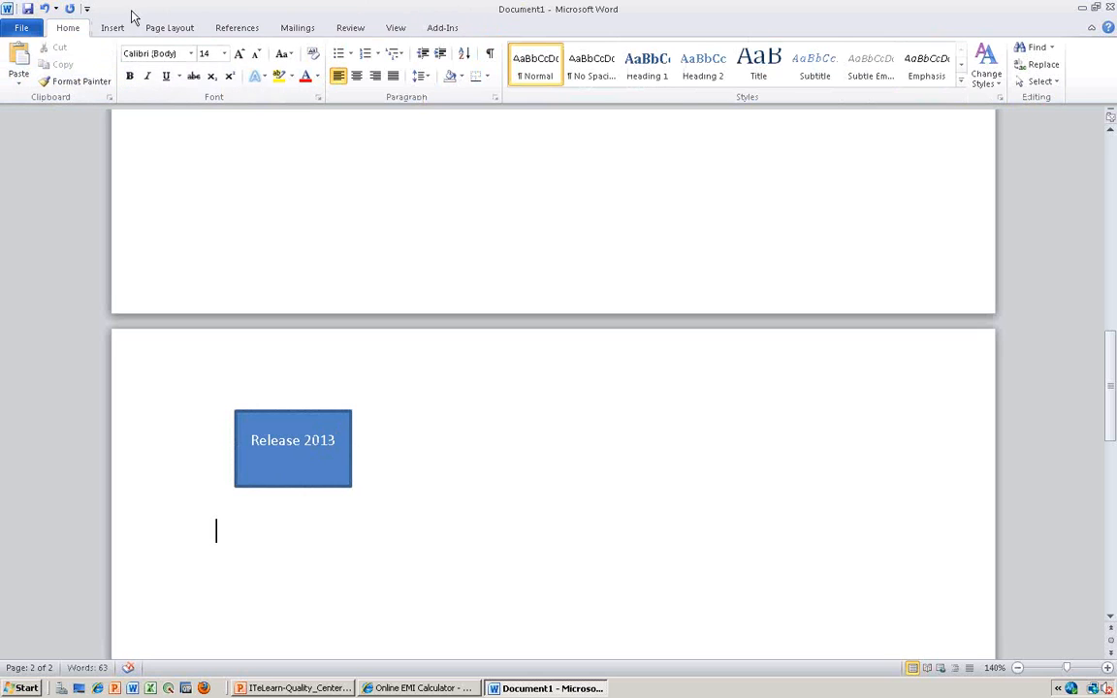
- Draw a second rectangle about 1.15" wide and 0.78" high below the "Release 2013" box
click(112, 29)
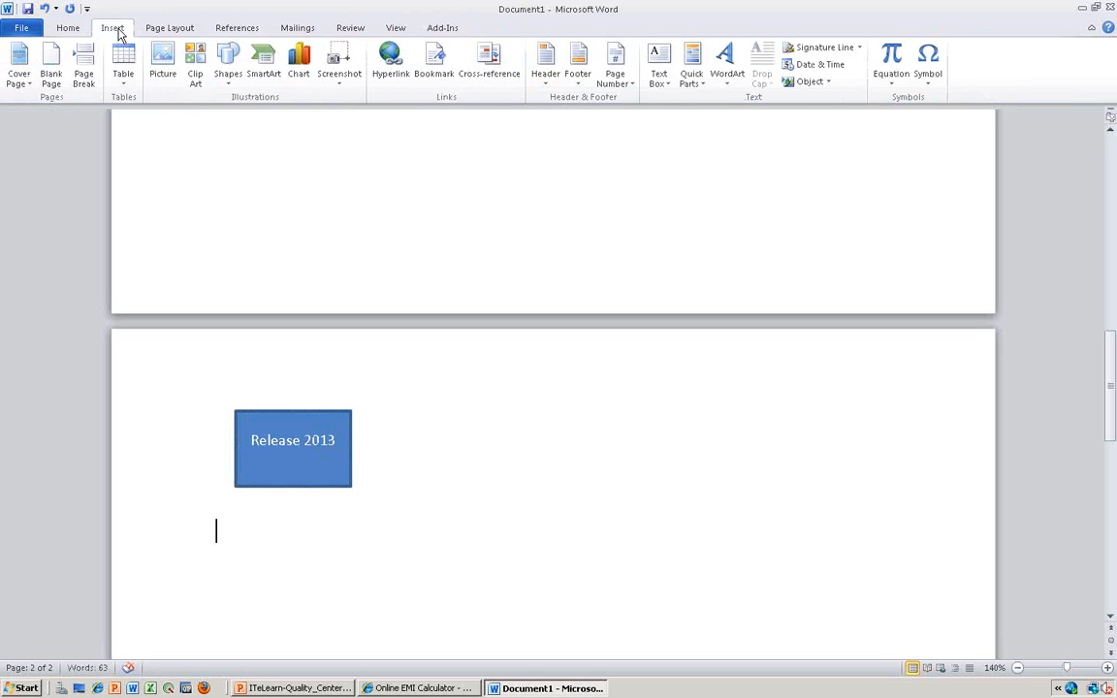
click(229, 76)
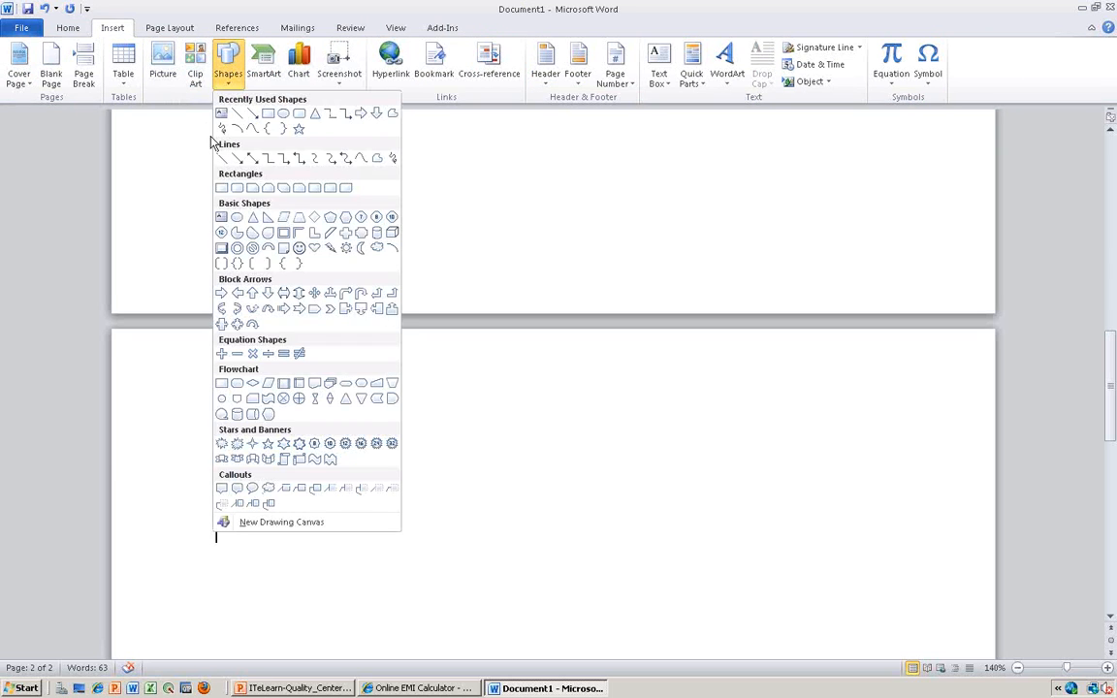
click(269, 115)
mouse_move(240, 539)
mouse_down()
mouse_move(379, 624)
mouse_move(363, 621)
mouse_up()
- Label the lower rectangle "Release 2014"
text(Release 2013)
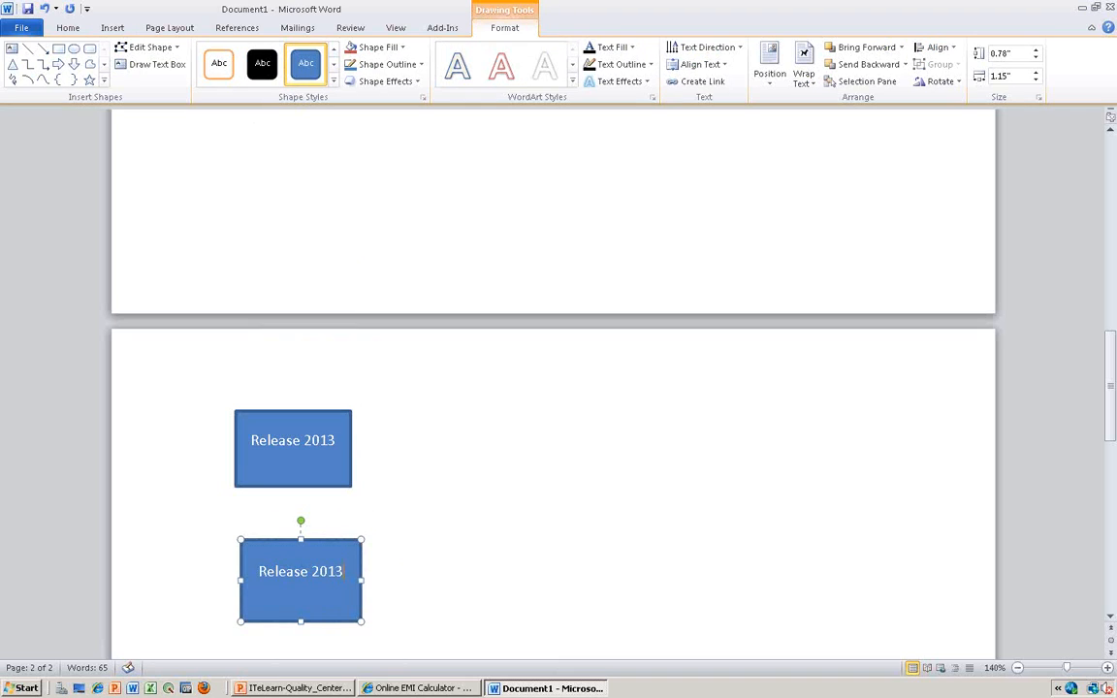
key(BackSpace)
text(4)
click(441, 585)
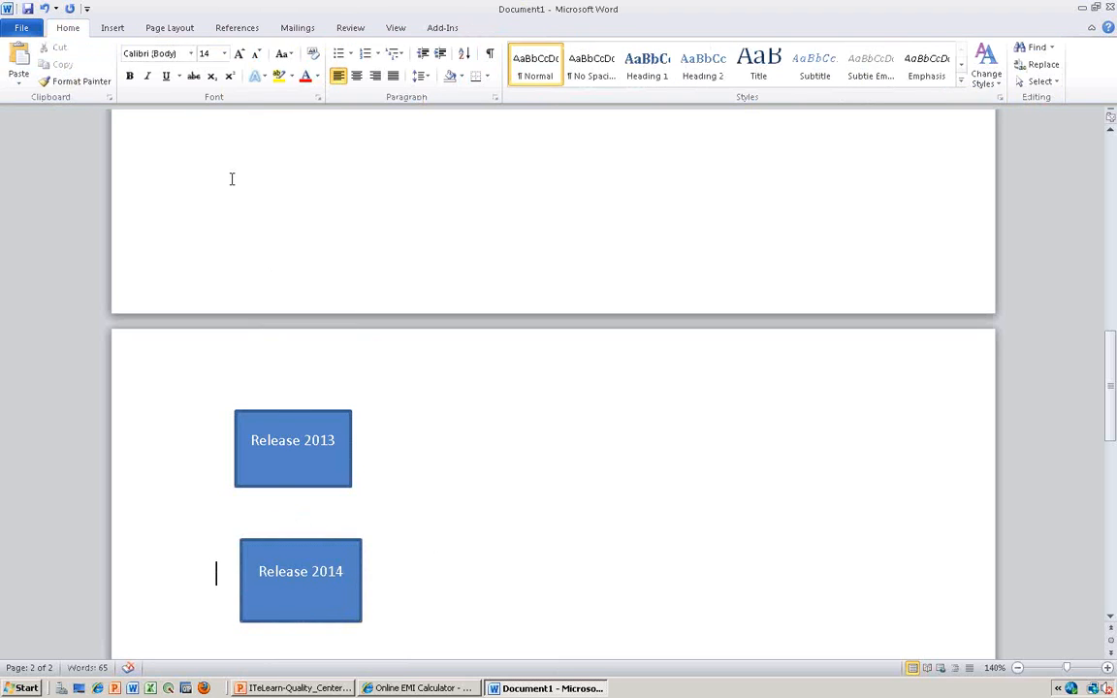
- Draw a rectangle about 1.07" wide and 0.49" high beyond the release boxes and label it "Cycle 1"
click(111, 28)
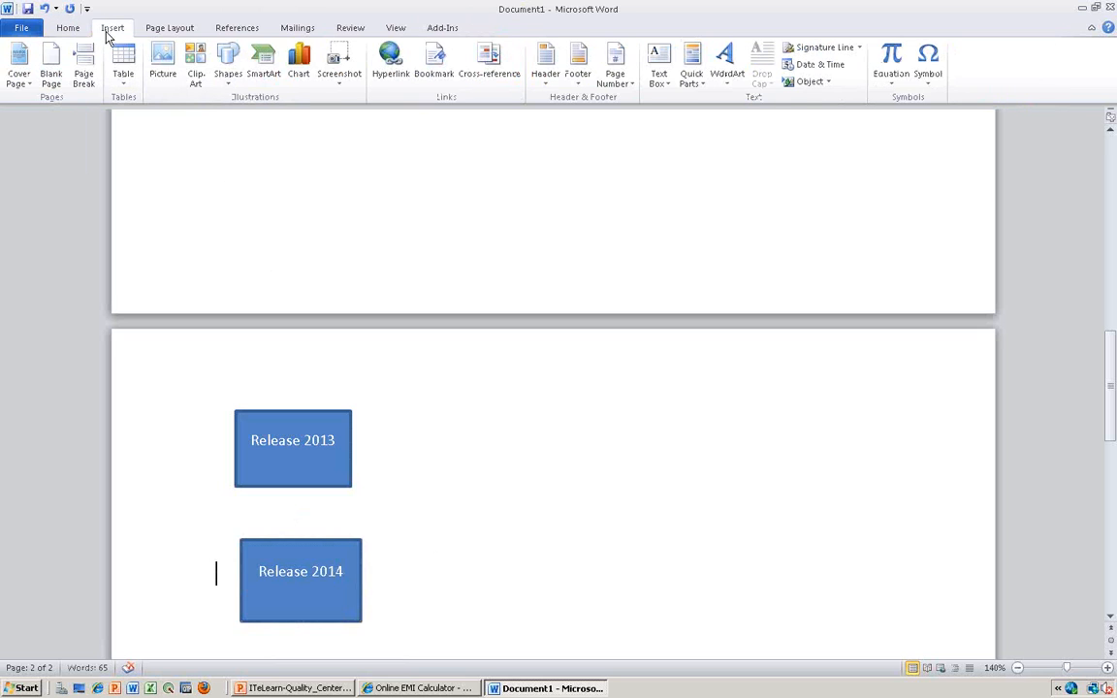
click(231, 87)
click(252, 113)
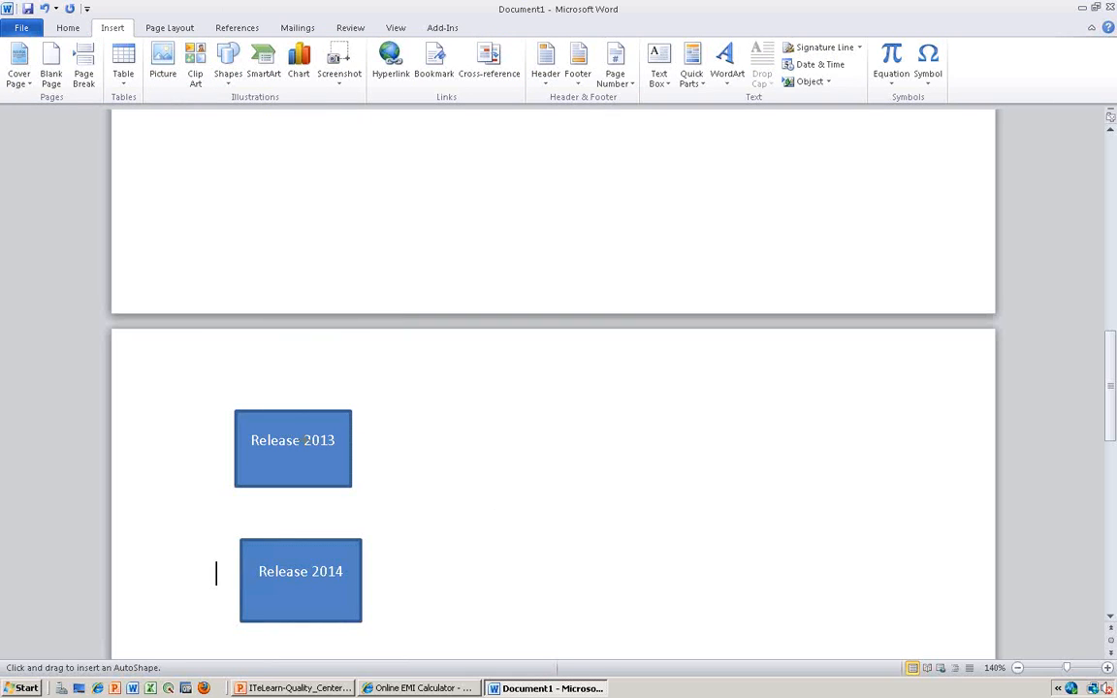
drag(480, 381, 594, 432)
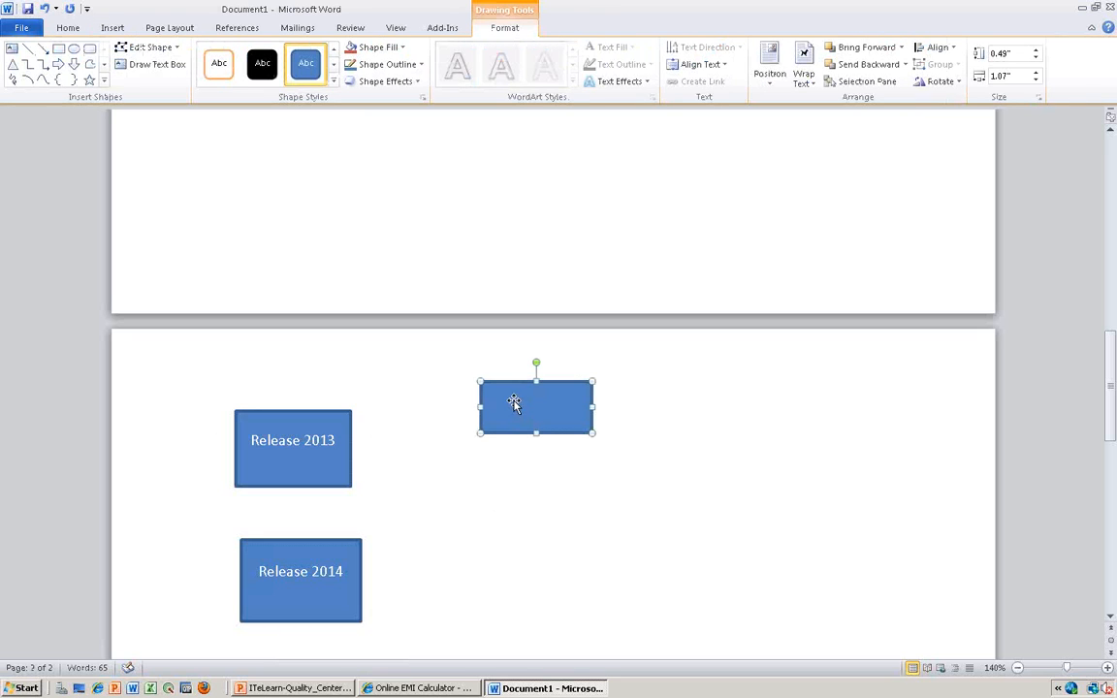
text(Cycle)
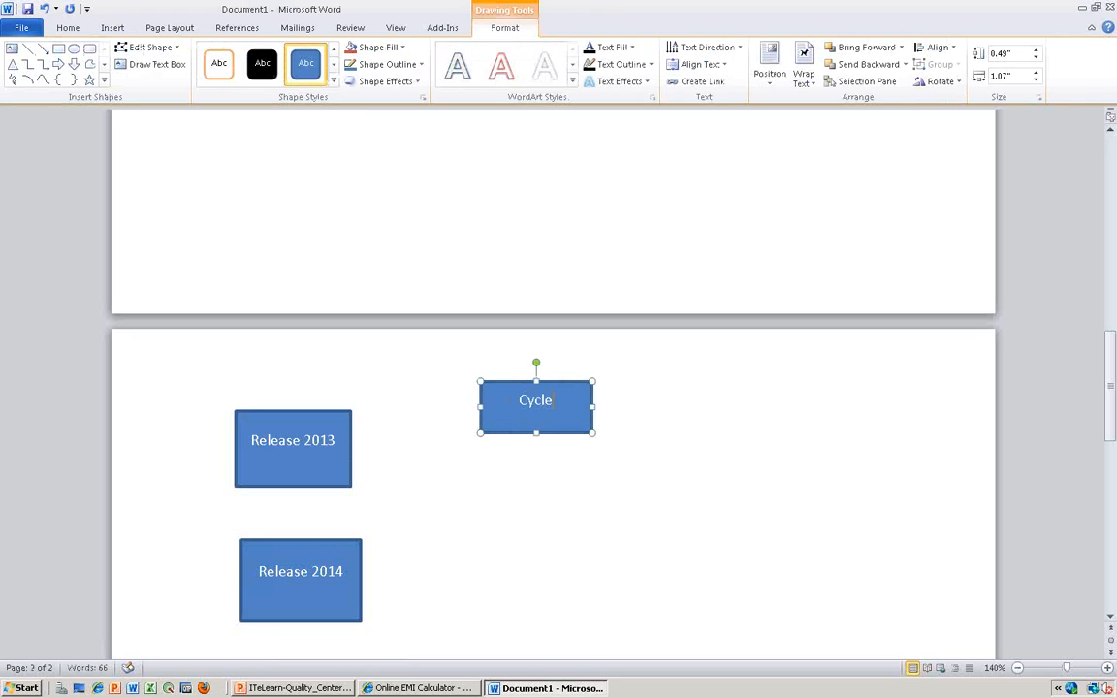
text( 1)
- Make three copies of the "Cycle 1" rectangle
click(554, 438)
click(556, 434)
key(ctrl+v)
key(ctrl+v)
key(ctrl+v)
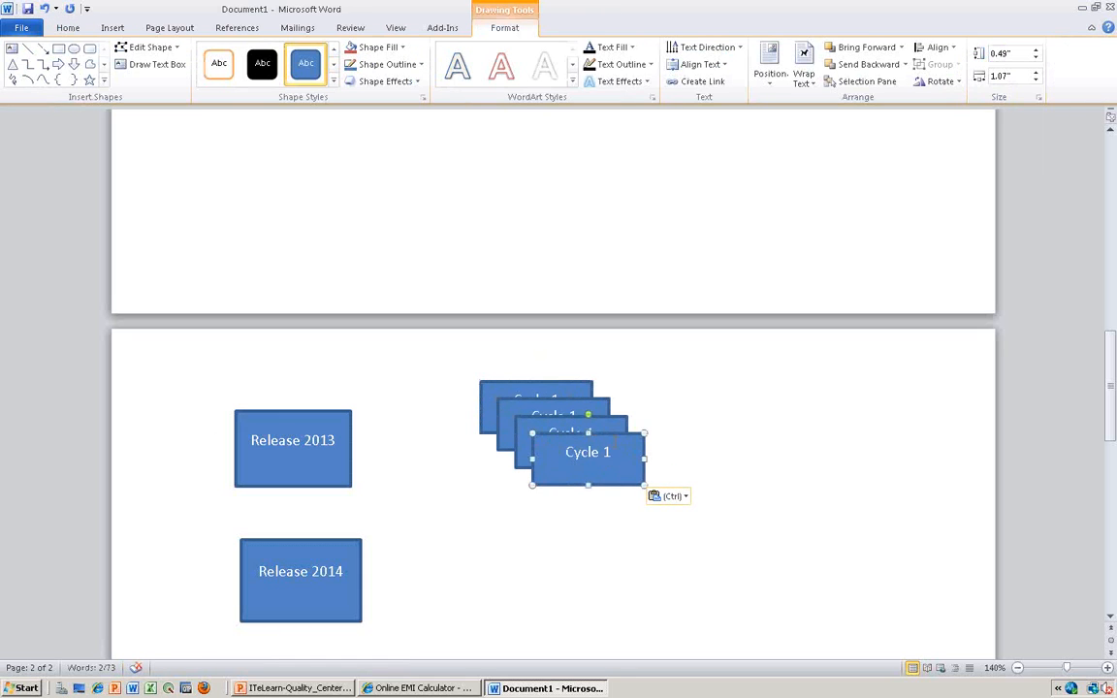
- Arrange the four cycle rectangles in a two-by-two grid beside the release boxes
drag(602, 438, 734, 413)
drag(587, 424, 721, 496)
drag(583, 408, 545, 470)
drag(569, 398, 540, 511)
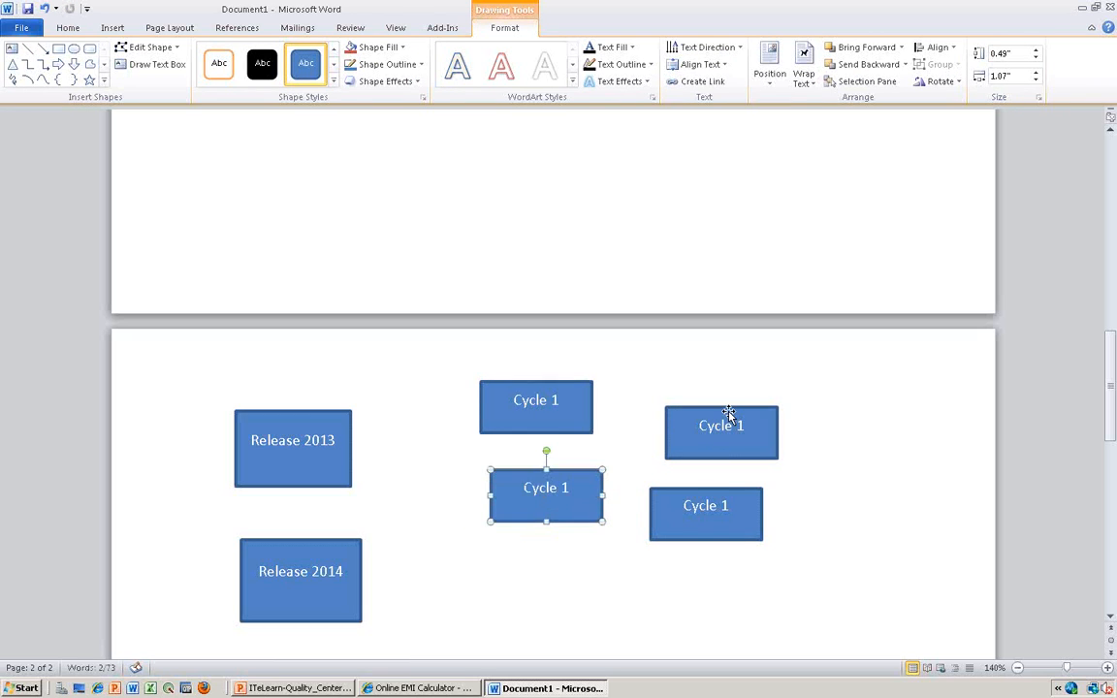
mouse_move(726, 412)
mouse_down()
mouse_move(700, 387)
mouse_move(714, 424)
mouse_up()
drag(714, 491, 705, 472)
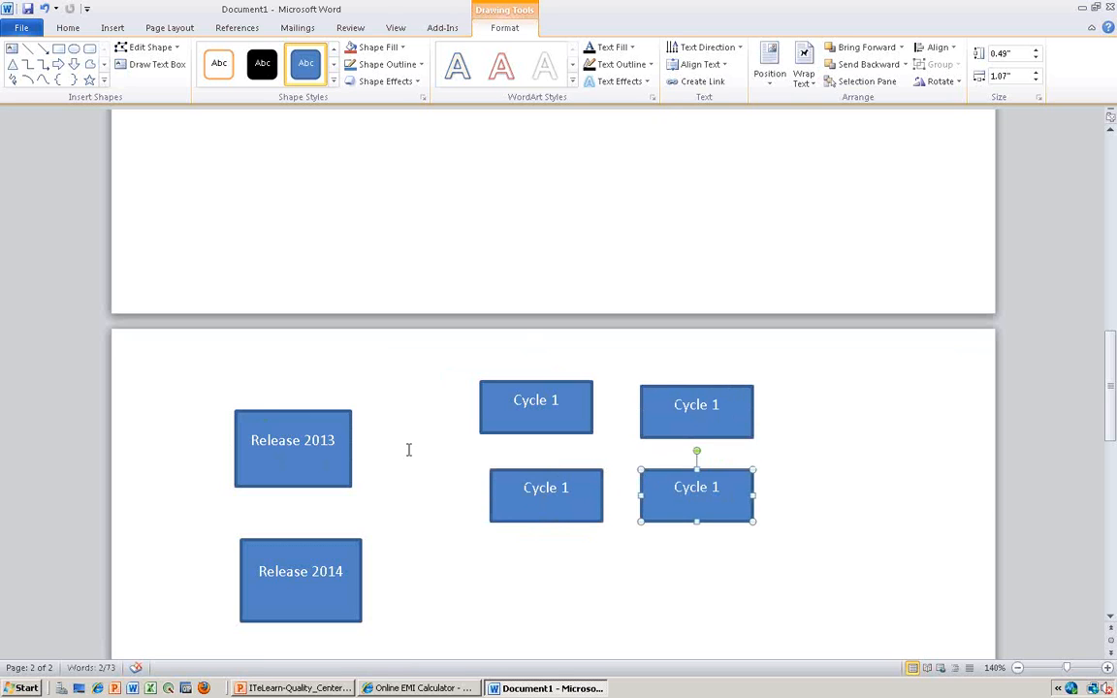
- Relabel the copied boxes: "Cycle 2" below the first one, "Cycle 2" beside it, and "Cycle 4" diagonally opposite
click(582, 491)
key(BackSpace)
text(2)
click(720, 406)
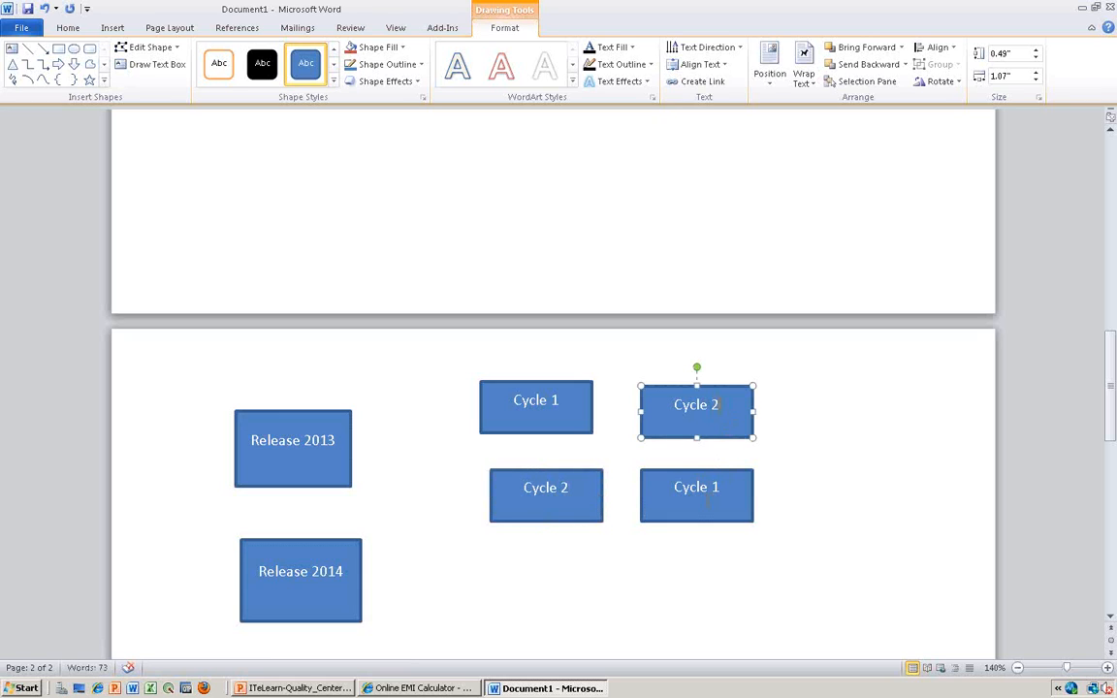
click(727, 494)
key(BackSpace)
text(4)
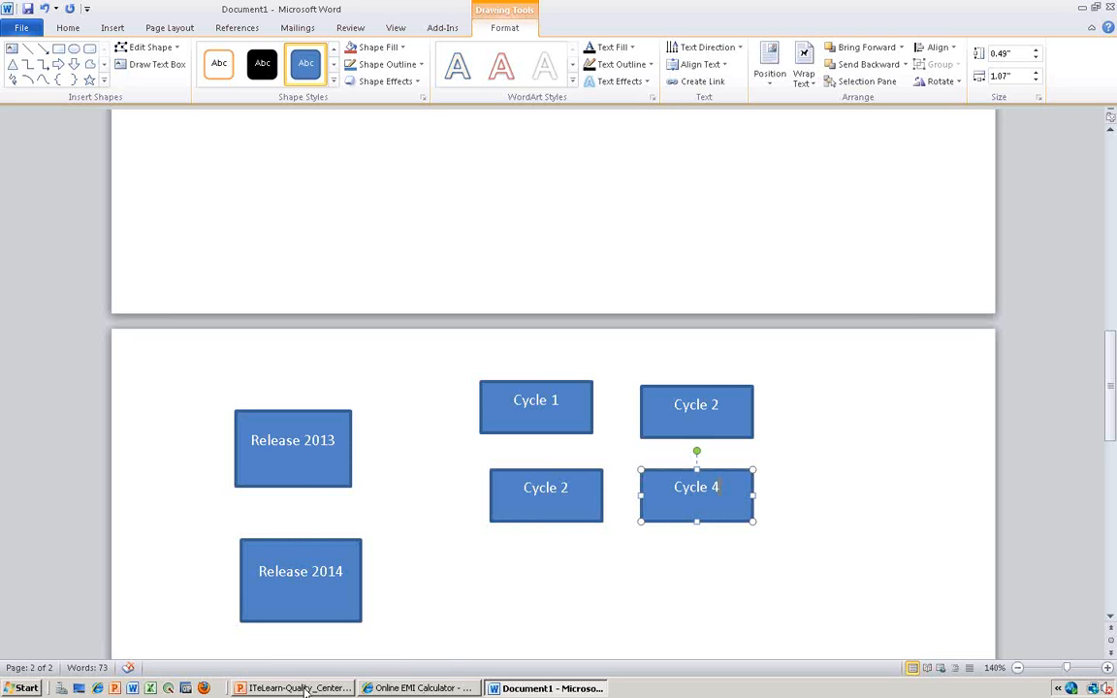
- Switch to HP Application Lifecycle Management in the browser and open the Releases module
click(417, 688)
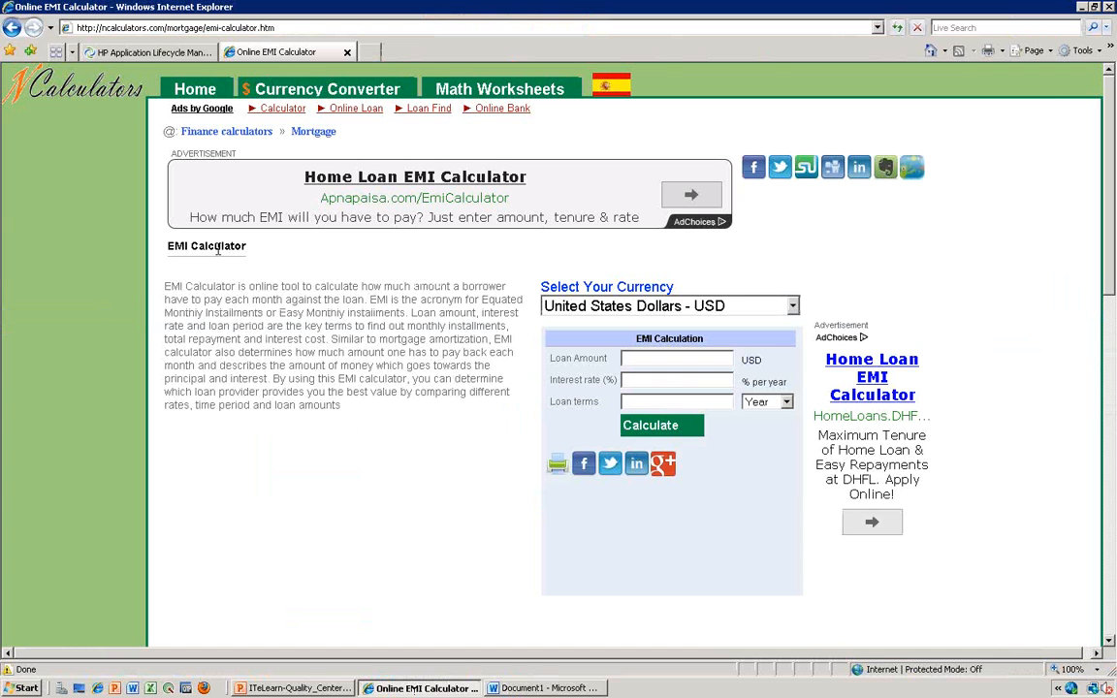
click(144, 52)
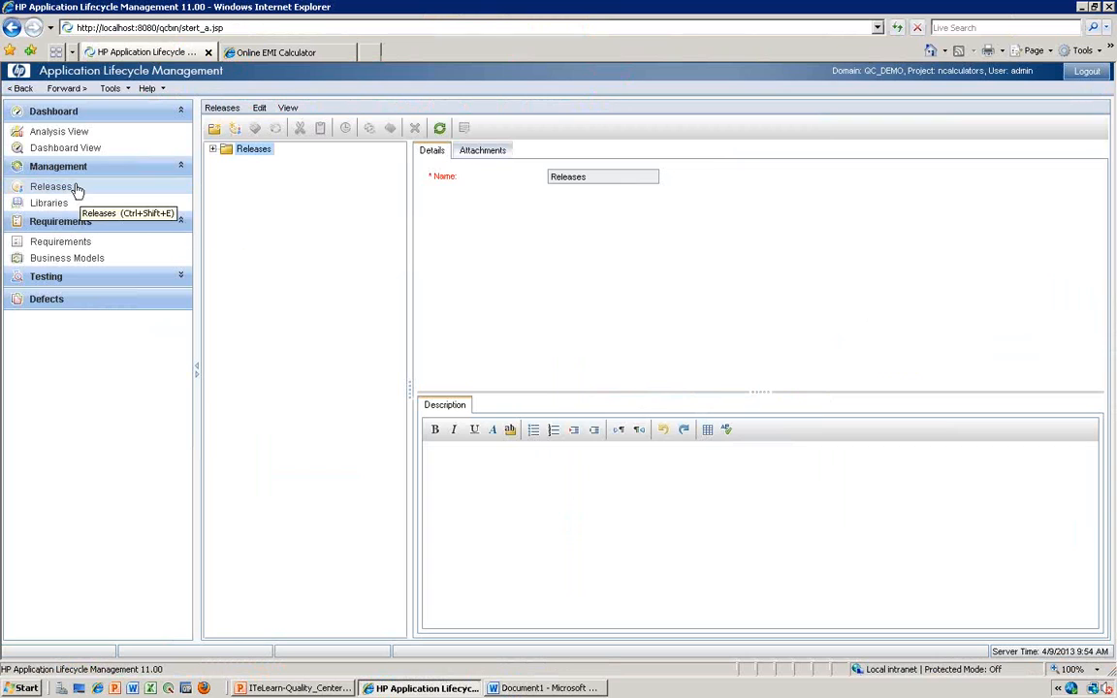
click(74, 188)
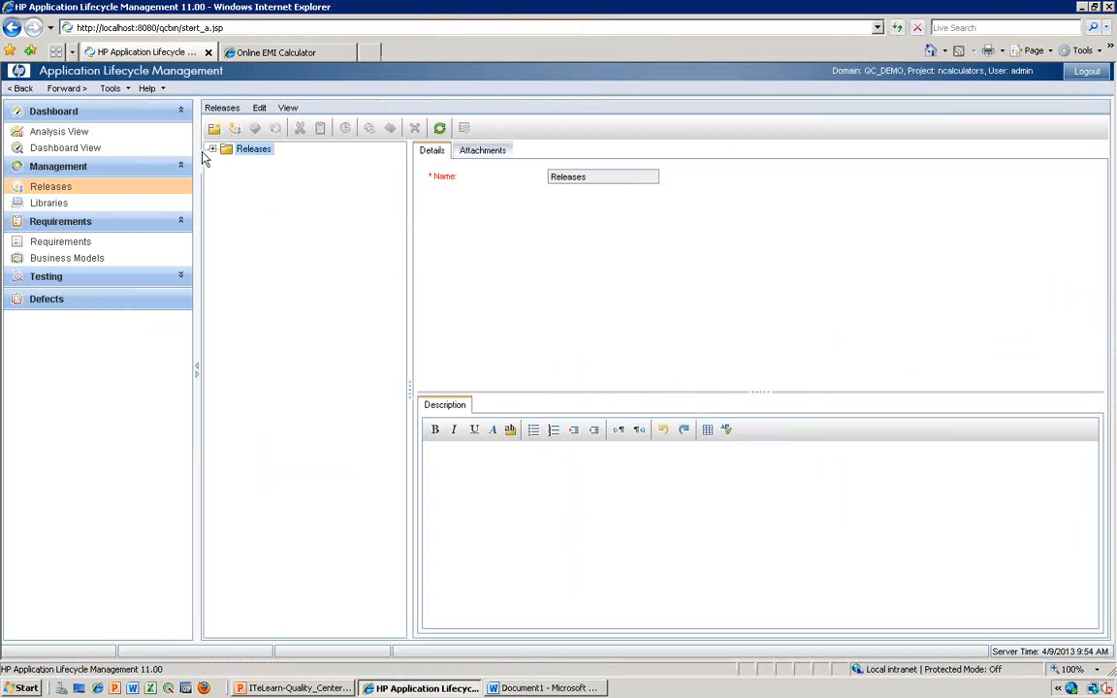
- Create a release folder named "2013" under the Releases root folder
click(241, 153)
right_click(241, 158)
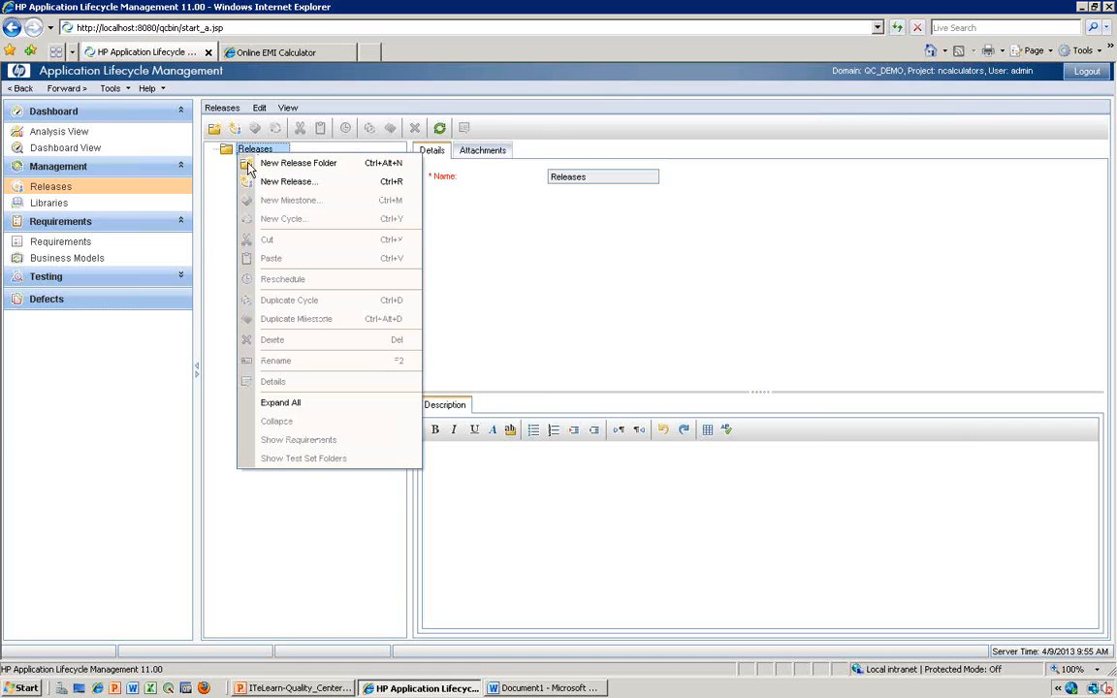
click(272, 163)
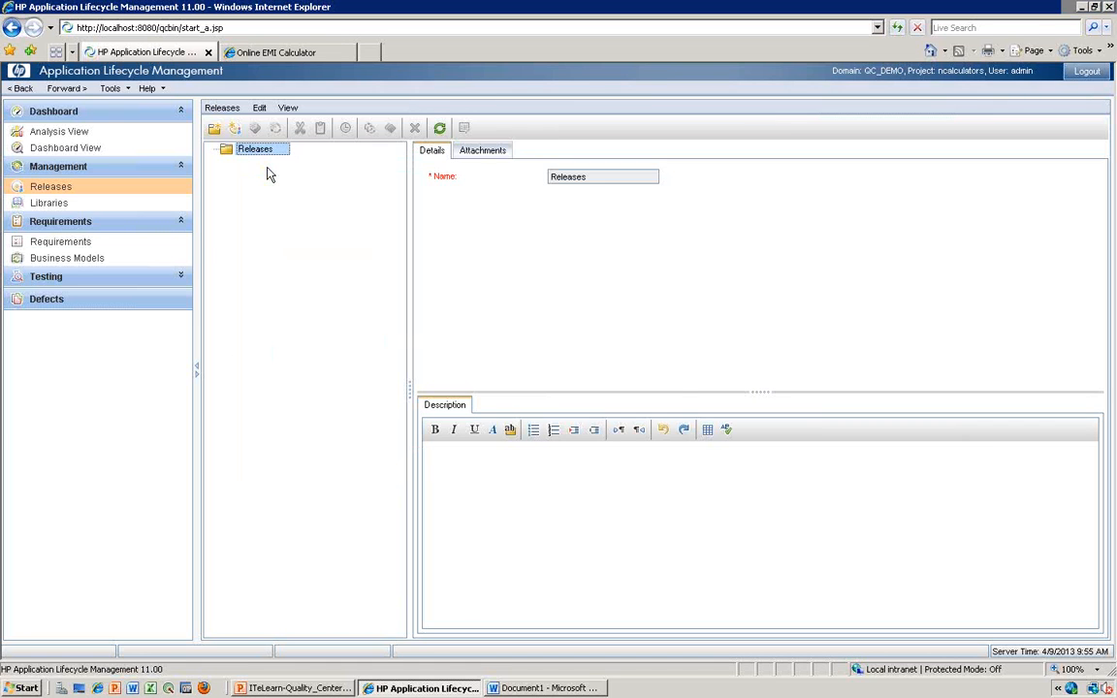
text(2013)
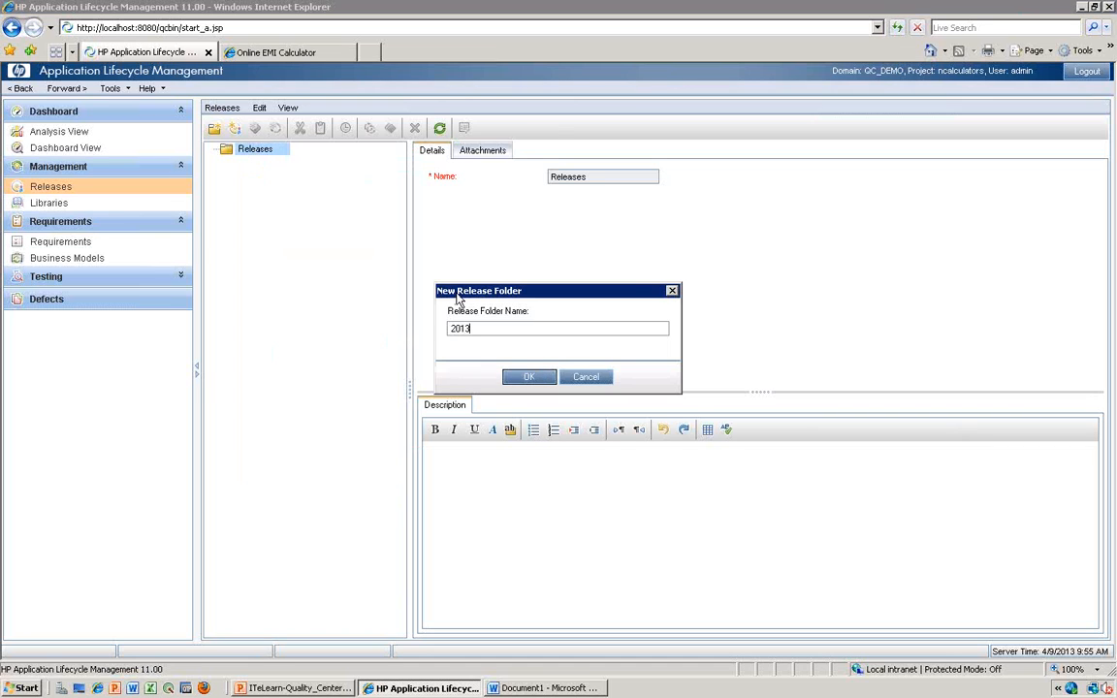
click(541, 378)
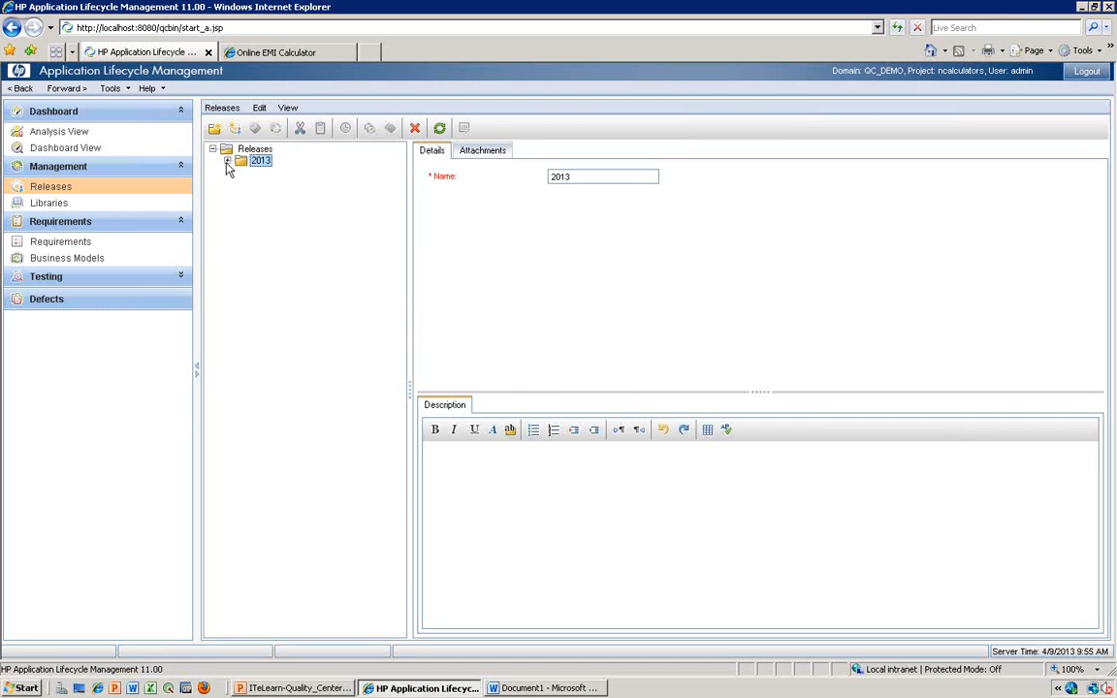
- Create a release folder named "2014" and move it directly under the Releases root folder
click(214, 128)
text(2014)
key(Return)
drag(254, 175, 248, 149)
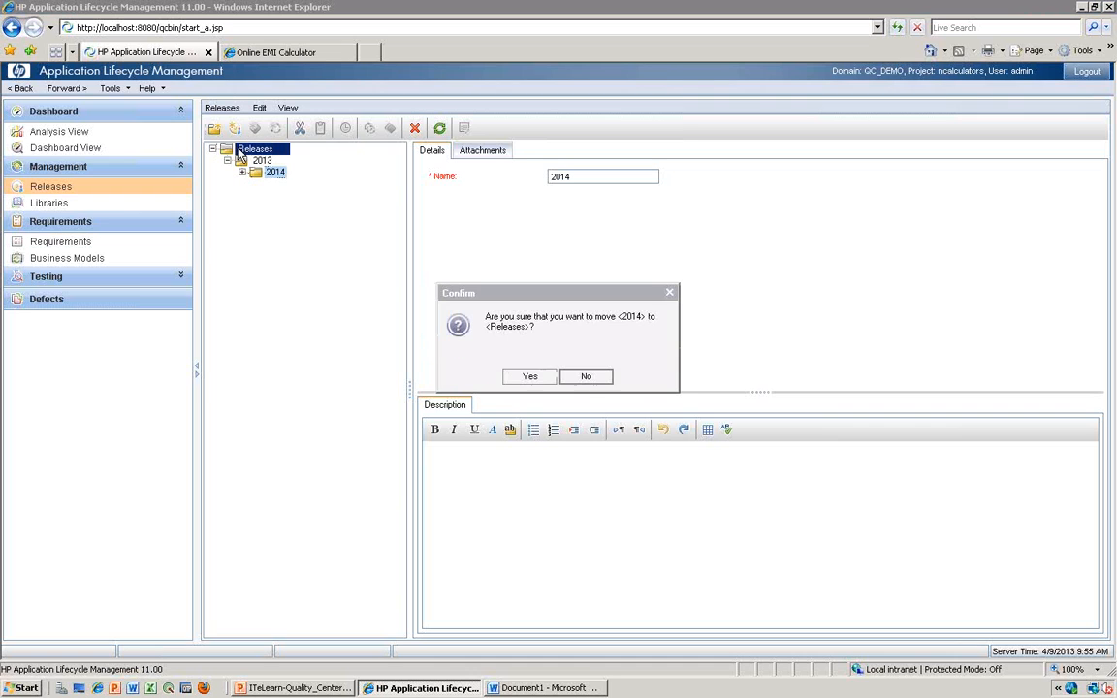
click(530, 375)
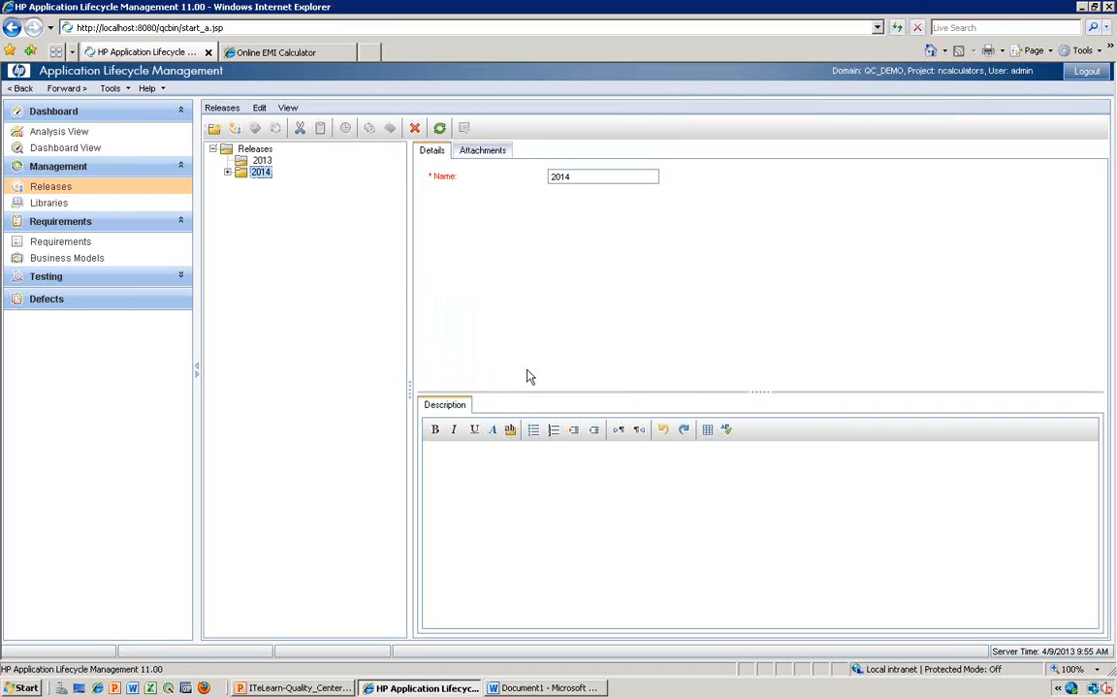
- Start a new release in the 2013 folder and name it "Rel_2013"
click(250, 163)
right_click(251, 168)
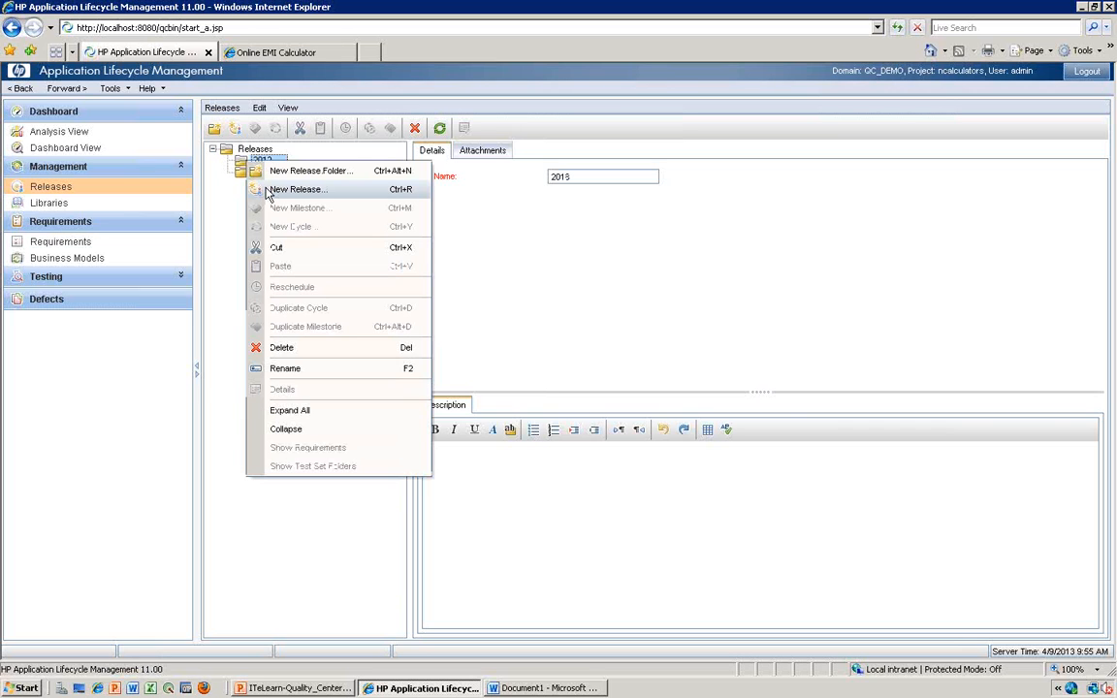
click(297, 189)
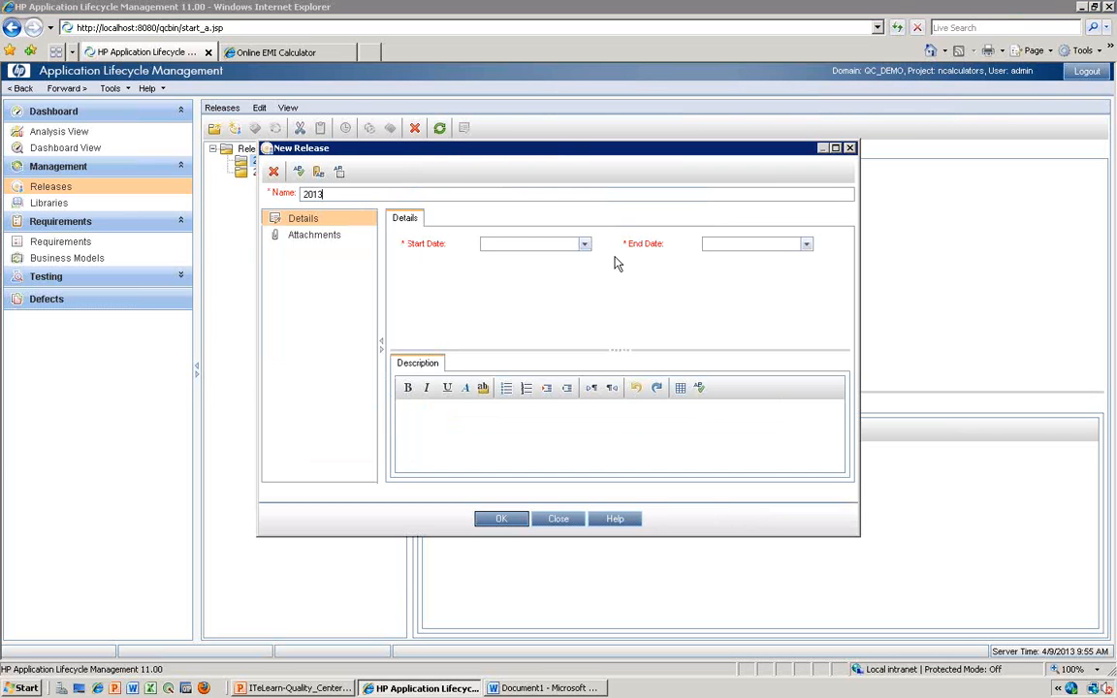
text(Rel_)
- Set the start date of the release to 1/1/2013
click(585, 245)
click(492, 265)
click(491, 264)
click(492, 265)
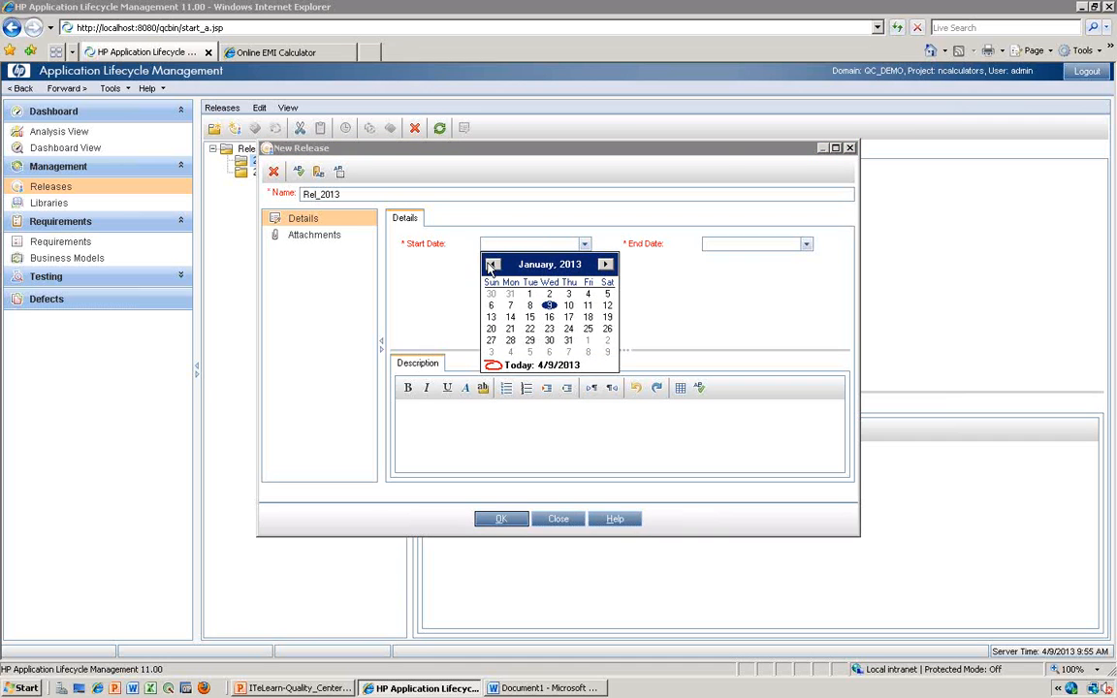
click(531, 295)
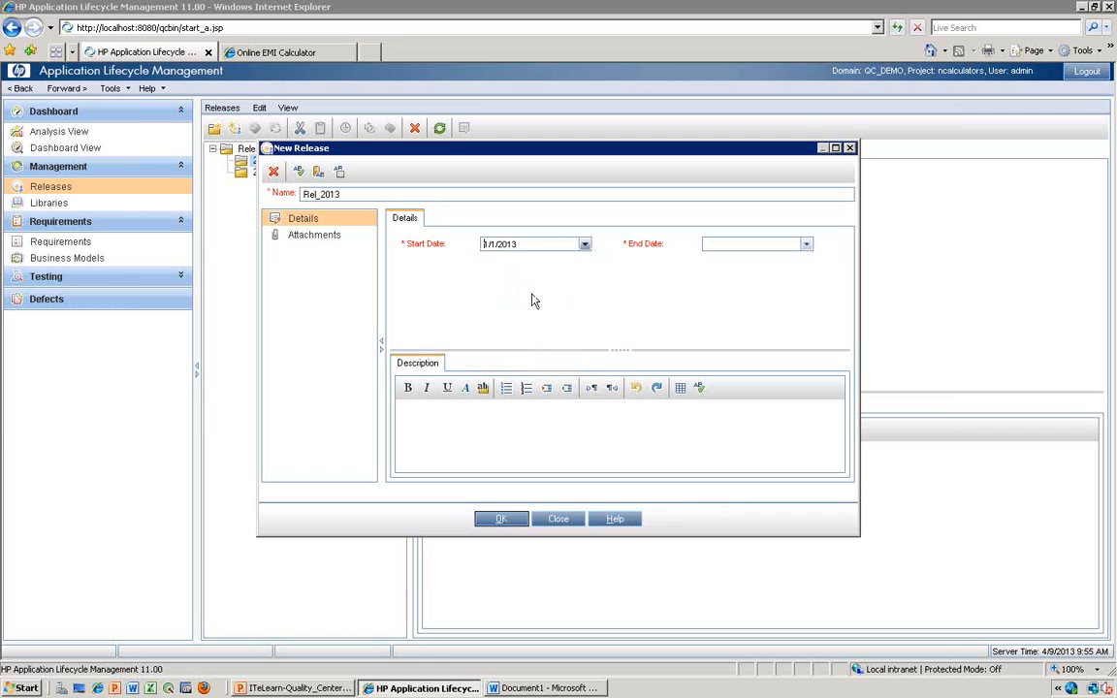
- Set the end date of the release to 12/31/2013 and enter the description "Rel_3"
click(806, 244)
click(827, 265)
click(827, 265)
click(827, 264)
click(827, 265)
click(827, 265)
click(827, 264)
click(827, 265)
click(827, 265)
click(827, 265)
click(827, 265)
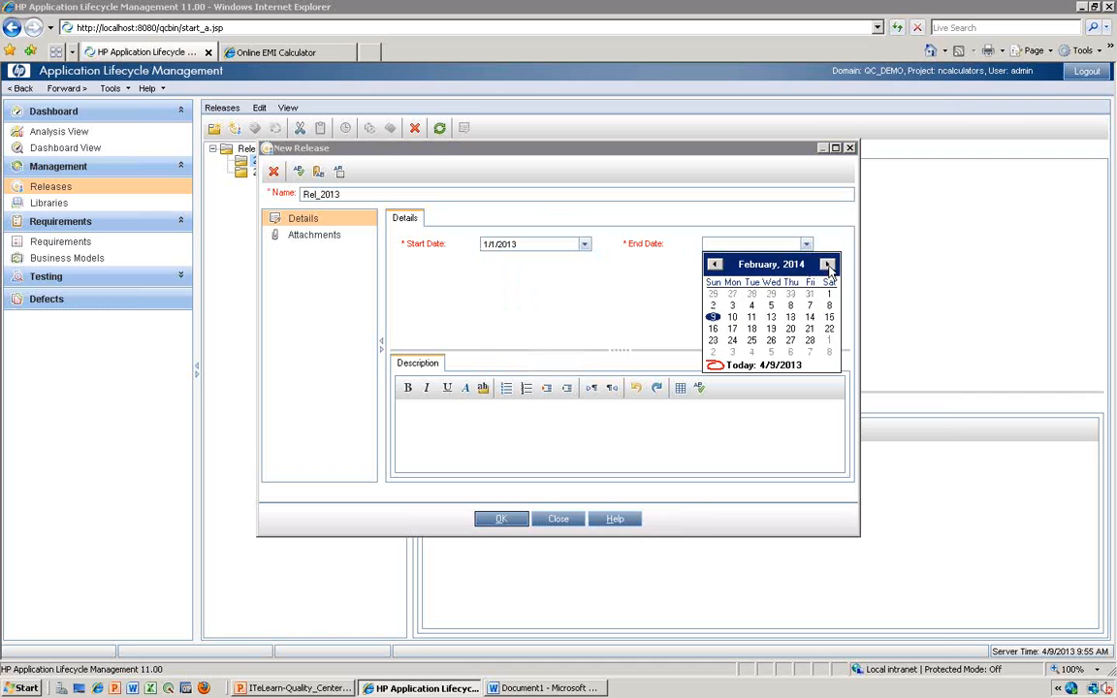
click(714, 265)
click(715, 264)
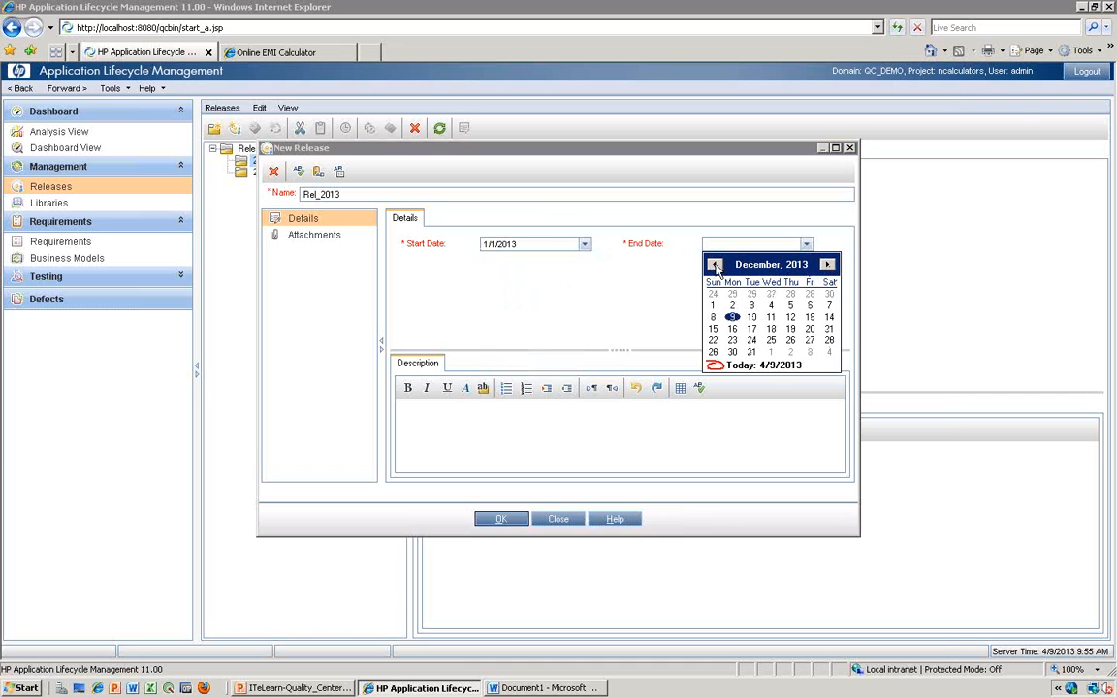
click(751, 353)
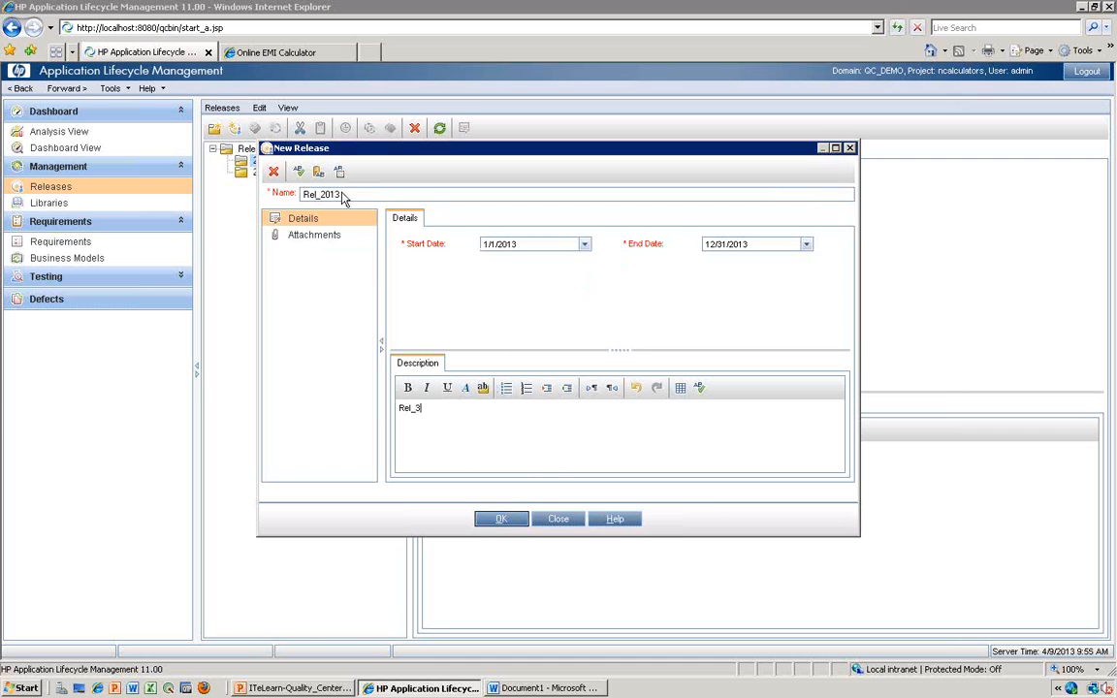
- View the attachments section of the new release, and save Rel_2013 into the 2013 folder
click(312, 238)
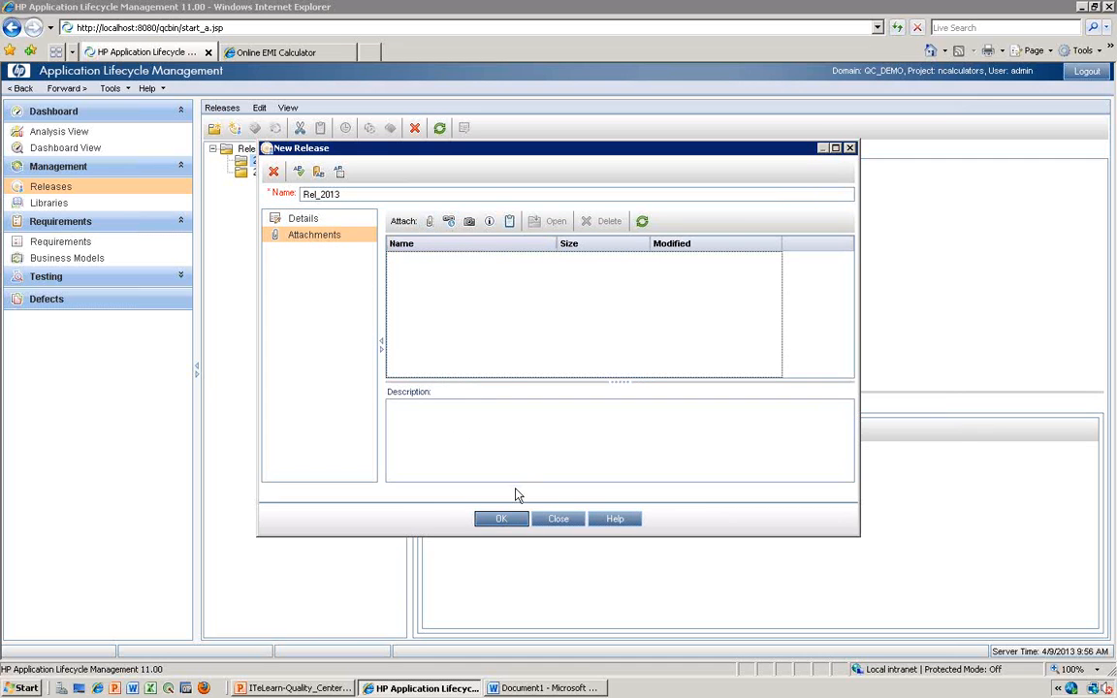
click(501, 518)
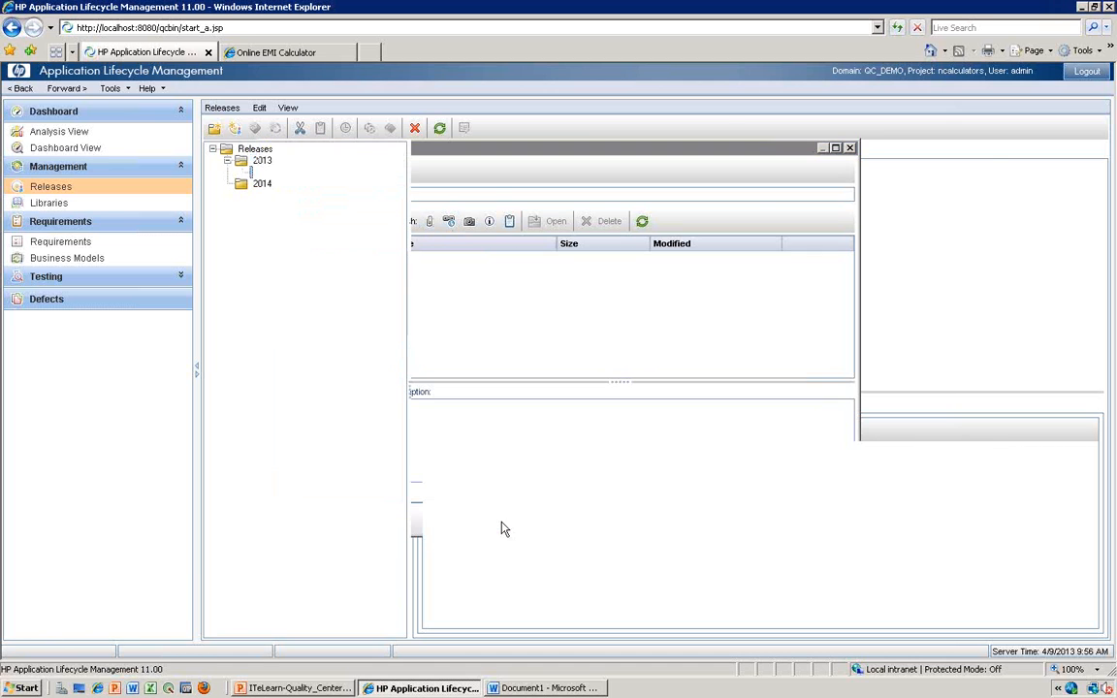
click(242, 171)
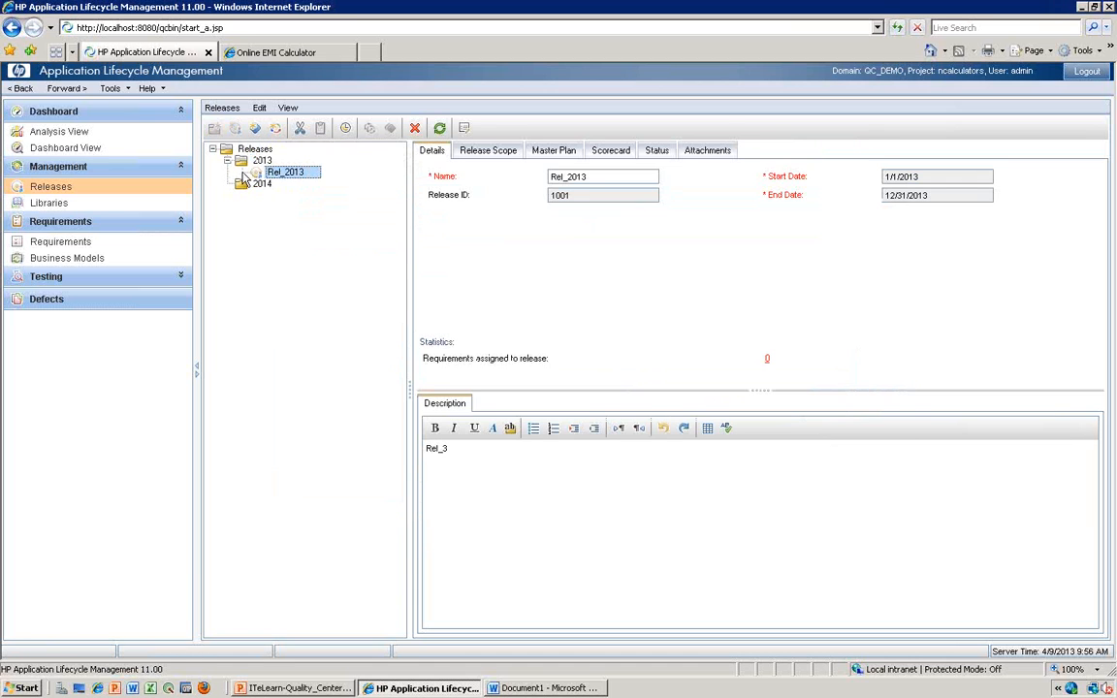
- Start a new cycle under Rel_2013 and name it "Cycle 1"
right_click(281, 178)
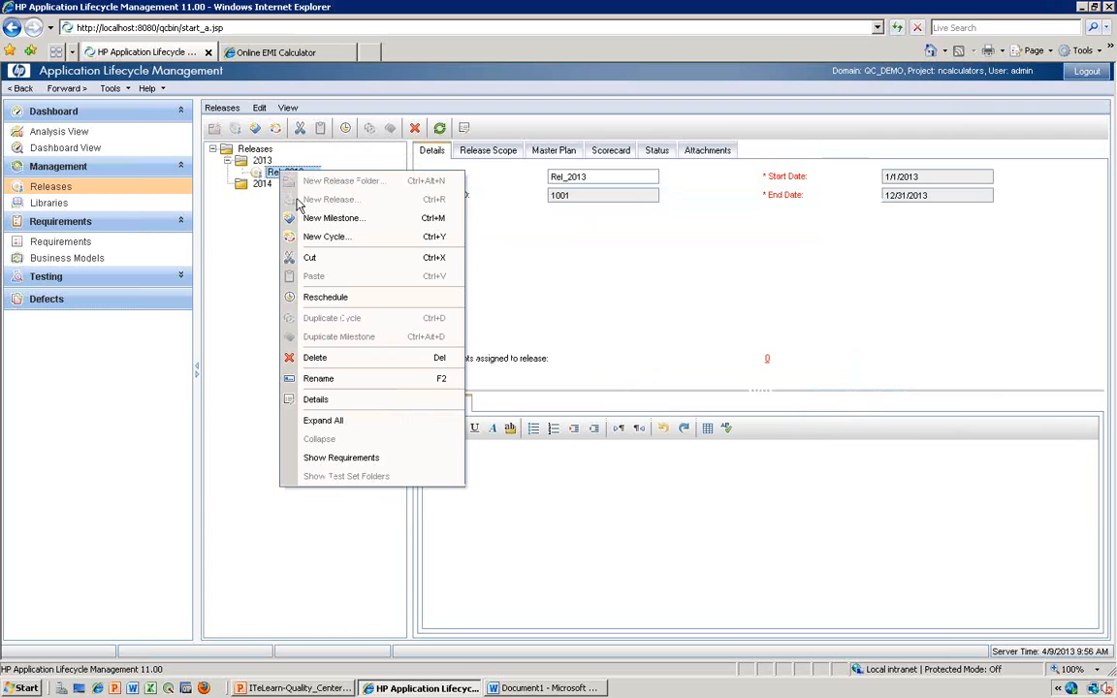
click(314, 238)
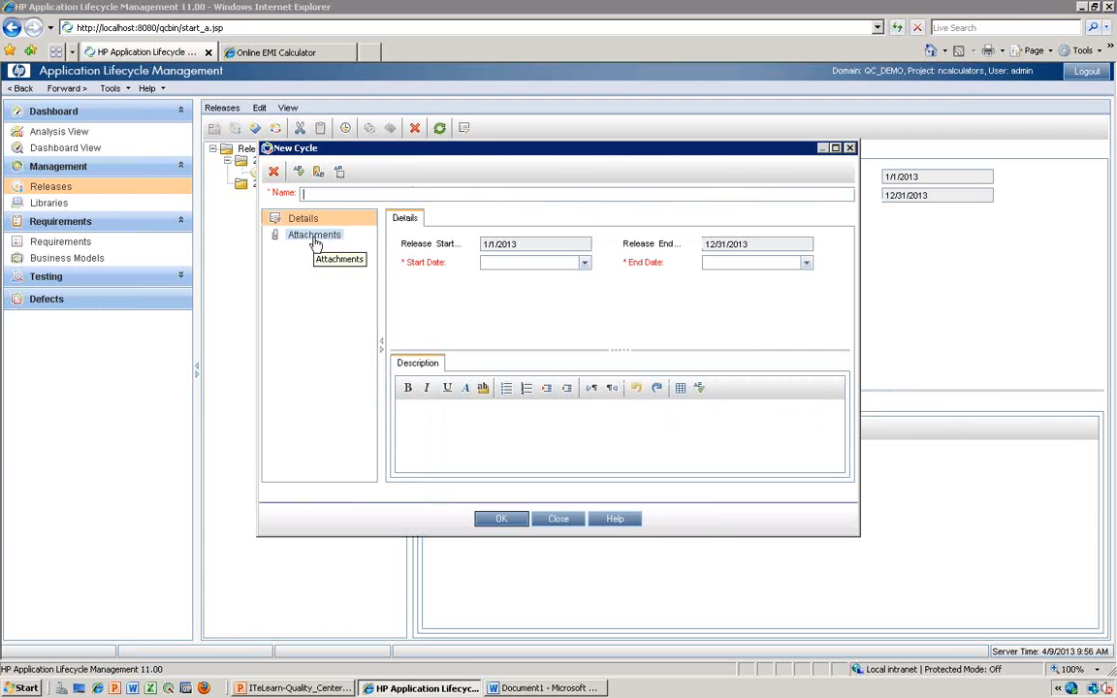
text(Cycle 1)
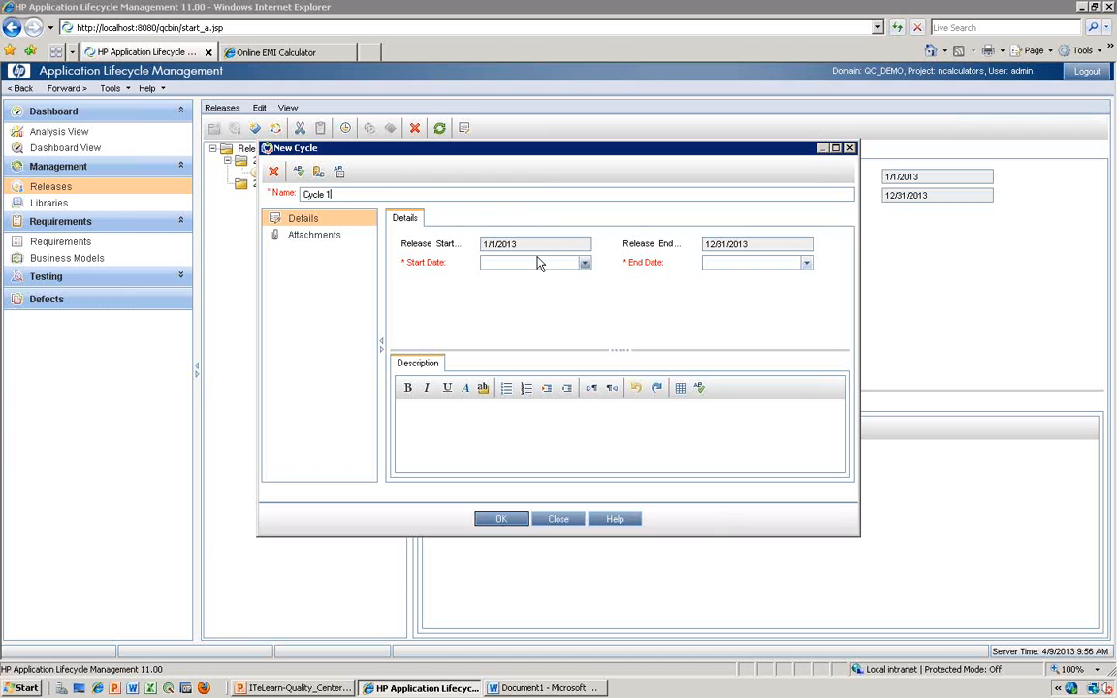
- Set the start date of the new Cycle 1 to 1/1/2013
click(585, 264)
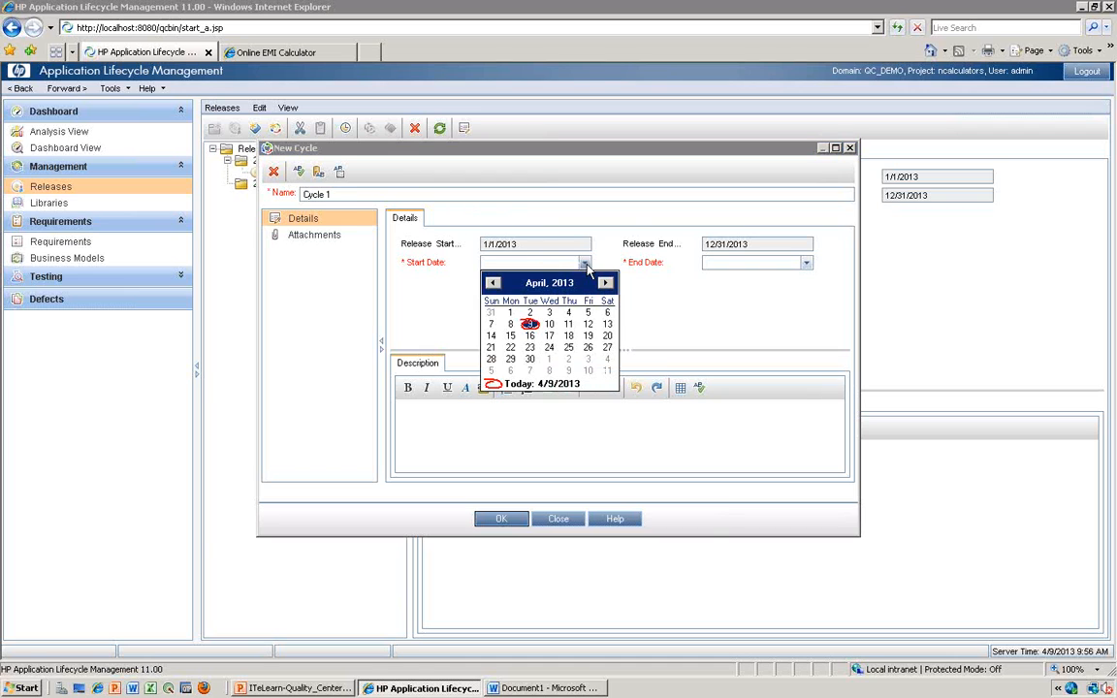
click(492, 282)
click(491, 282)
click(492, 283)
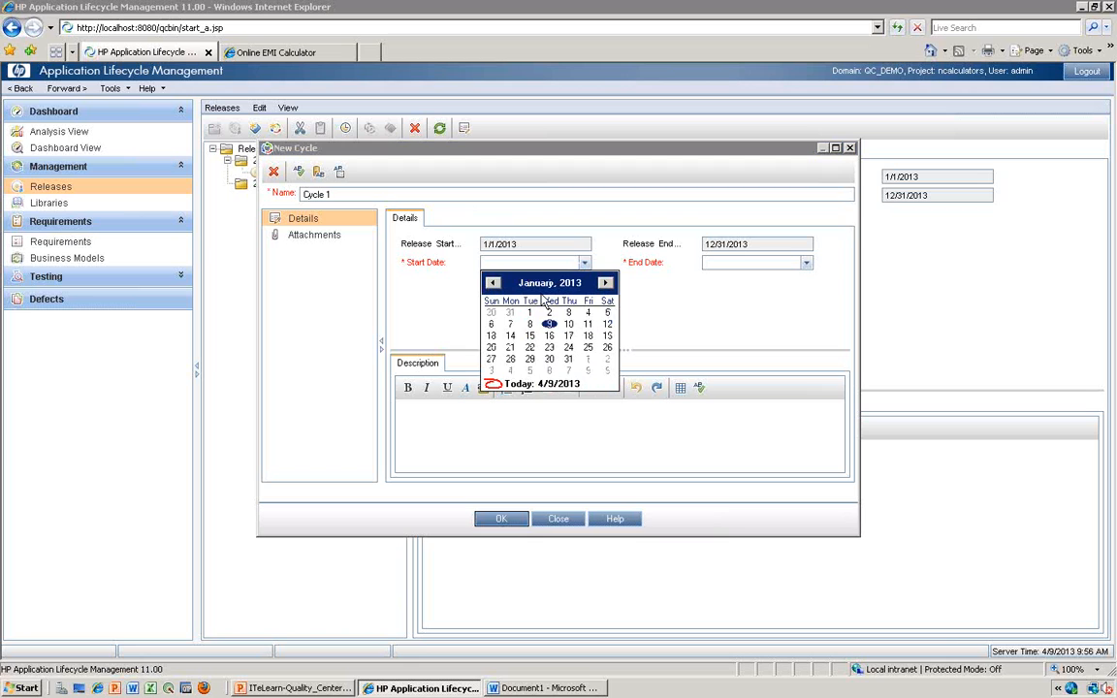
click(529, 312)
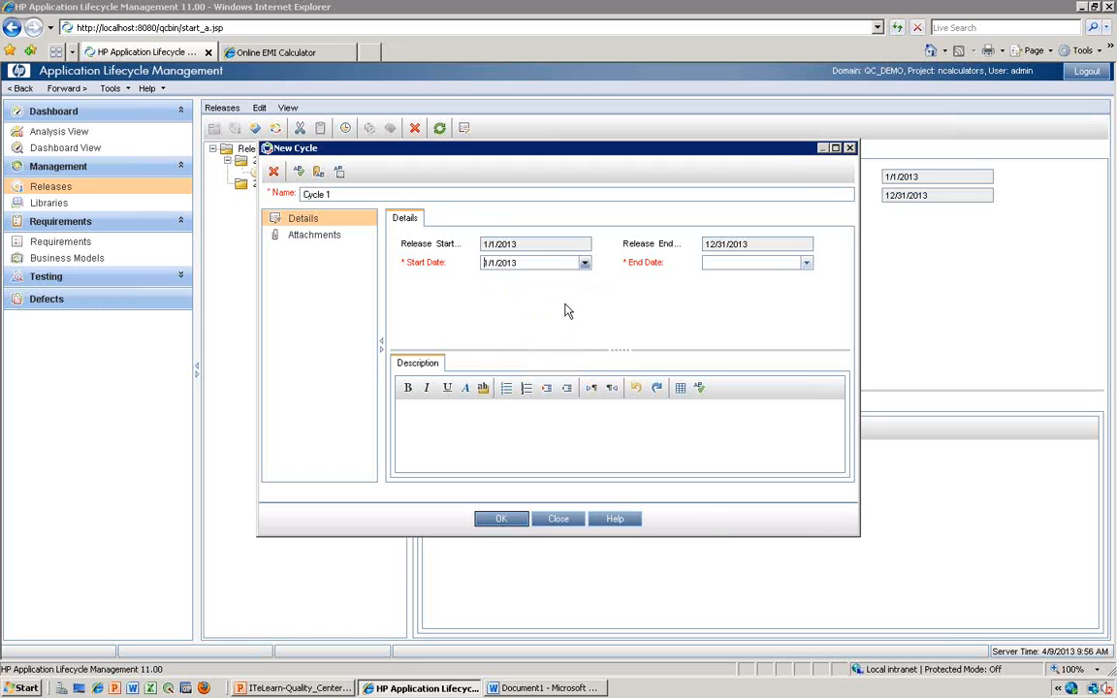
- Set the end date of Cycle 1 to 3/30/2013, enter the description "Cycle 1" and save the cycle
click(806, 263)
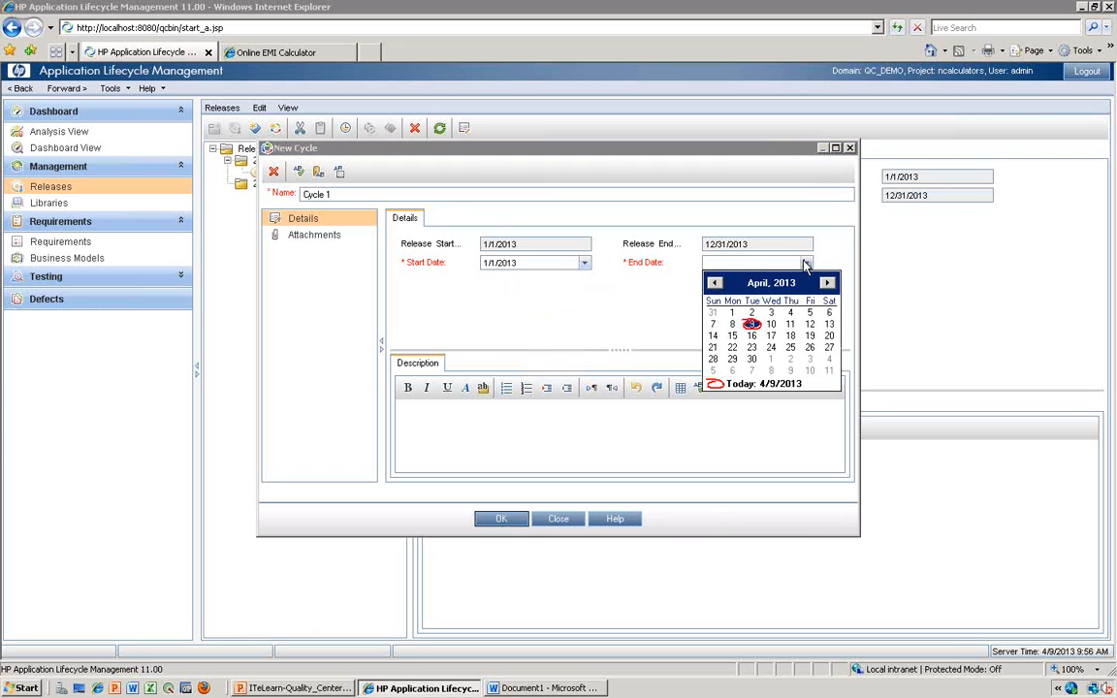
click(714, 283)
click(829, 360)
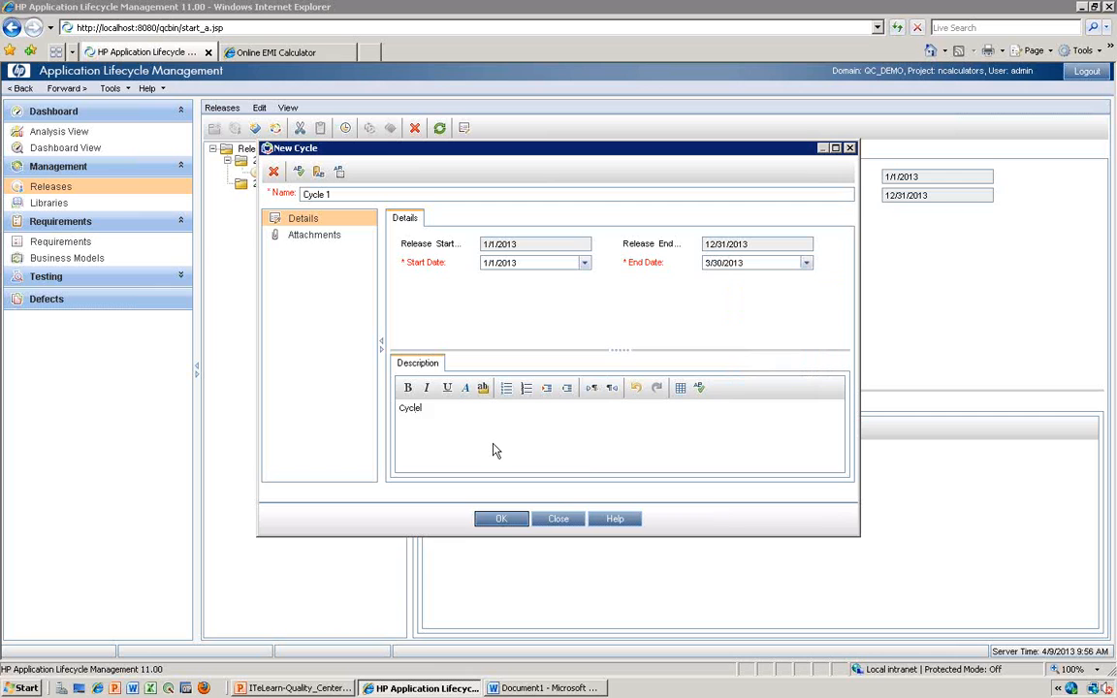
click(502, 520)
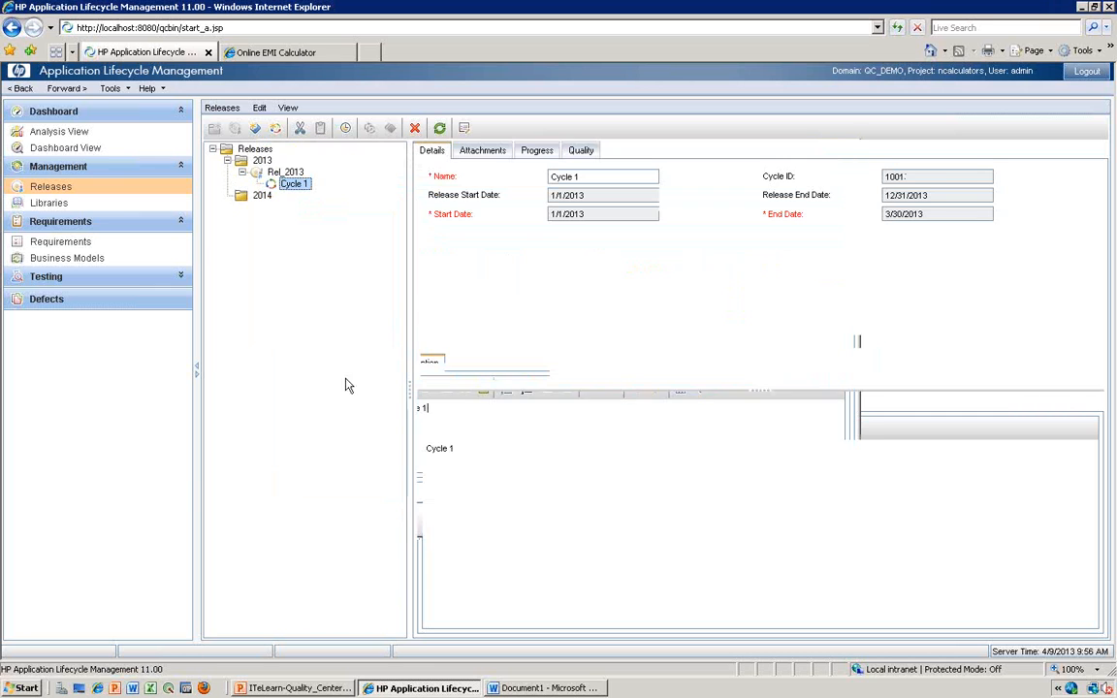
- Start another new cycle under Rel_2013, name it "Cycle 2" and set its start date to 4/1/2013
click(280, 171)
right_click(278, 172)
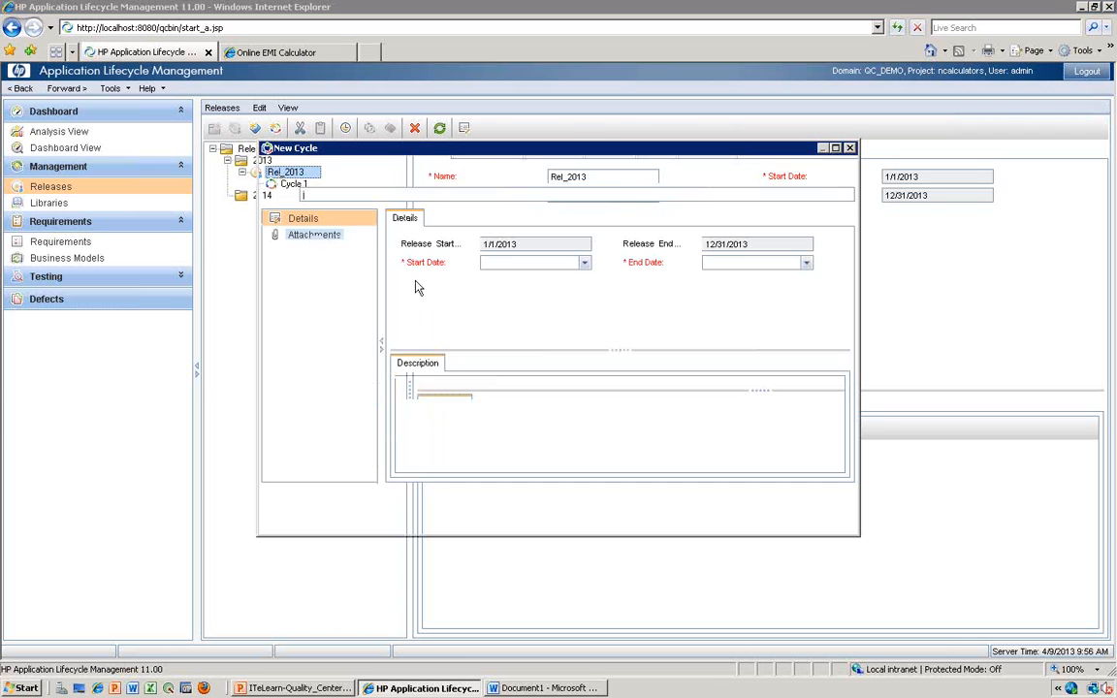
text(Cycle 2)
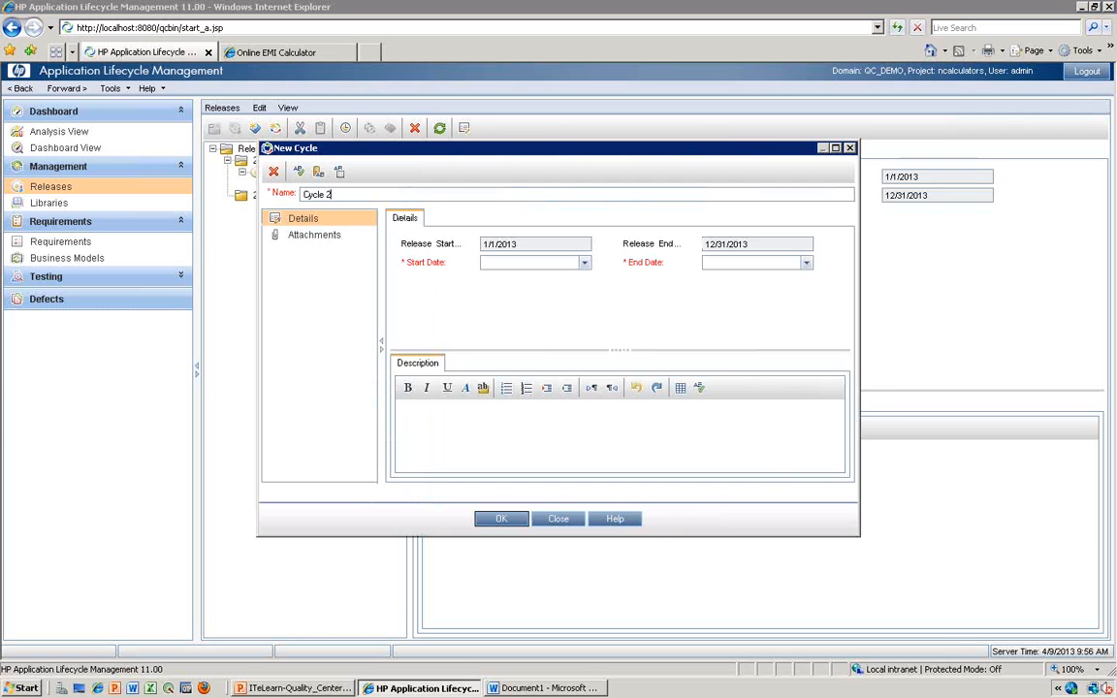
click(585, 262)
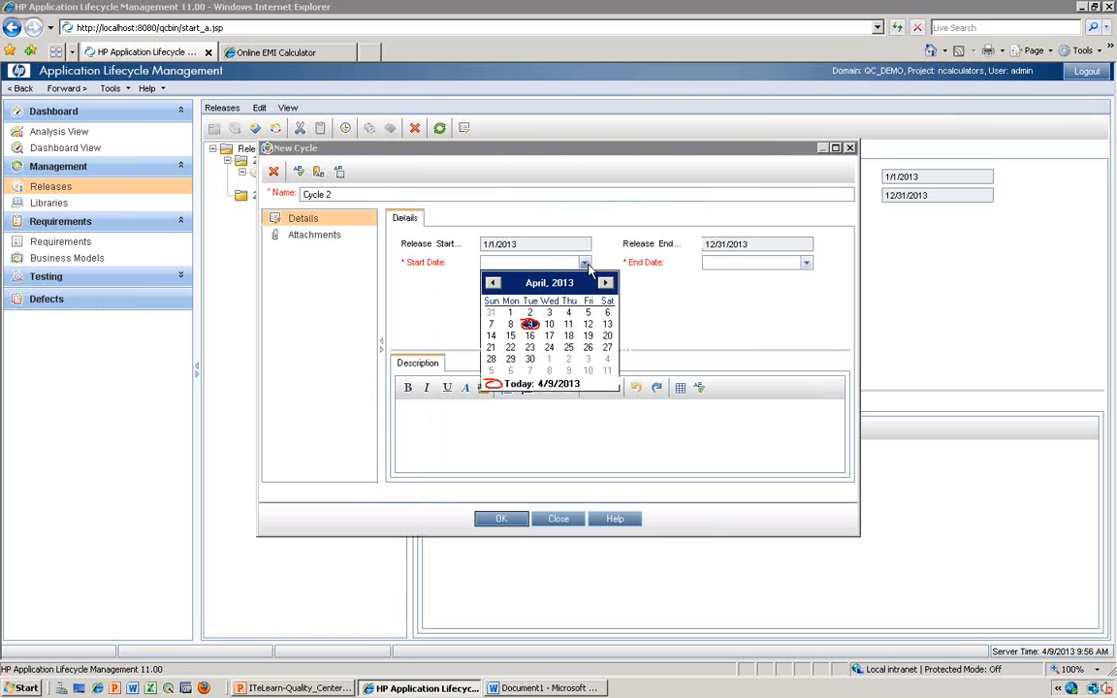
click(510, 312)
- Set the end date of Cycle 2 to 6/30/2013 and save the cycle
click(805, 263)
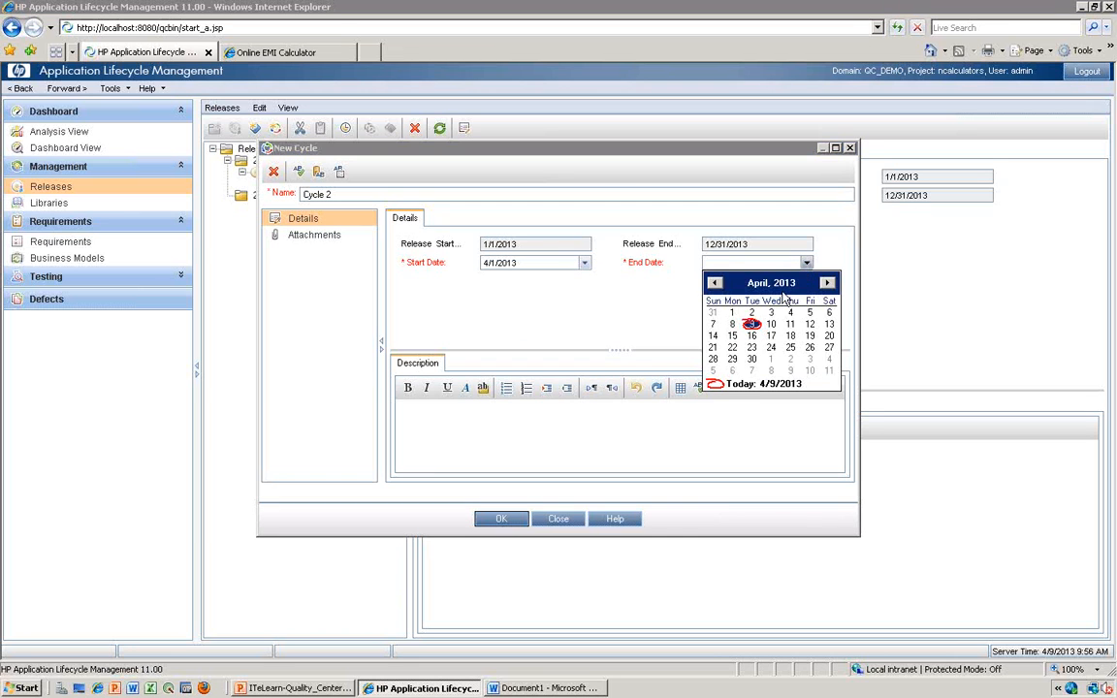
click(827, 282)
click(827, 282)
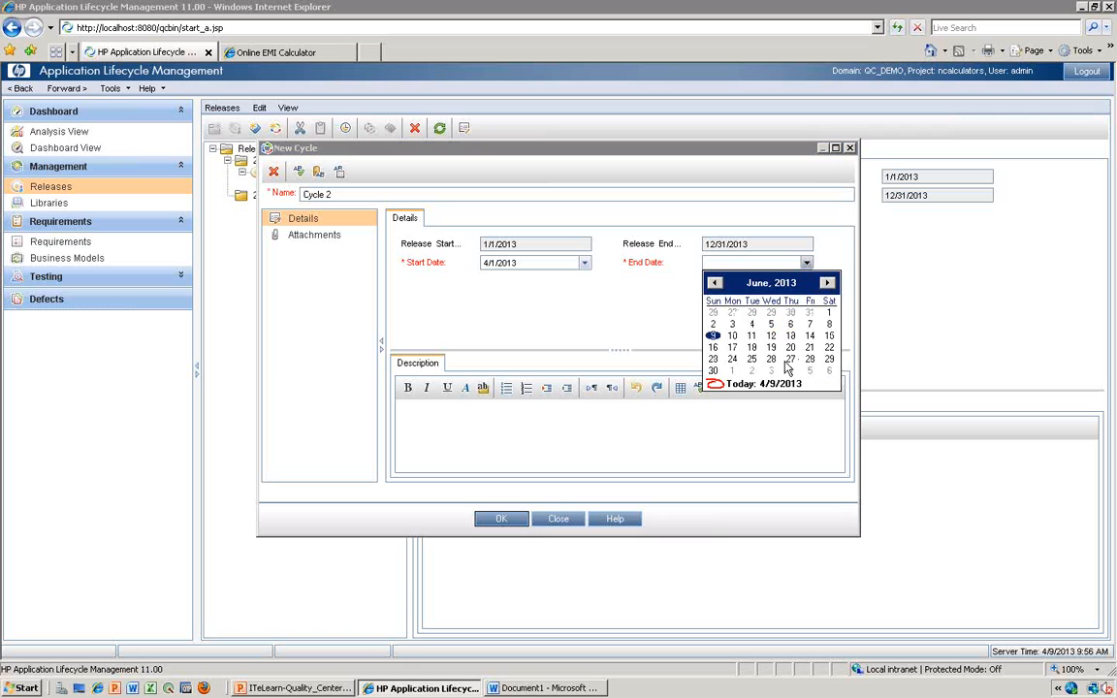
click(715, 372)
click(501, 519)
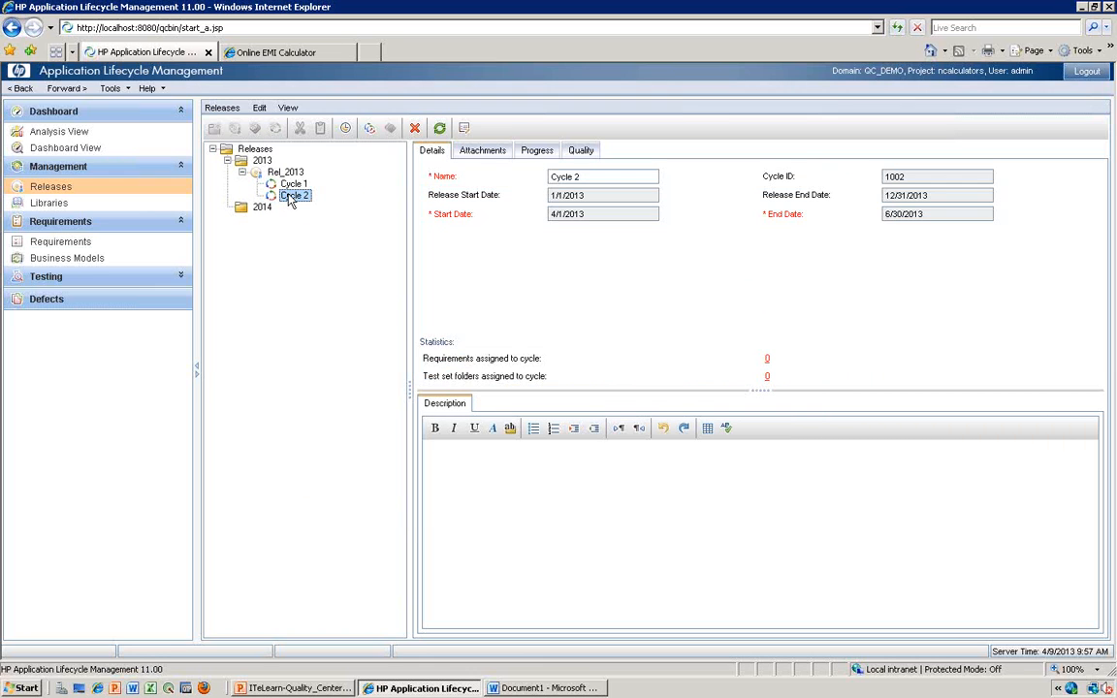
- Duplicate Cycle 2 within Rel_2013 and rename the copy "Cycle 3"
right_click(290, 198)
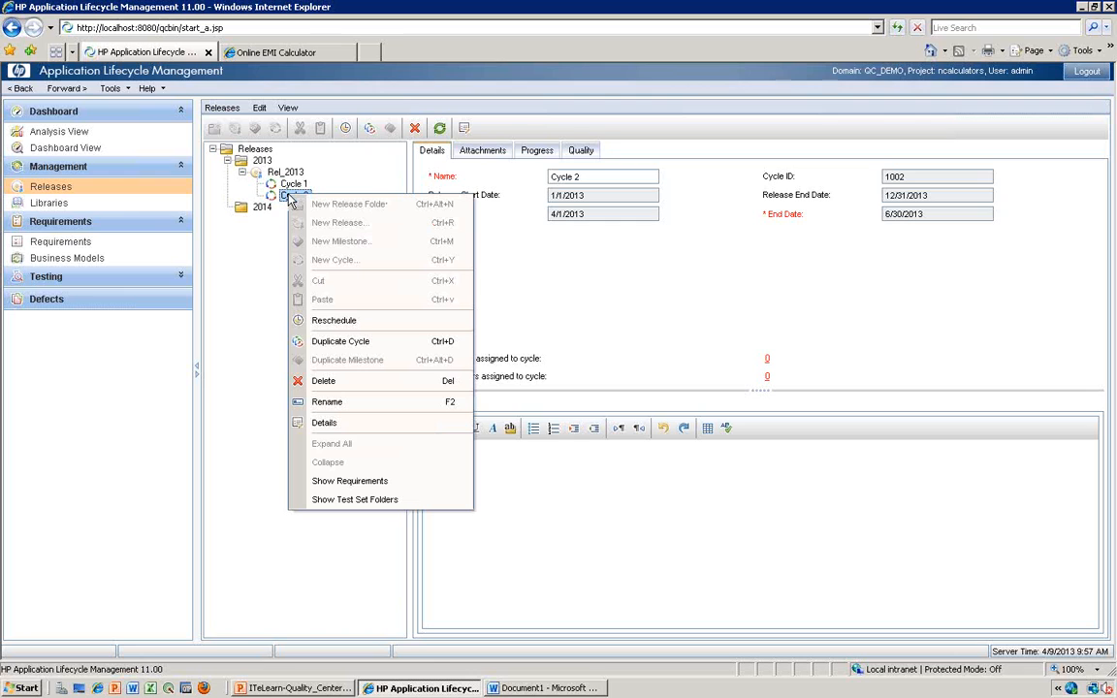
click(353, 345)
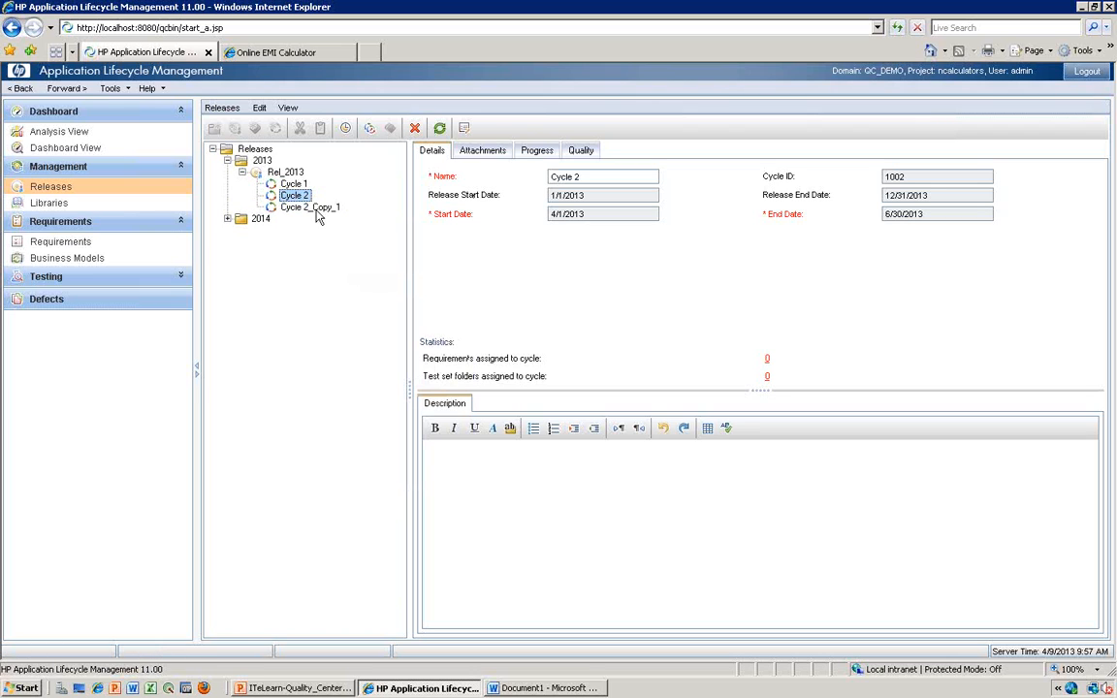
click(315, 208)
click(317, 210)
key(End)
key(BackSpace)
key(BackSpace)
key(BackSpace)
key(BackSpace)
key(BackSpace)
key(BackSpace)
key(BackSpace)
key(BackSpace)
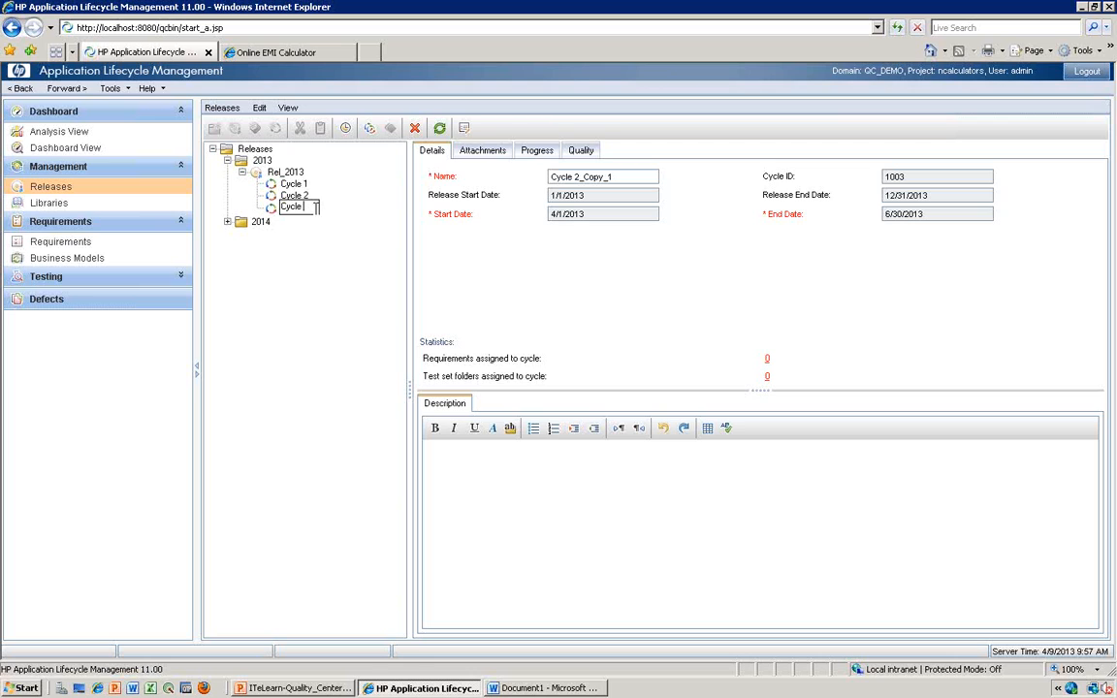
text(3)
key(Return)
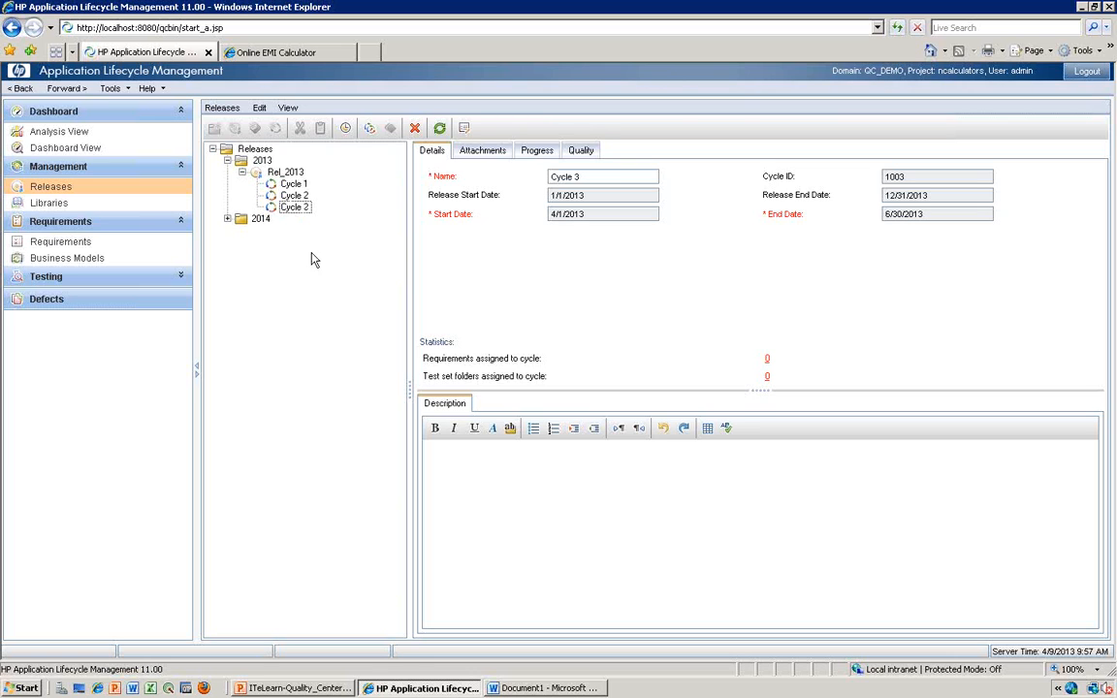
- Duplicate Cycle 3 within Rel_2013 and rename the copy "Cycle 4"
right_click(287, 209)
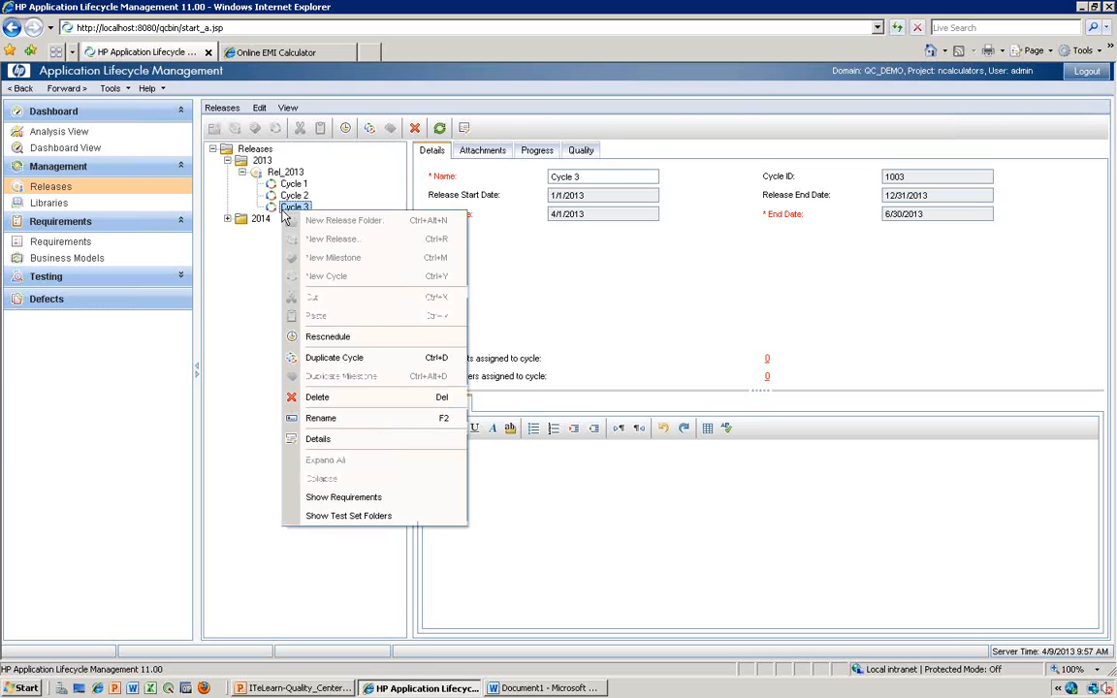
click(332, 358)
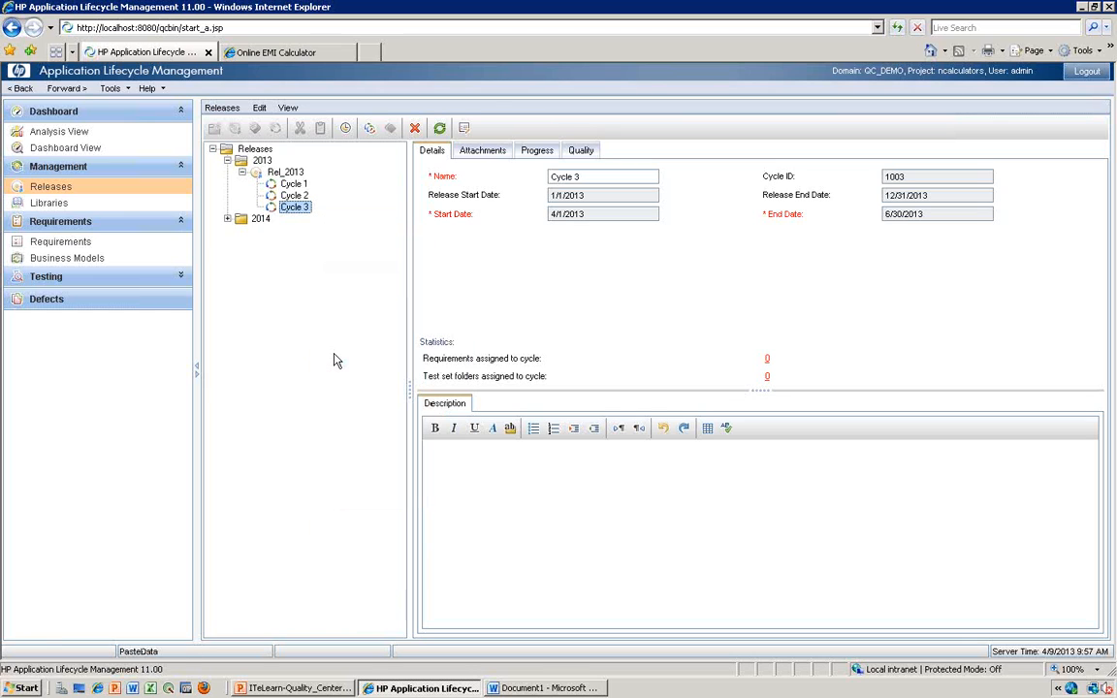
click(299, 220)
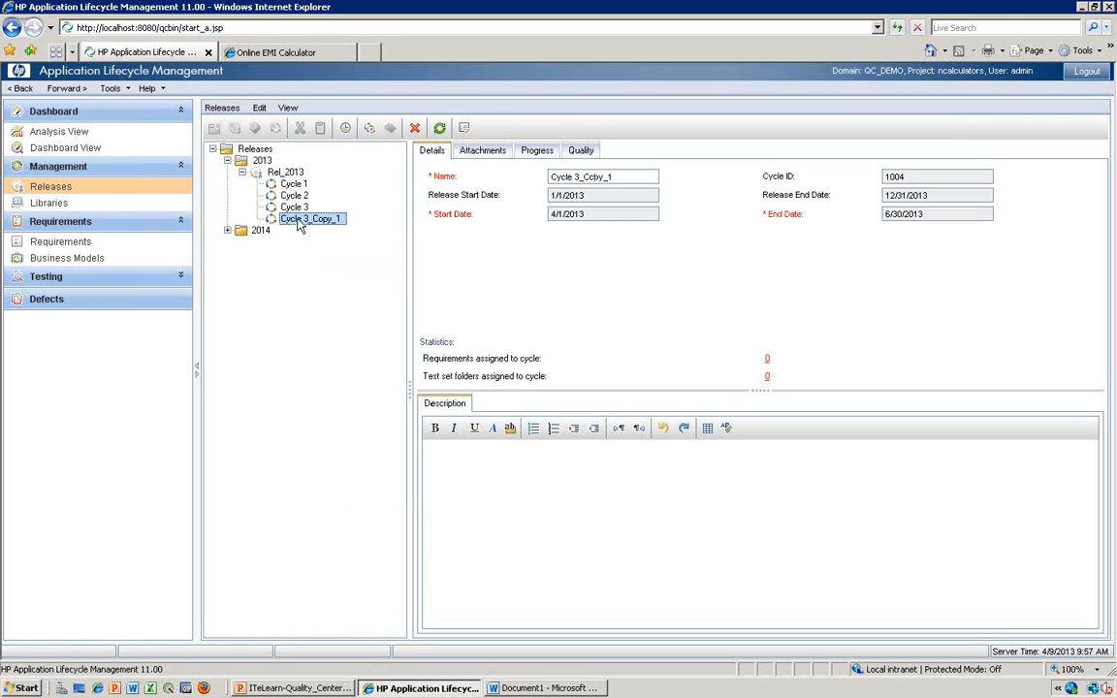
click(298, 221)
key(End)
key(BackSpace)
key(BackSpace)
key(BackSpace)
key(BackSpace)
key(BackSpace)
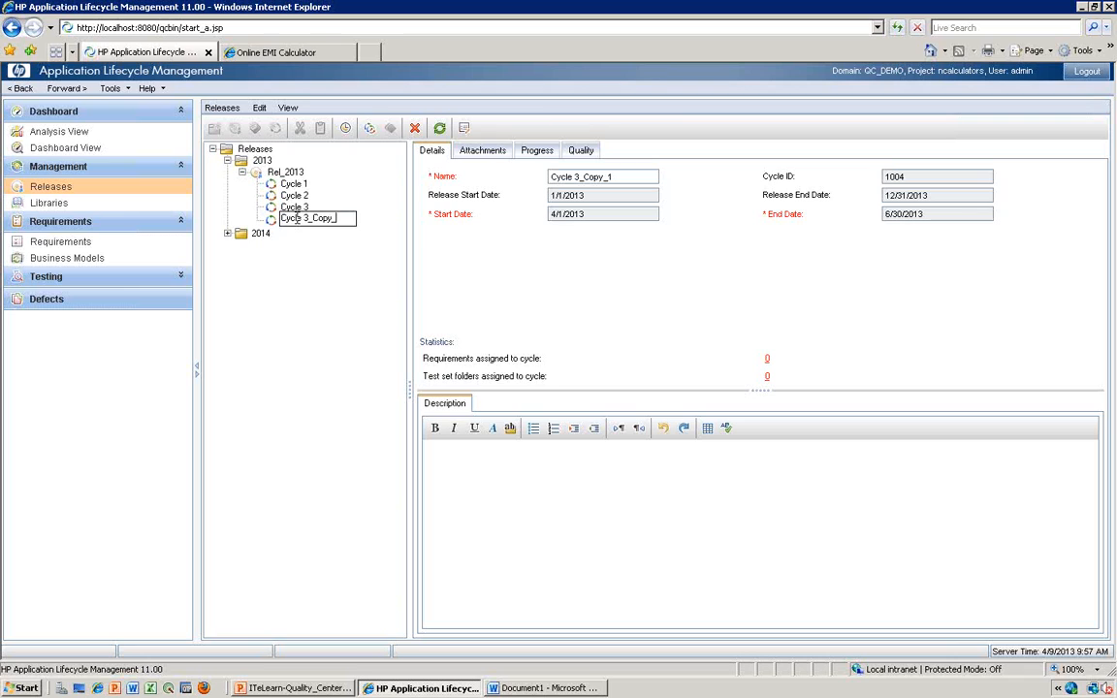
key(BackSpace)
key(BackSpace)
key(BackSpace)
key(Return)
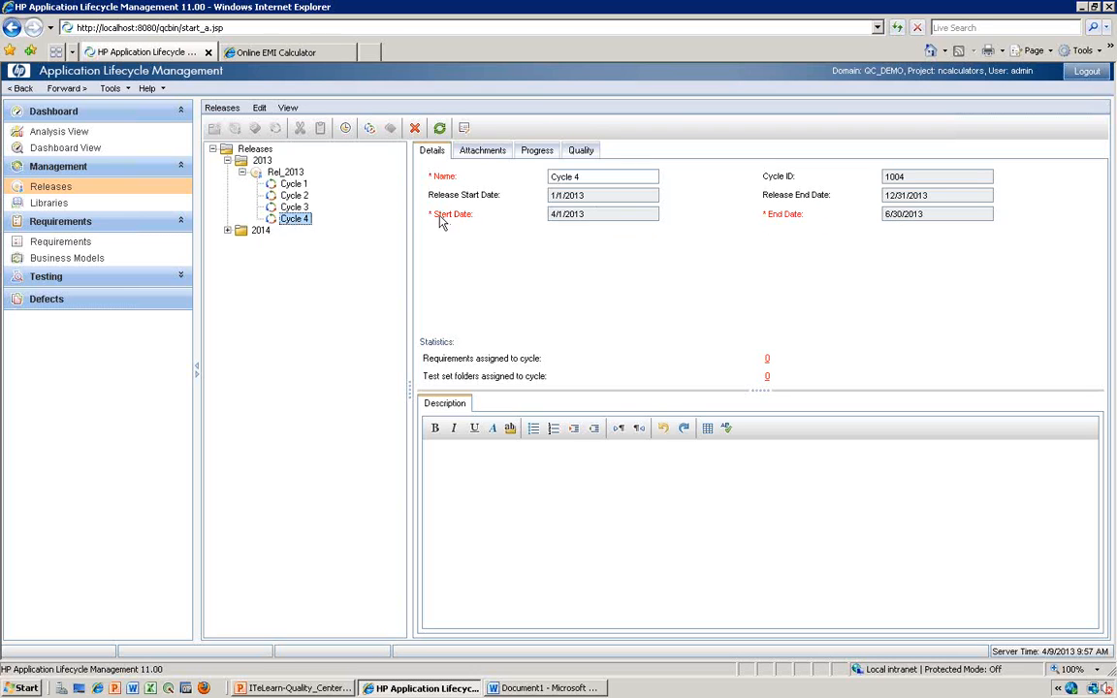
key(alt)
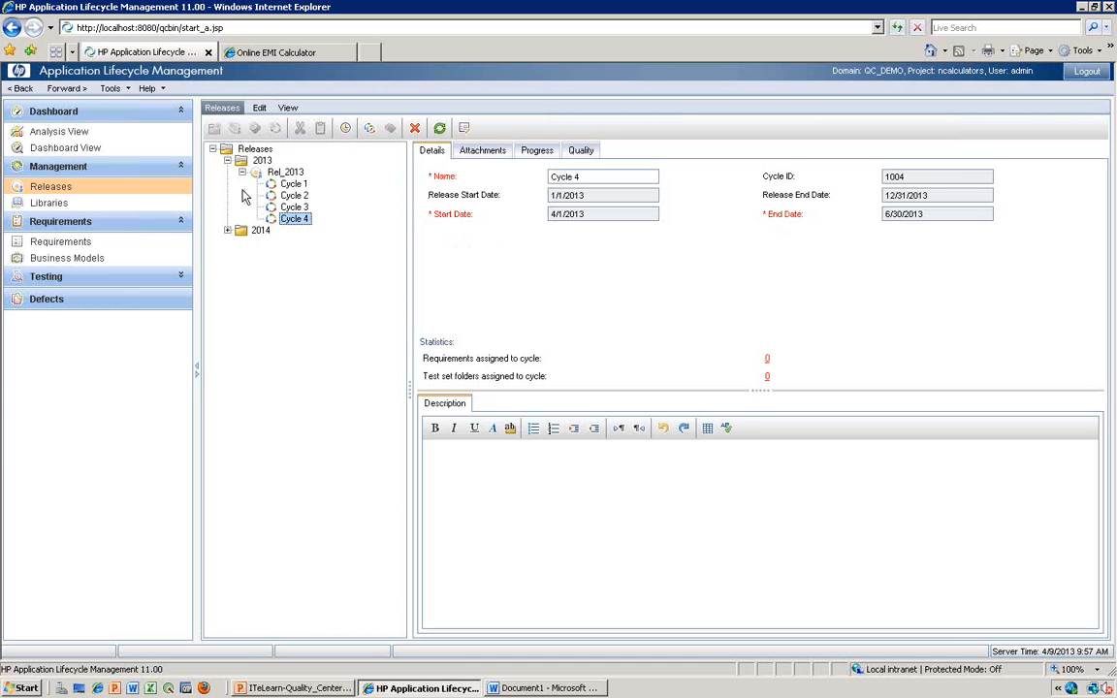
- Reschedule Cycle 3 so that its start date is 7/1/2013
click(296, 212)
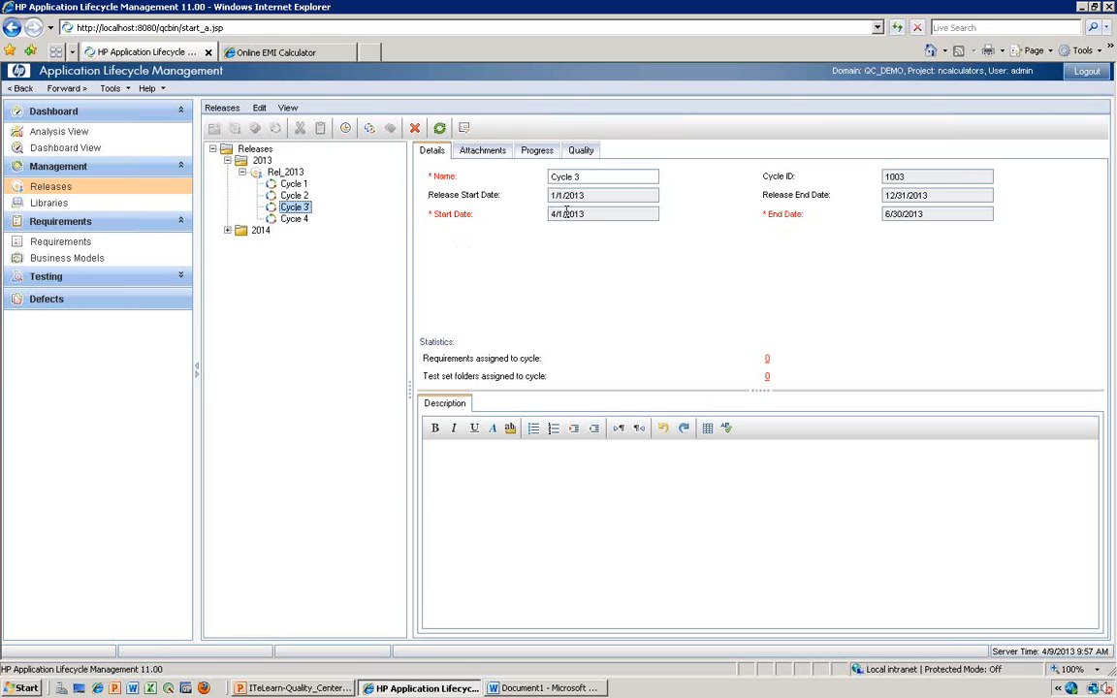
right_click(303, 216)
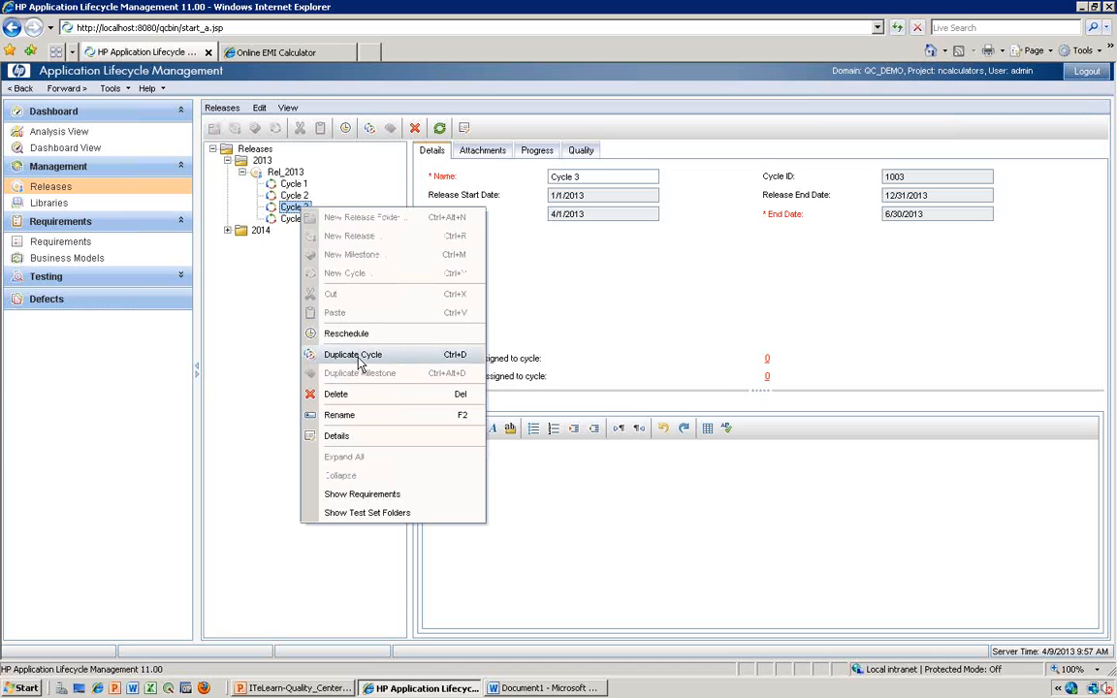
click(349, 334)
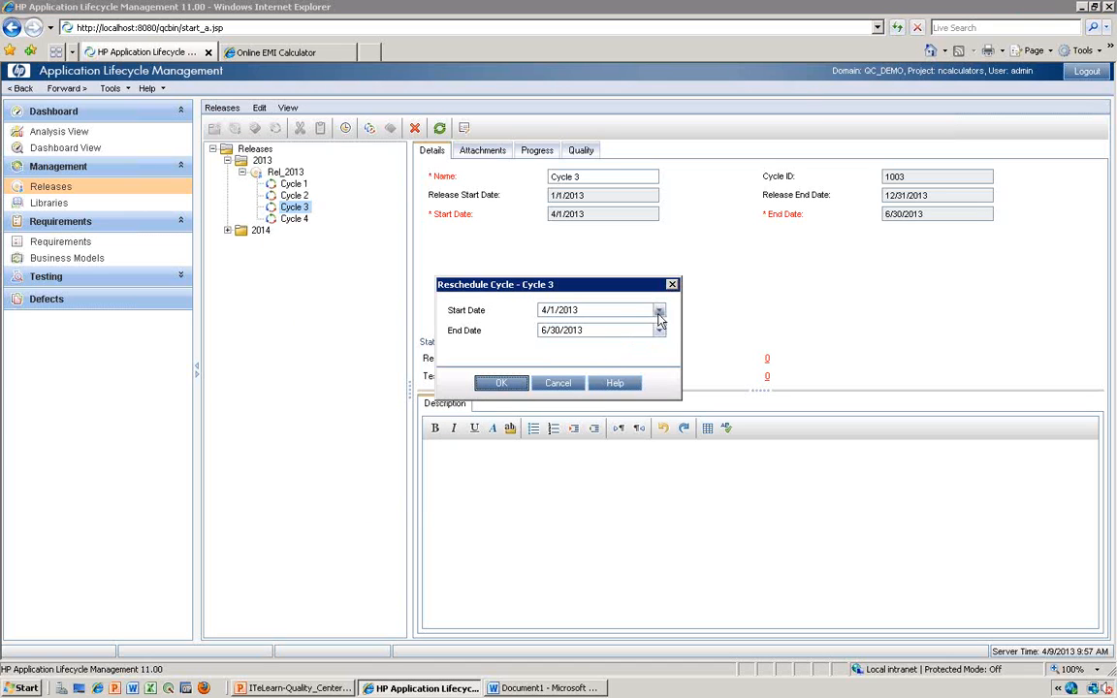
click(659, 311)
click(663, 331)
click(663, 331)
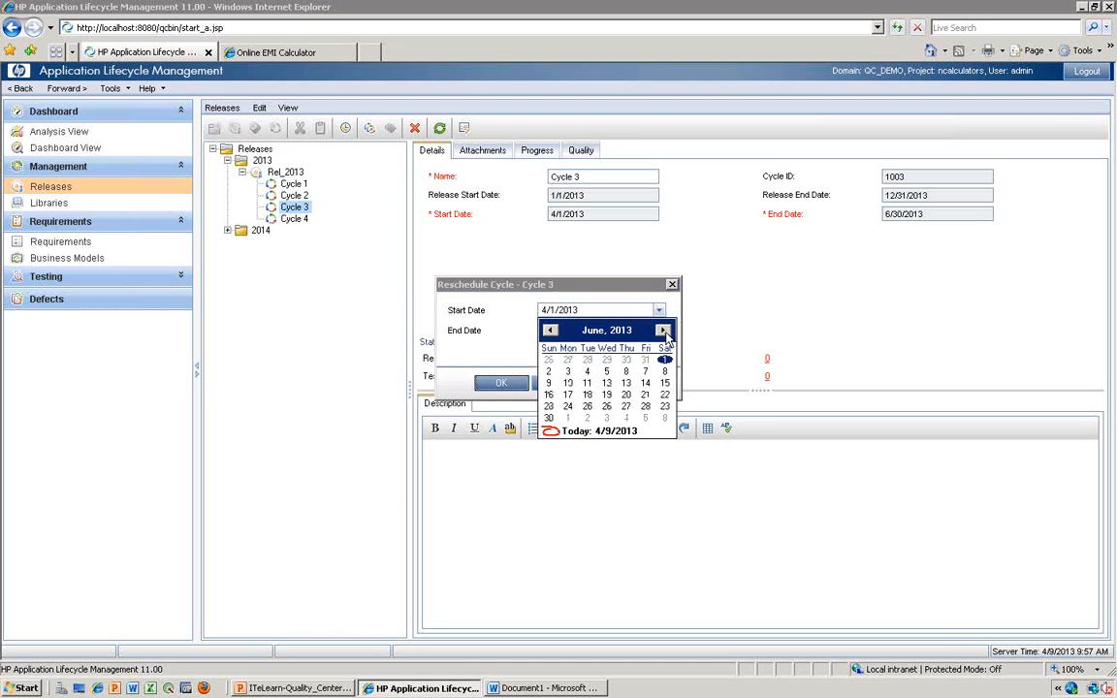
click(664, 331)
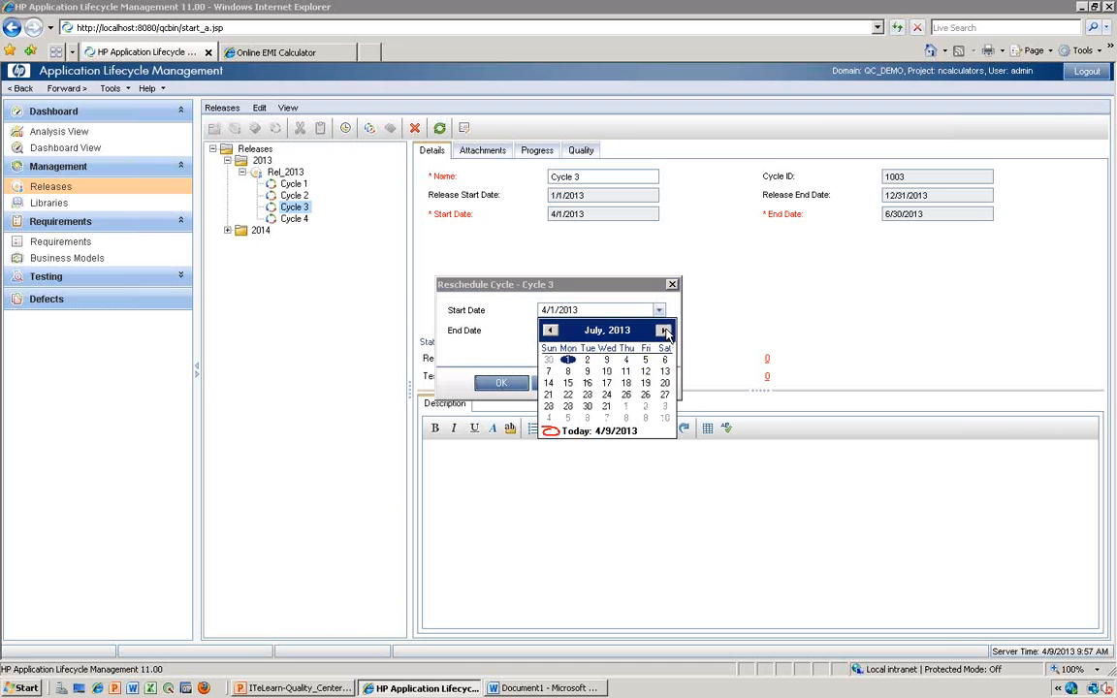
click(569, 360)
- Set the end date of Cycle 3 to 9/30/2013 and apply the new schedule
click(659, 331)
click(663, 350)
click(663, 350)
click(663, 350)
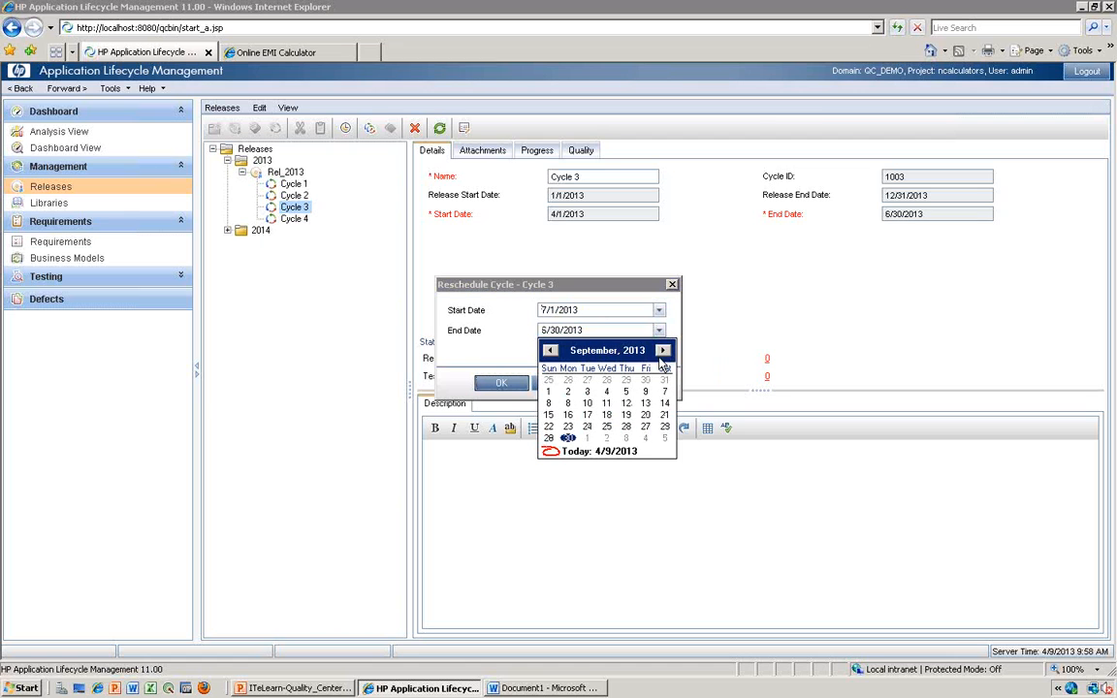
click(569, 438)
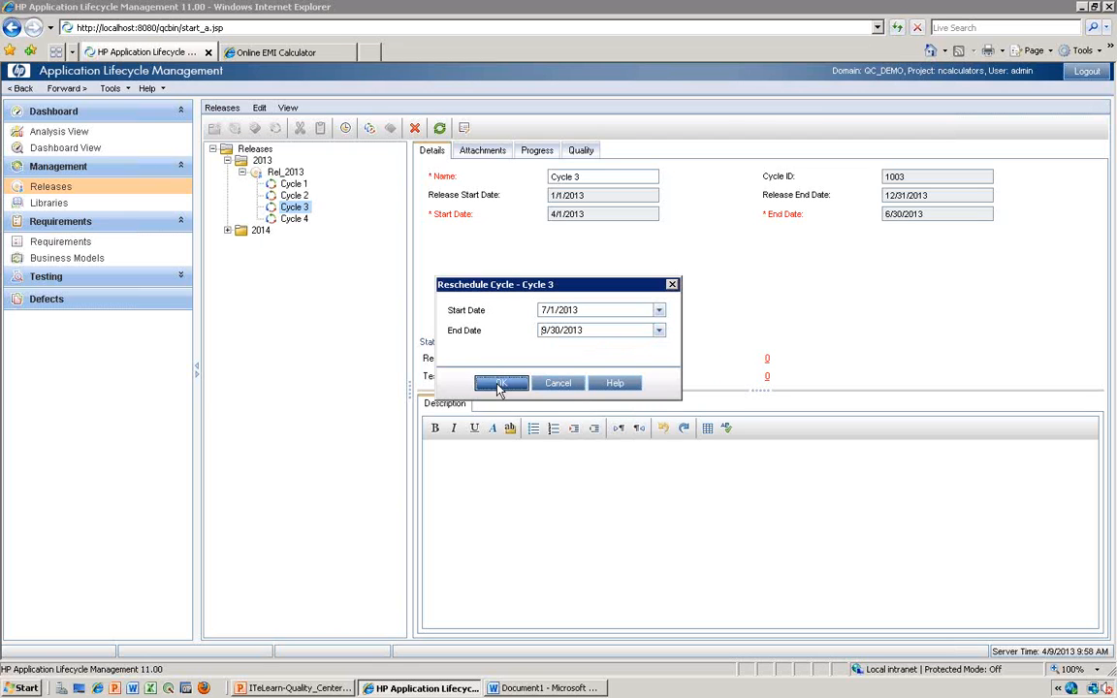
click(500, 383)
- Reschedule Cycle 4 so that its start date is 10/1/2013
click(286, 221)
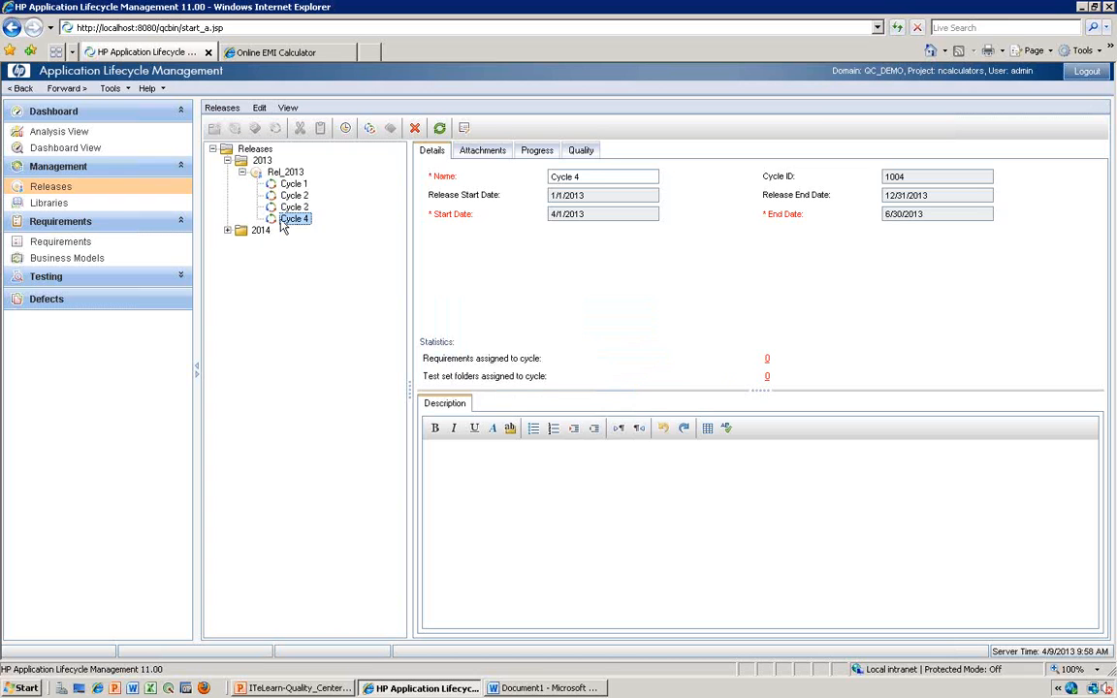
right_click(283, 226)
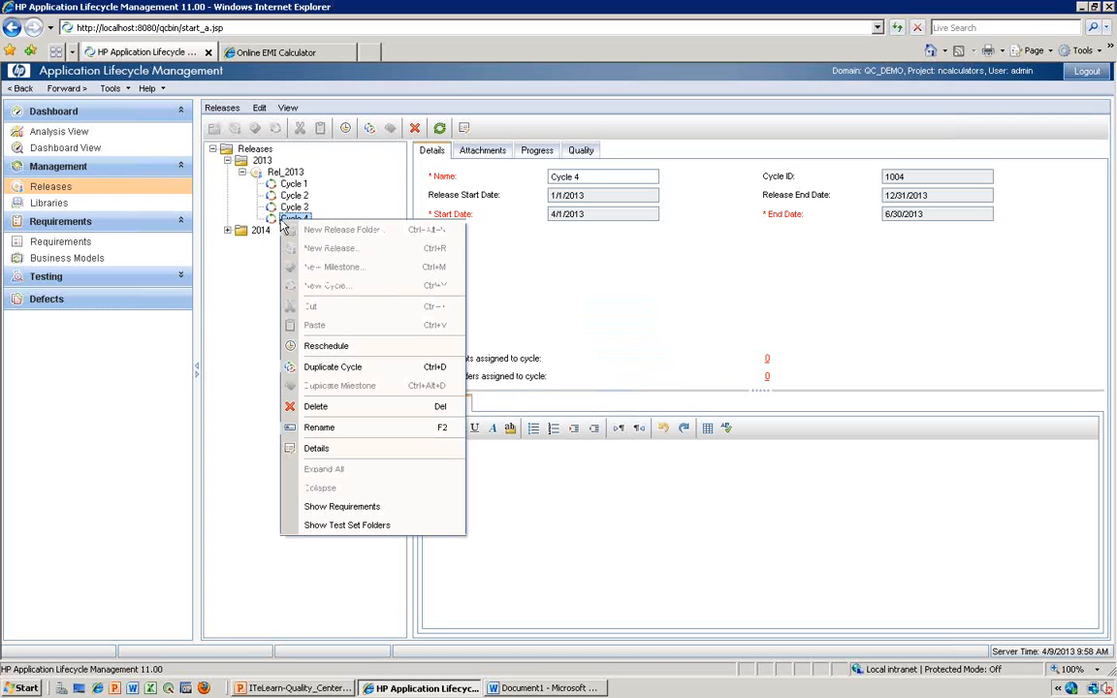
click(338, 347)
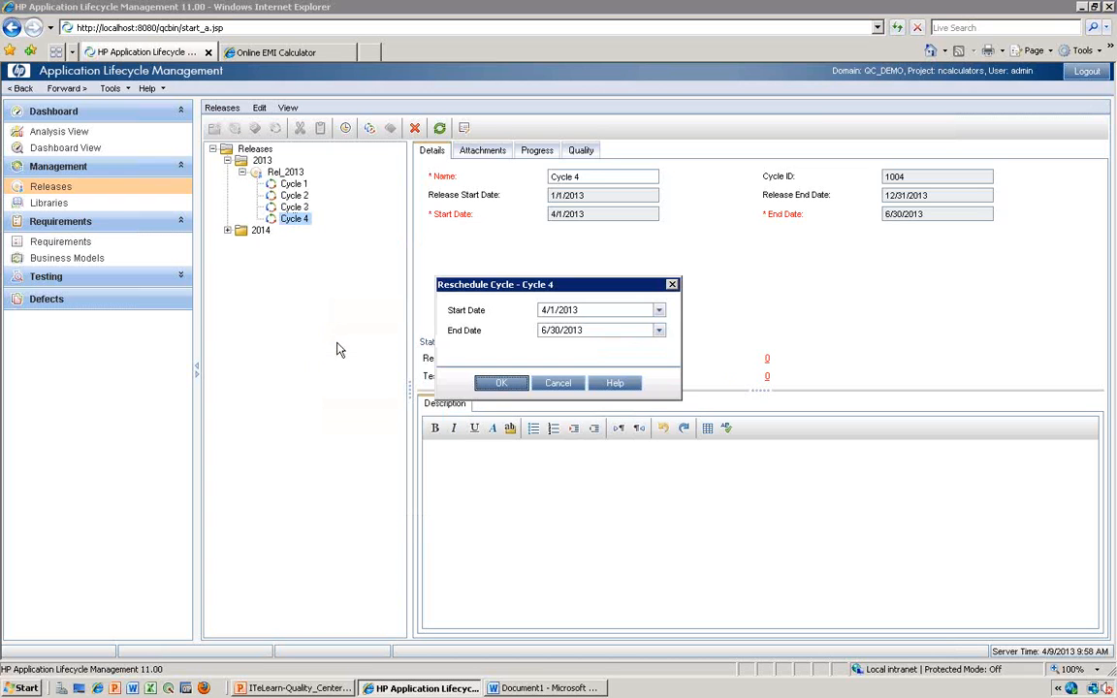
click(659, 312)
click(664, 331)
click(663, 331)
click(663, 331)
click(663, 331)
click(663, 331)
click(663, 331)
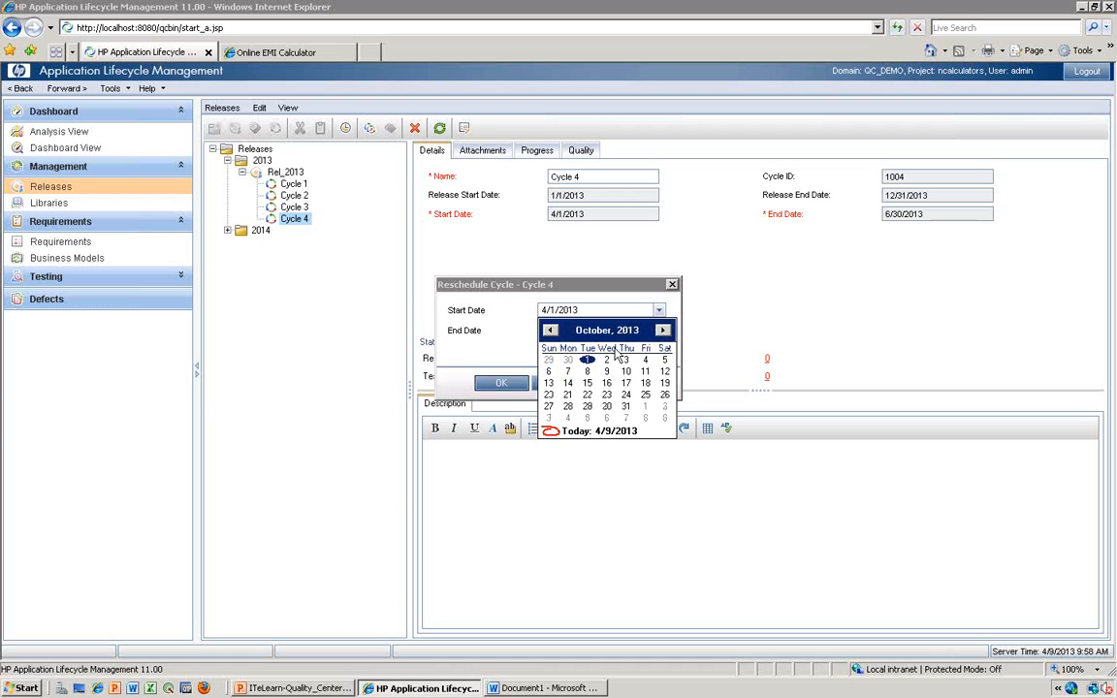
click(587, 360)
- Set the end date of Cycle 4 to 12/31/2013 and apply the new schedule
click(659, 330)
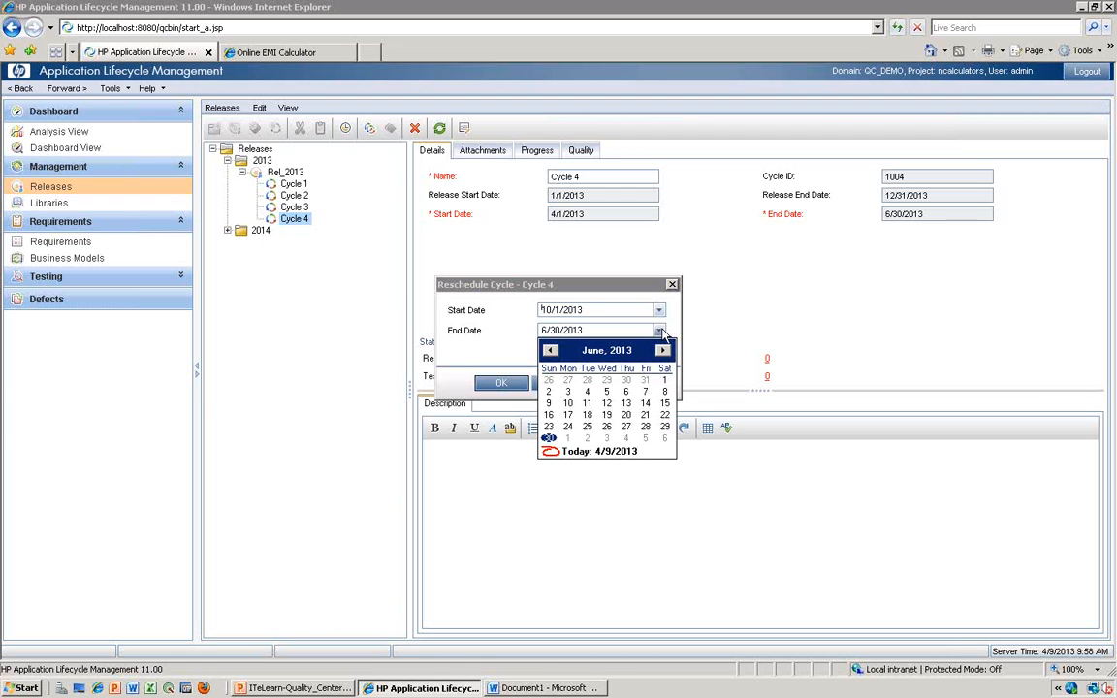
click(662, 351)
click(662, 351)
click(662, 351)
click(662, 351)
click(662, 351)
click(662, 351)
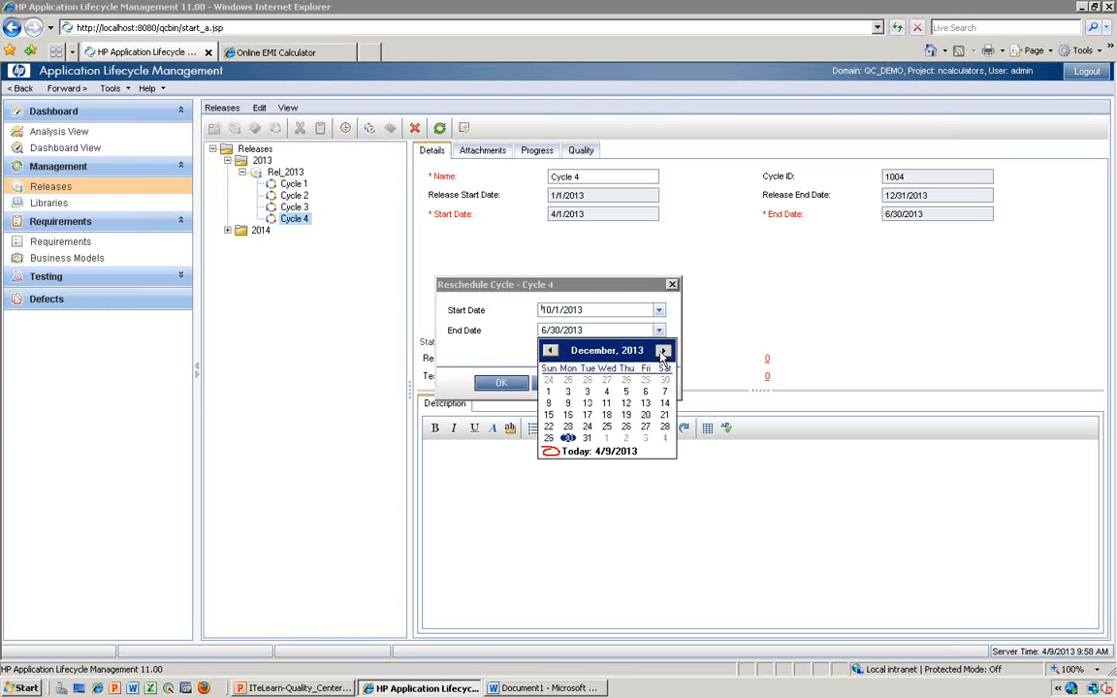
click(587, 428)
click(504, 384)
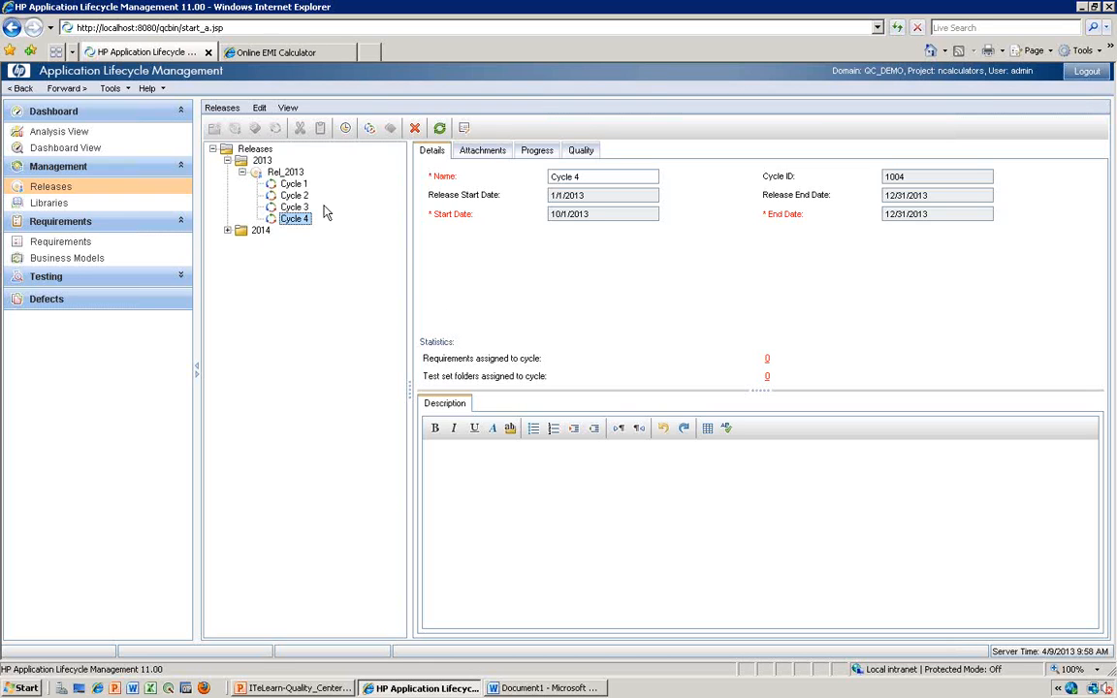
- Check the release and cycle diagram in Word against the Rel_2013 release in Application Lifecycle Management
click(511, 687)
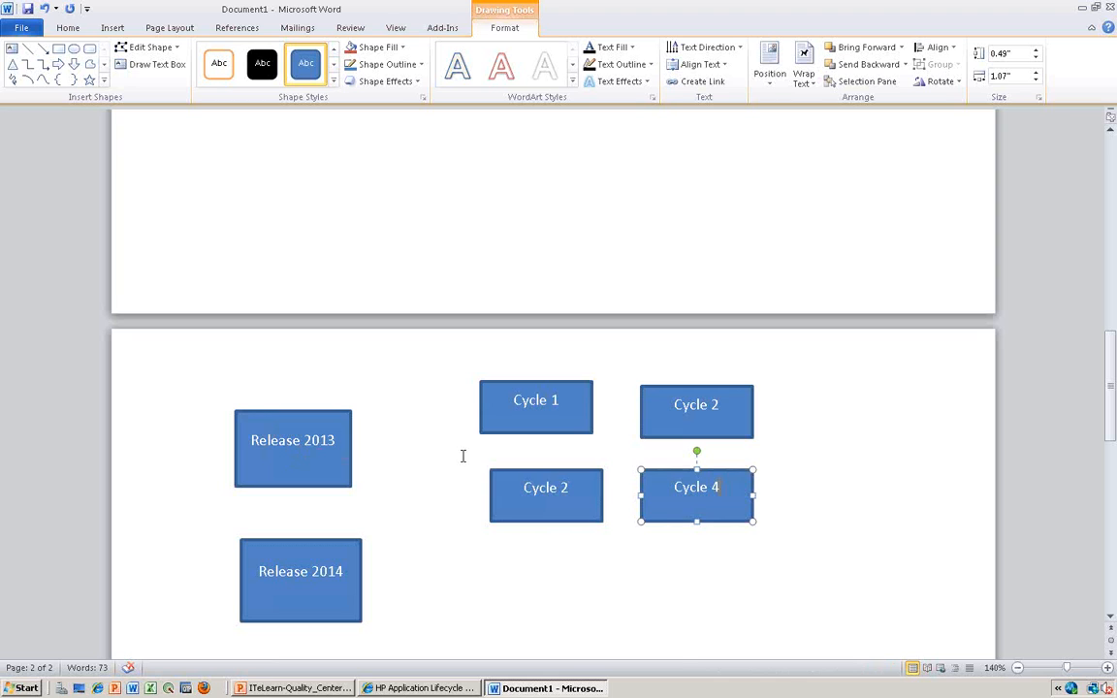
click(538, 694)
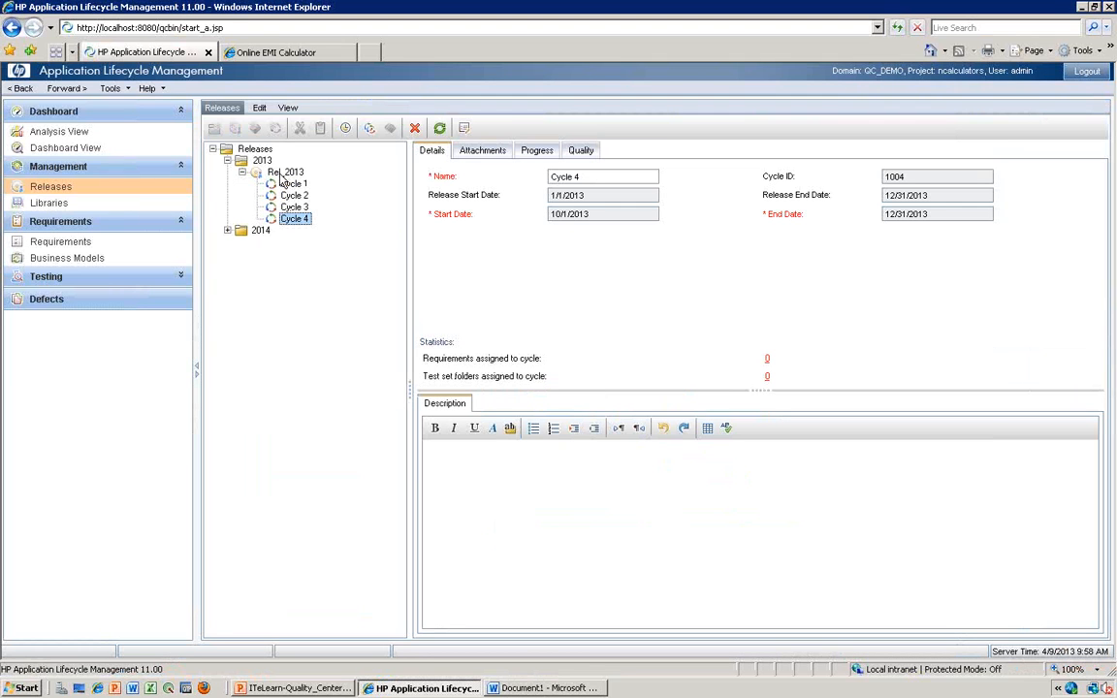
click(281, 173)
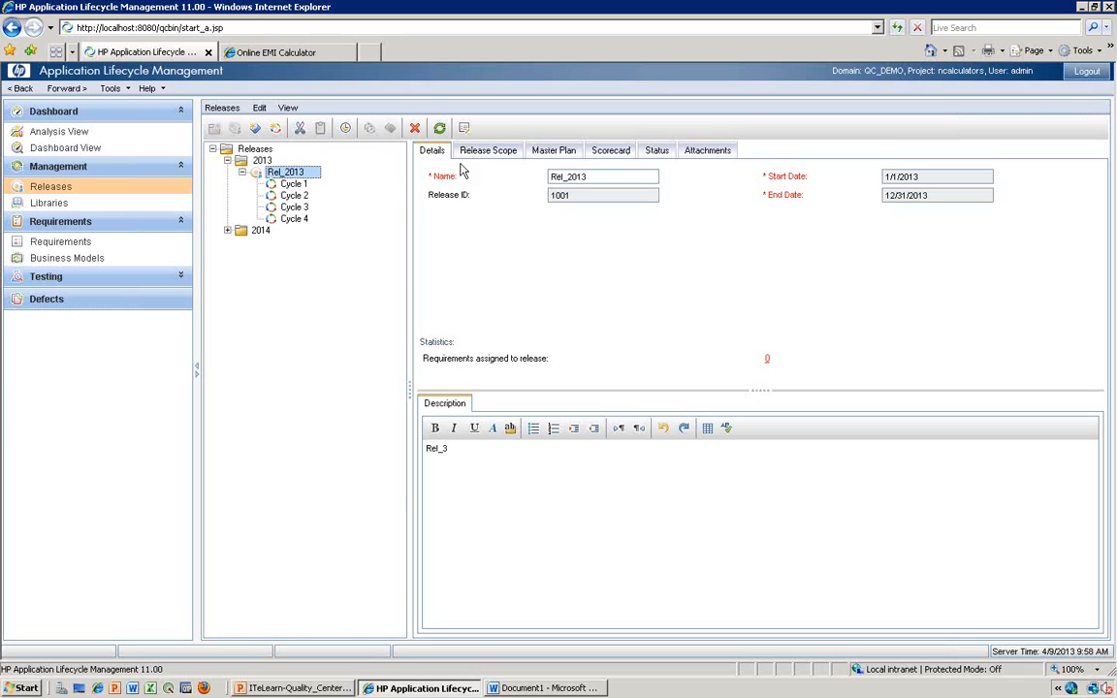
click(226, 230)
click(244, 234)
right_click(247, 239)
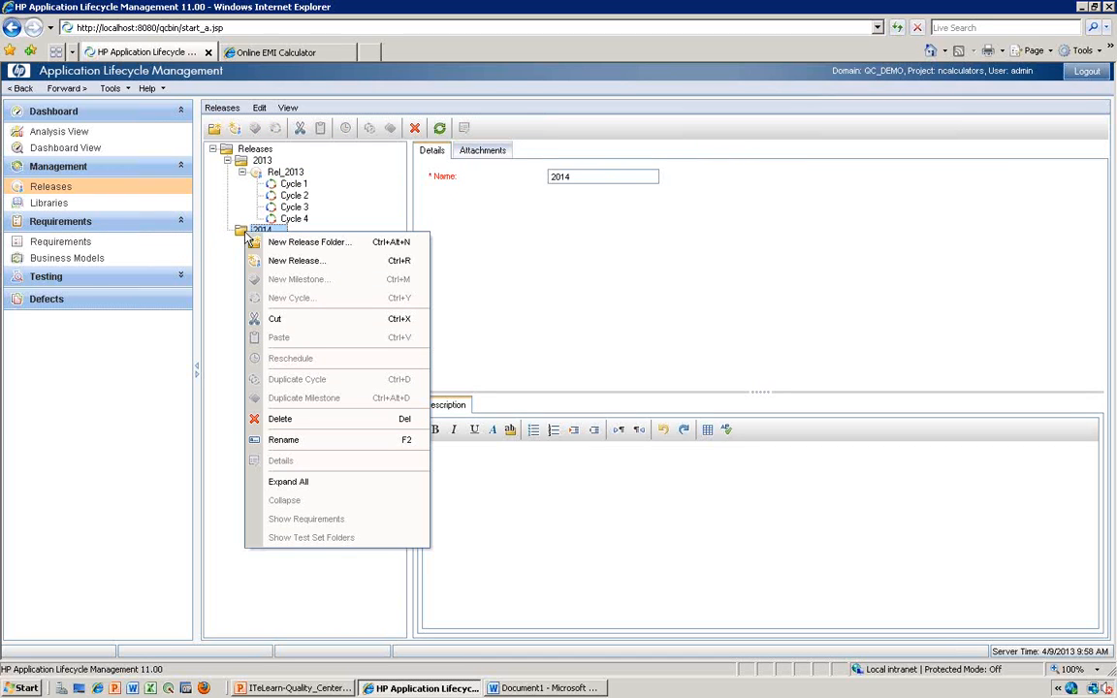
click(291, 258)
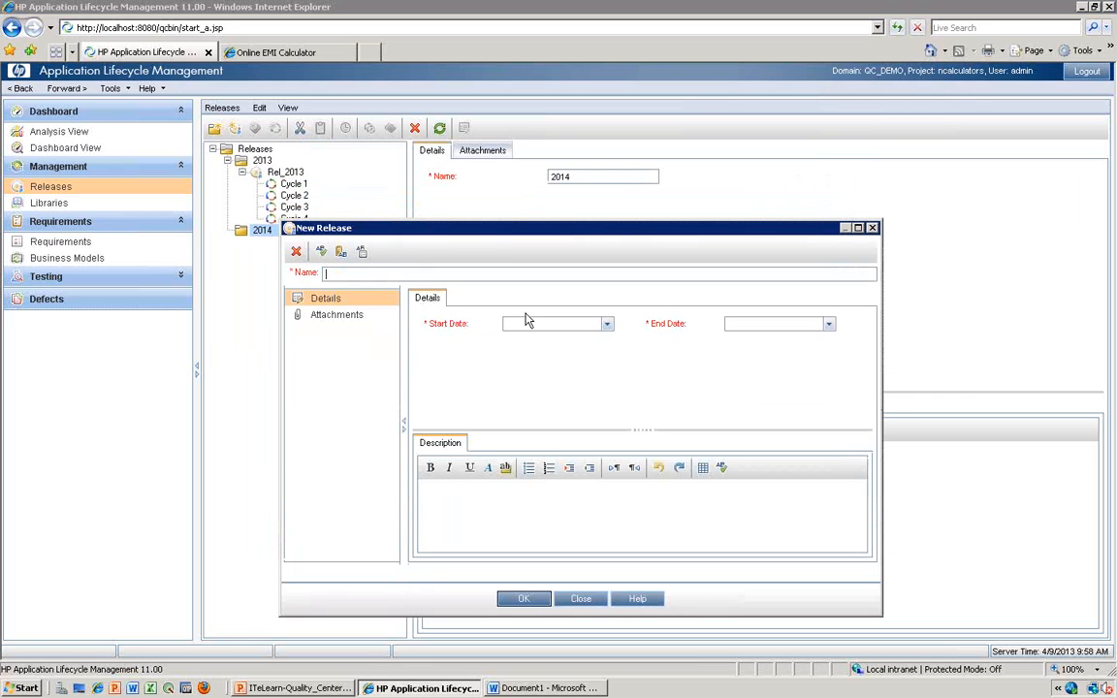
click(873, 228)
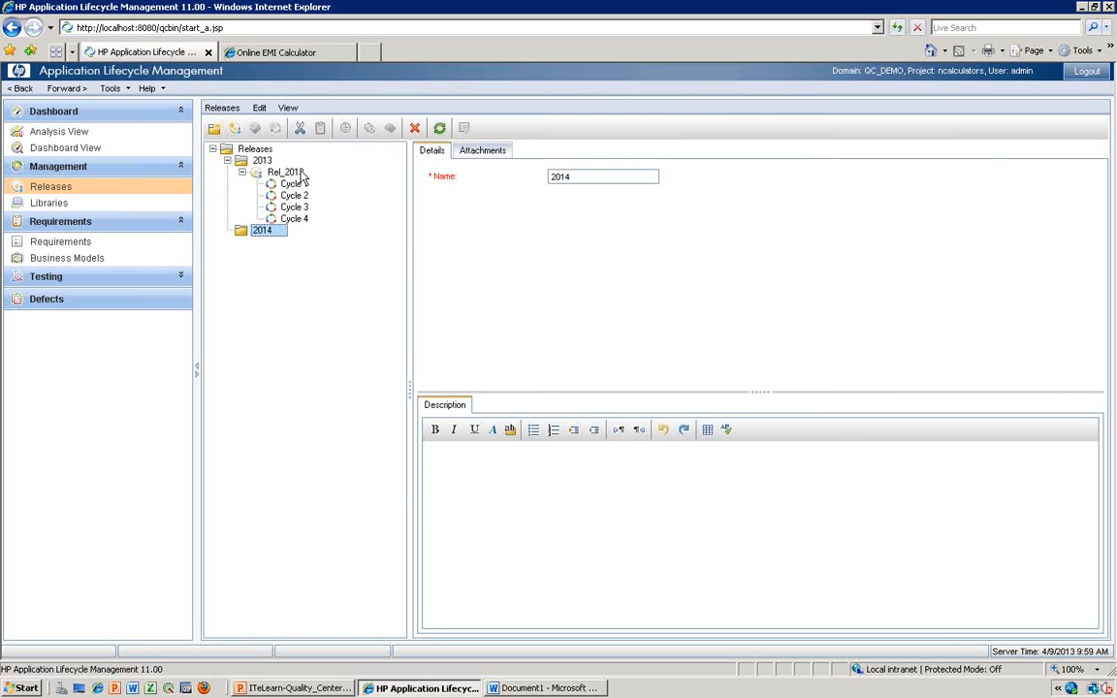
- Look through all the information pages of Rel_2013, from Release Scope to Attachments, and return to its details
click(276, 172)
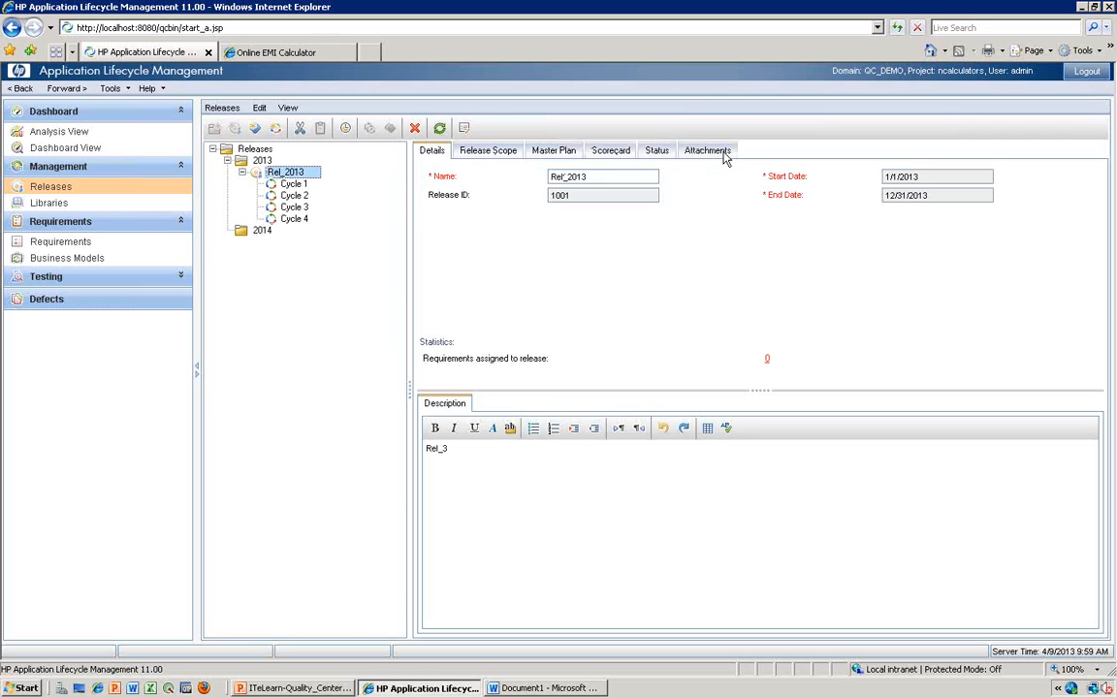
click(495, 153)
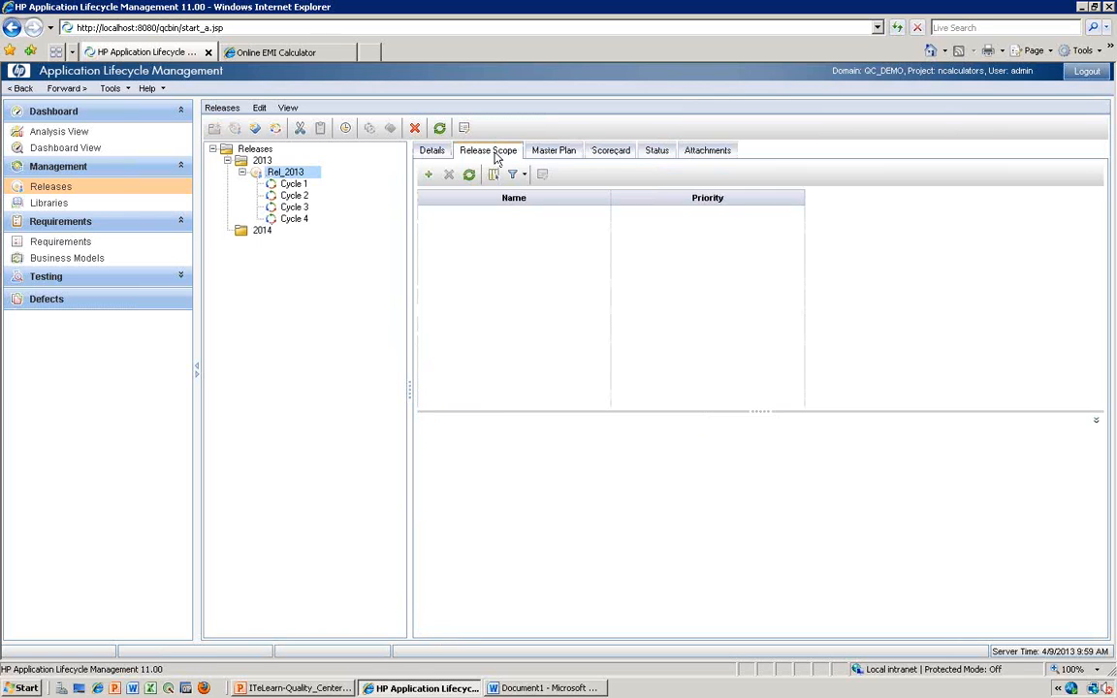
click(558, 153)
click(616, 152)
click(658, 152)
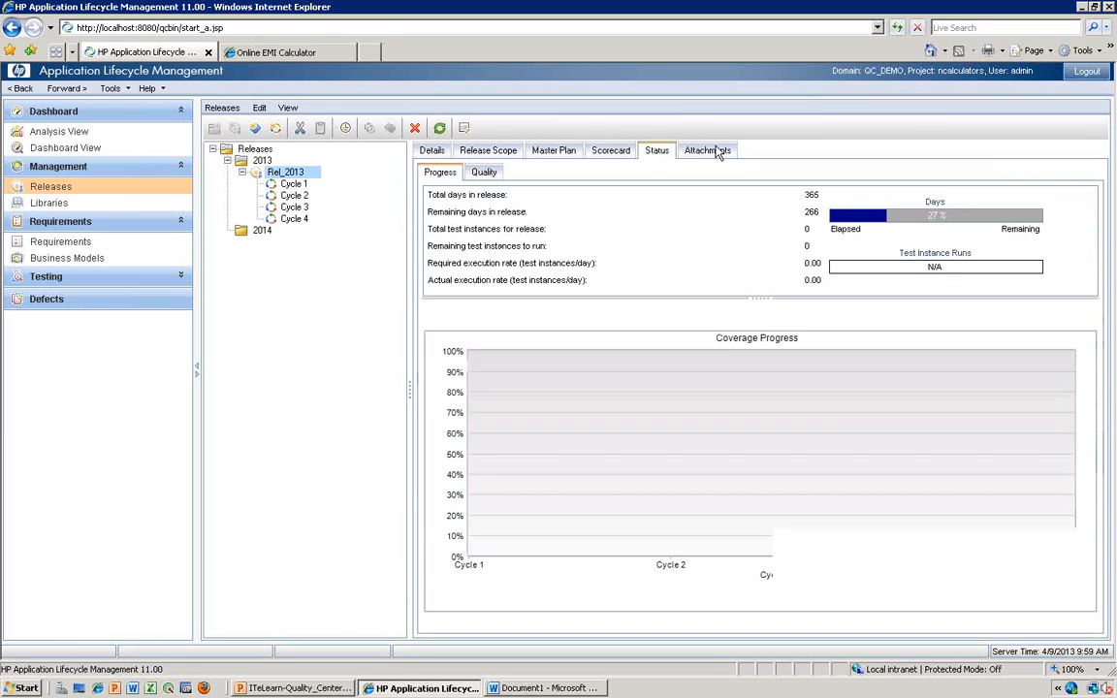
click(716, 151)
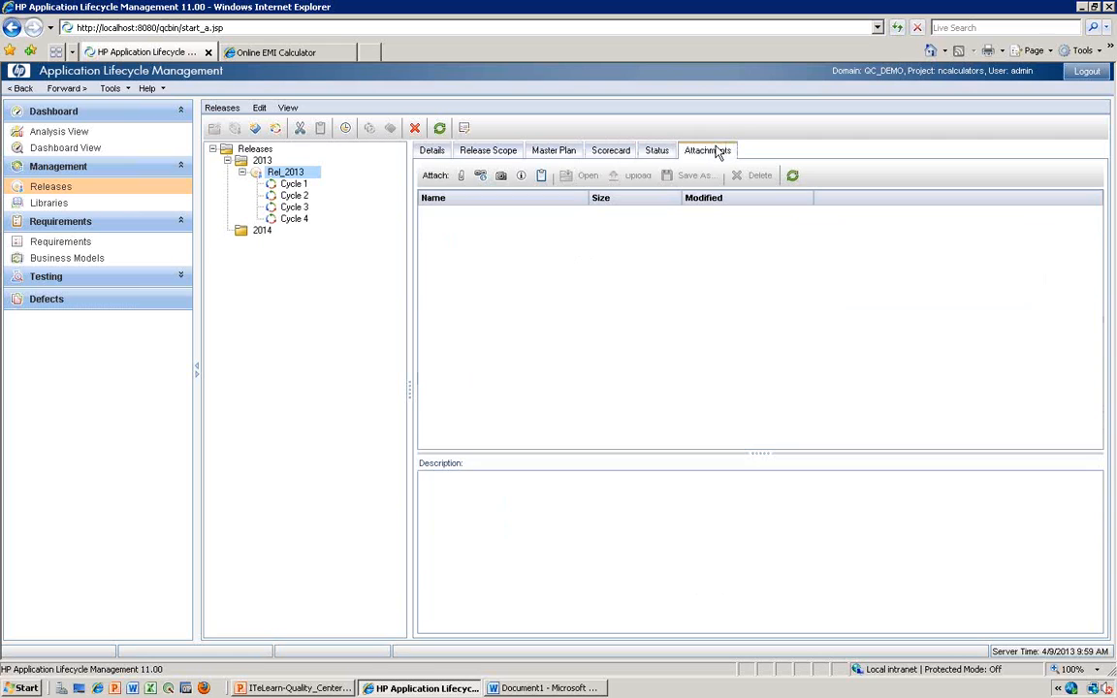
click(434, 151)
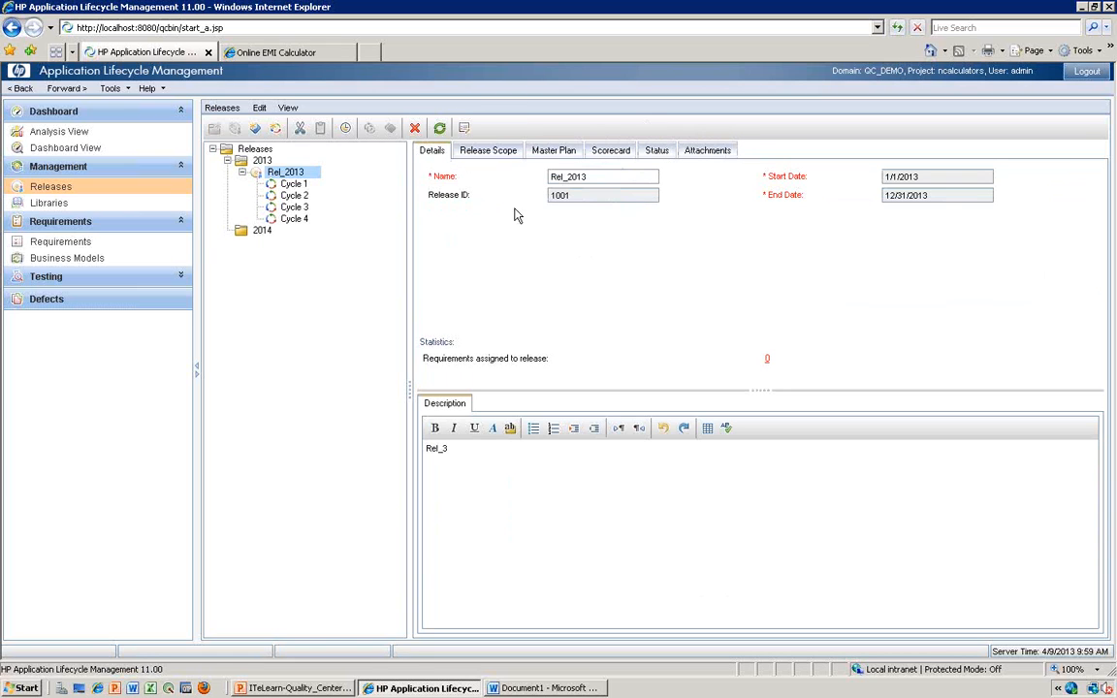
- Start a scope item for Rel_2013 named "Create EMI Calculation Functionality" with priority 3-High
click(480, 155)
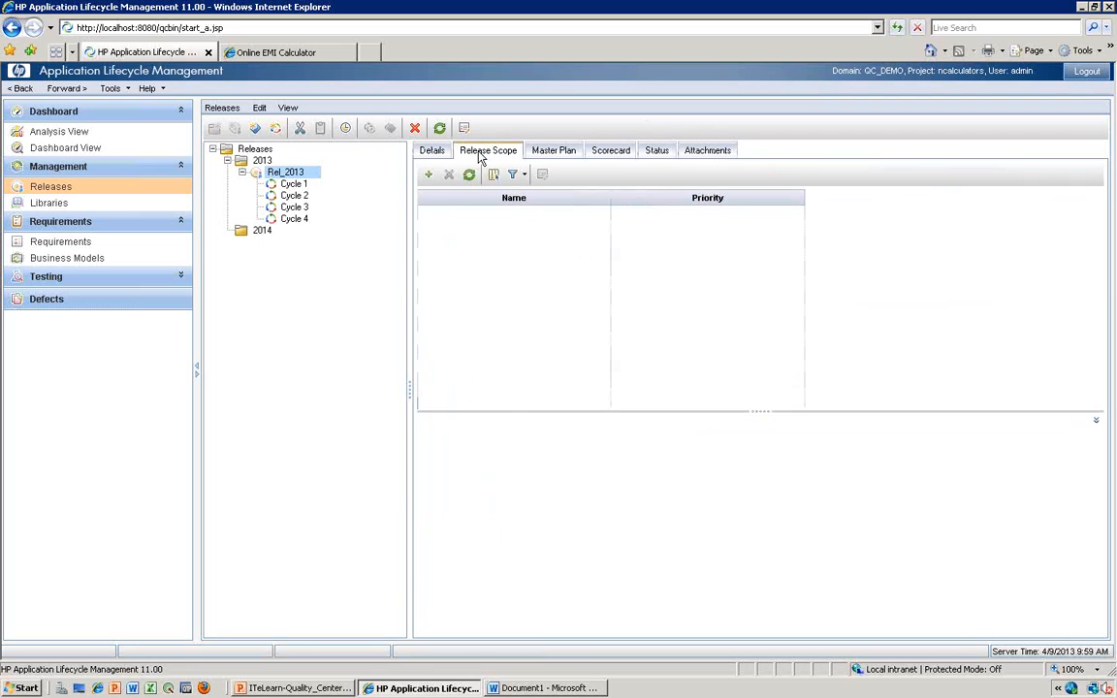
key(alt+n)
click(426, 175)
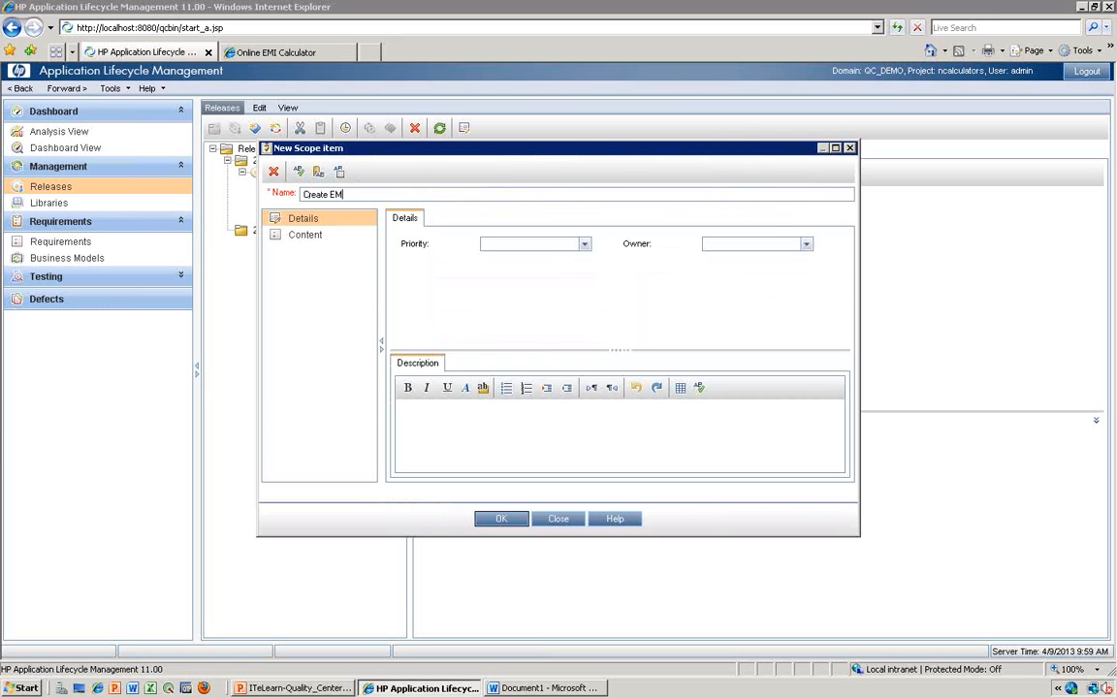
click(584, 244)
click(511, 290)
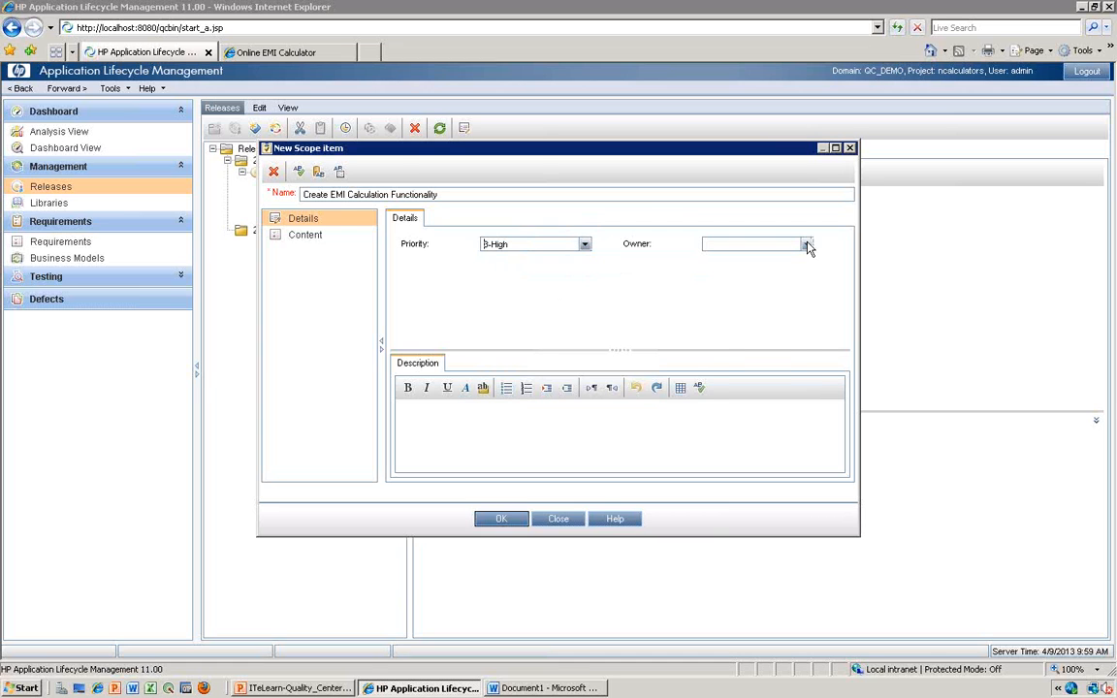
- Assign a project user as the scope item's owner and save the item
click(806, 244)
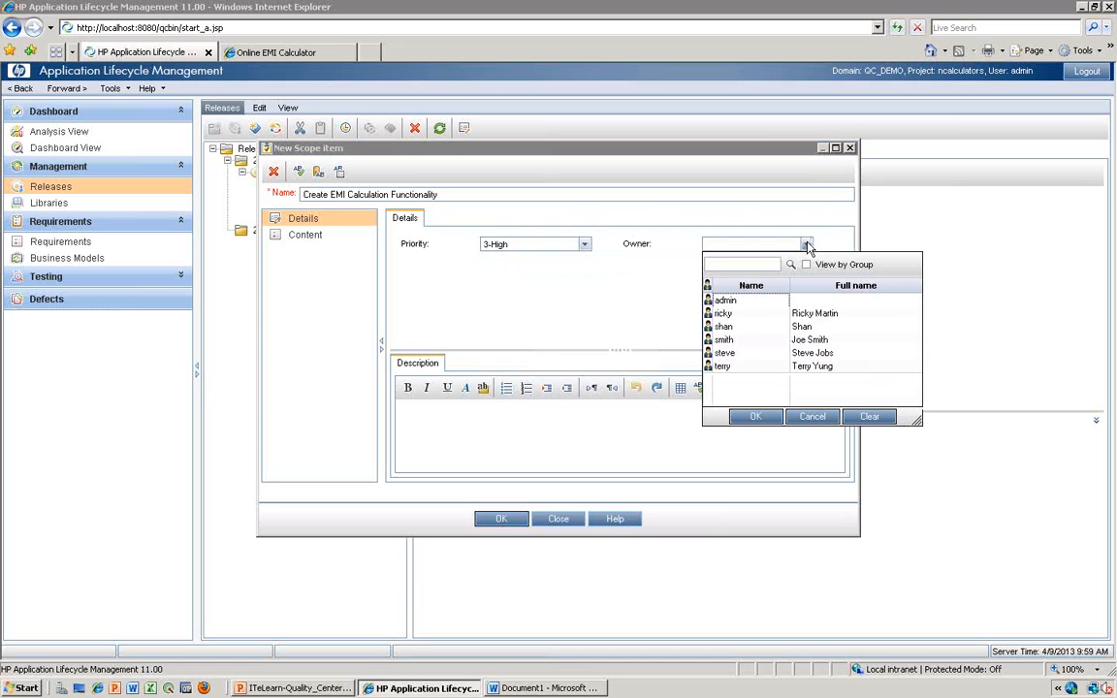
click(731, 327)
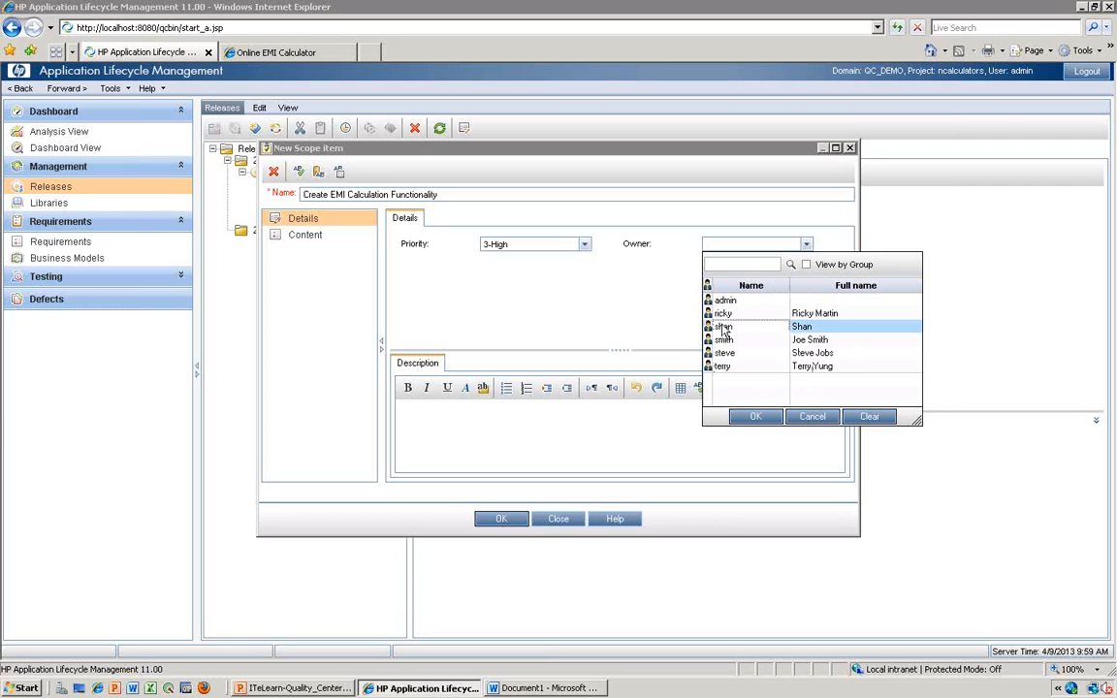
click(757, 417)
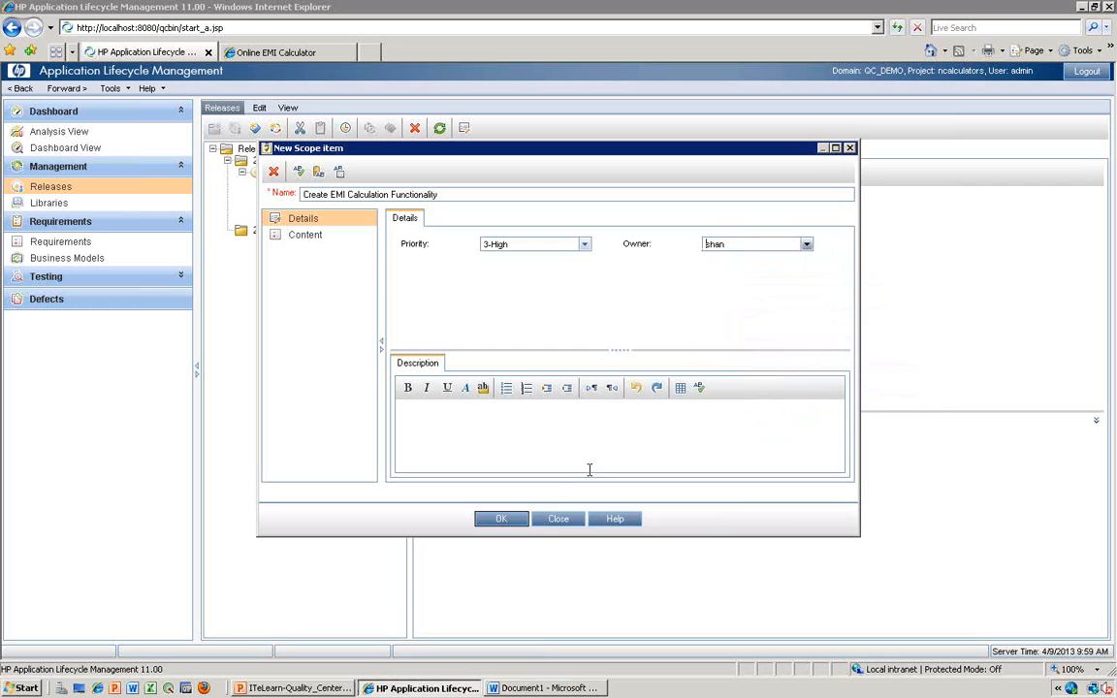
click(511, 516)
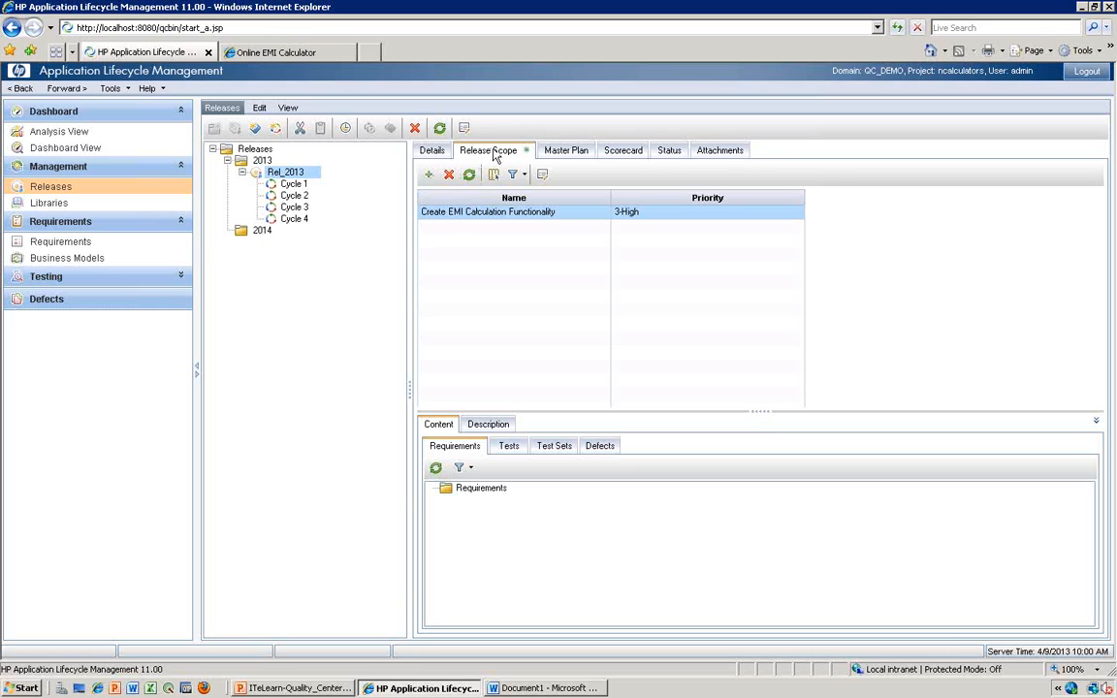
- Examine the cycle timeline in Rel_2013's master plan, along with its scorecard, status progress and attachments
click(580, 156)
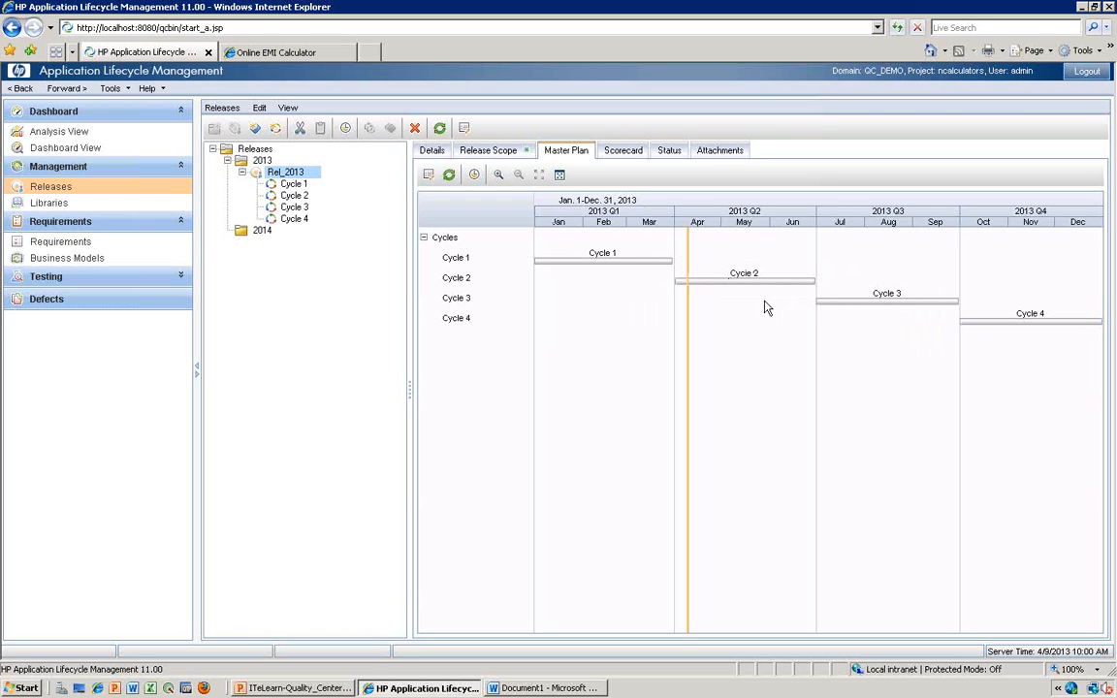
key(alt)
mouse_move(600, 271)
click(619, 152)
click(669, 152)
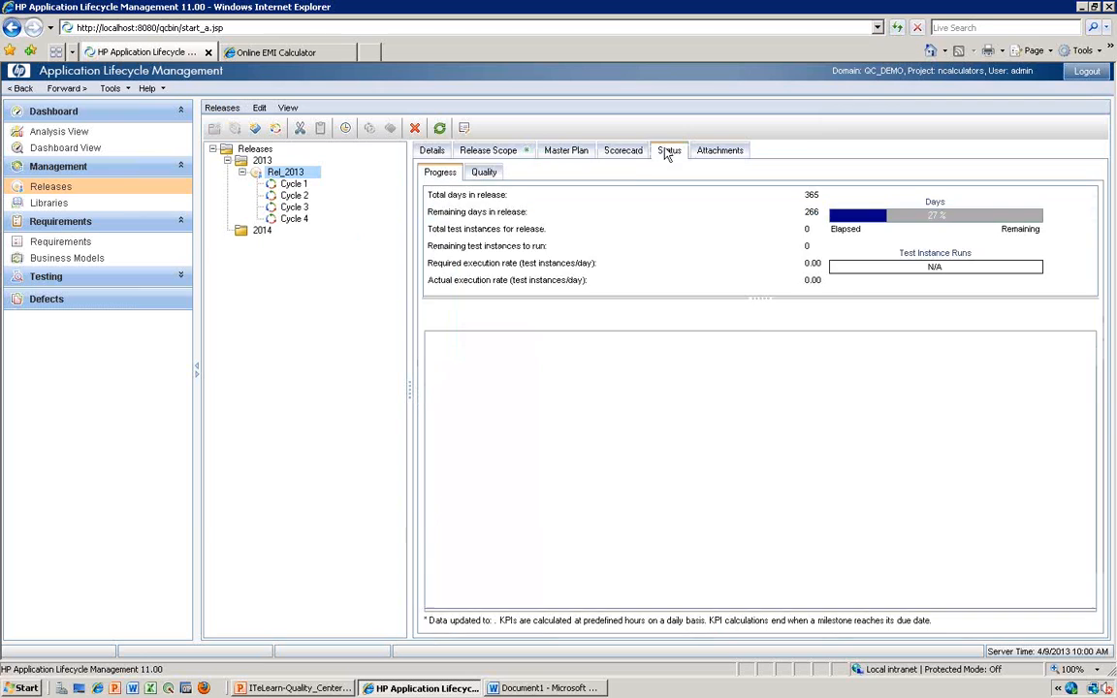
click(719, 151)
click(616, 153)
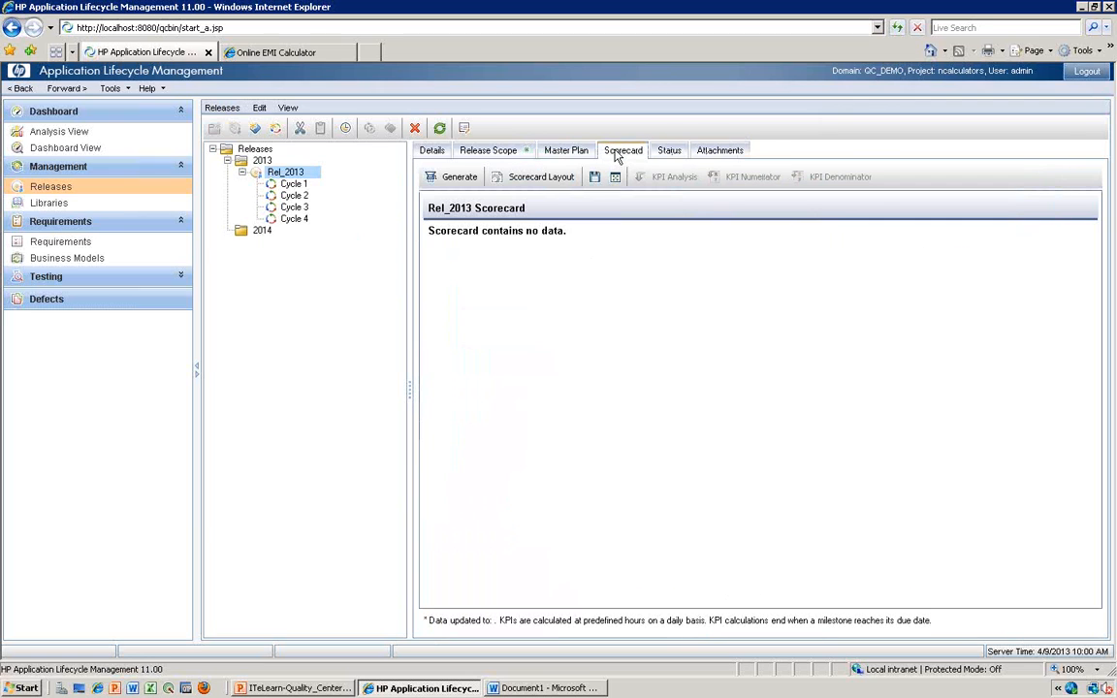
click(667, 152)
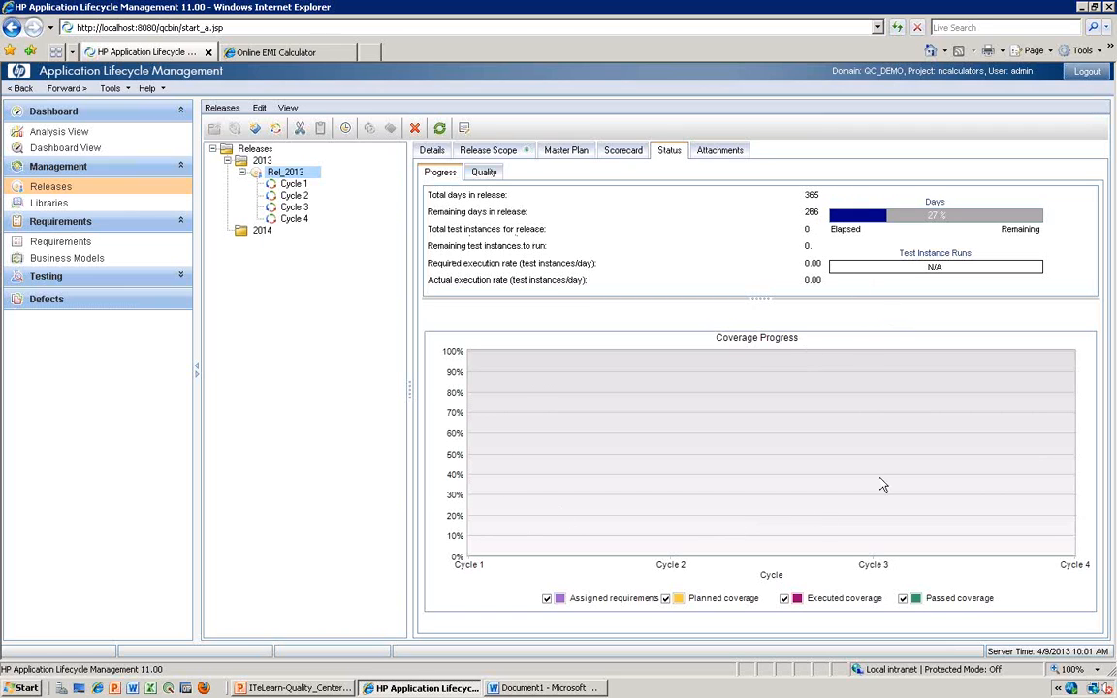
key(alt)
click(709, 153)
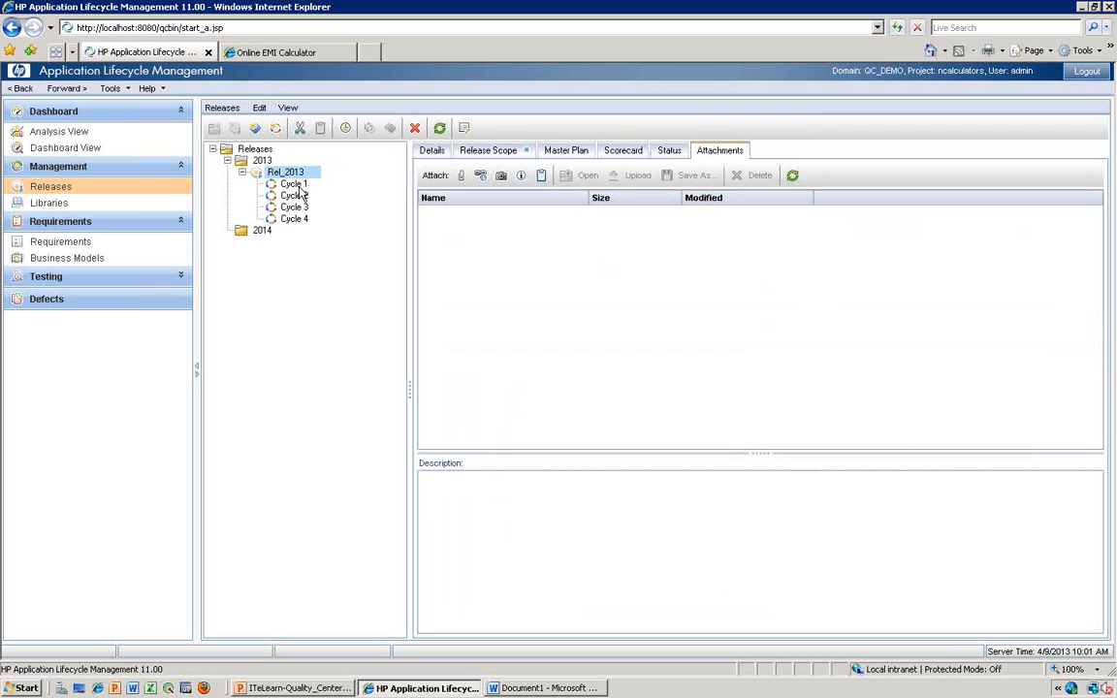
click(431, 151)
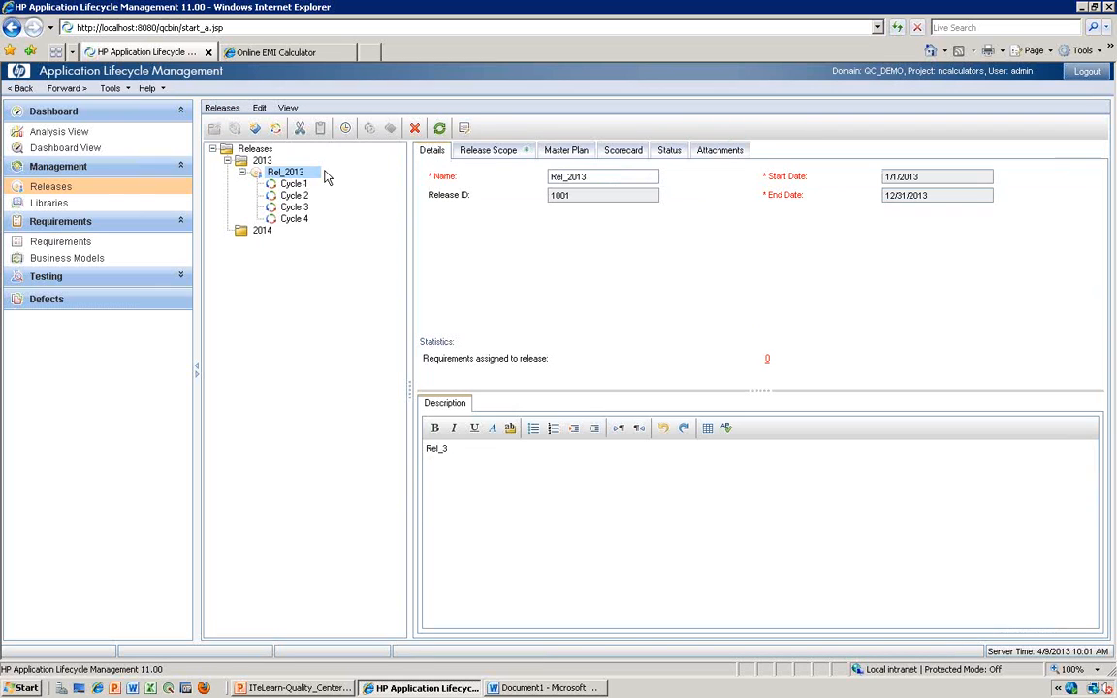
- Examine the details, attachments, coverage progress and defect quality graphs of Cycle 1
click(289, 186)
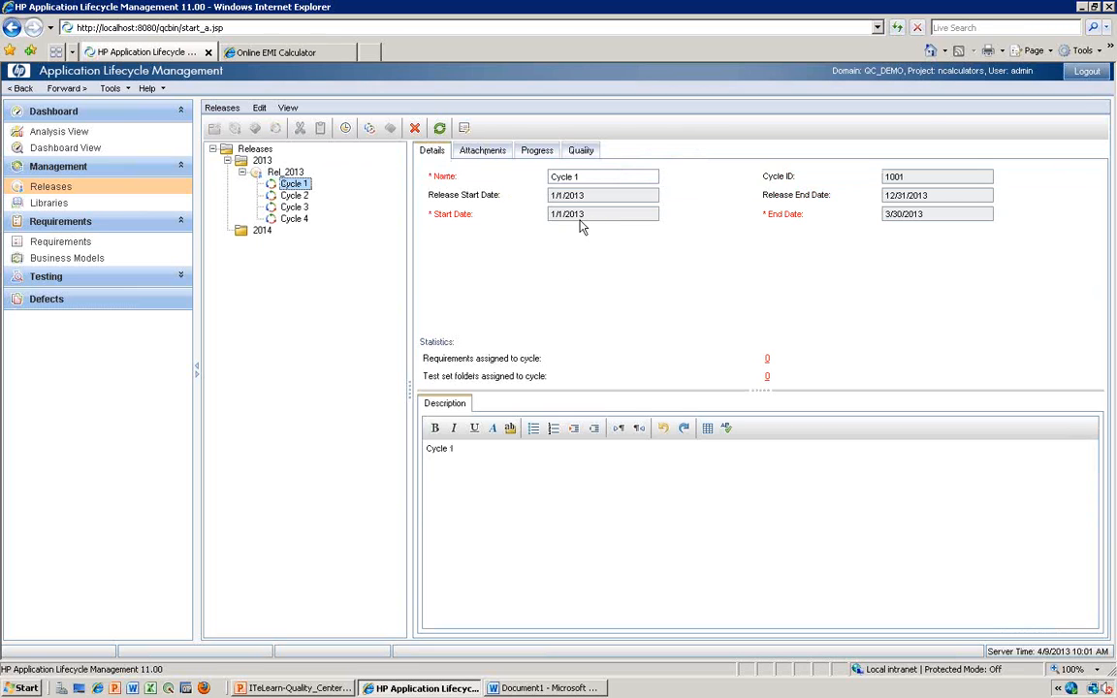
click(477, 152)
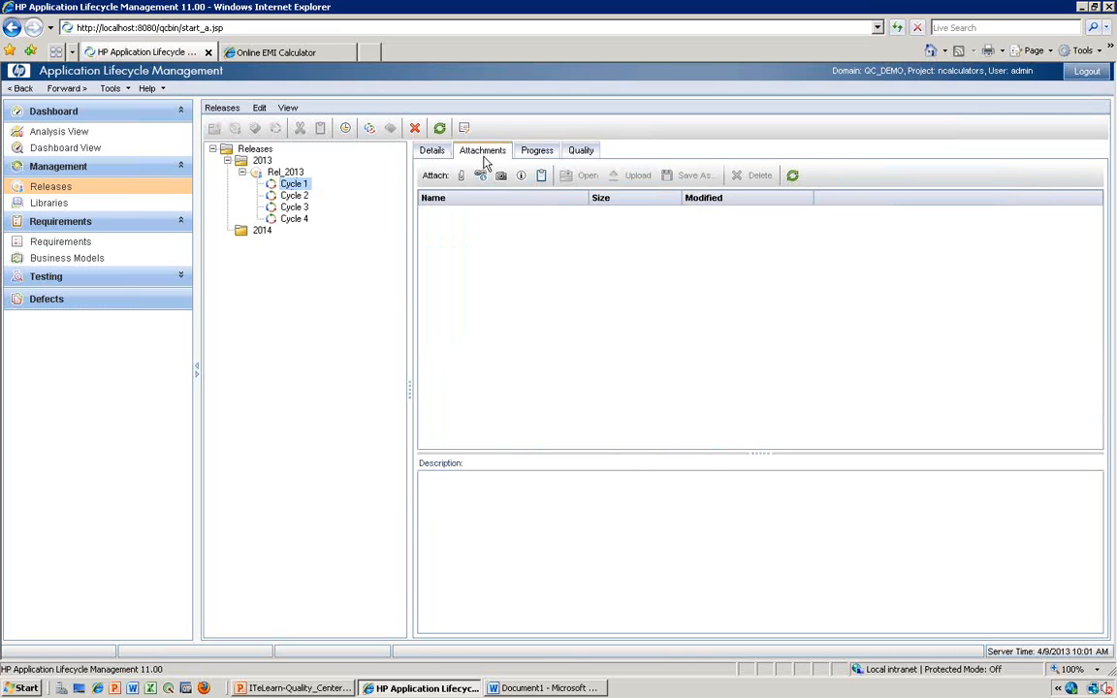
click(536, 152)
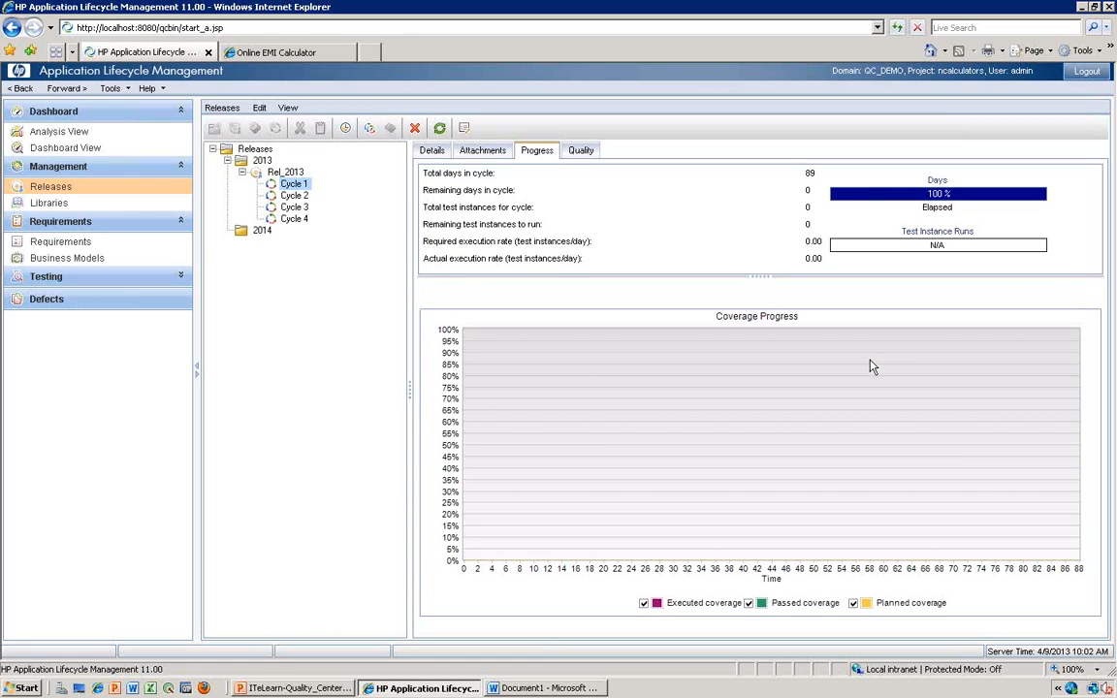
click(580, 151)
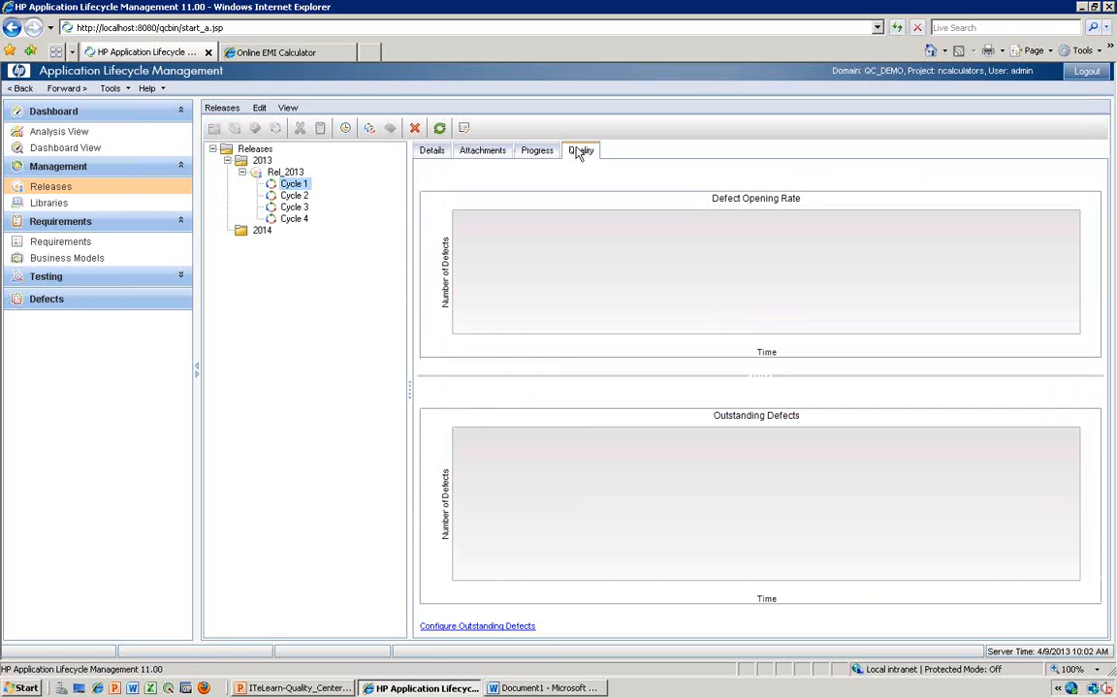
click(433, 151)
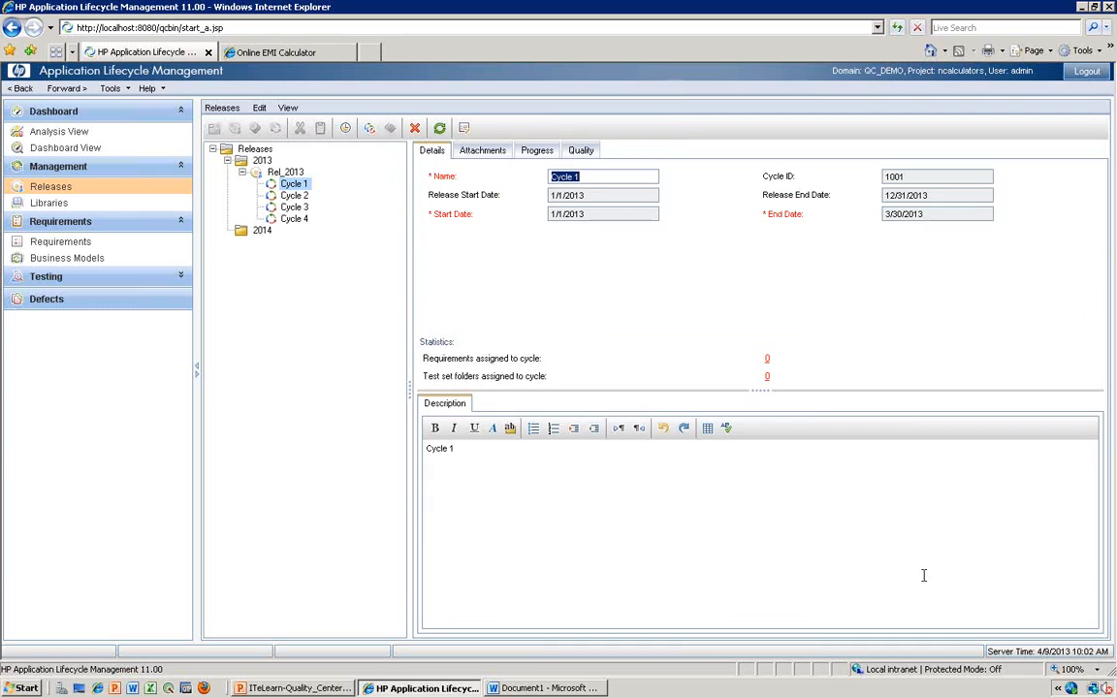
key(alt)
- Revisit the release diagram in Word, and go back from the online EMI calculator to the nCalculators home page in the browser
click(574, 690)
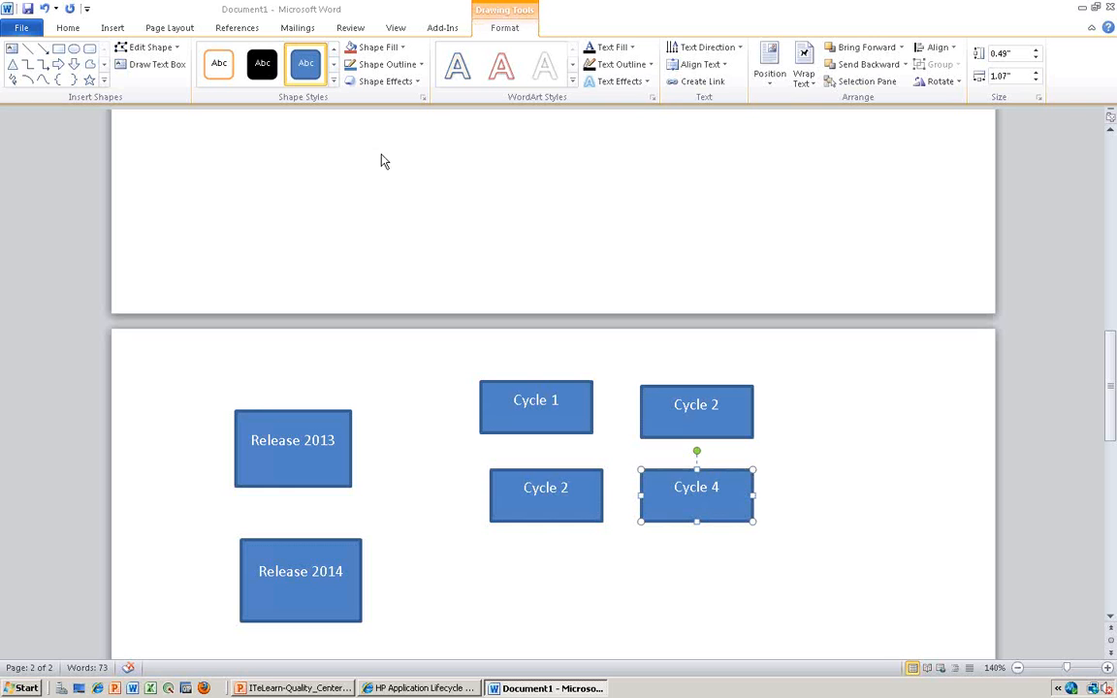
click(426, 688)
click(277, 52)
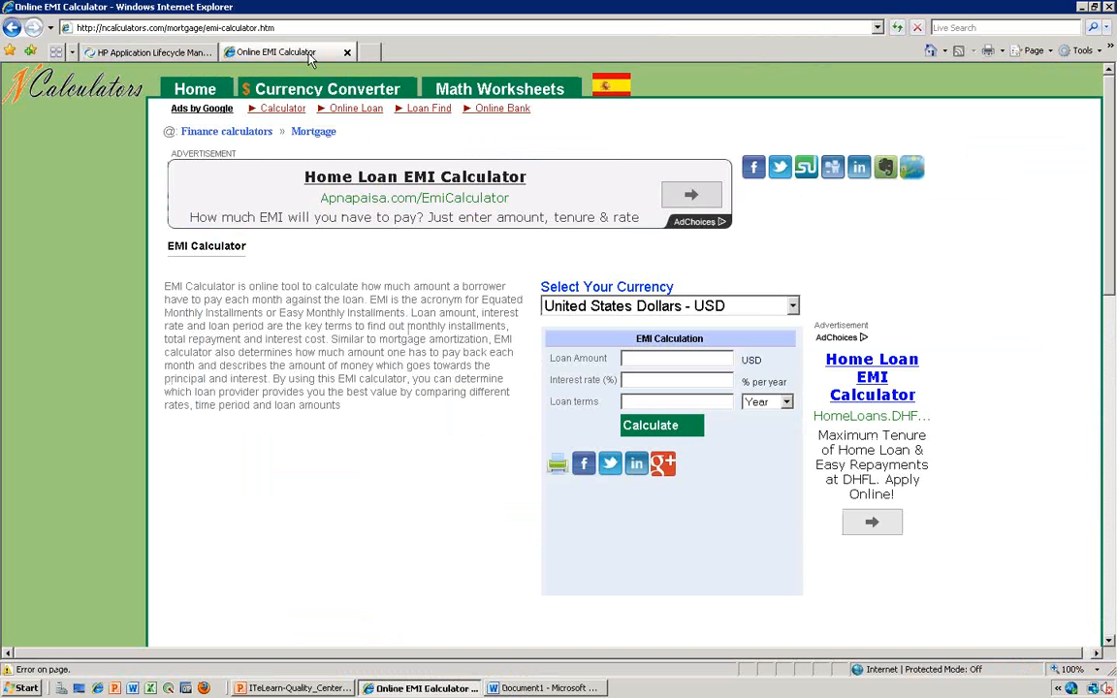
key(BackSpace)
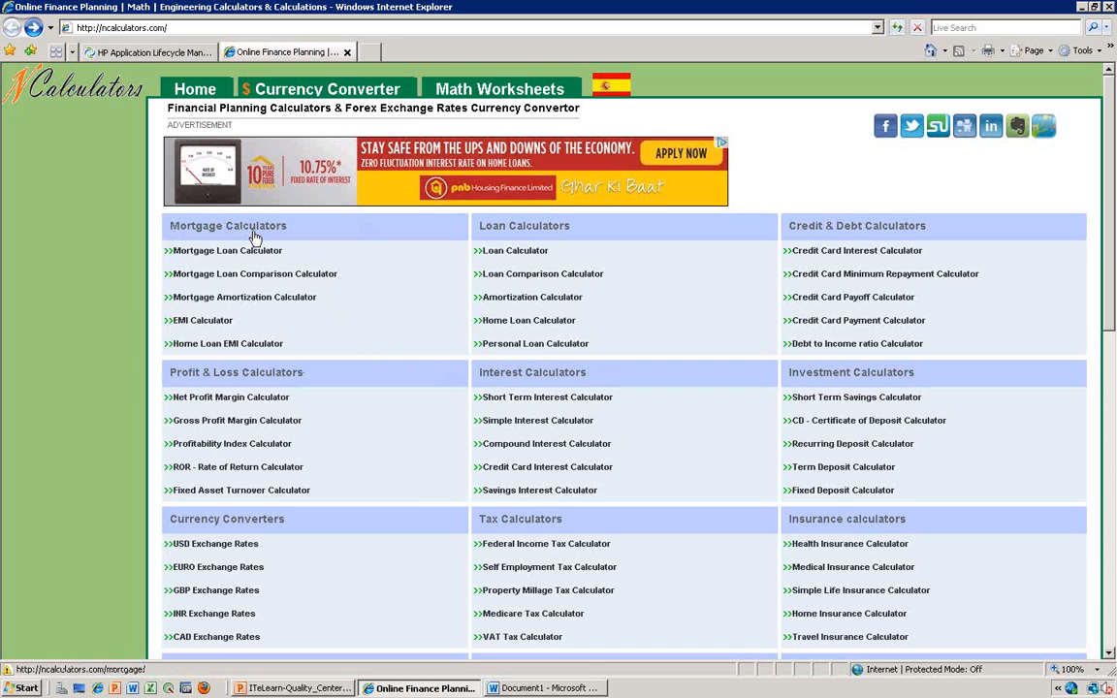
- Switch to the Word notes and highlight the life cycle phases from Requirements Specifications to Maintenance on the first page
key(alt)
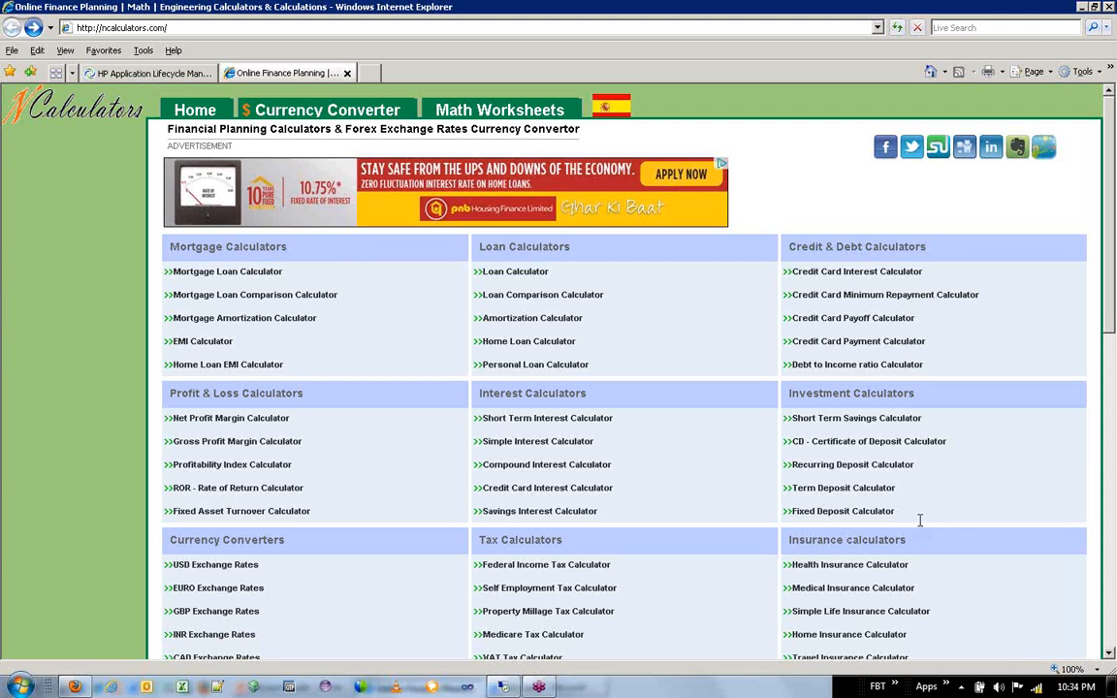
click(543, 688)
click(462, 546)
key(ctrl+Home)
drag(383, 472, 242, 329)
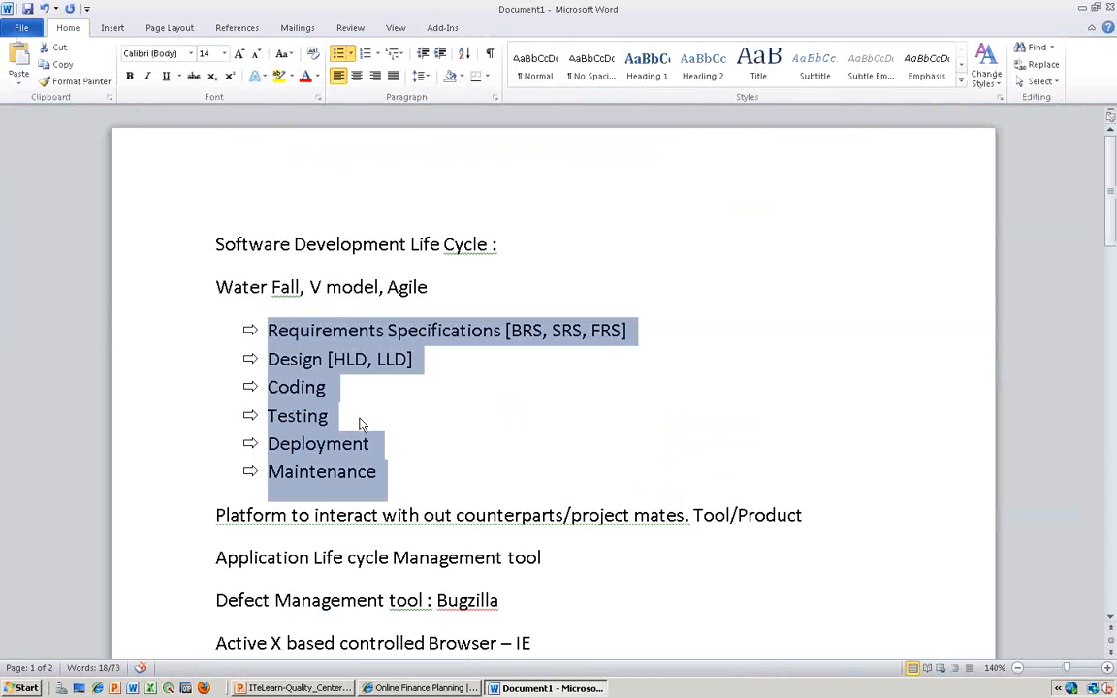
- Add the unbulleted line "Test Management tool :" below the Maintenance bullet
click(391, 479)
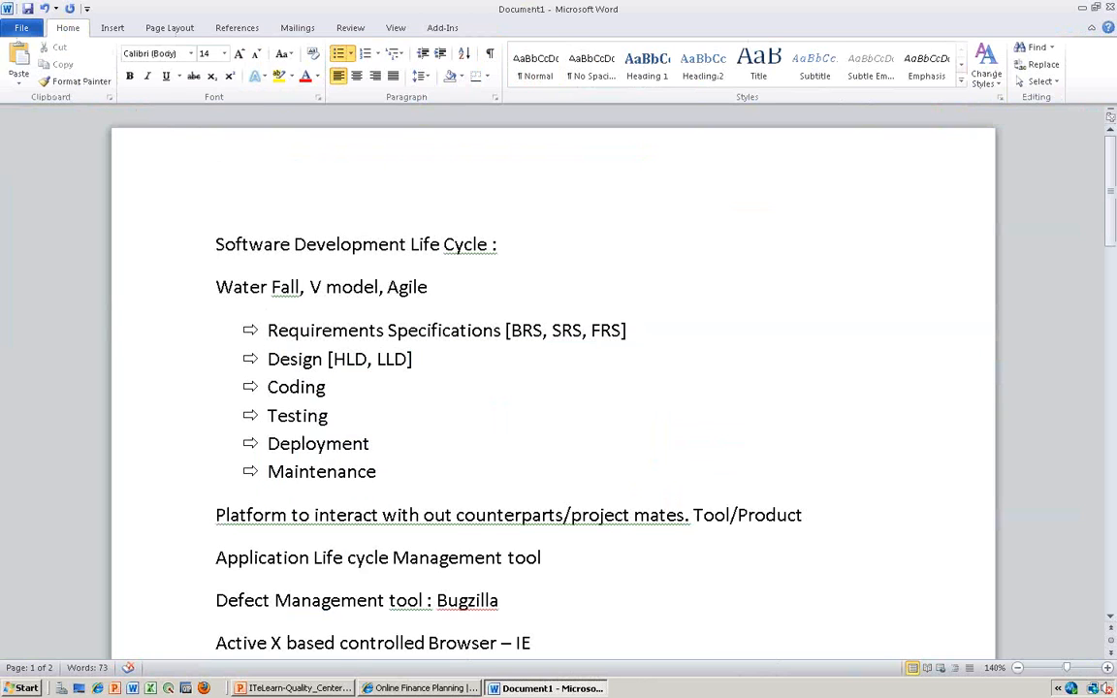
key(Return)
key(BackSpace)
key(BackSpace)
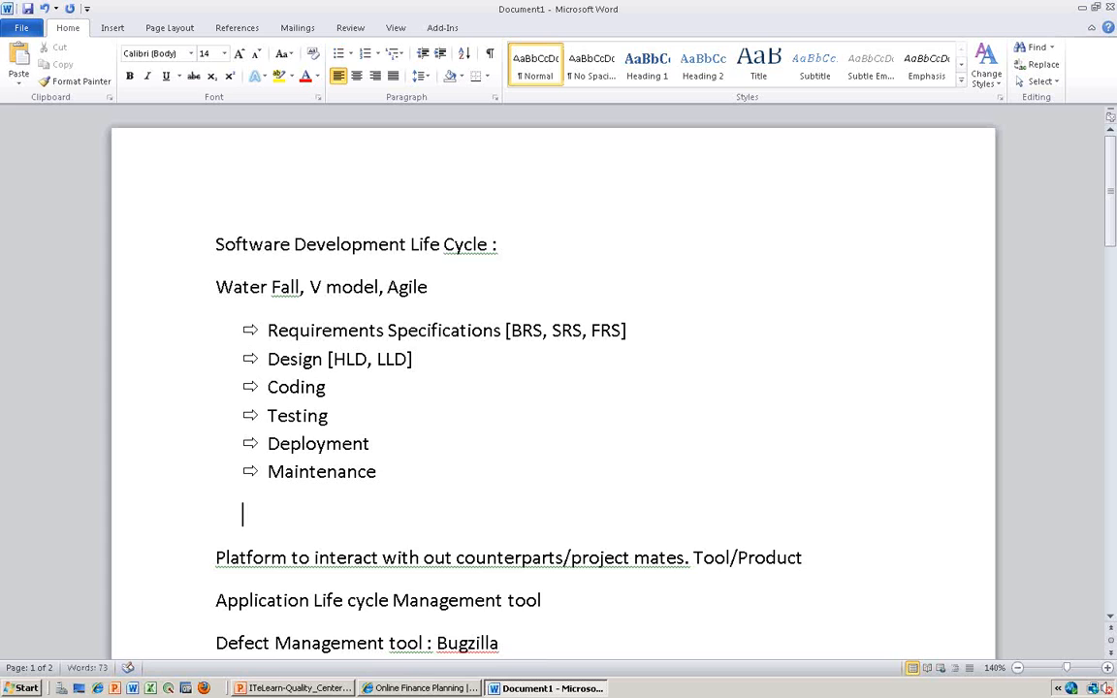
text(Test Manag)
click(377, 473)
text(nt)
key(BackSpace)
key(BackSpace)
click(339, 515)
text(e)
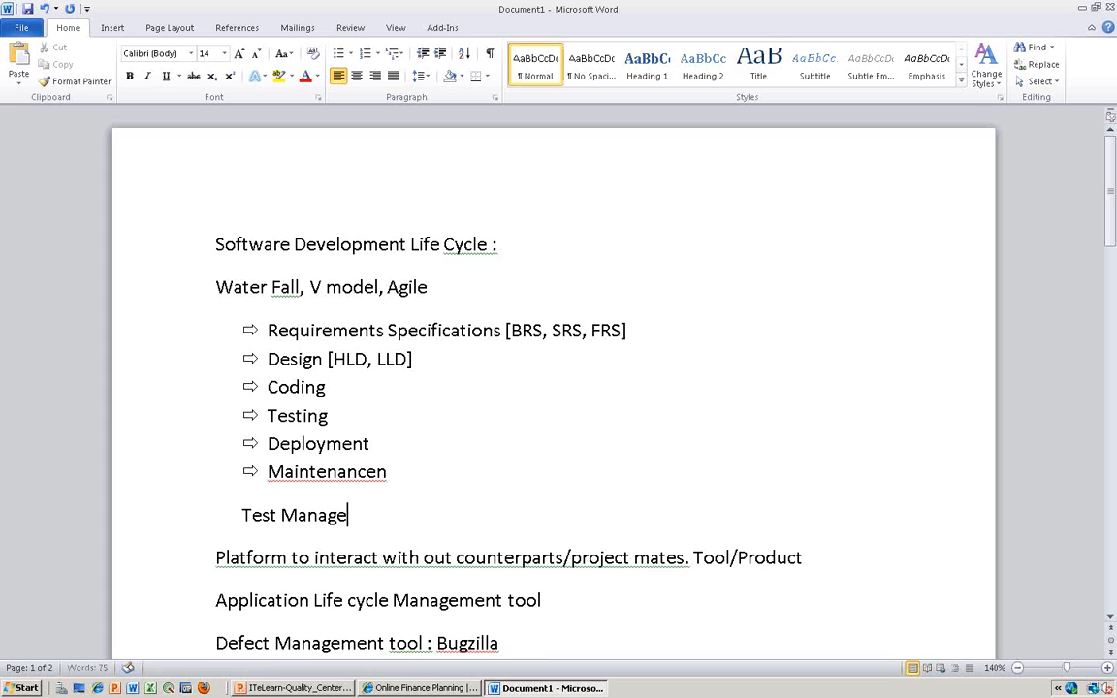
text(ment too)
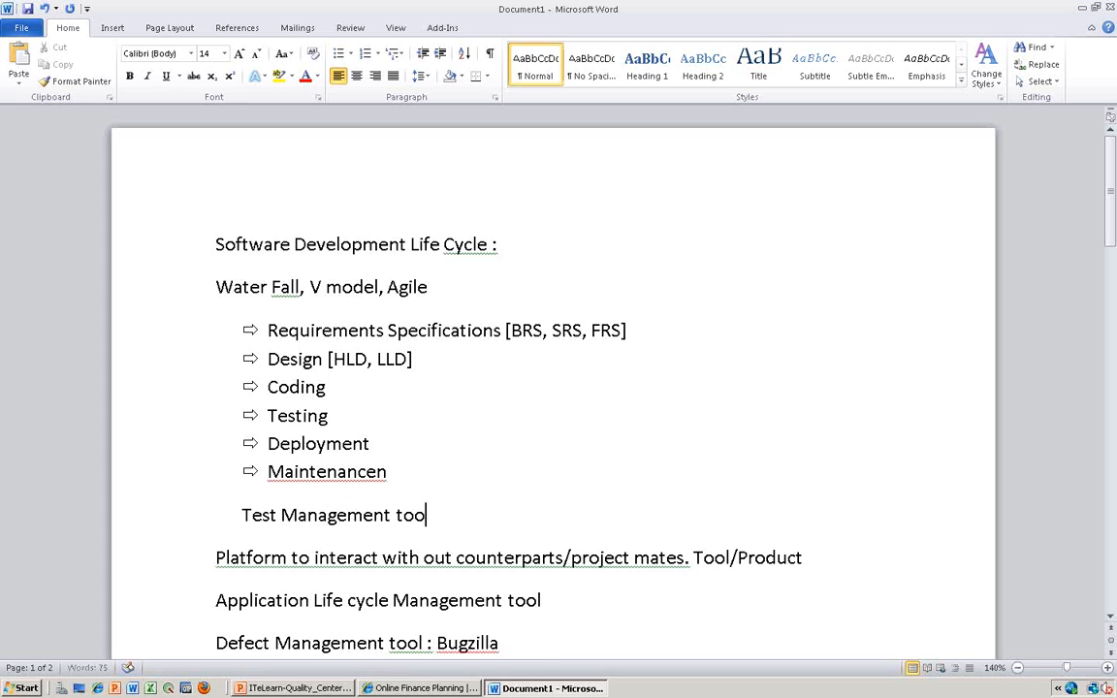
text(l :)
- Highlight the life cycle phases in turn, from Requirements Specifications through Design, Coding and Testing to Deployment and Maintenance
drag(267, 330, 639, 332)
click(424, 359)
drag(407, 359, 270, 385)
double_click(290, 390)
right_click(290, 389)
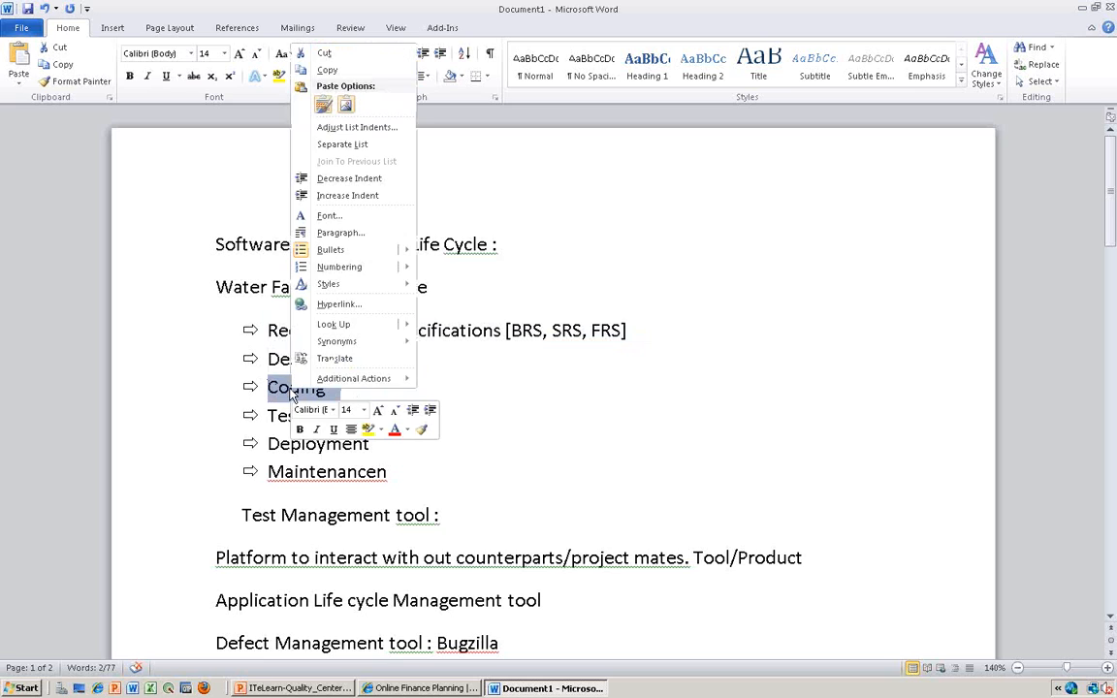
click(529, 376)
click(358, 387)
drag(360, 388, 233, 386)
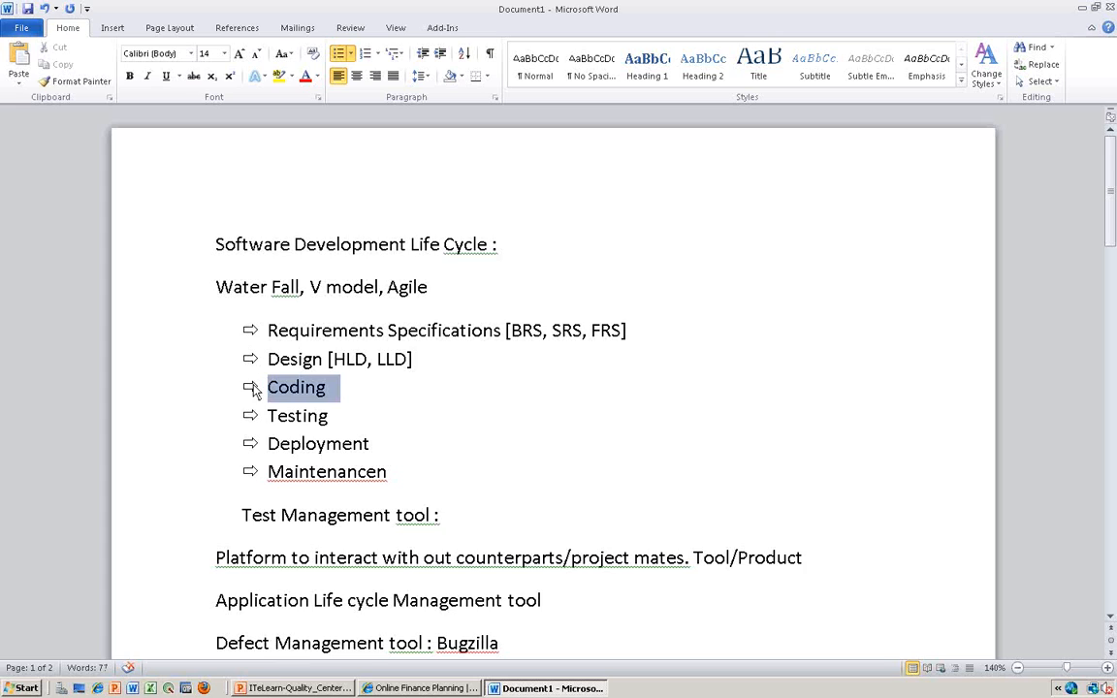
click(349, 410)
triple_click(317, 417)
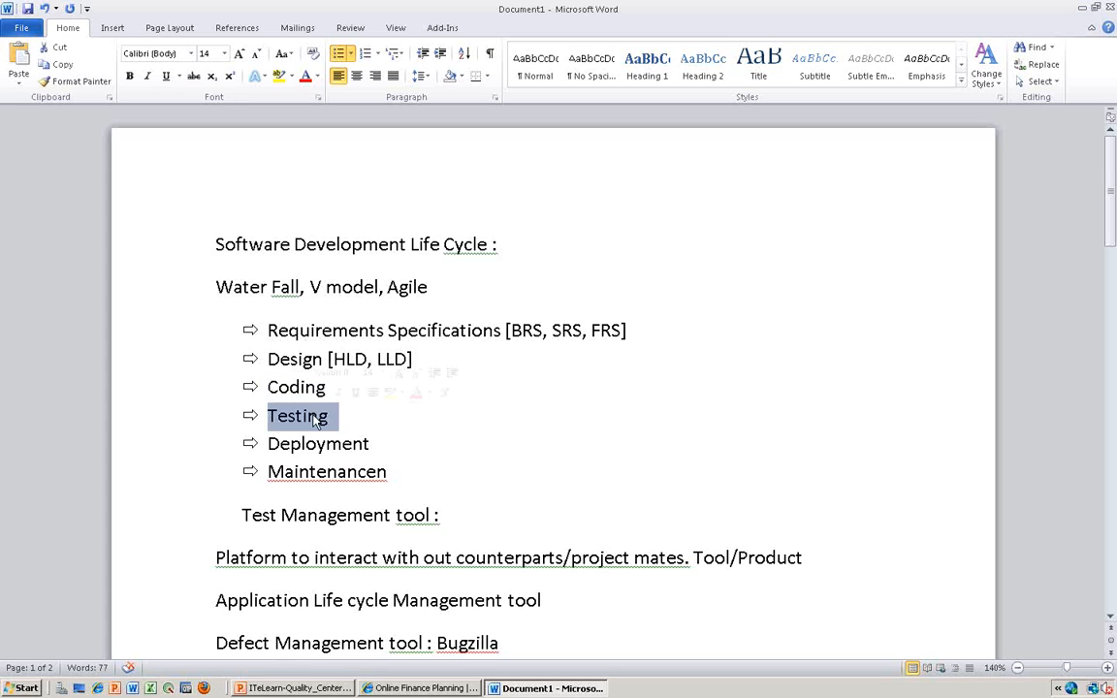
click(392, 472)
drag(393, 475, 363, 456)
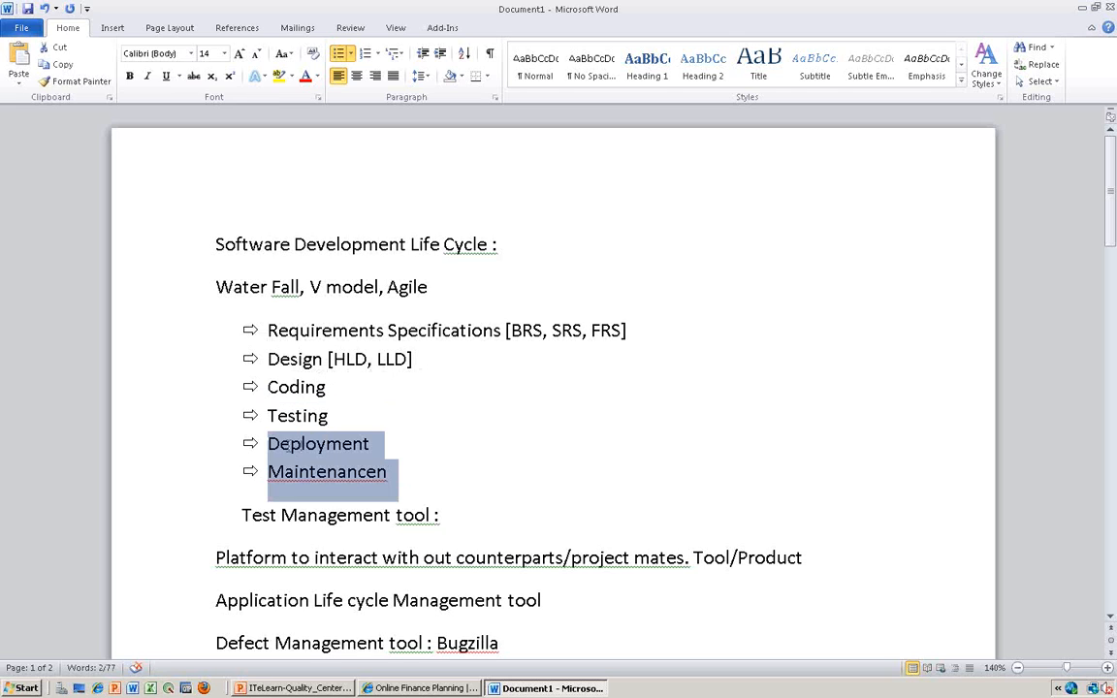
- Remove the stray "n" from the end of the Maintenance bullet
click(374, 444)
click(400, 473)
key(BackSpace)
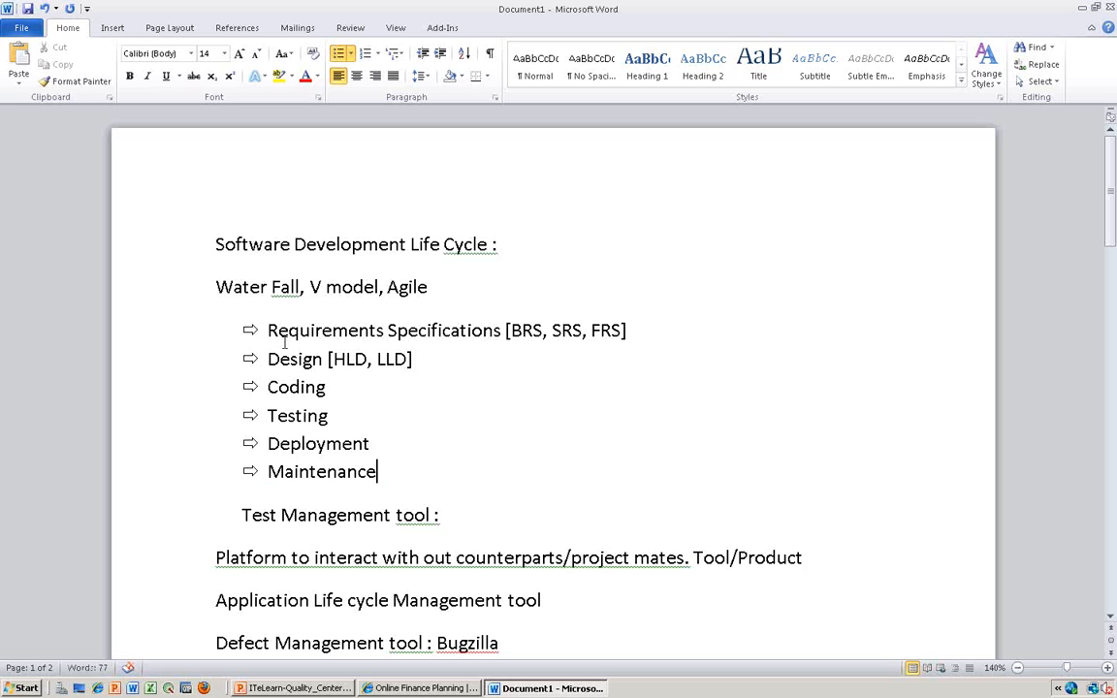
- Highlight the Coding, Deployment and Testing bullets one after another
drag(327, 387, 269, 381)
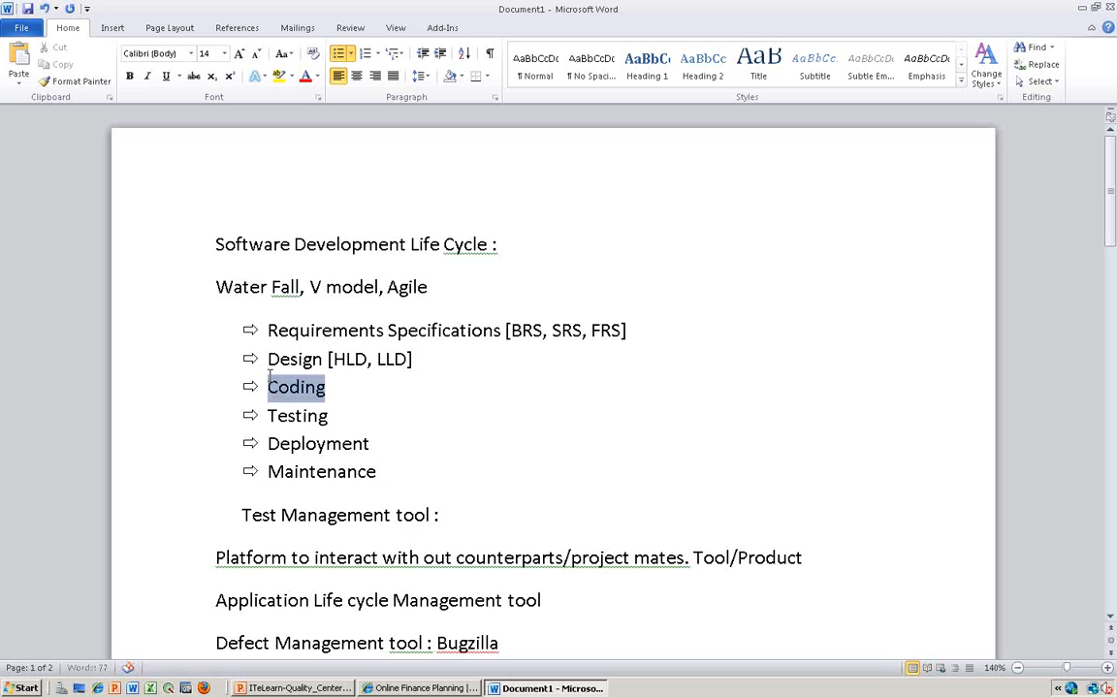
drag(371, 443, 263, 442)
key(alt)
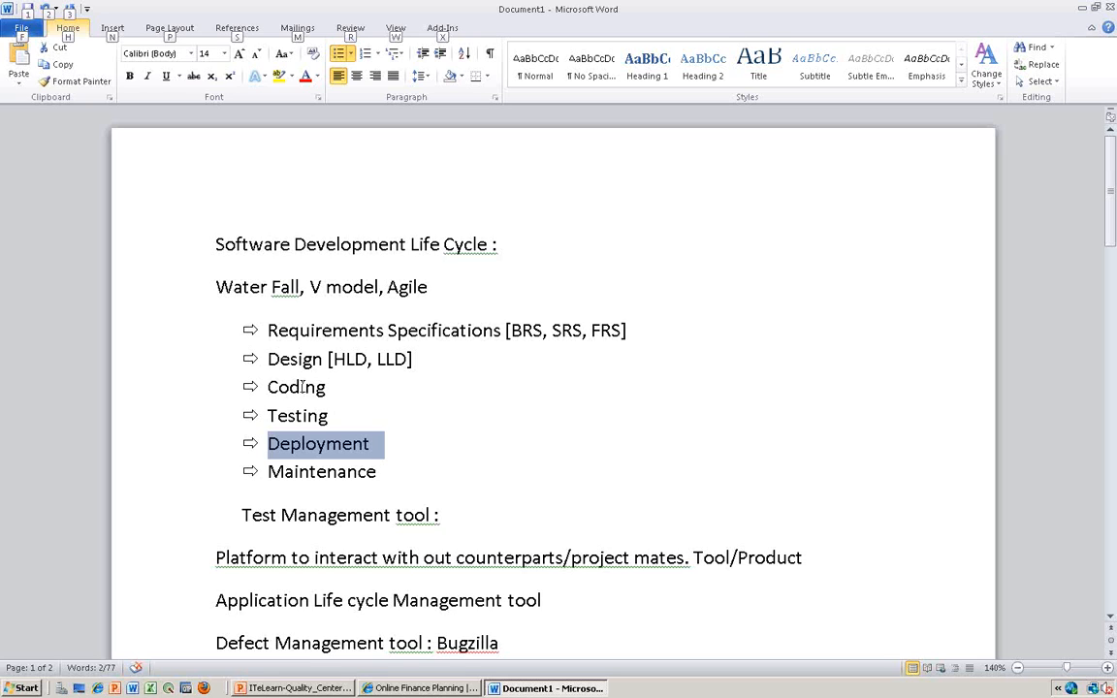
double_click(304, 417)
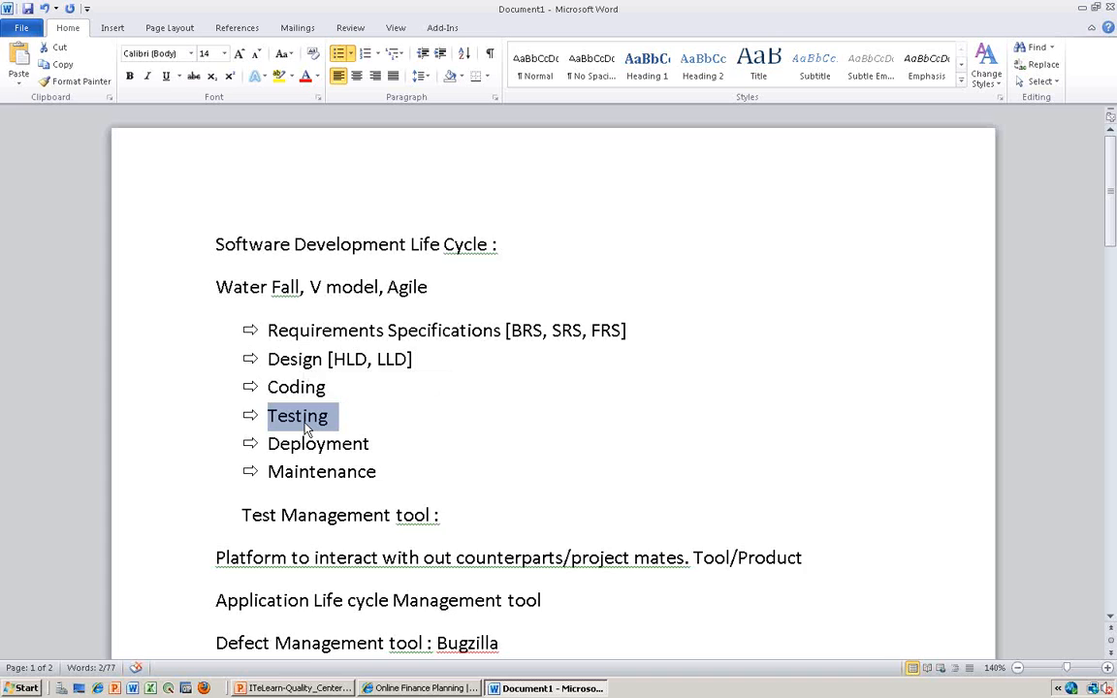
- Complete the Test Management tool line with "TFS , Rational Team Concert (ALM)"
click(486, 511)
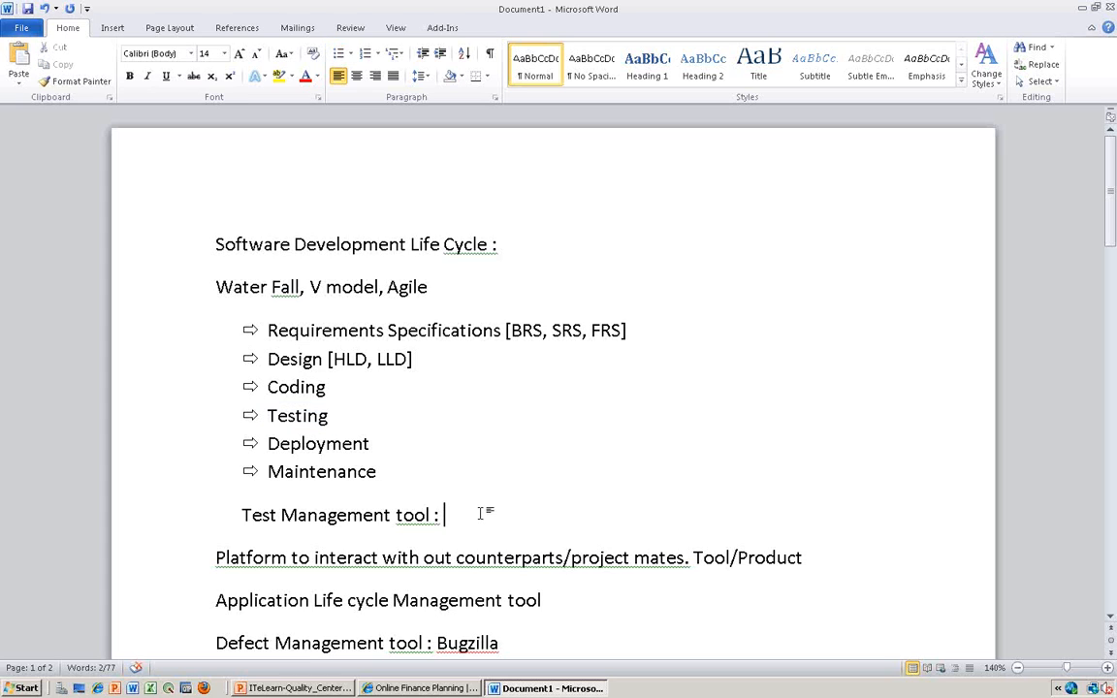
text(TFS)
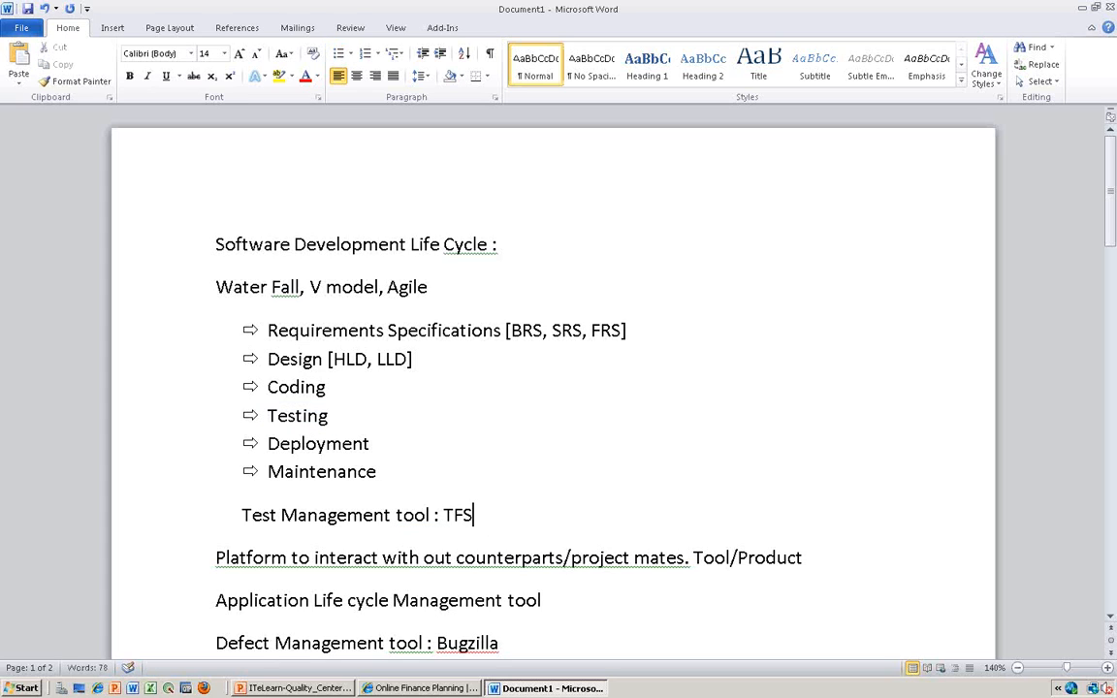
text( , Rational Team Concert (A)
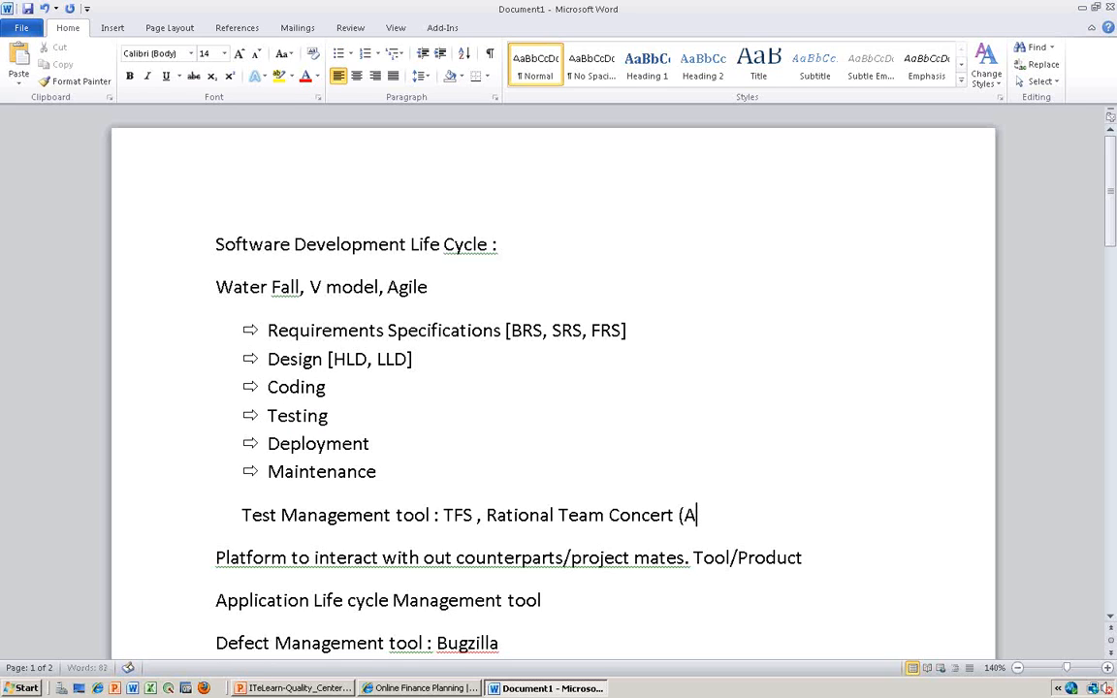
text(LM))
- Highlight the listed test management tools and the Design [HLD, LLD] bullet
drag(729, 515, 459, 519)
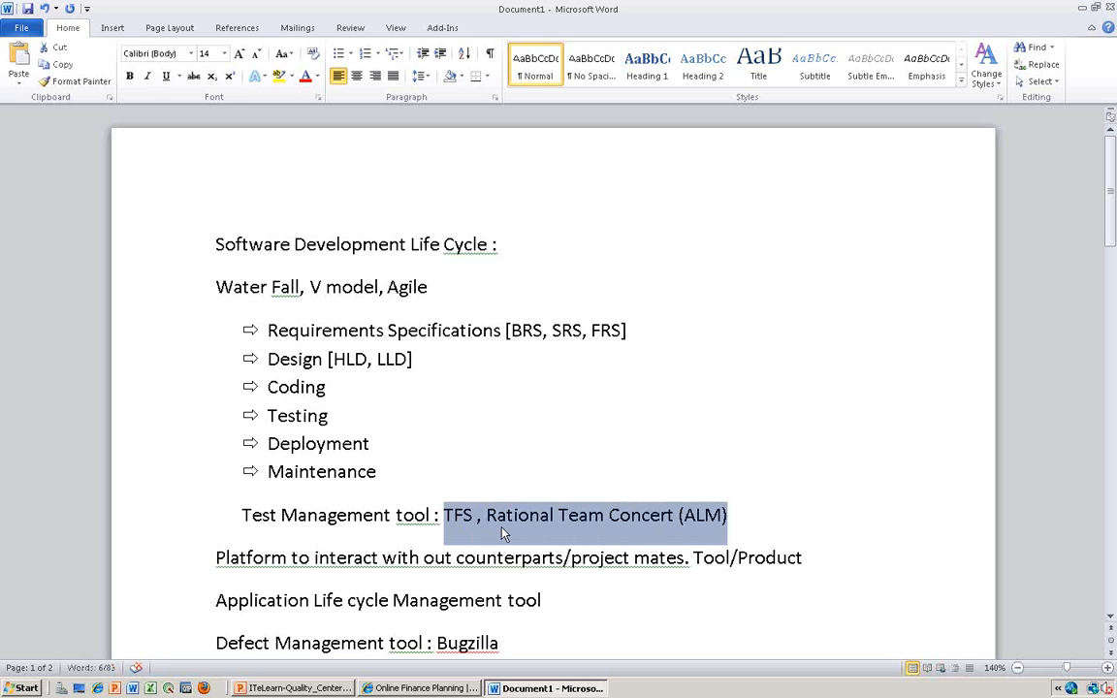
click(499, 520)
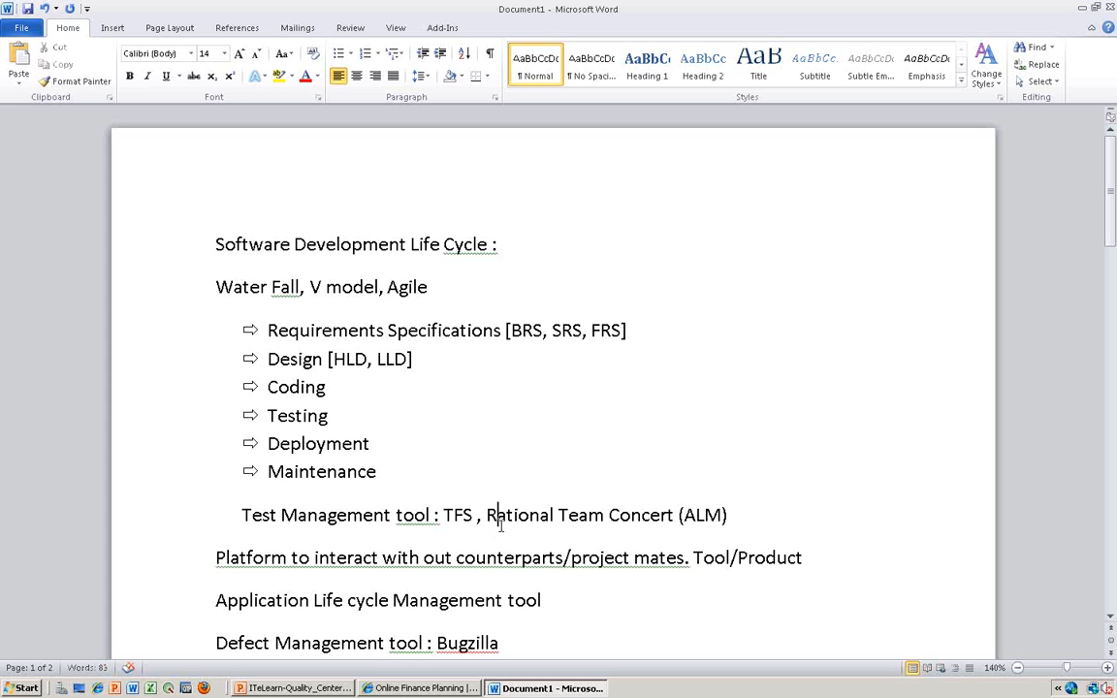
key(alt)
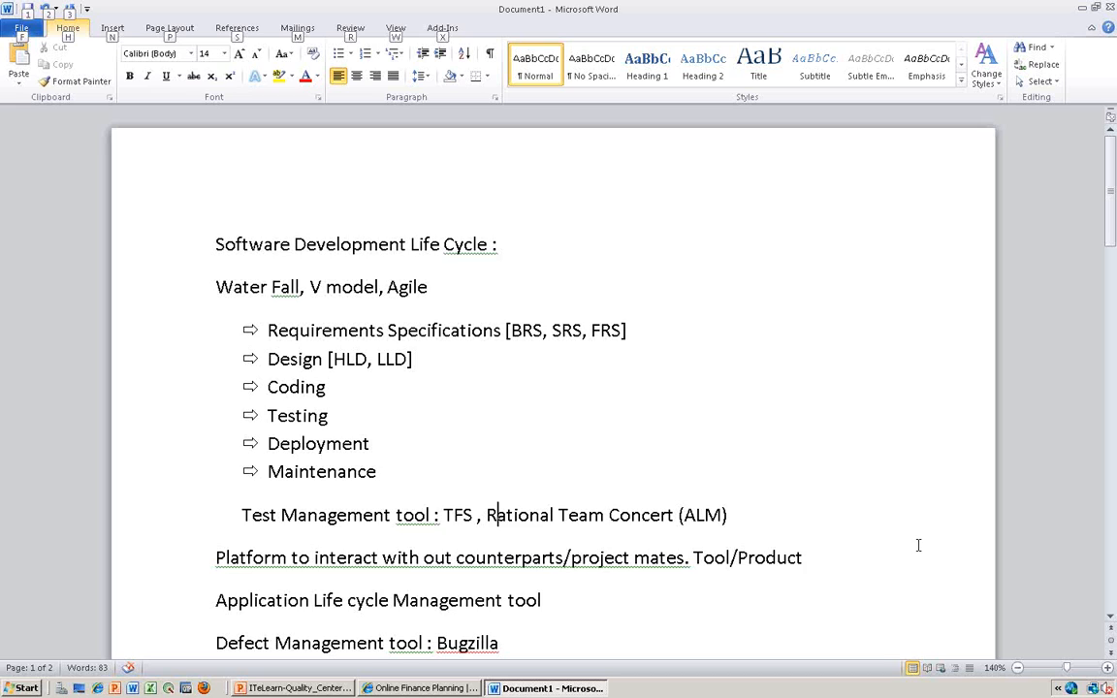
click(426, 362)
drag(427, 362, 301, 363)
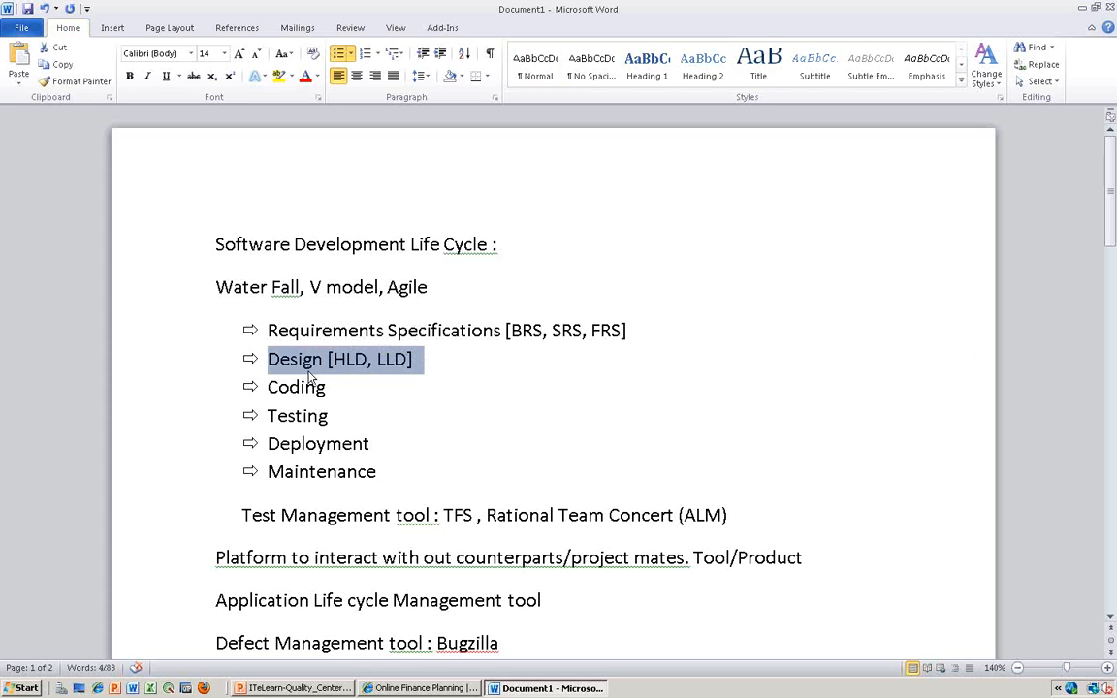
click(589, 514)
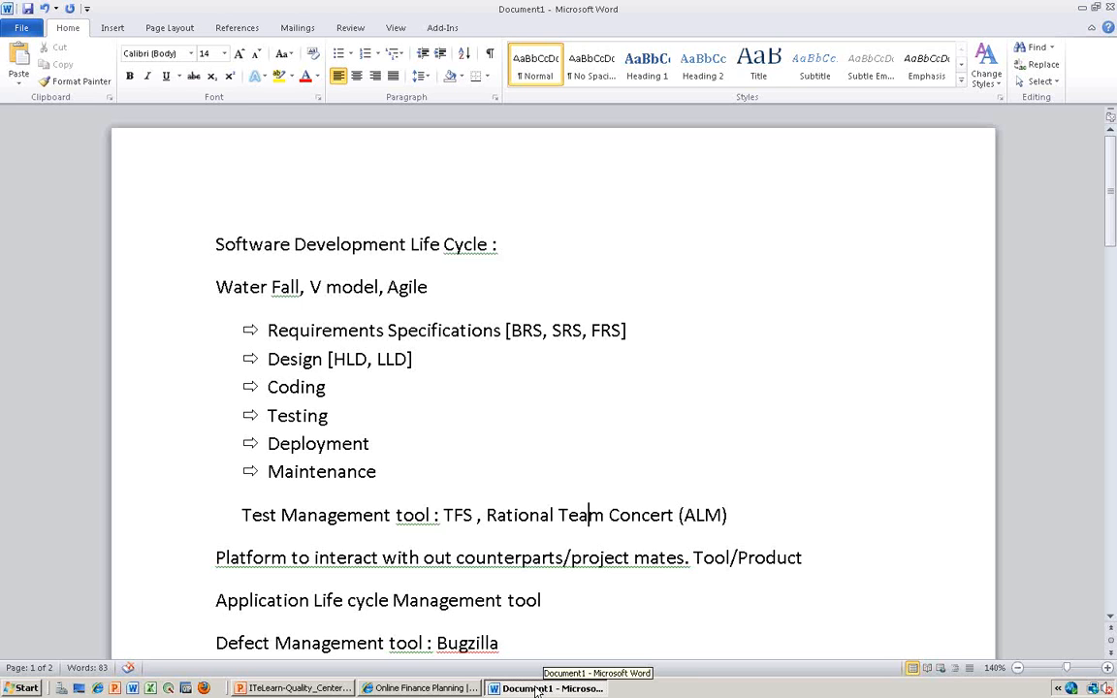
- Switch to HP Application Lifecycle Management in the browser and open the Libraries module
click(422, 688)
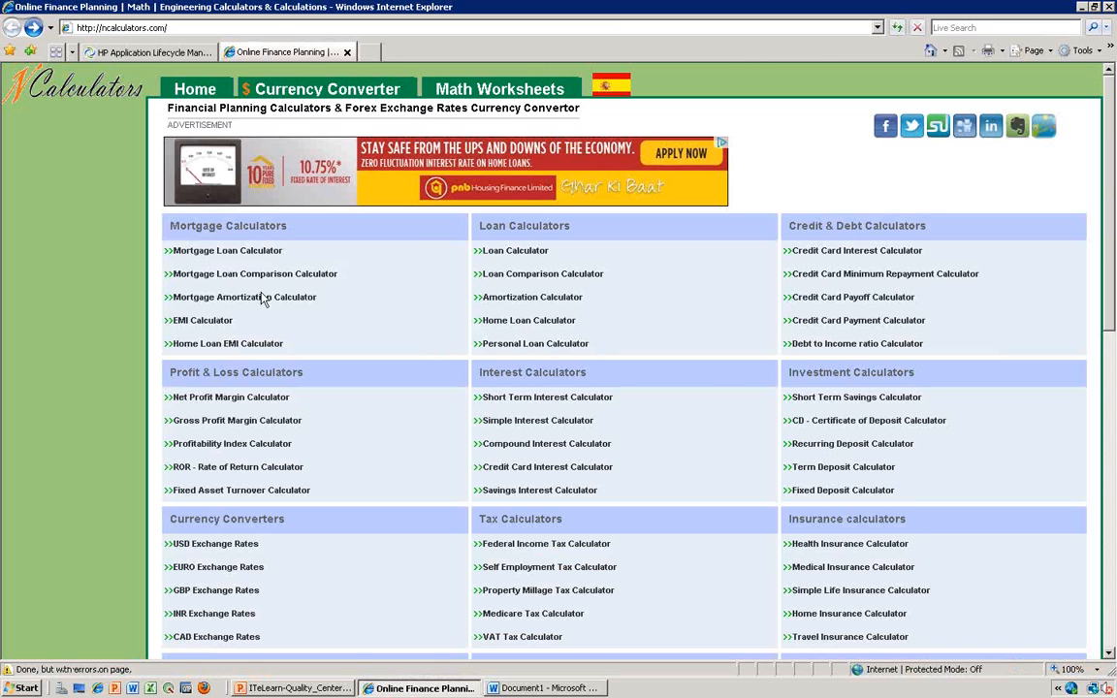
click(153, 52)
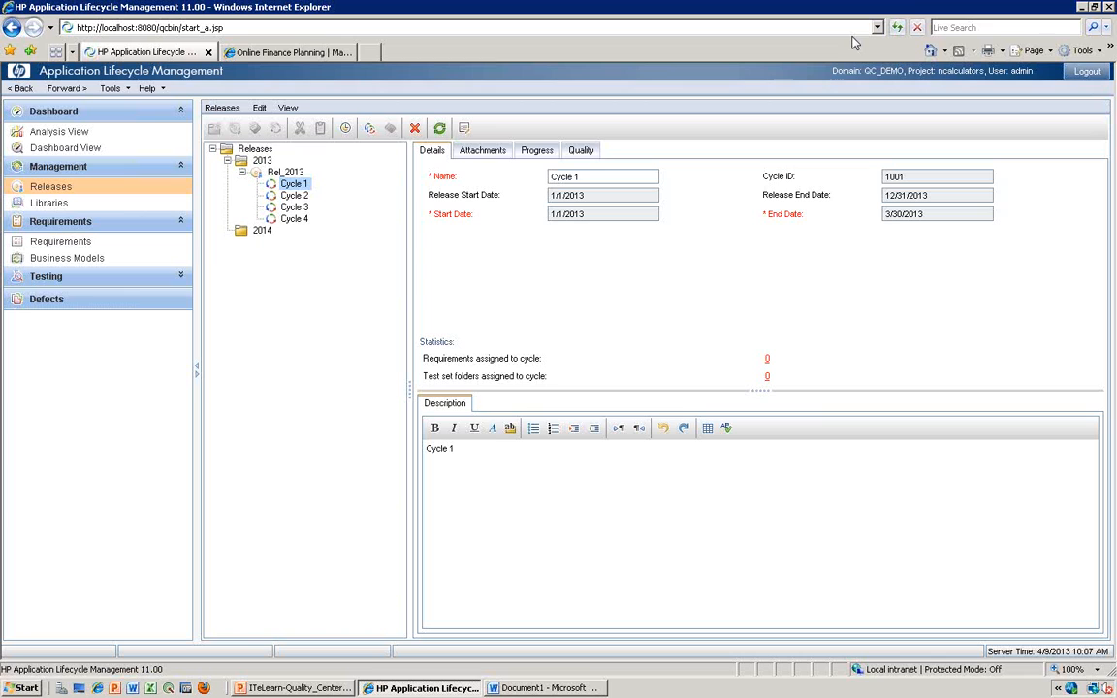
click(45, 208)
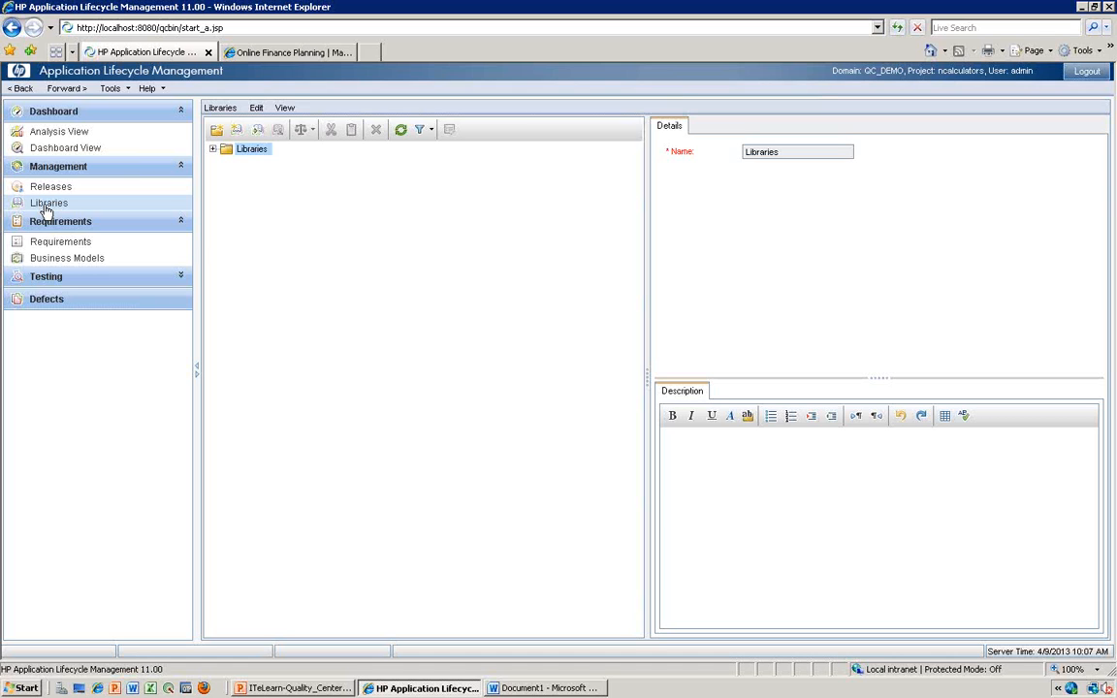
click(47, 206)
- Create a library folder named 2013 under the Libraries root
right_click(248, 155)
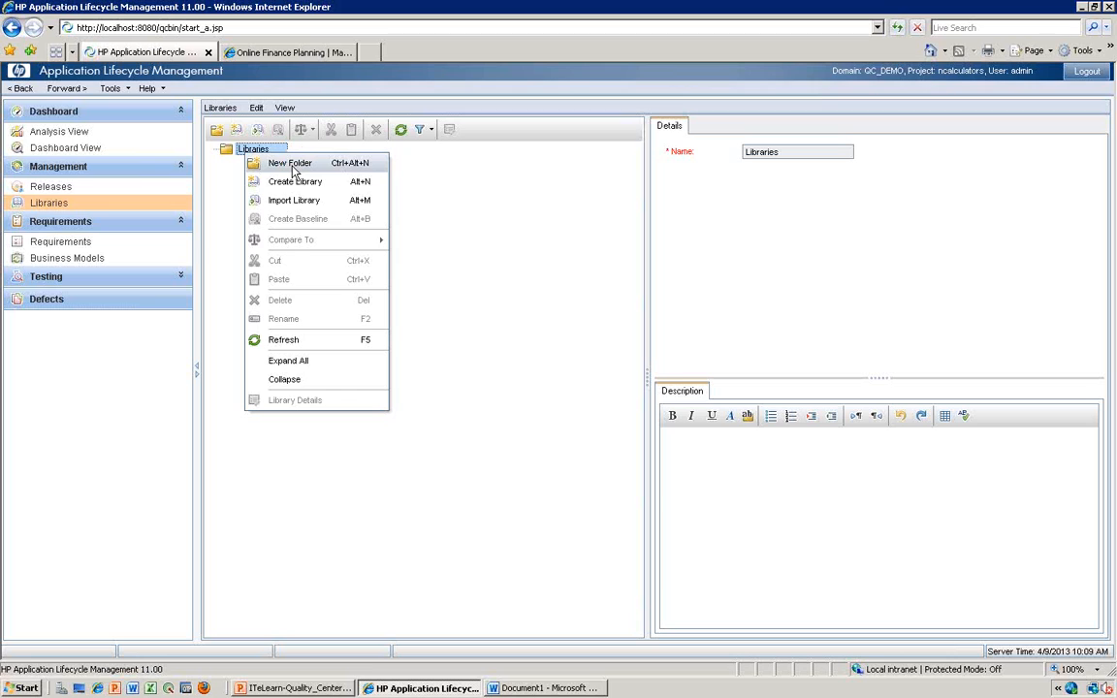
click(293, 171)
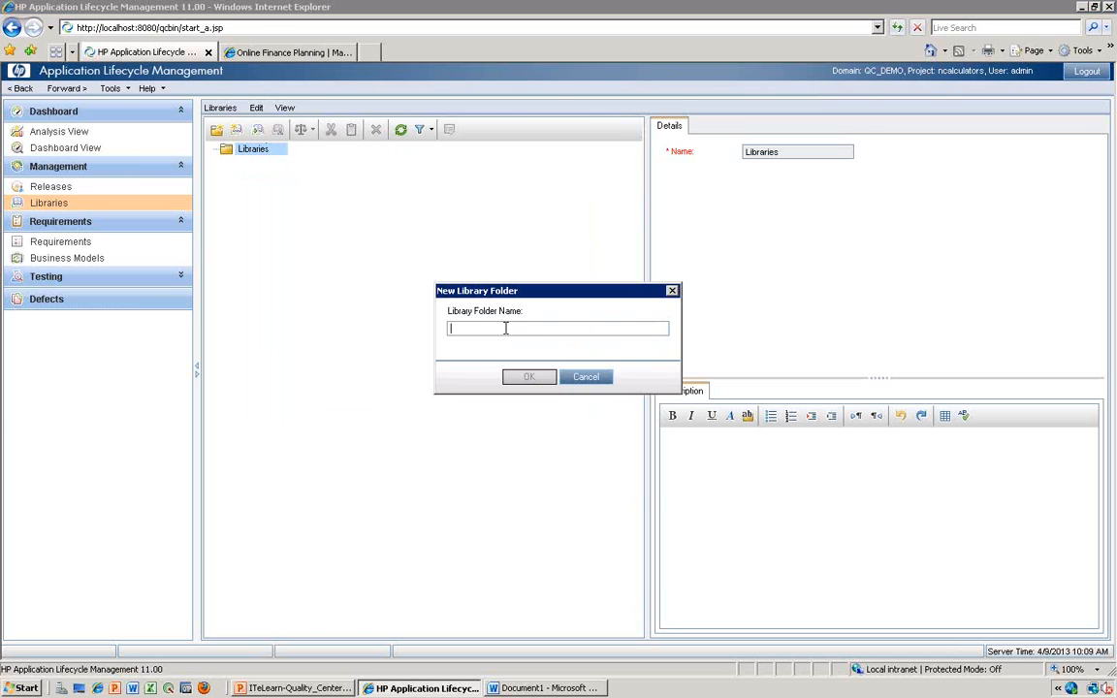
text(2013)
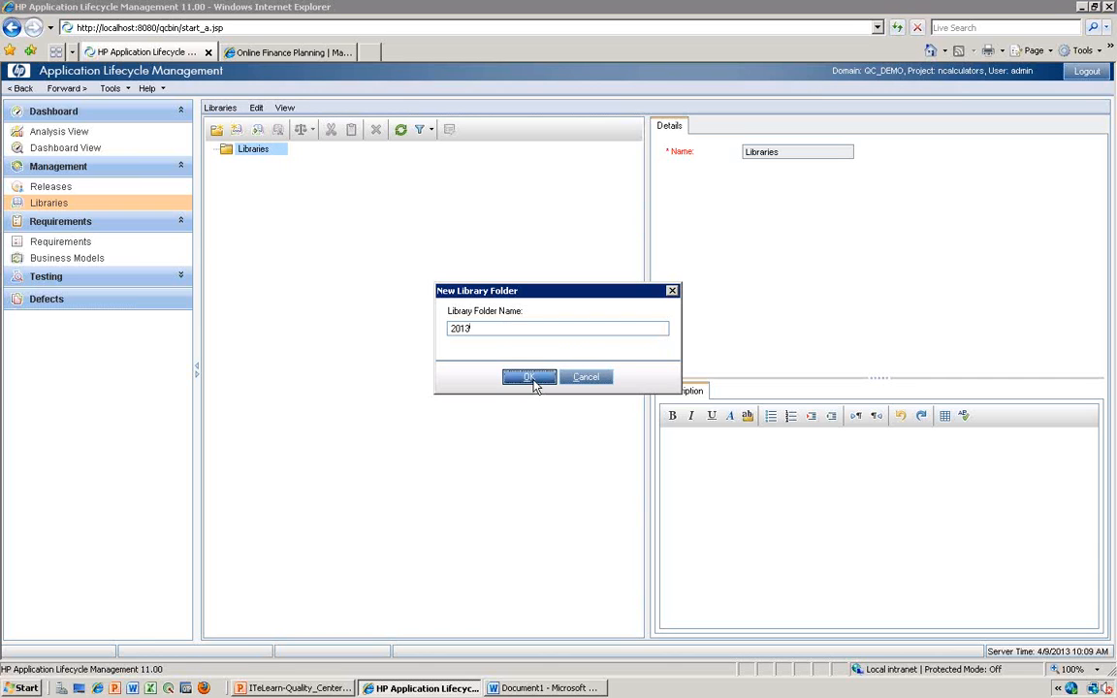
click(531, 379)
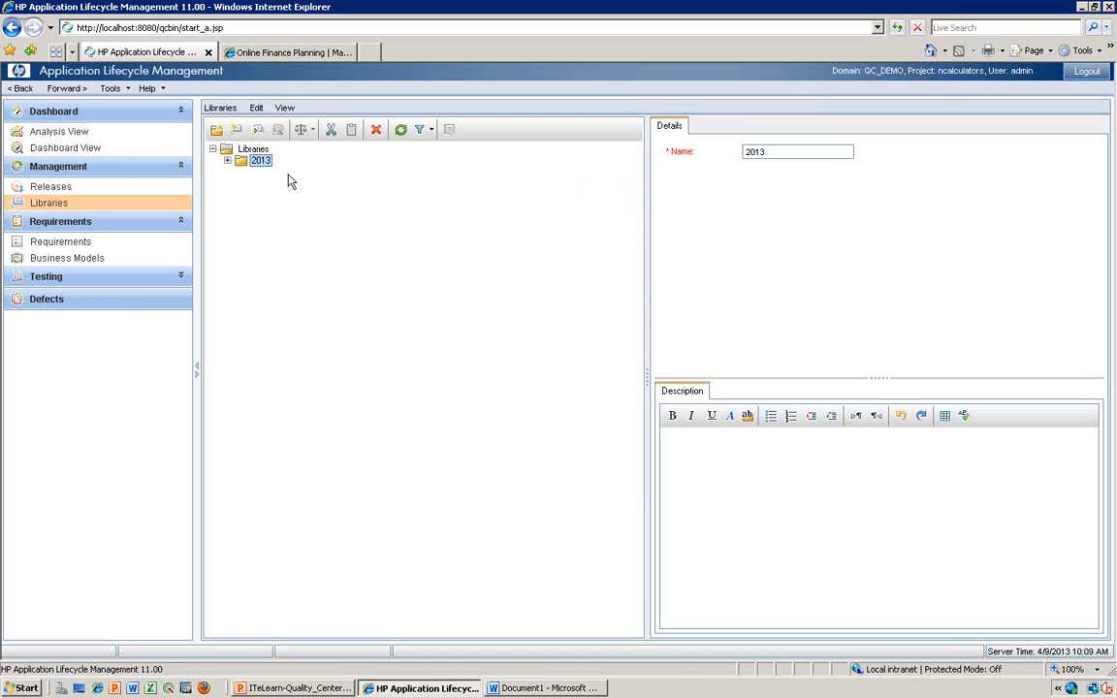
- Start creating a new library inside the 2013 folder
click(229, 161)
right_click(272, 163)
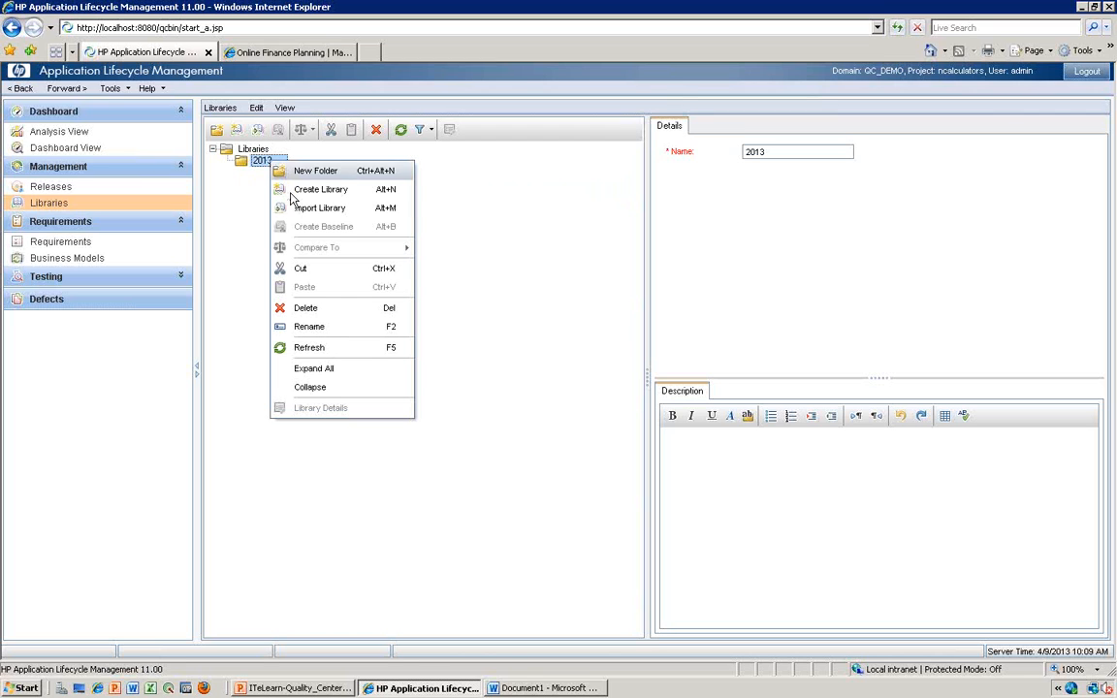
click(295, 193)
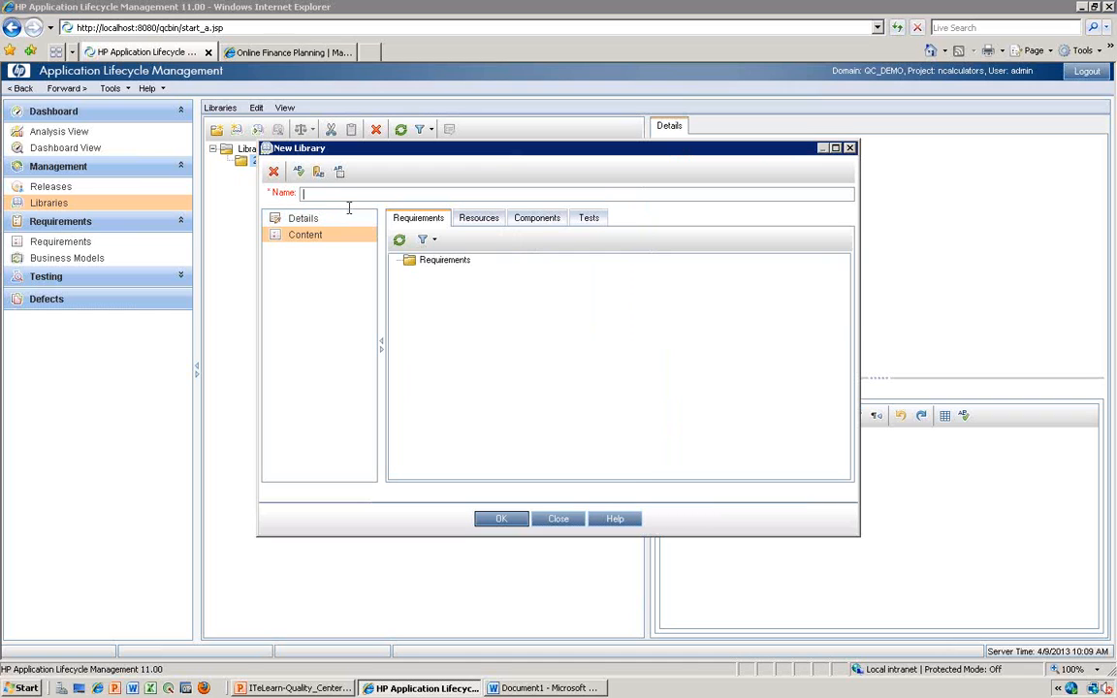
- Examine the new library's content options for requirements, resources, components and tests
click(477, 221)
click(534, 220)
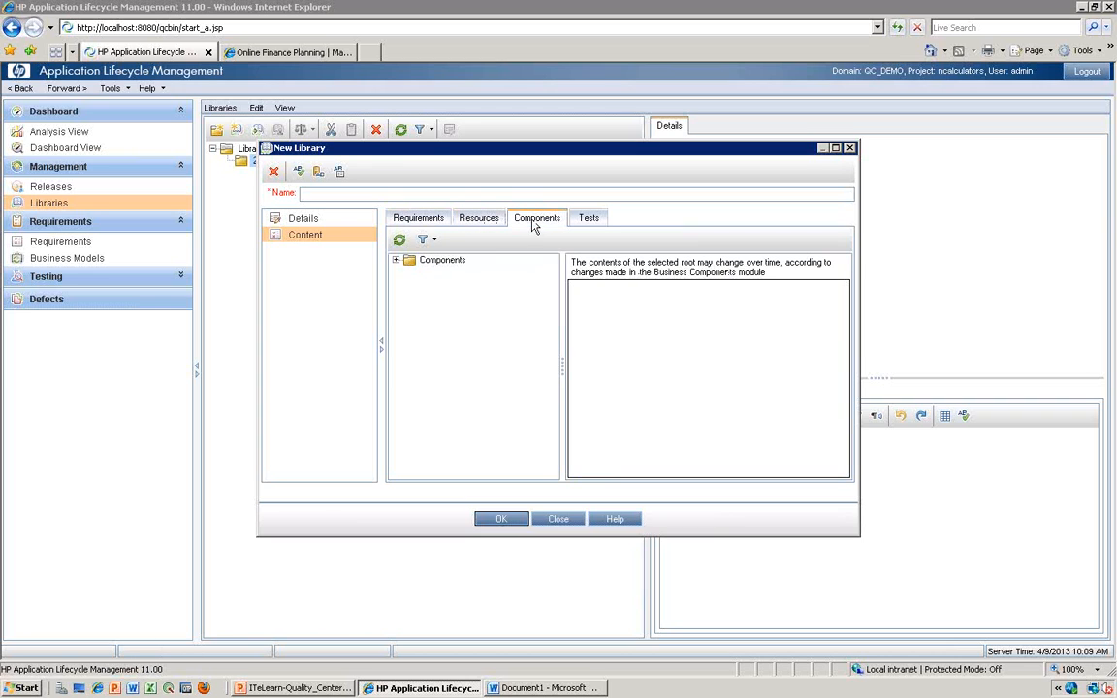
click(587, 220)
click(429, 222)
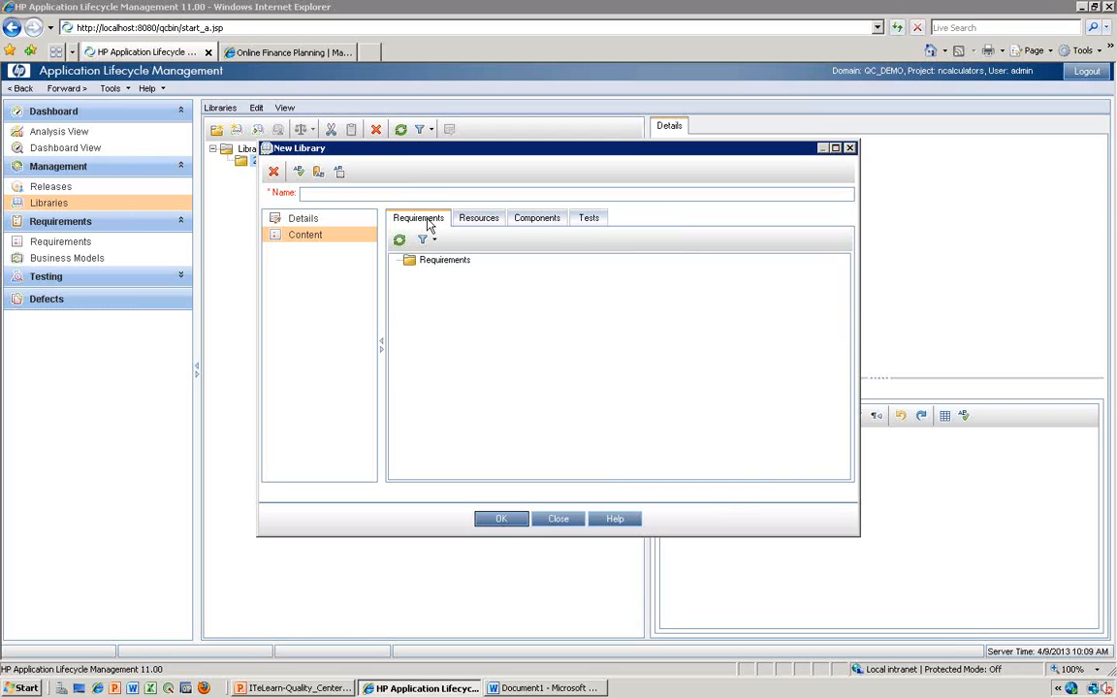
click(437, 262)
click(481, 219)
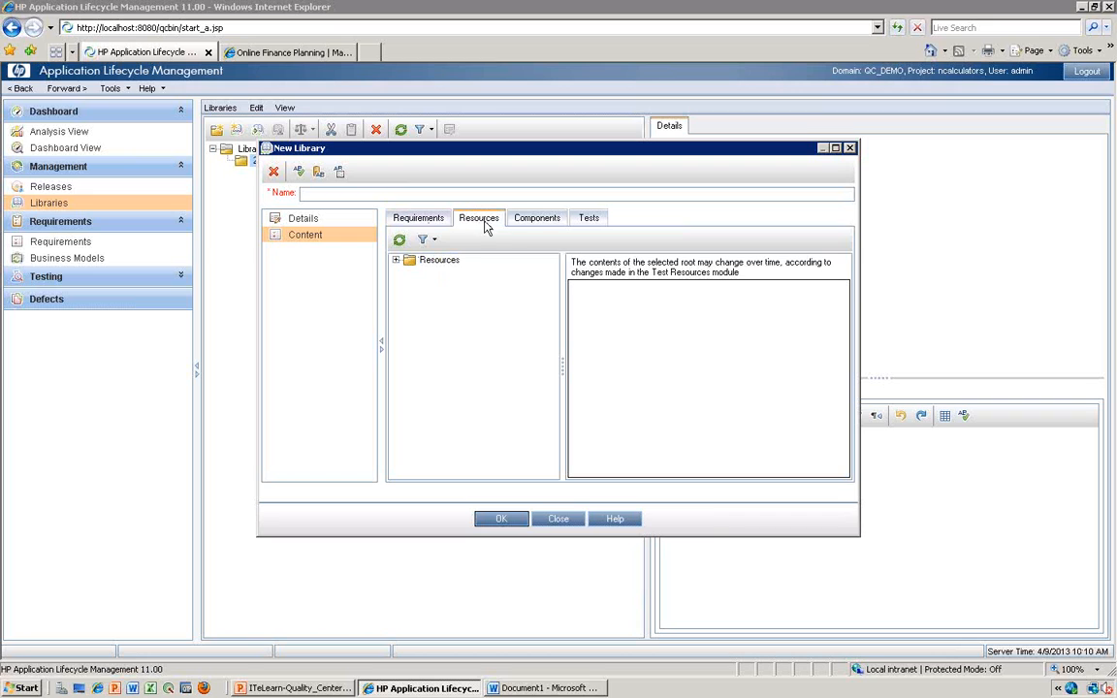
click(549, 221)
click(590, 220)
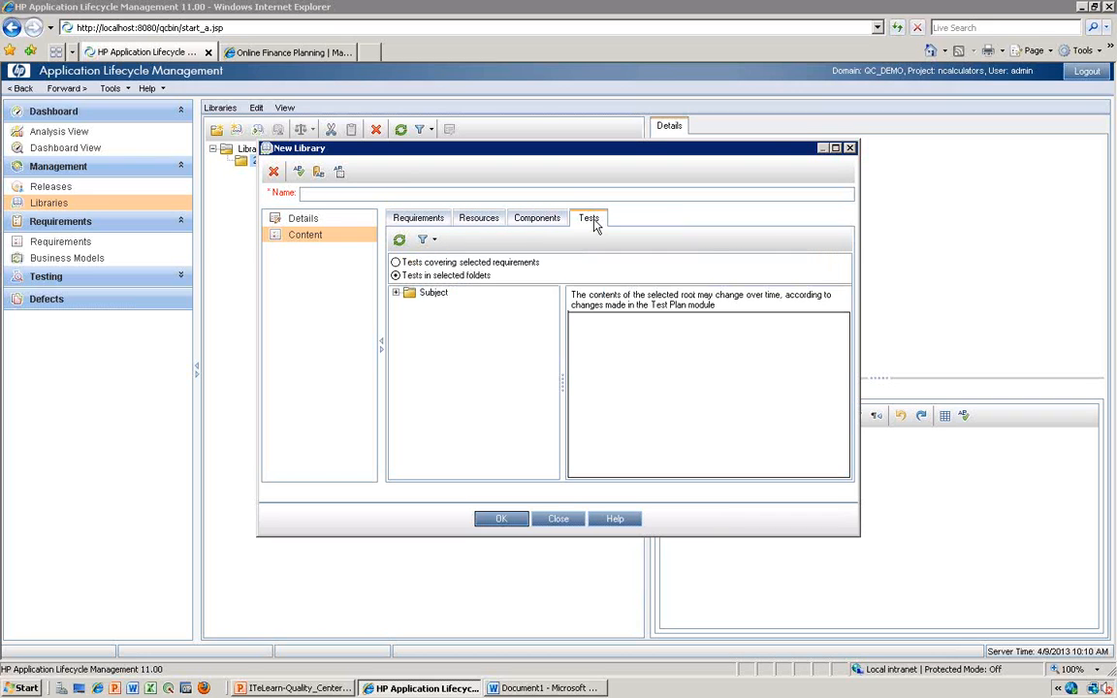
- Close the new library form without saving, and open the Requirements module
click(850, 149)
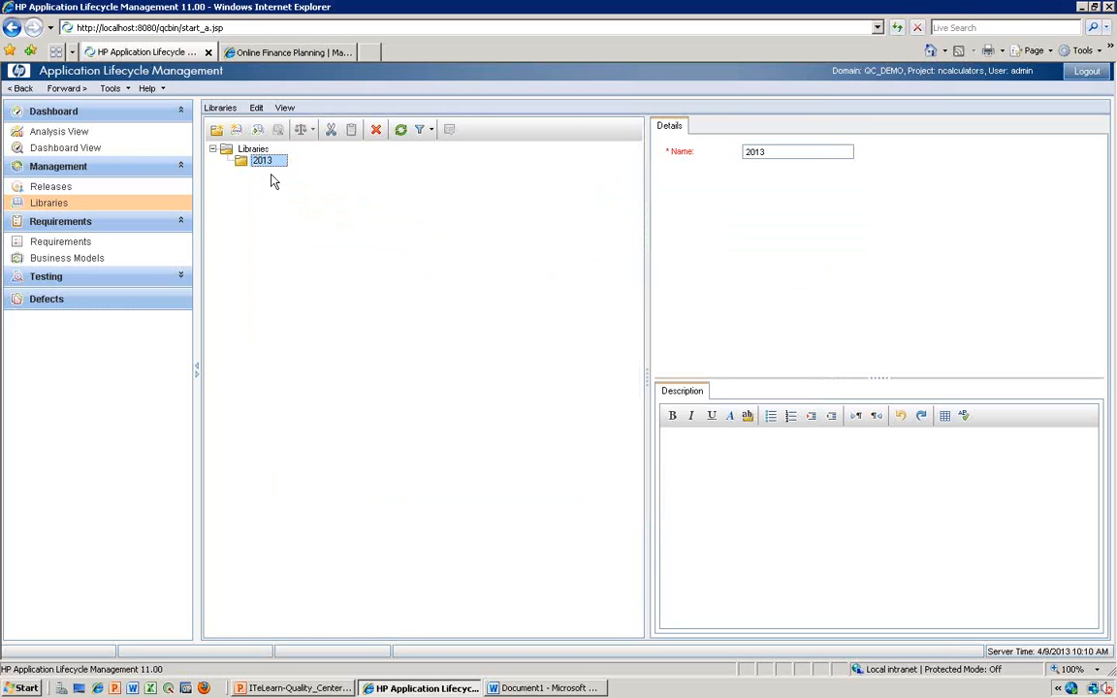
click(114, 278)
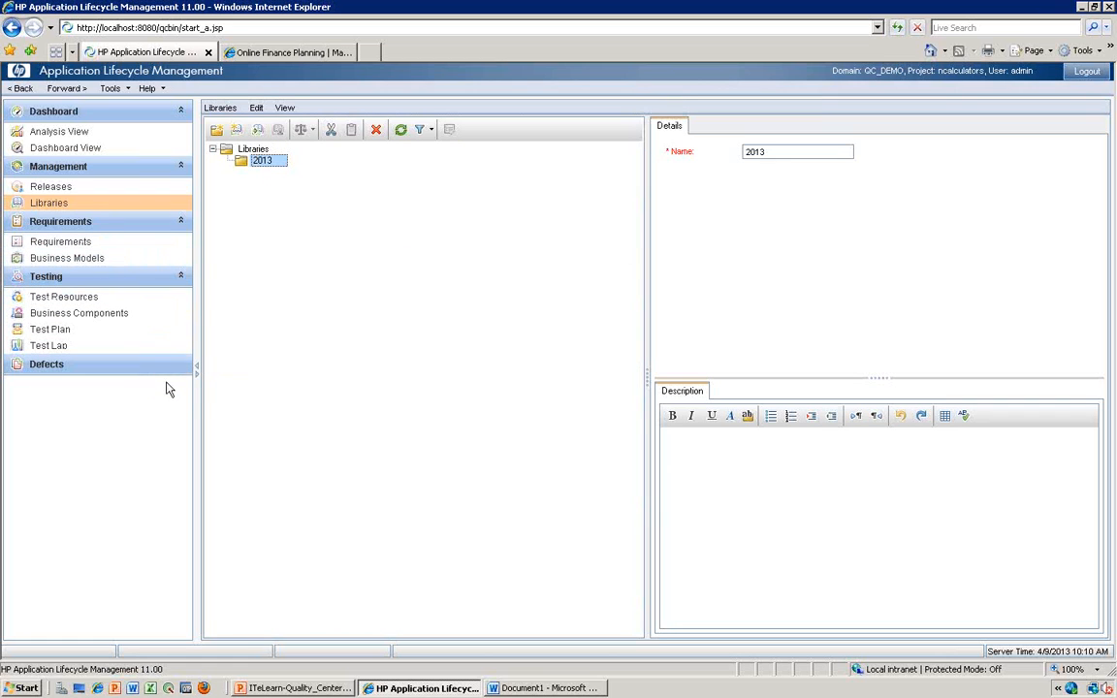
click(139, 246)
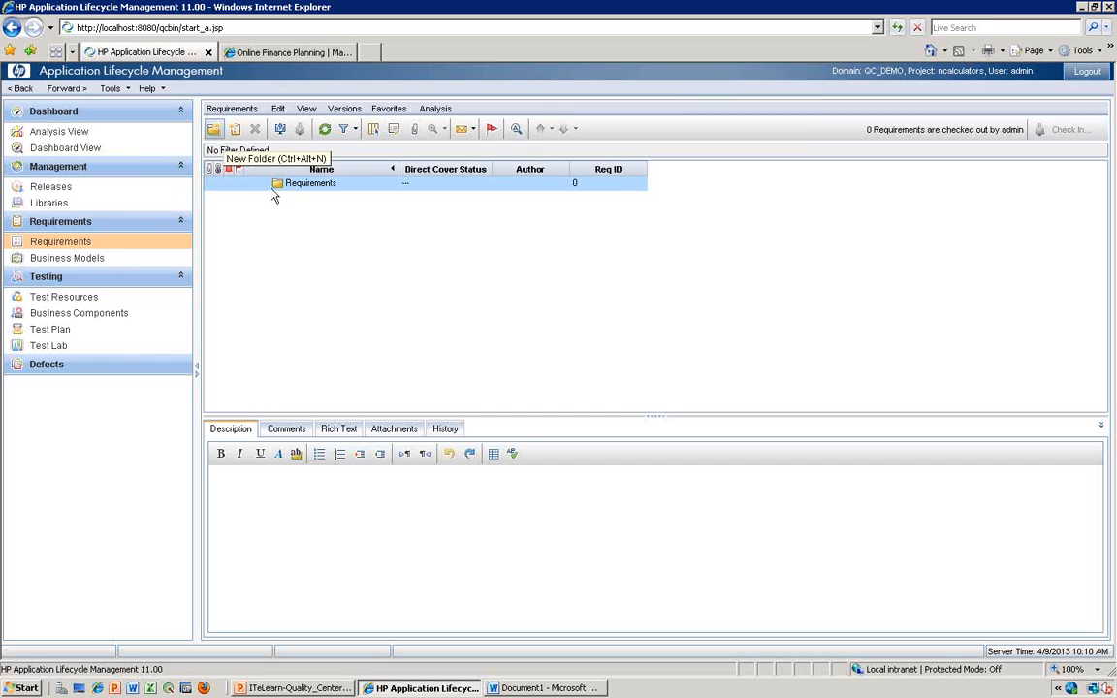
- Create a requirement folder named 2013 under the Requirements root
click(213, 129)
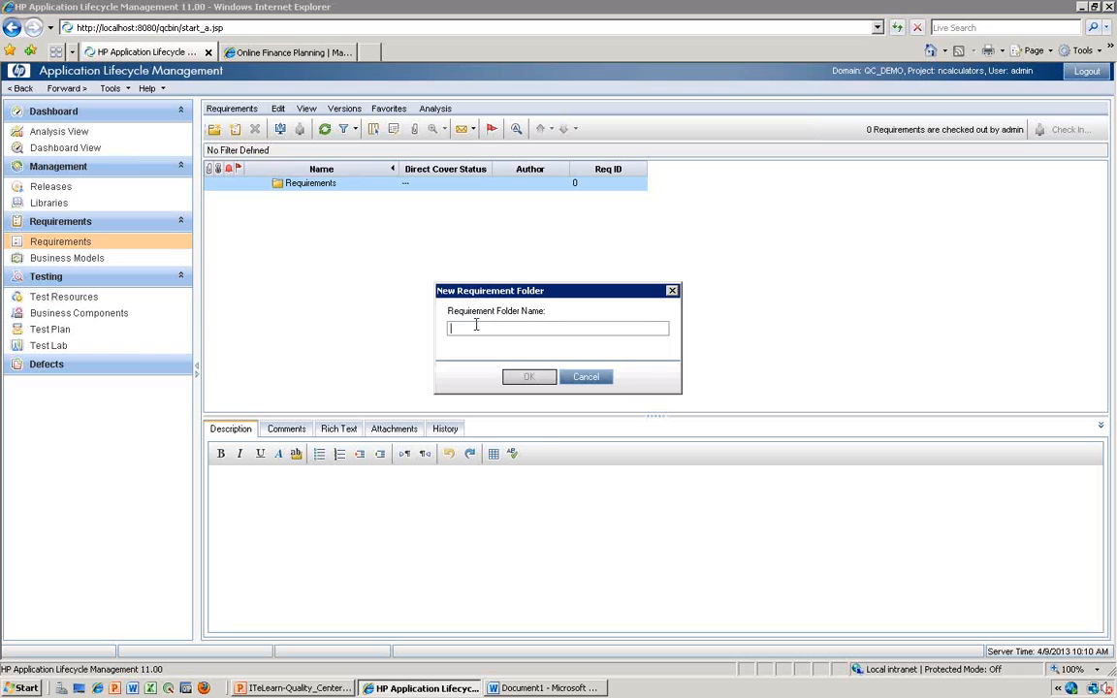
text(2013)
click(529, 377)
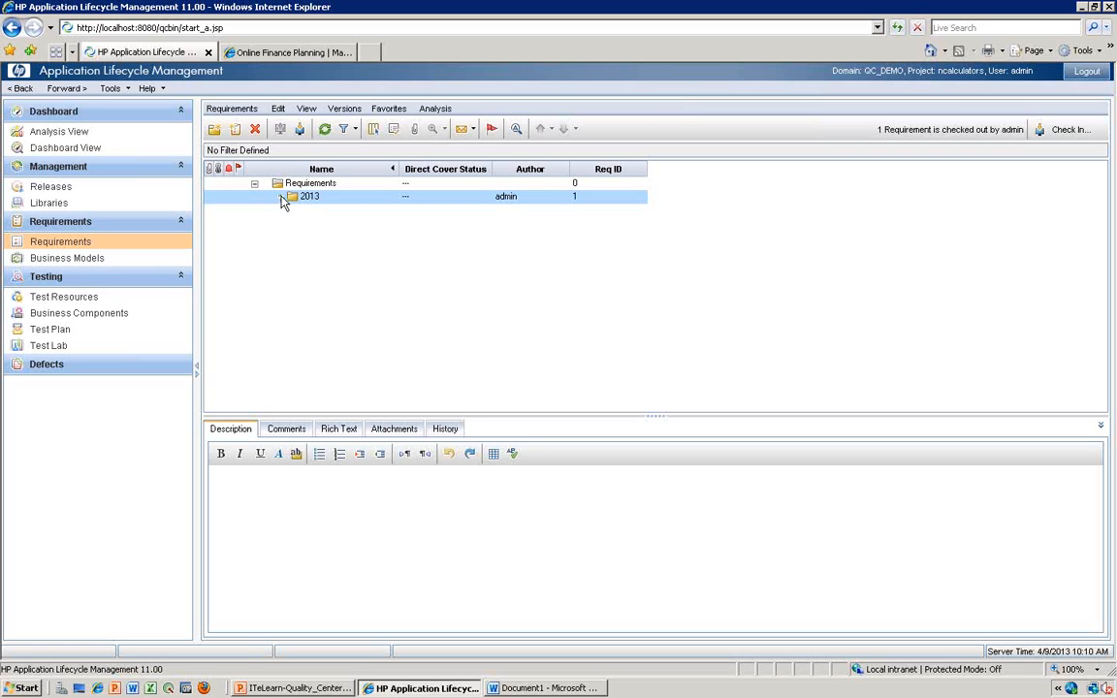
- Switch to the Word document and add a line reading "Versioning :" at its end, below the Release 2014 box
click(594, 691)
click(568, 641)
key(ctrl+End)
key(Return)
key(Return)
key(Return)
text(Versiona)
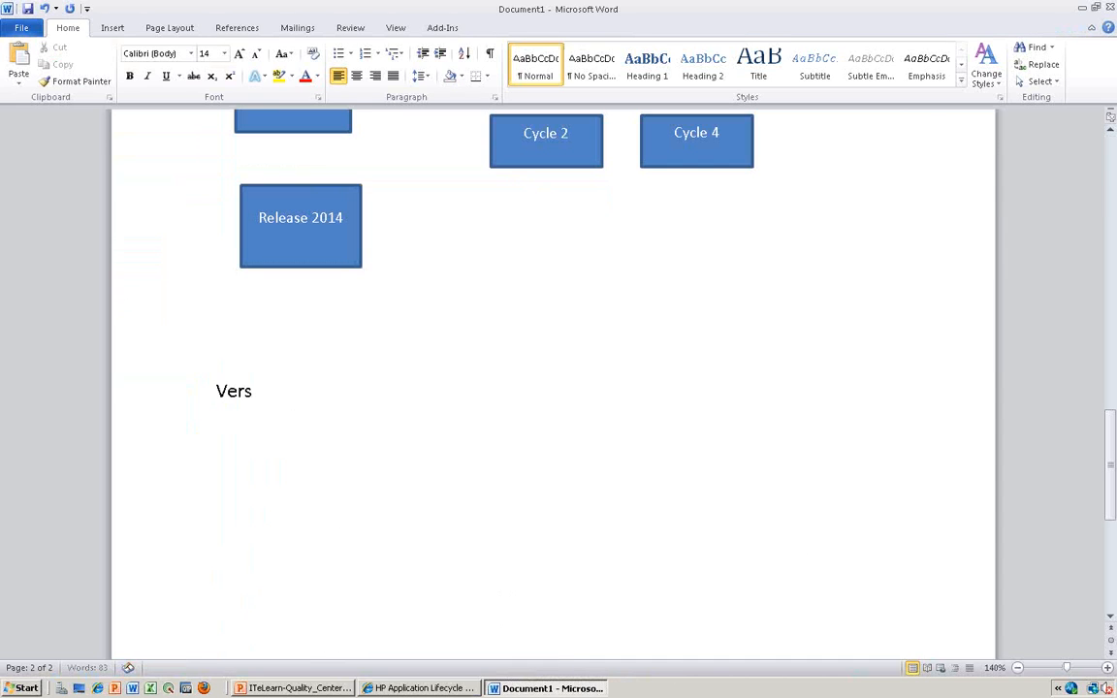
key(BackSpace)
text(nning)
key(Left)
key(Left)
key(Left)
key(BackSpace)
key(End)
text(:)
key(alt+Tab)
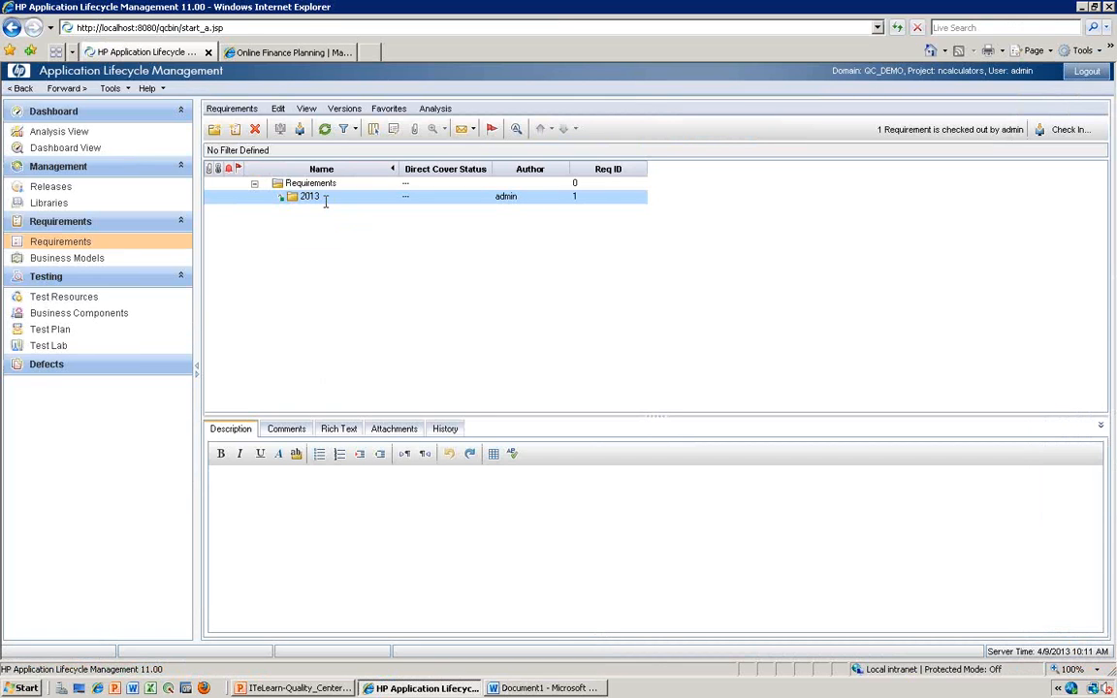
key(alt+Tab)
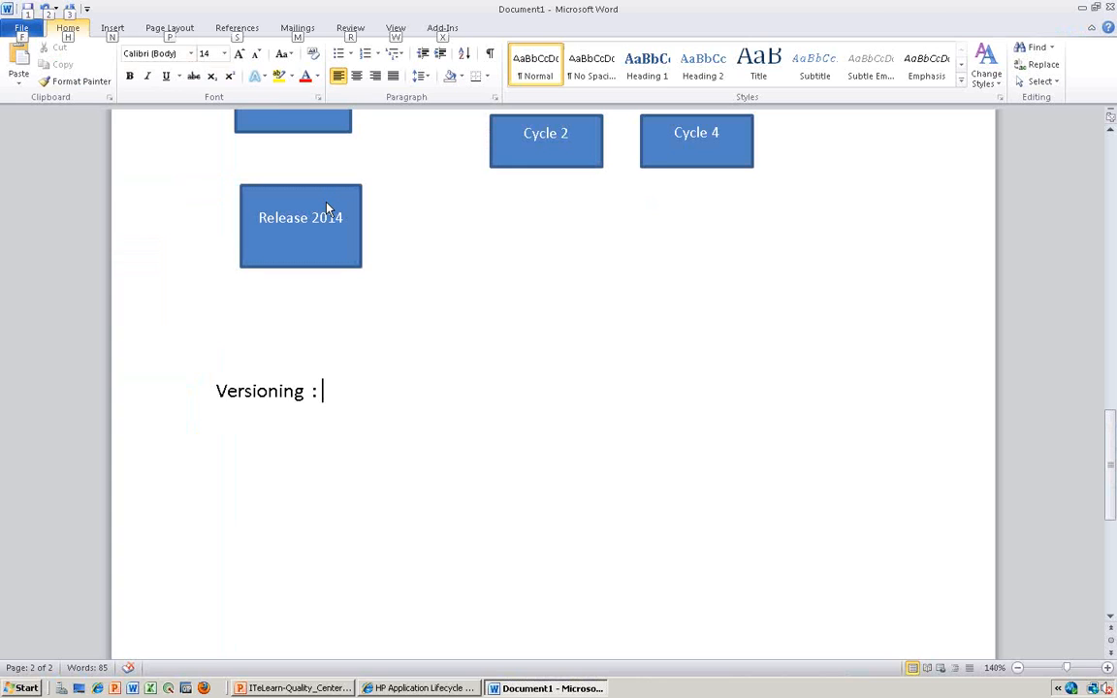
key(alt+Tab)
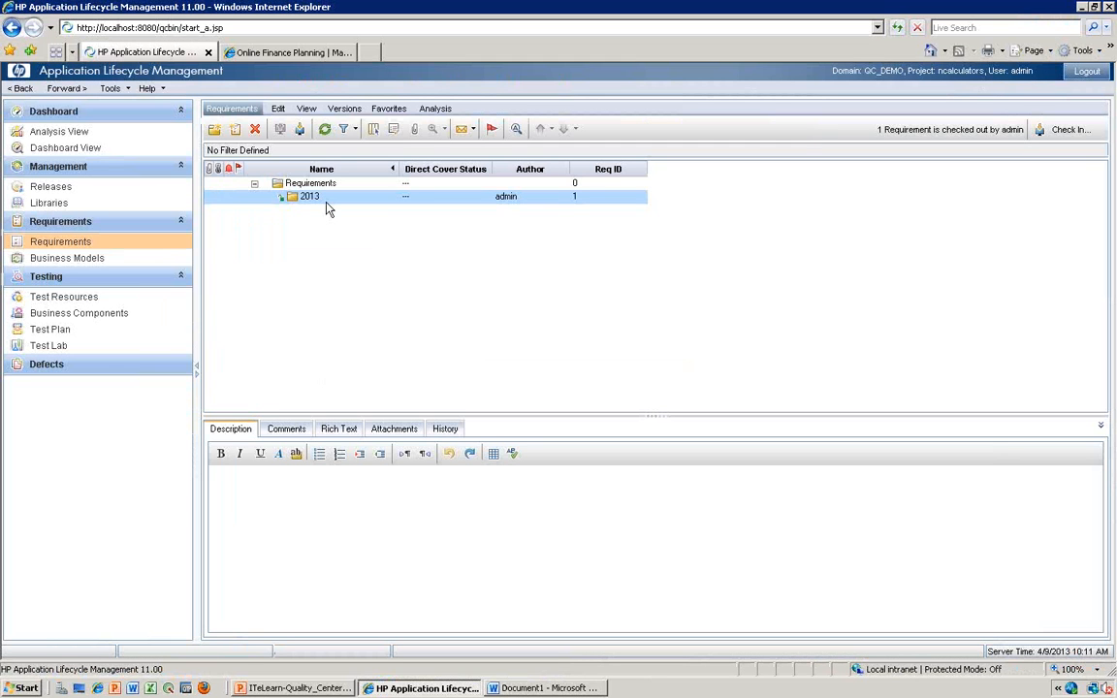
key(alt+Tab)
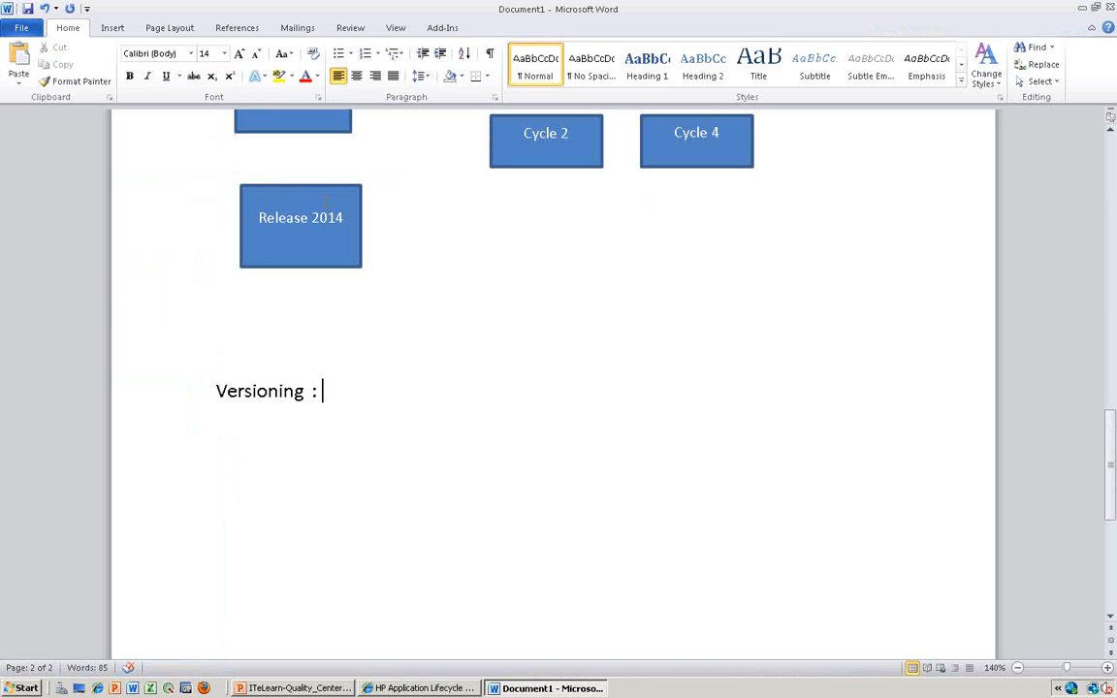
- Add "(optional thing post installation)" after the colon on the Versioning line
text((optni)
key(BackSpace)
key(BackSpace)
text(ional))
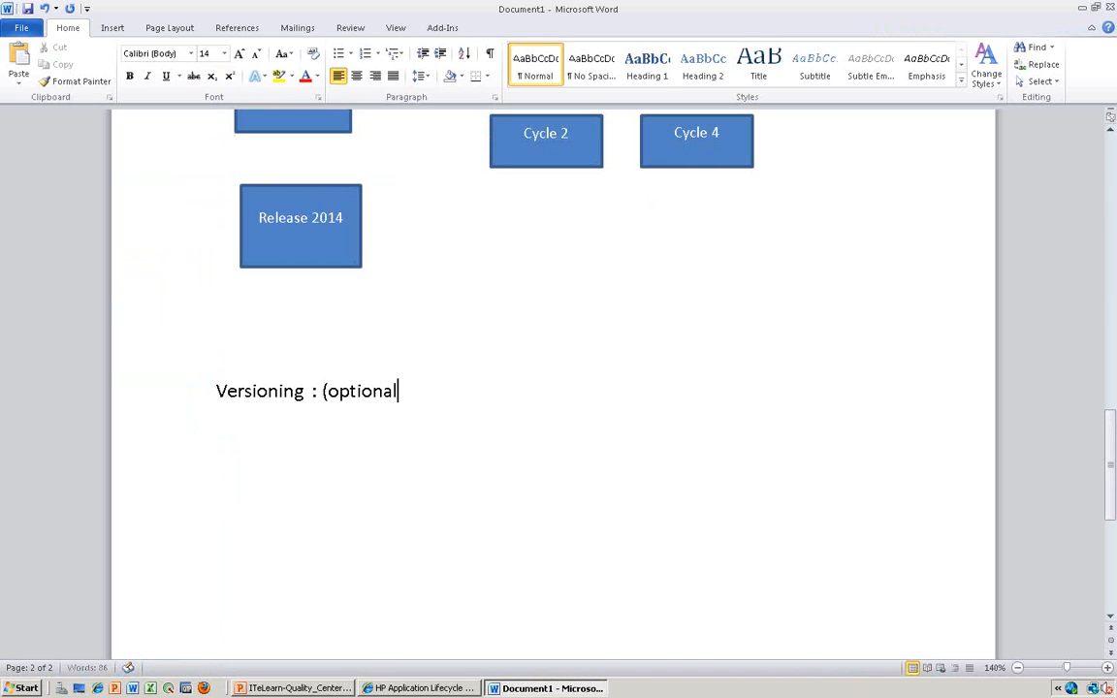
key(BackSpace)
key(BackSpace)
text(thing post ins)
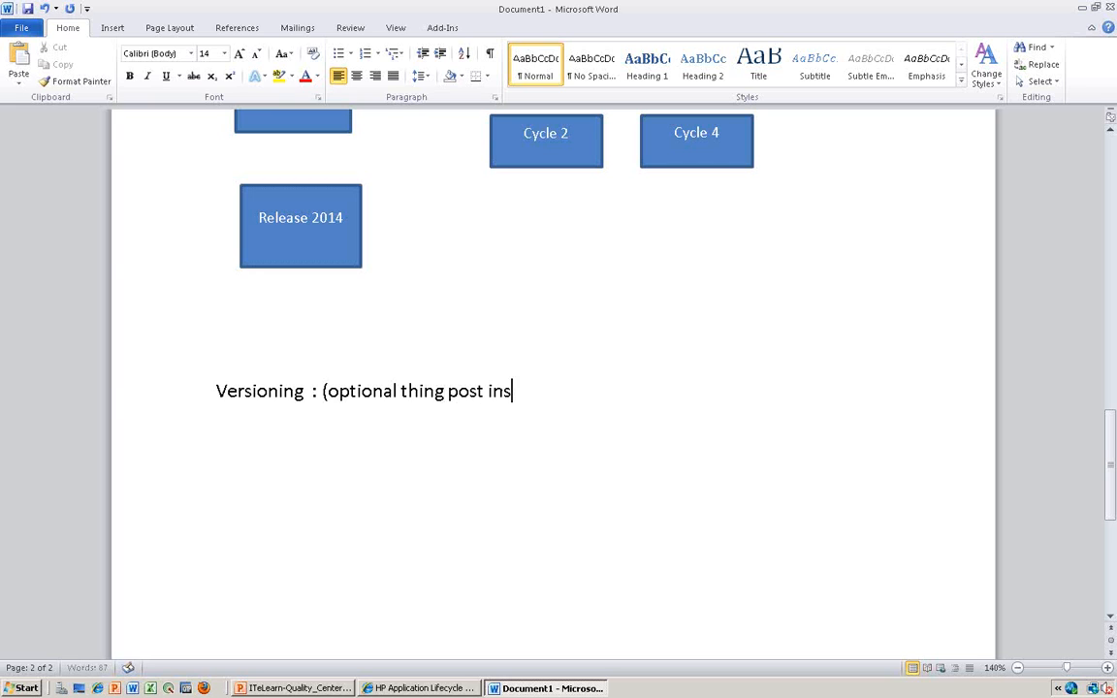
text(tallation) , Configured your projec)
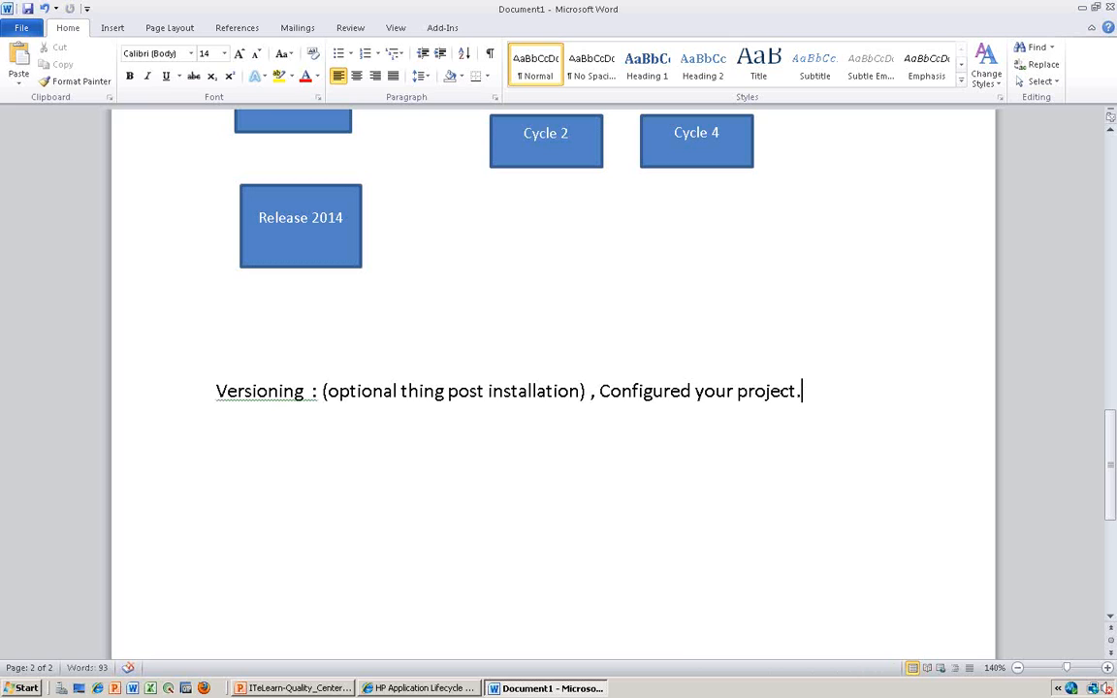
- Complete the Versioning line with " , Configured your project."
text(t.)
- Add a new line below it reading Enabled "Versioning"
key(Return)
text(Enable)
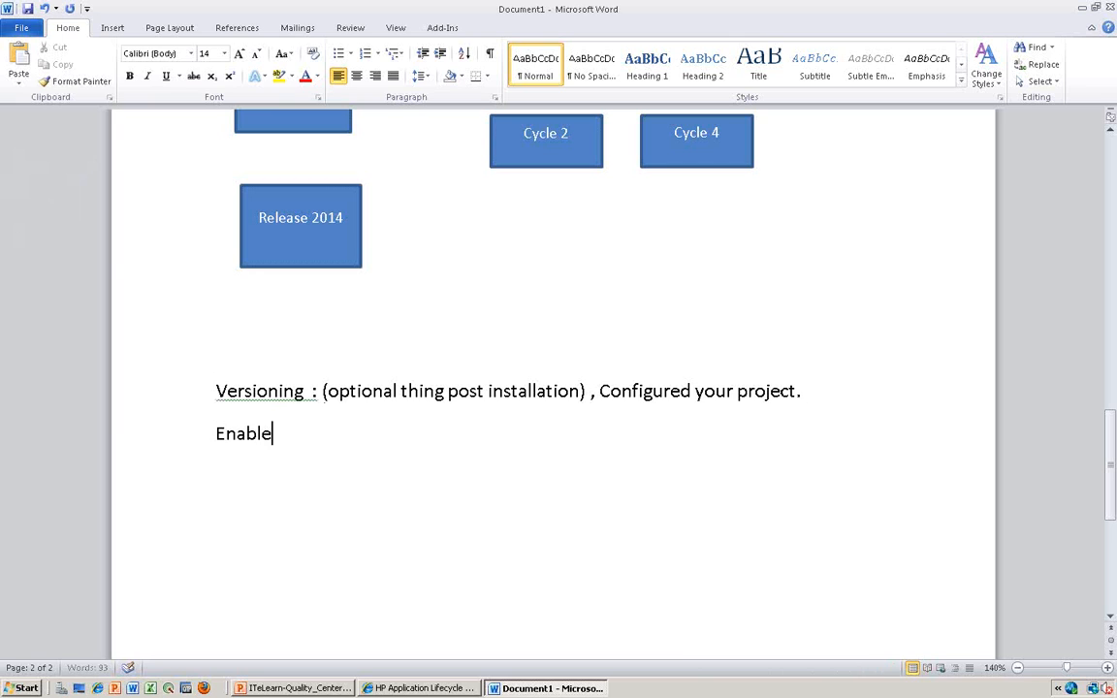
text(d "Versioning)
text(")
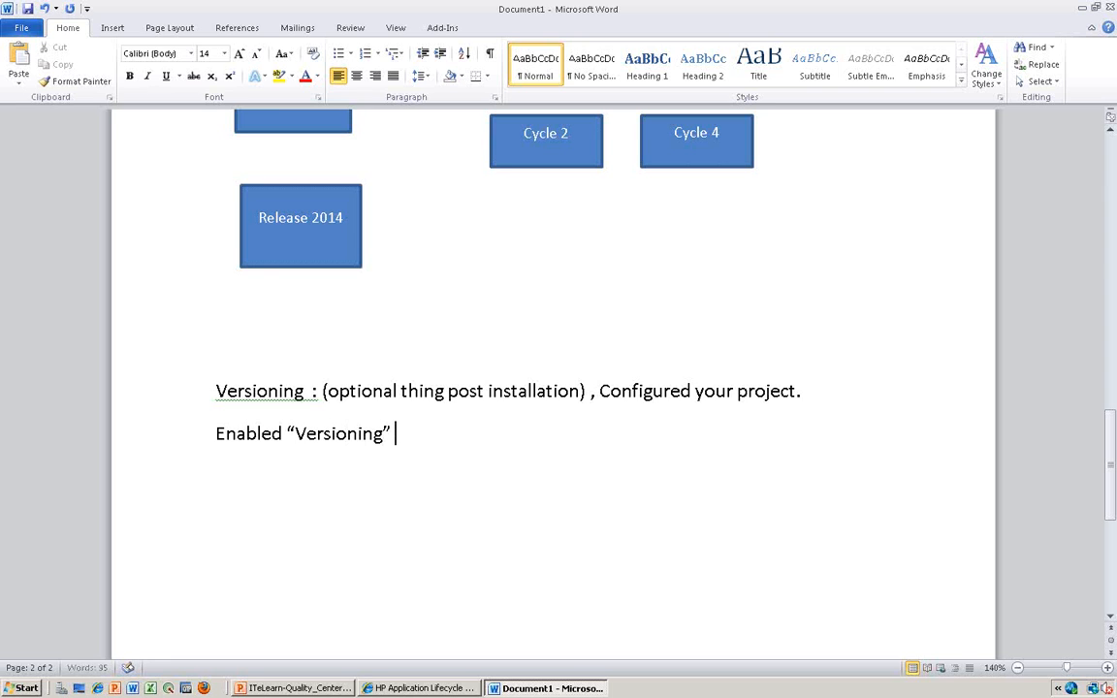
- Append "(Create, Edit, Delete)" to the Enabled "Versioning" line in the Word document
key(alt+Tab)
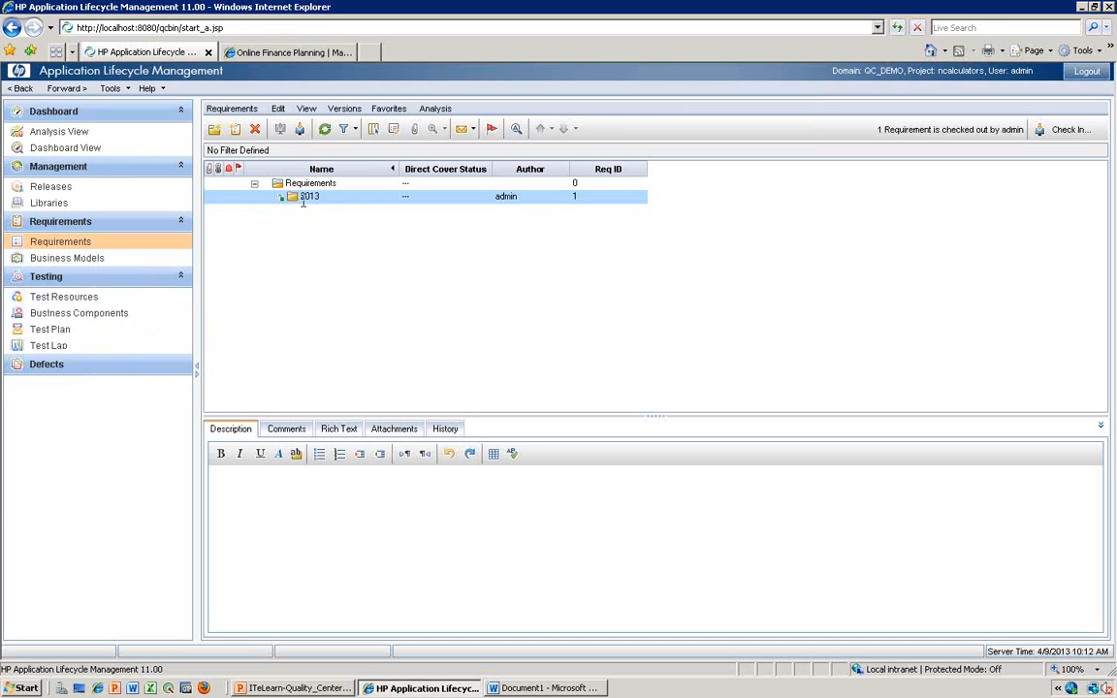
key(alt+Tab)
text((C)
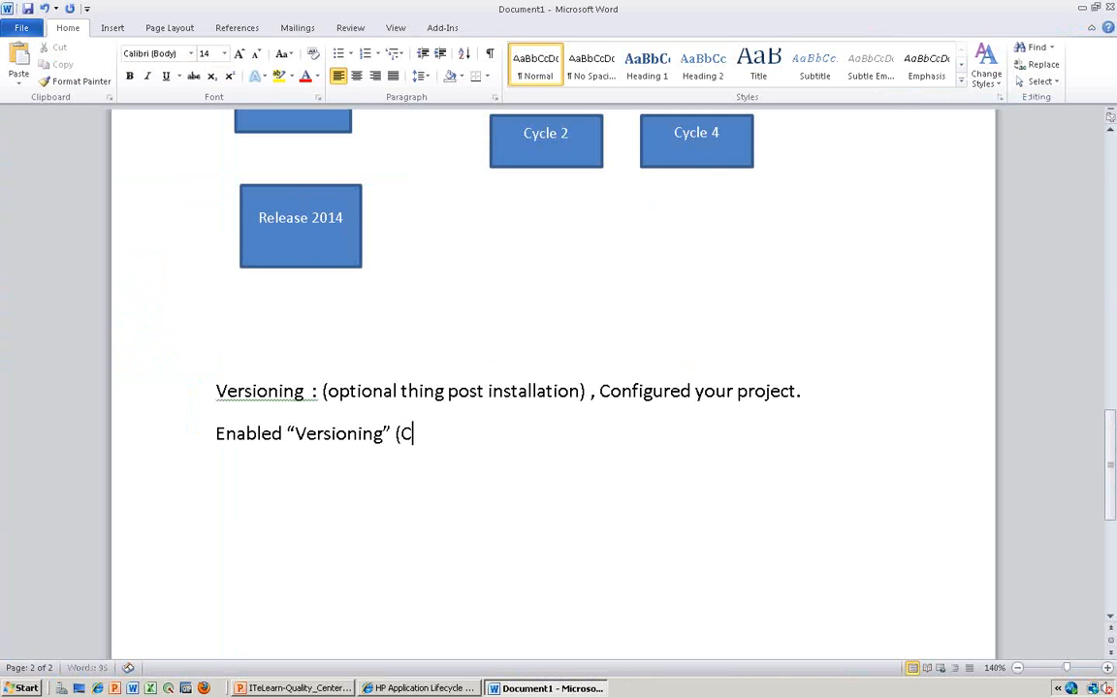
text(reate, Edit)
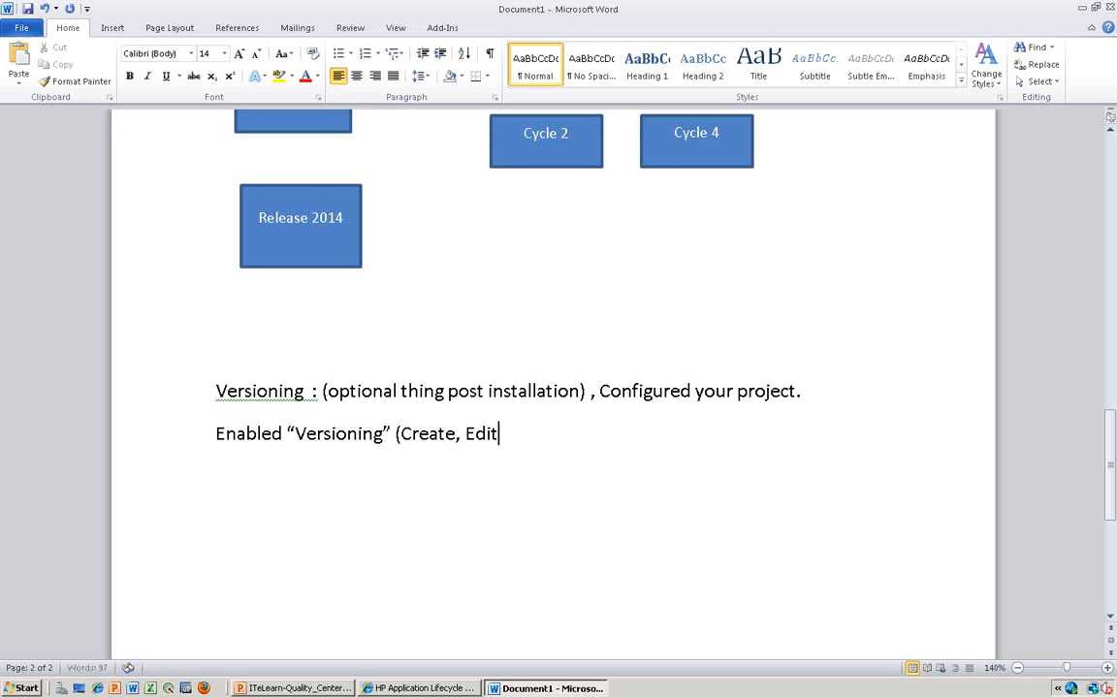
text(, Delete)
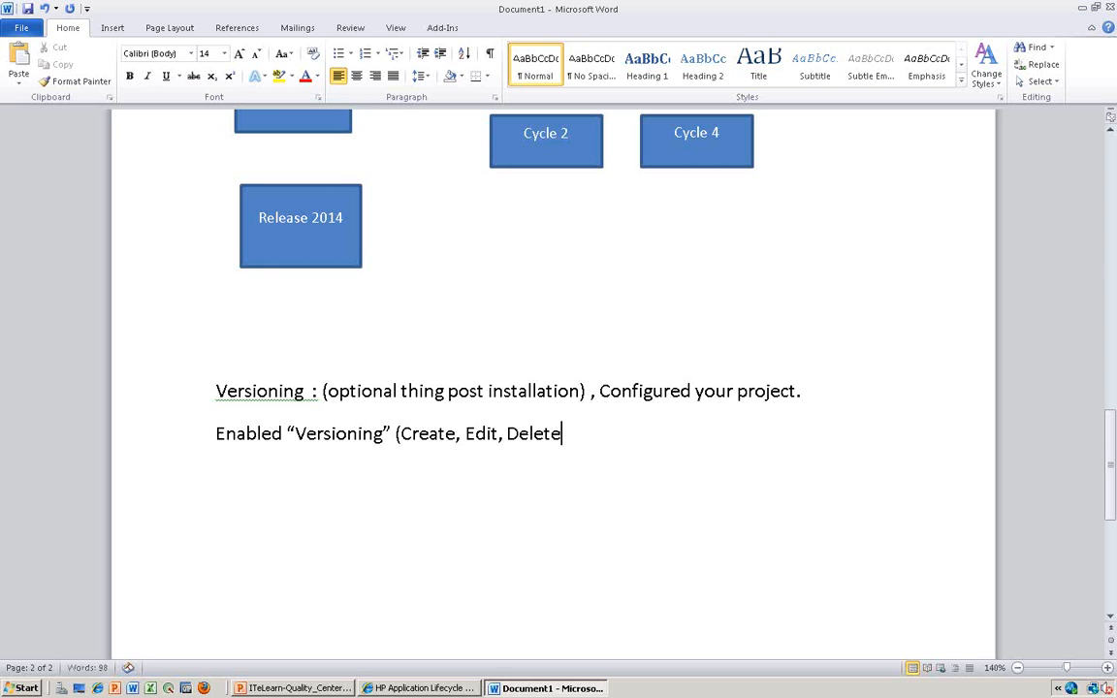
key(alt+Tab)
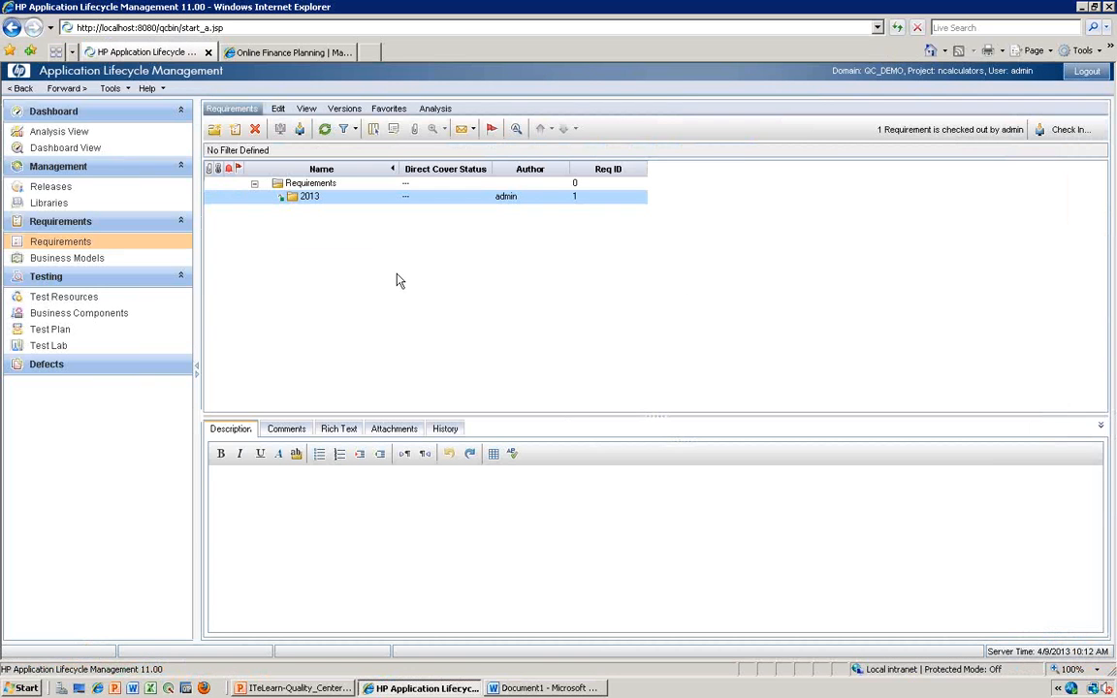
key(alt+Tab)
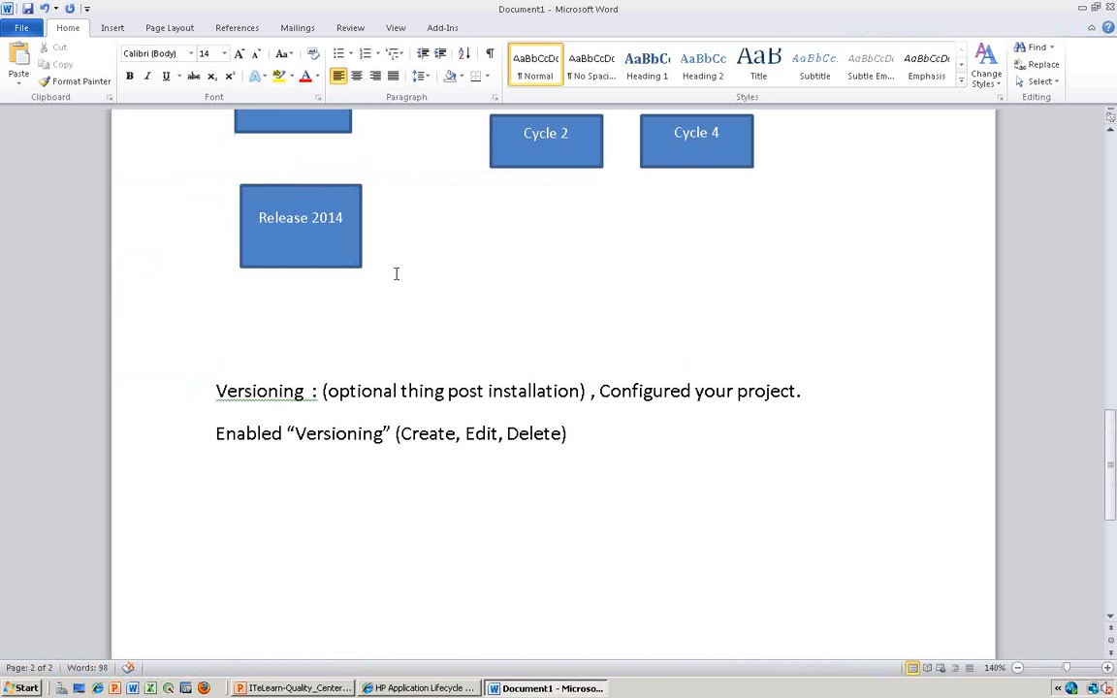
- Start an arrow-bulleted list below the Enabled line with the text "Only One Person Should be"
key(Return)
text(>)
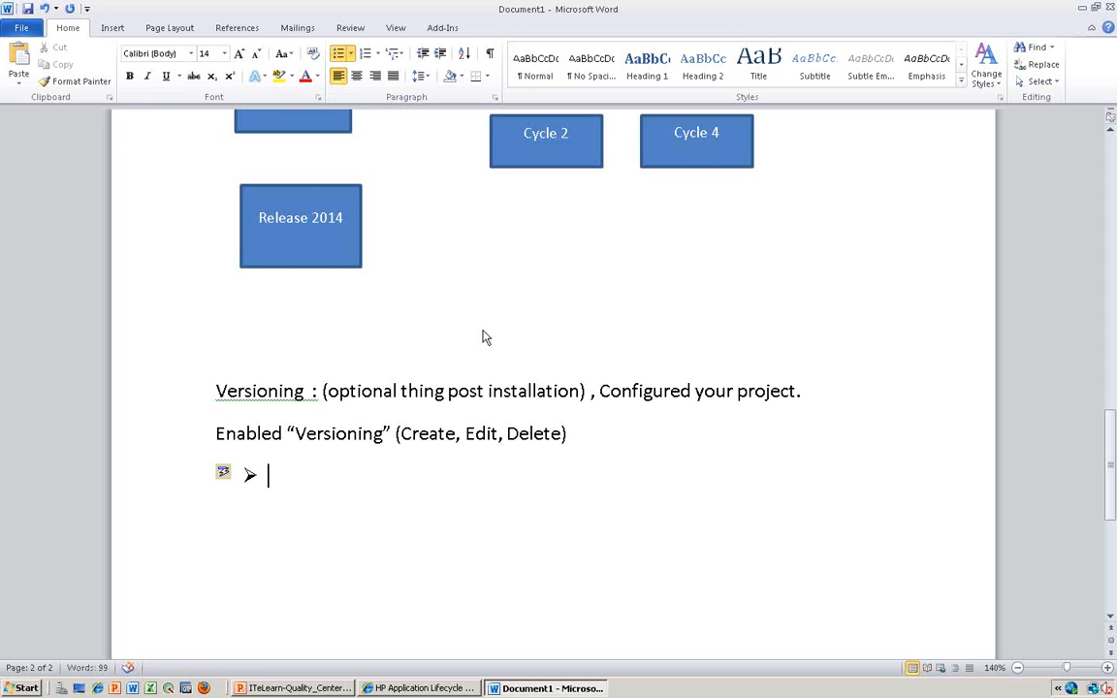
text(One)
key(BackSpace)
key(BackSpace)
text(ly One Person Sh)
click(218, 304)
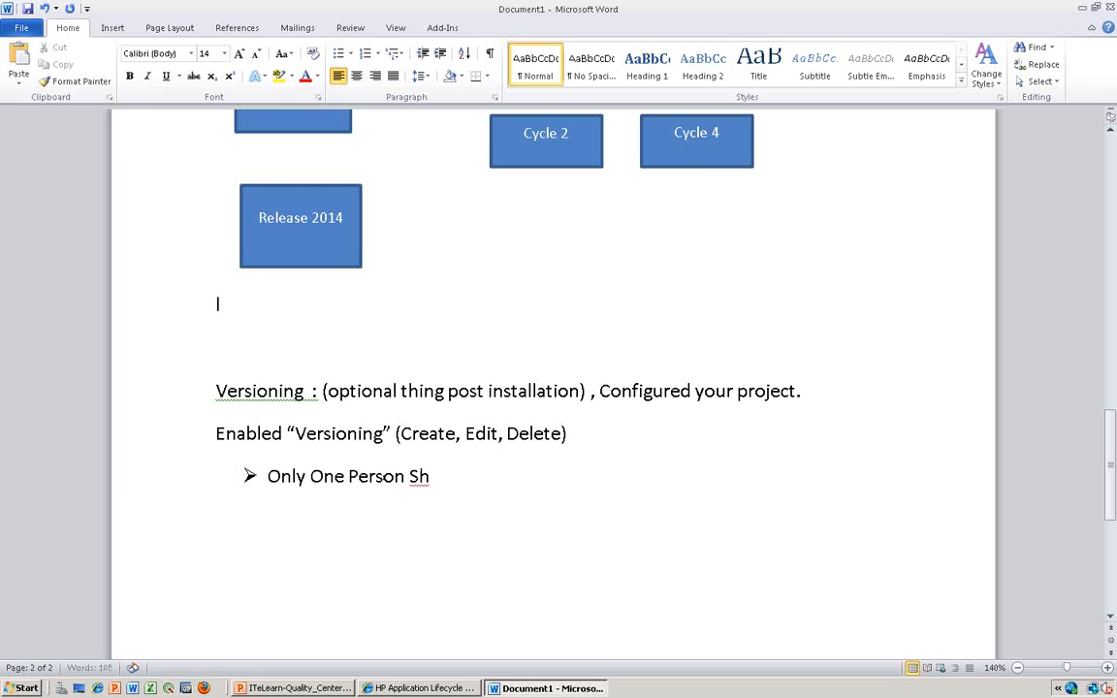
key(Down)
key(Down)
key(Down)
key(Down)
key(End)
text(ould be top)
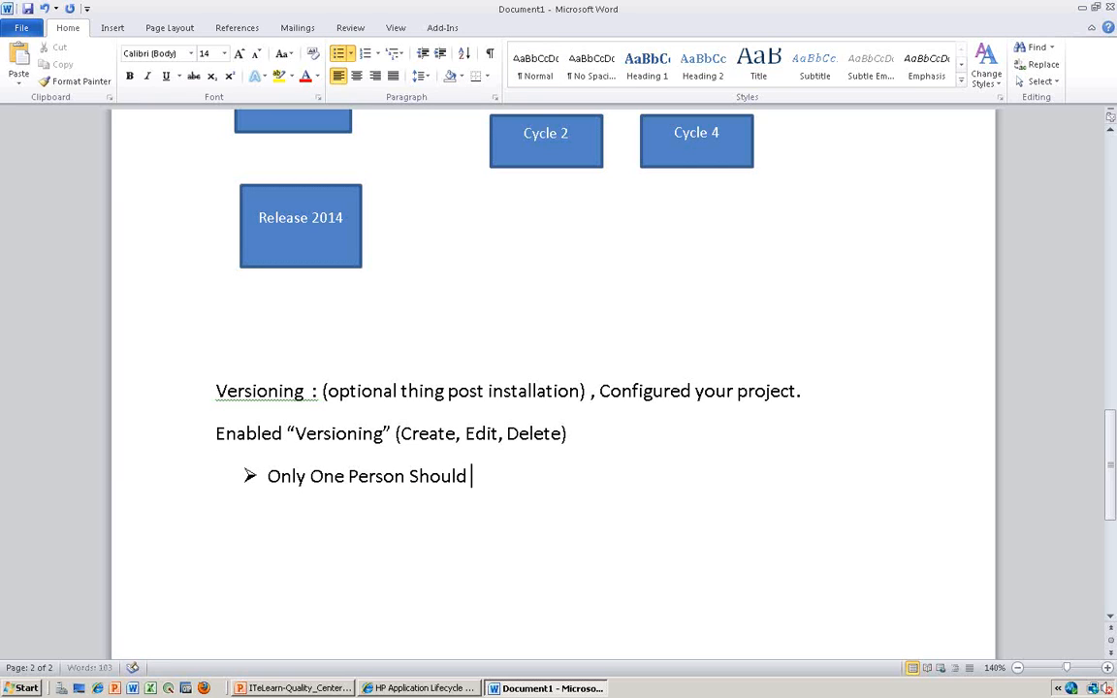
- Finish the first bullet with "able to change a work item(requirement) at a time."
key(BackSpace)
key(BackSpace)
key(BackSpace)
text(able to cha)
key(BackSpace)
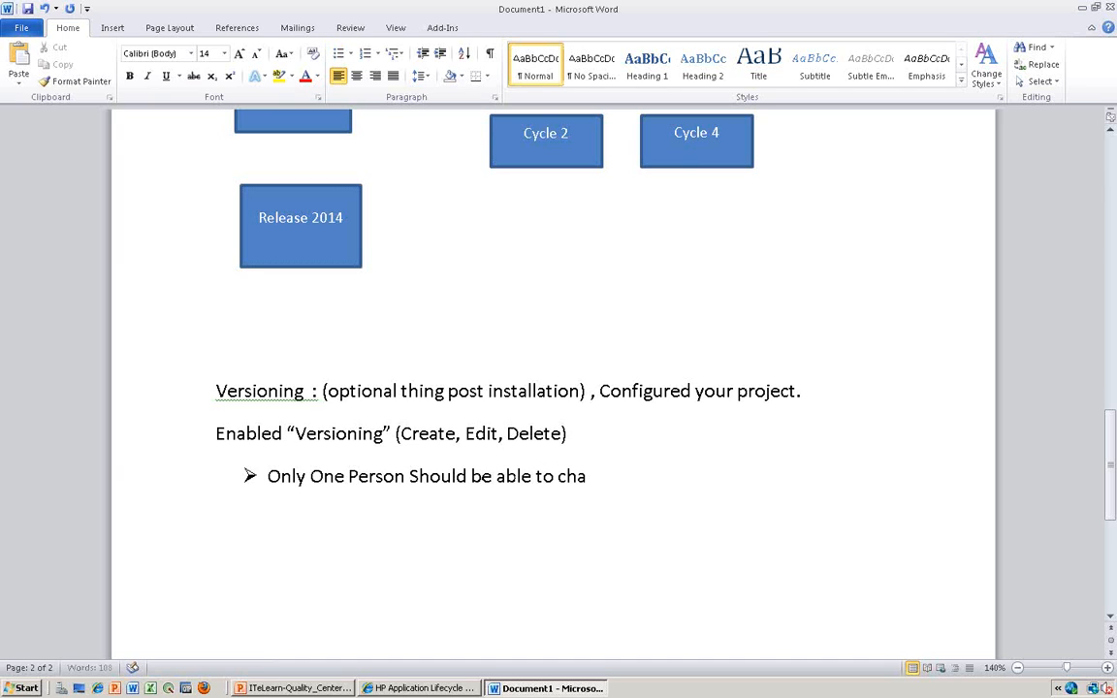
click(667, 484)
text(ng)
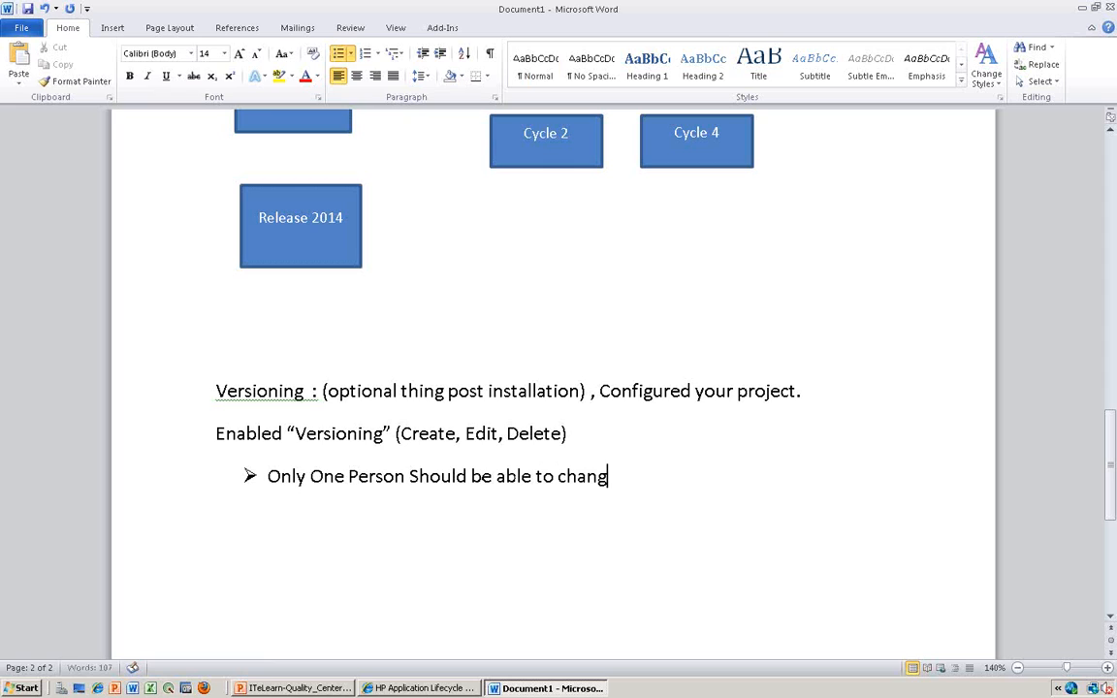
text(e a work item(requirement))
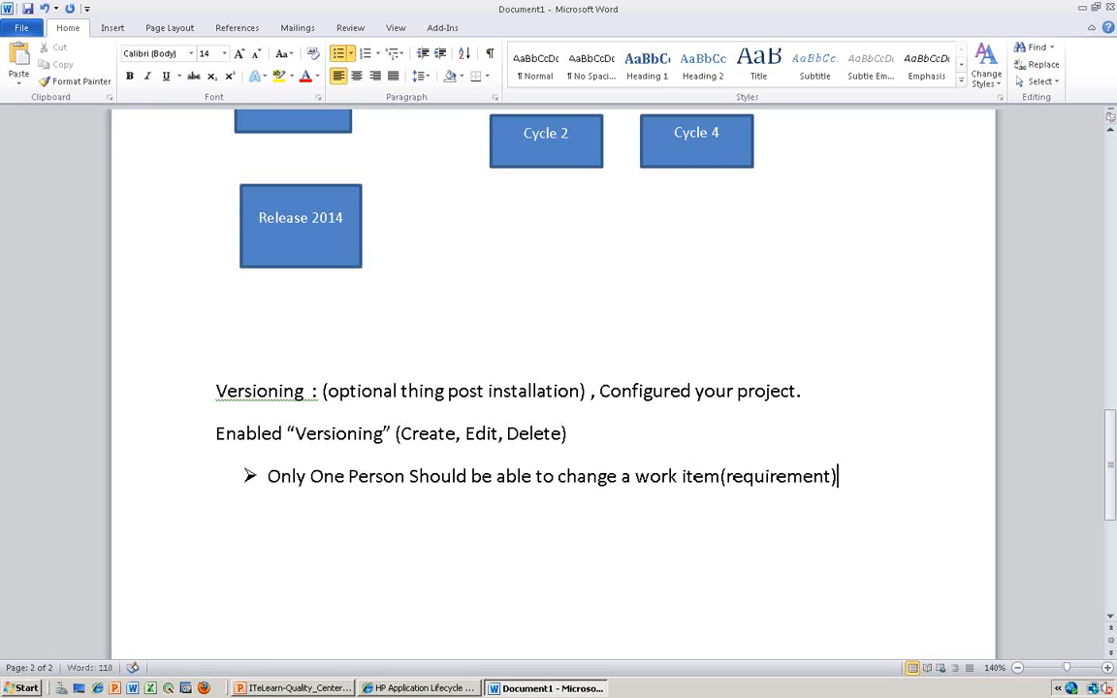
key(Left)
key(Right)
text(at a time.)
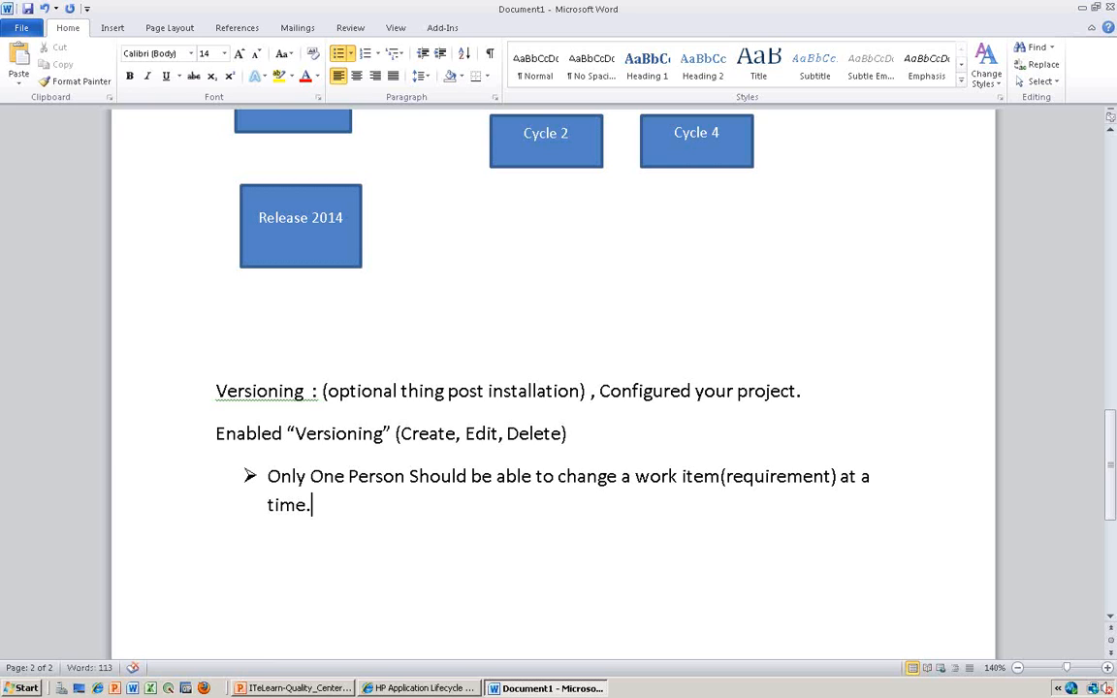
- Add a second bullet to the Word list reading "We will be able track the Changes."
key(Return)
key(alt+Tab)
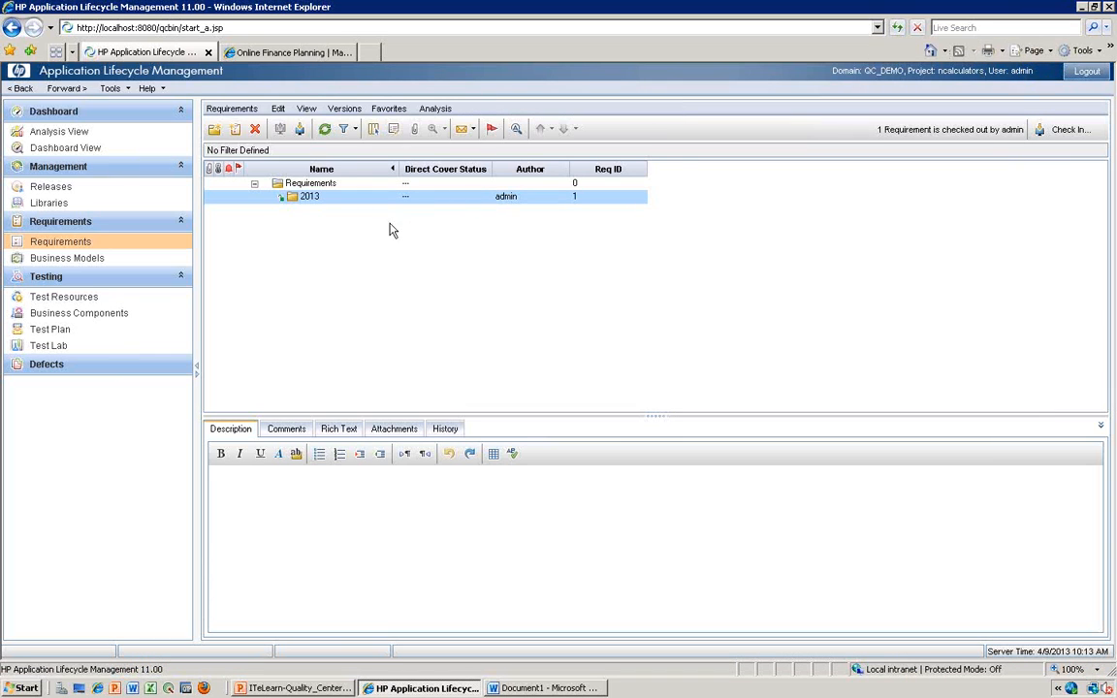
key(alt)
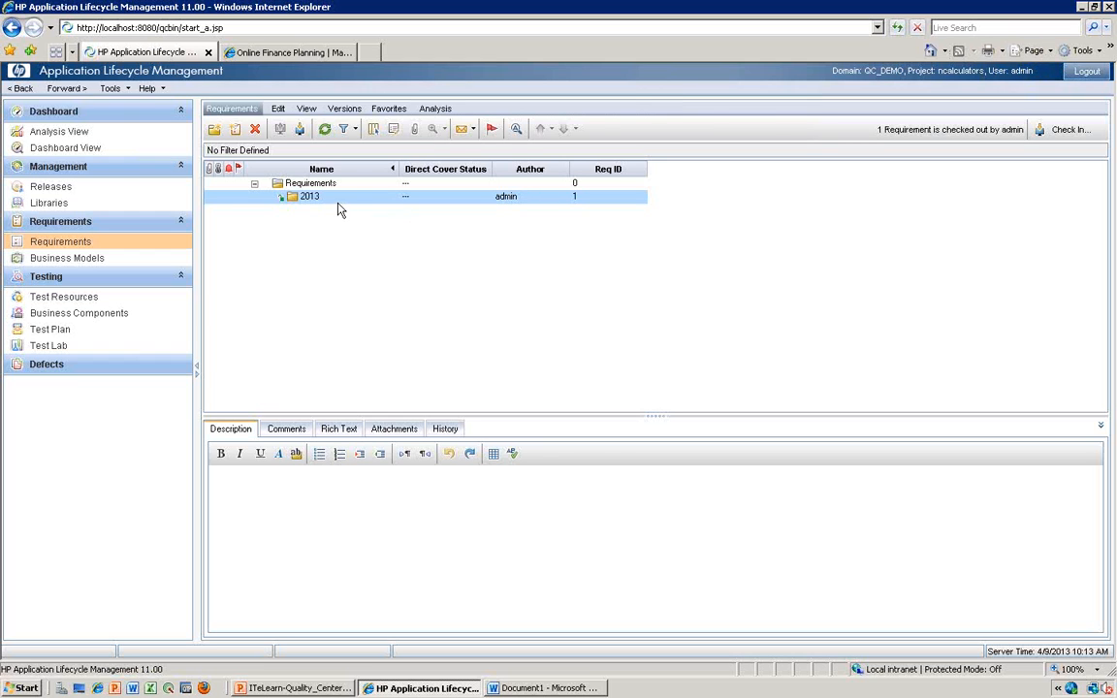
key(alt+Tab)
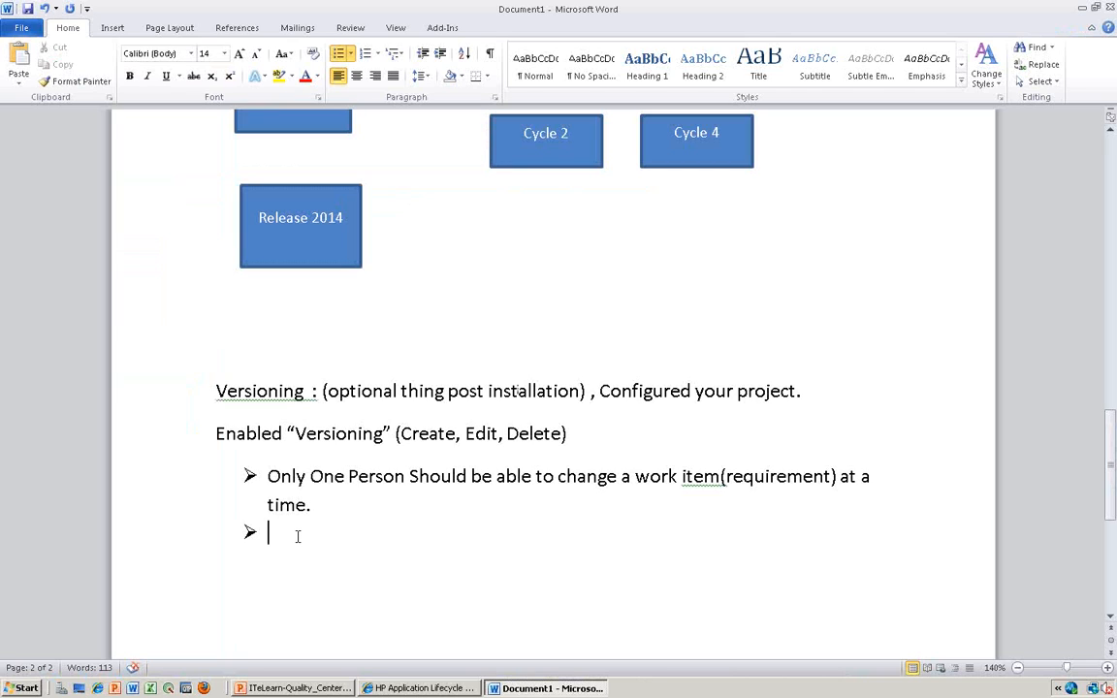
text(We Cwill be able track the)
click(301, 532)
text(C)
key(BackSpace)
click(477, 533)
key(shift+Return)
text(C)
key(BackSpace)
text(\)
key(BackSpace)
key(BackSpace)
text(Changes.)
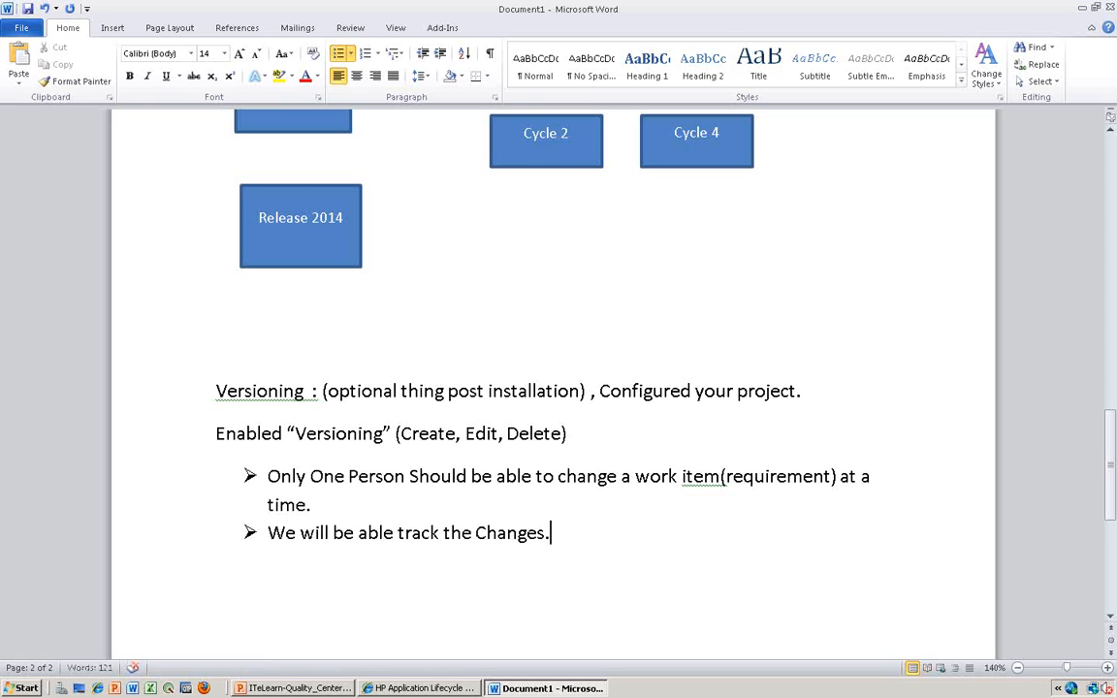
- Switch back to the Requirements module in HP Application Lifecycle Management
key(alt+Tab)
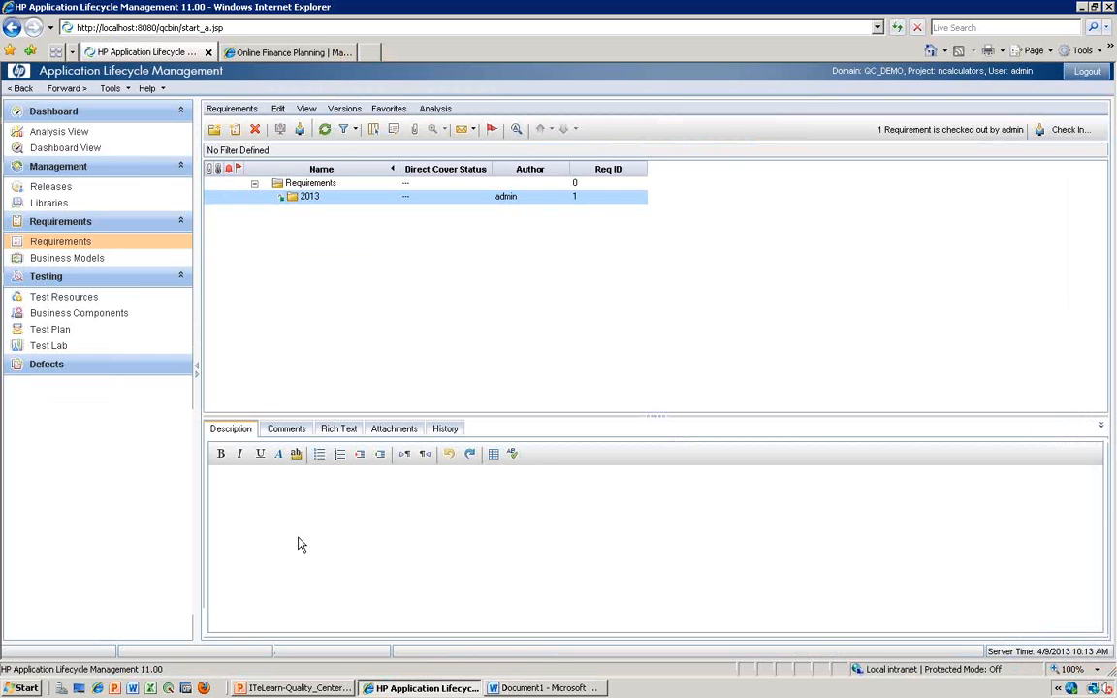
key(alt+Tab)
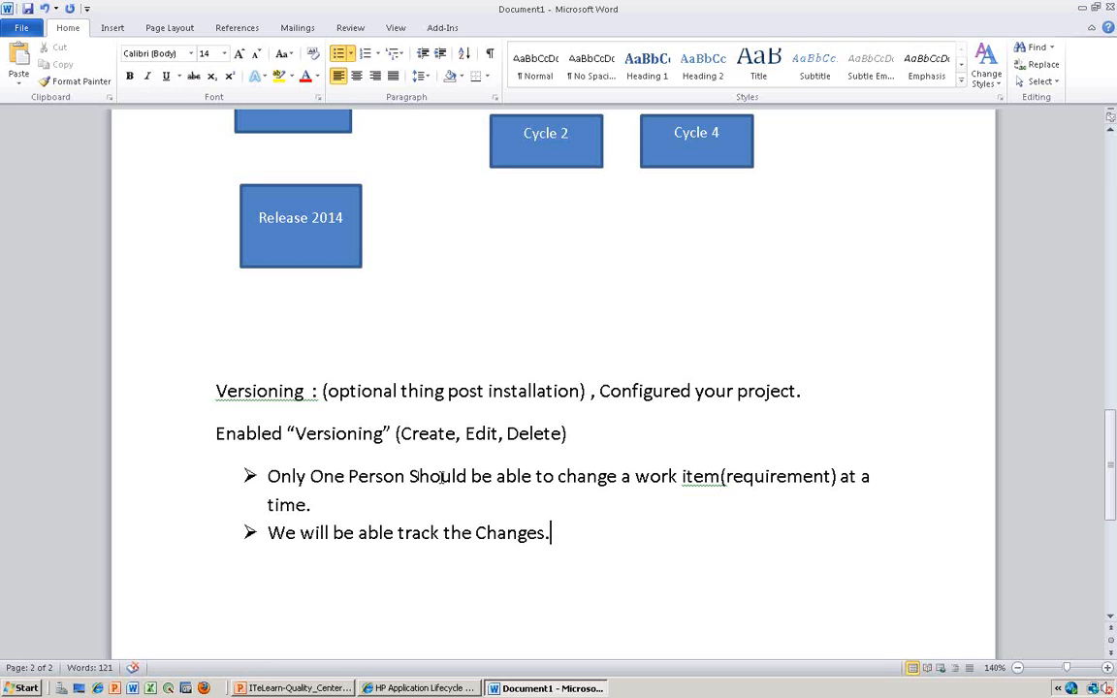
key(alt+Tab)
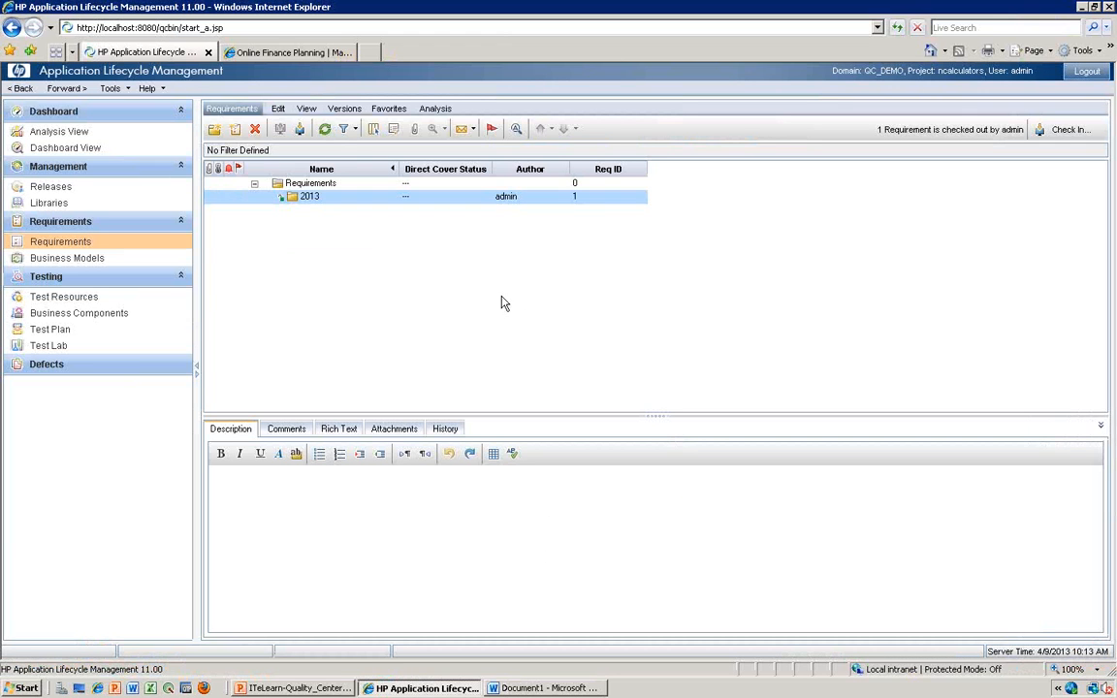
- Switch to the Word notes and highlight the second bullet about tracking the changes
key(alt+Tab)
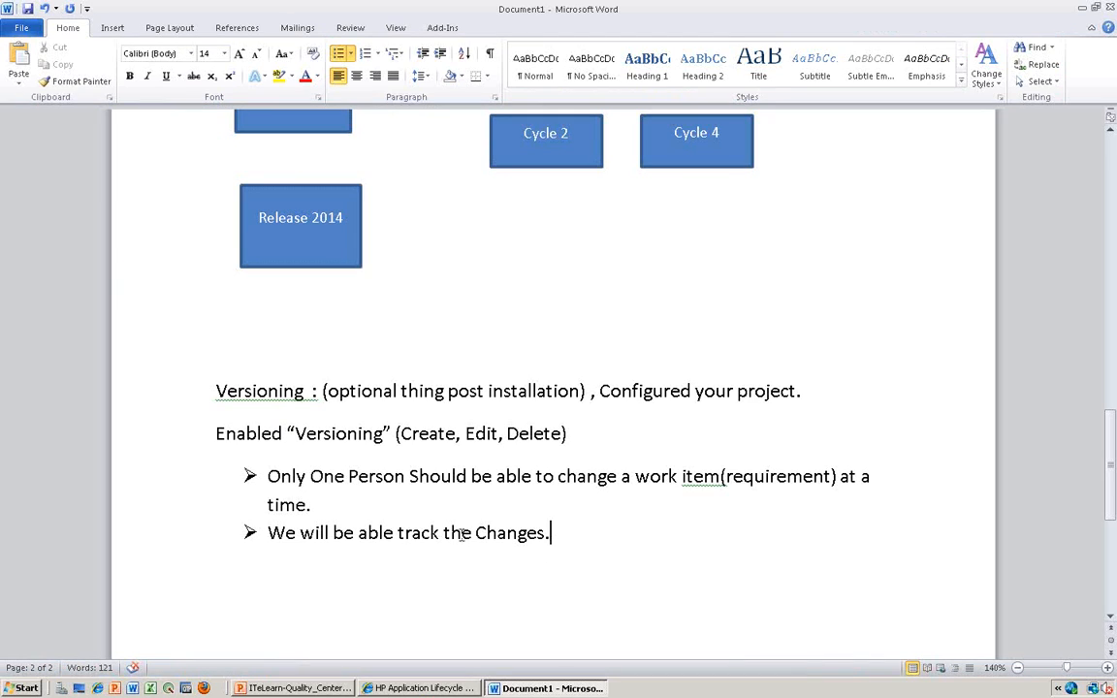
drag(265, 533, 509, 536)
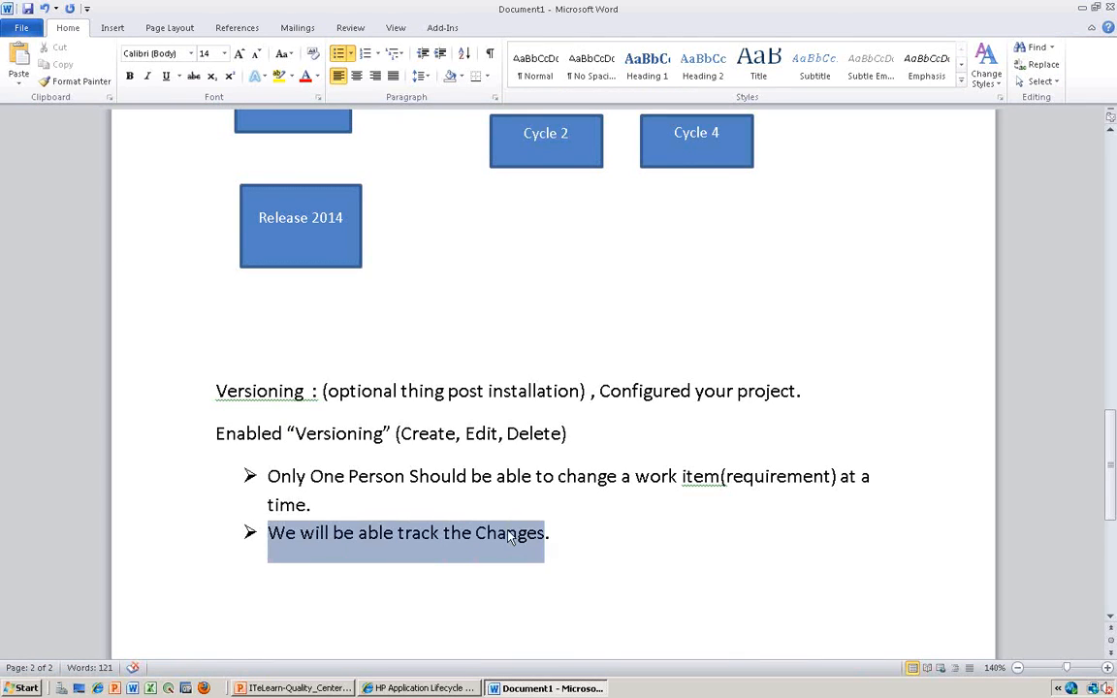
click(555, 532)
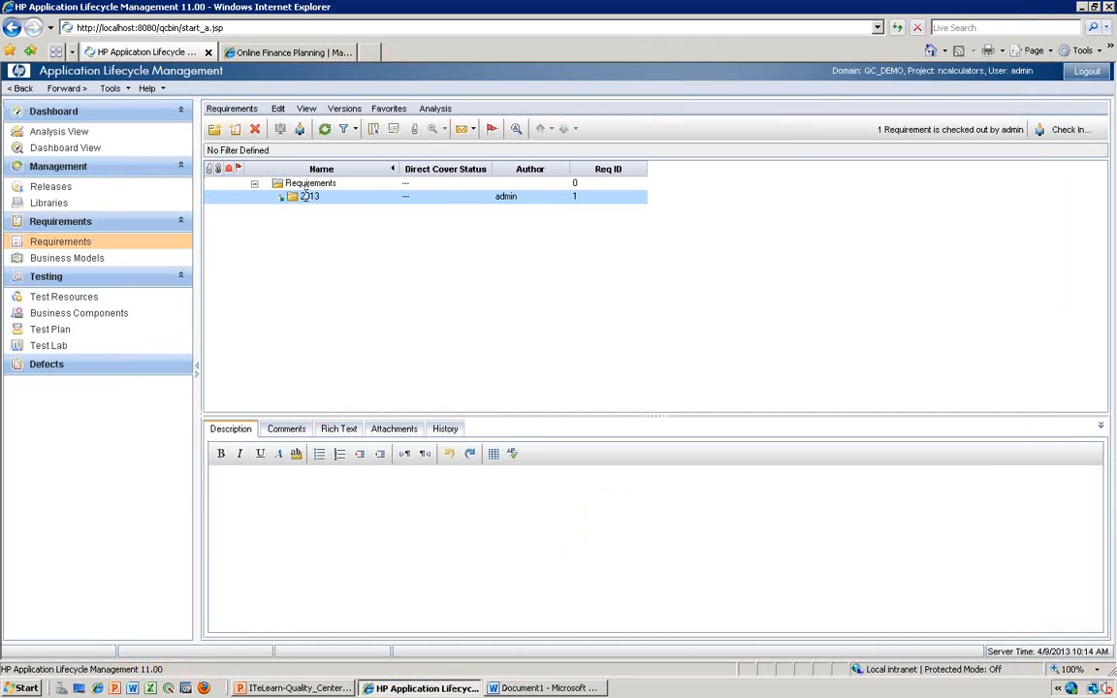
- Start a new requirement named "EMI Calculation" of type Business under the 2013 folder in Application Lifecycle Management
right_click(304, 196)
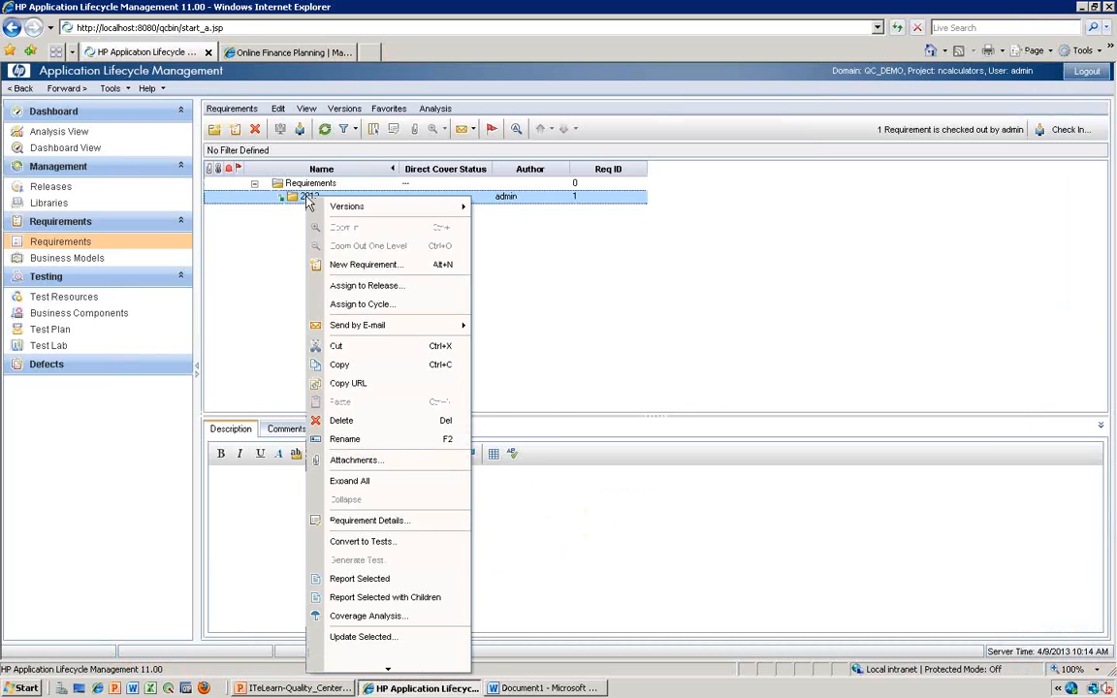
click(366, 268)
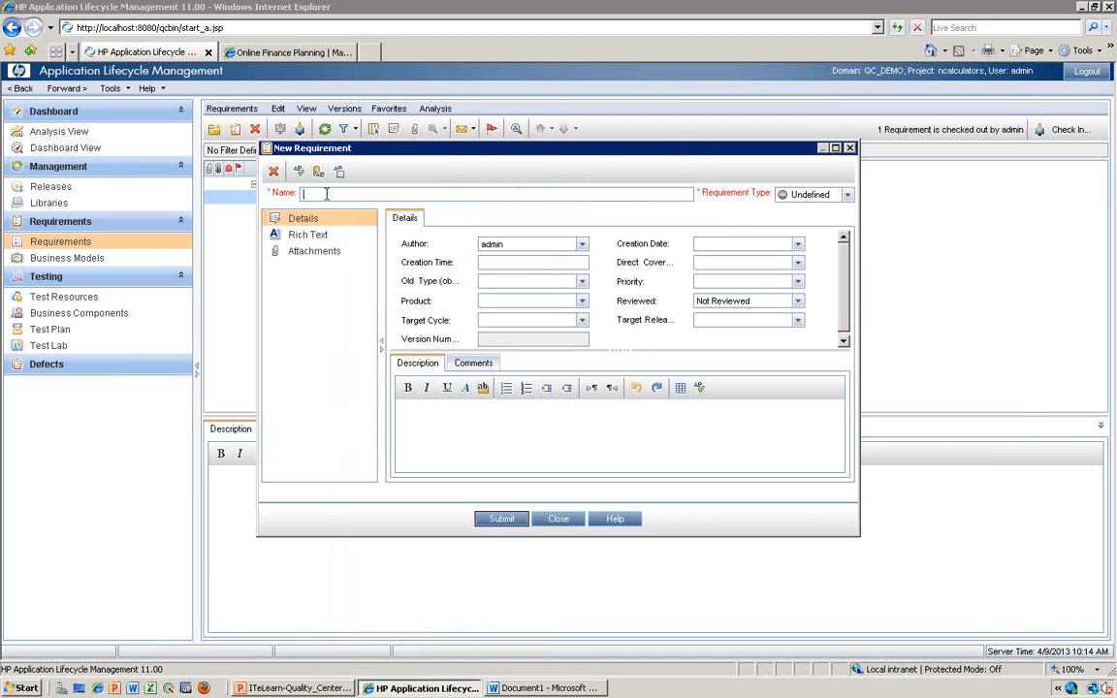
text(EMI Calcyu)
text(la)
text(lat)
click(847, 195)
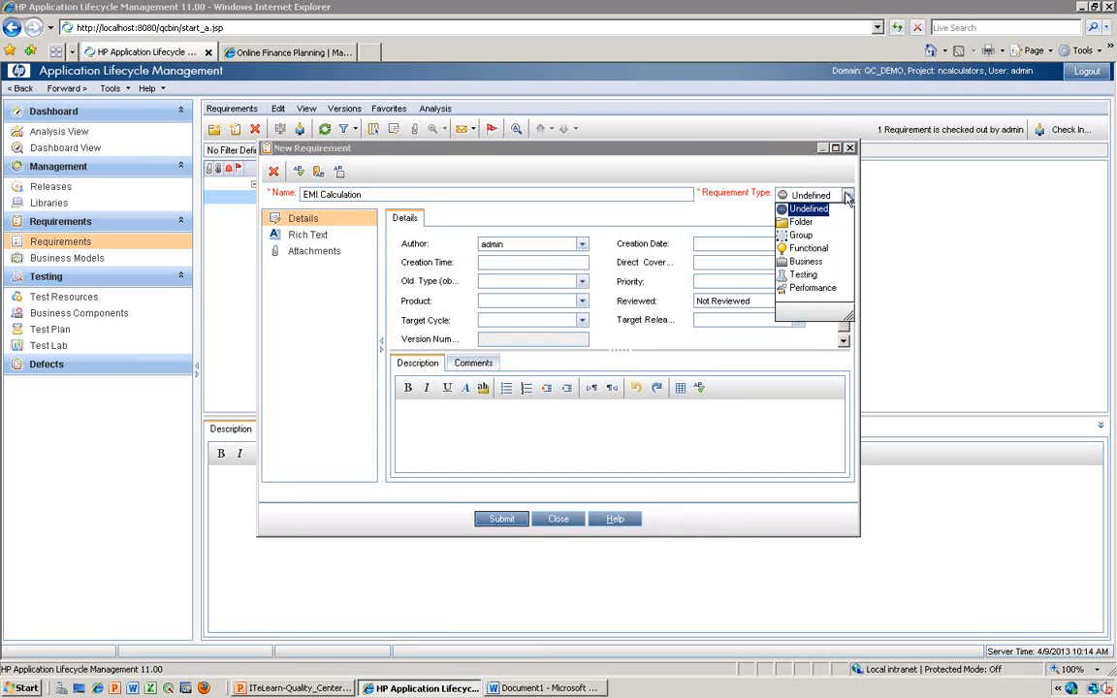
click(802, 263)
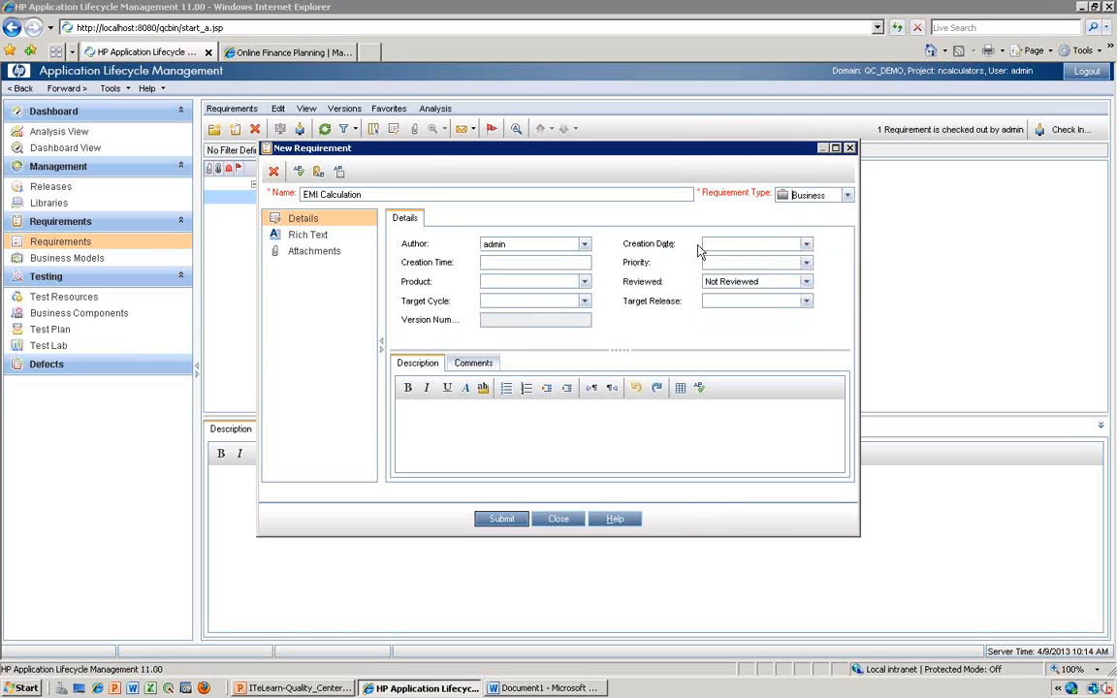
- Set the new requirement's creation date to 4/9/2013, its priority to 5-Urgent and its review status to Reviewed
click(805, 243)
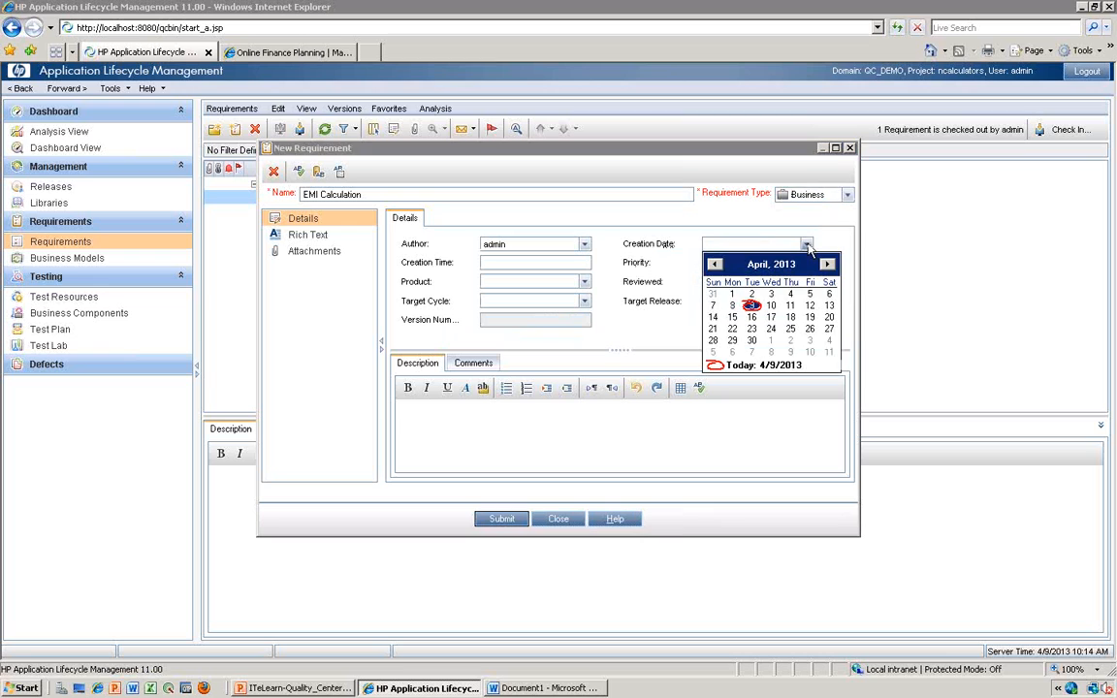
click(751, 306)
click(805, 262)
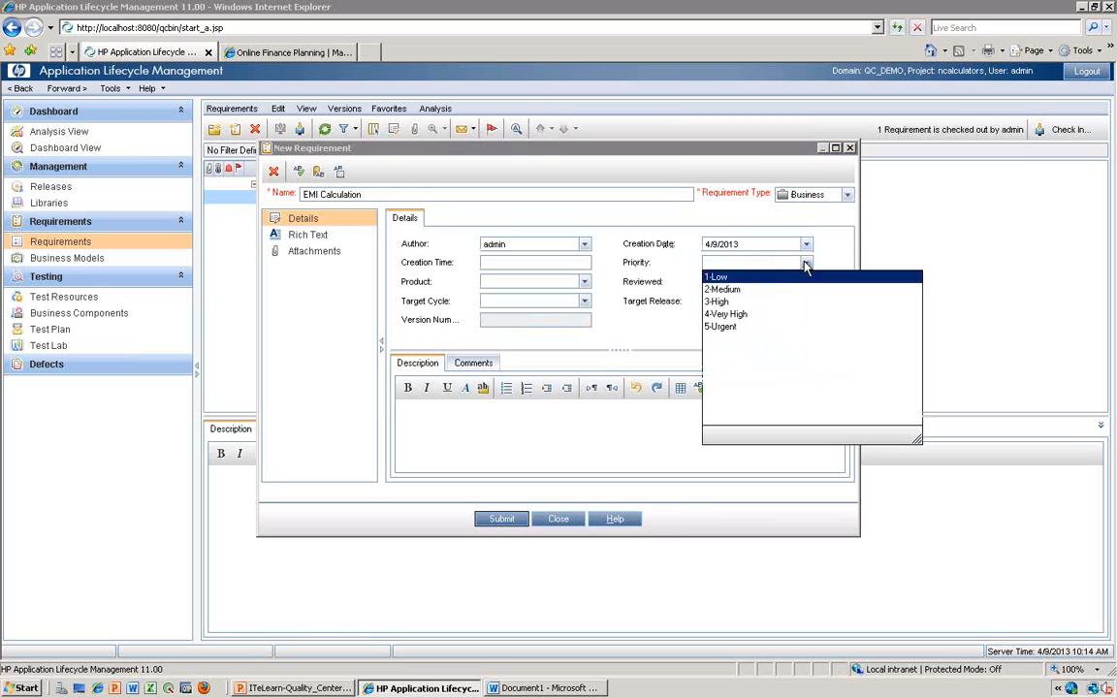
click(723, 327)
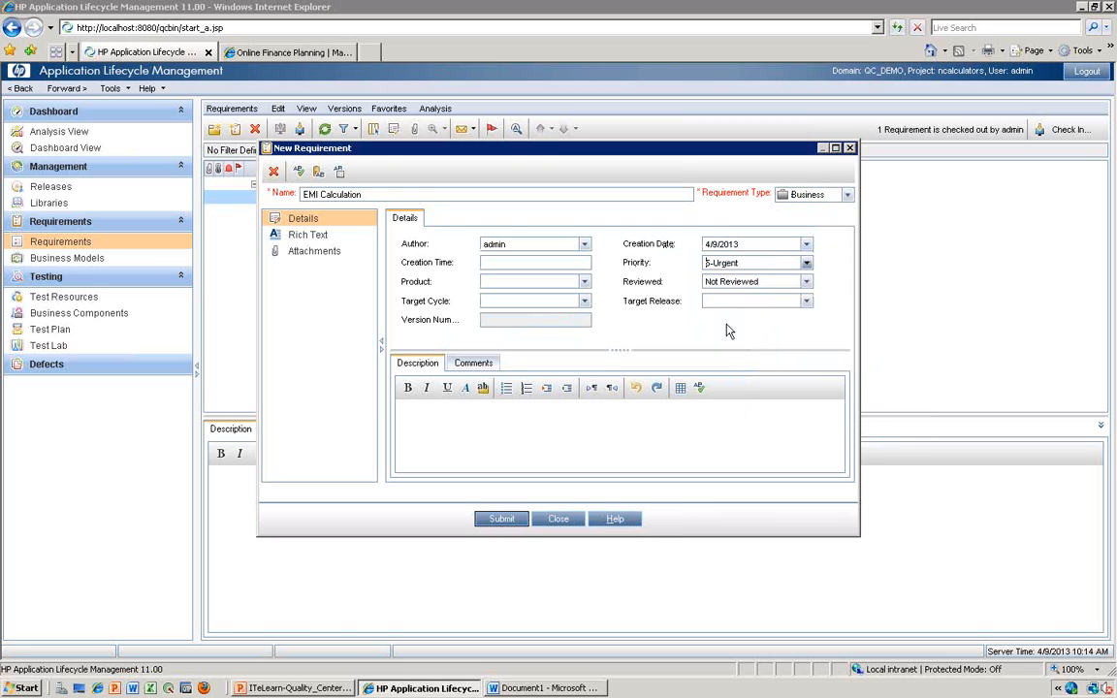
click(806, 281)
click(723, 308)
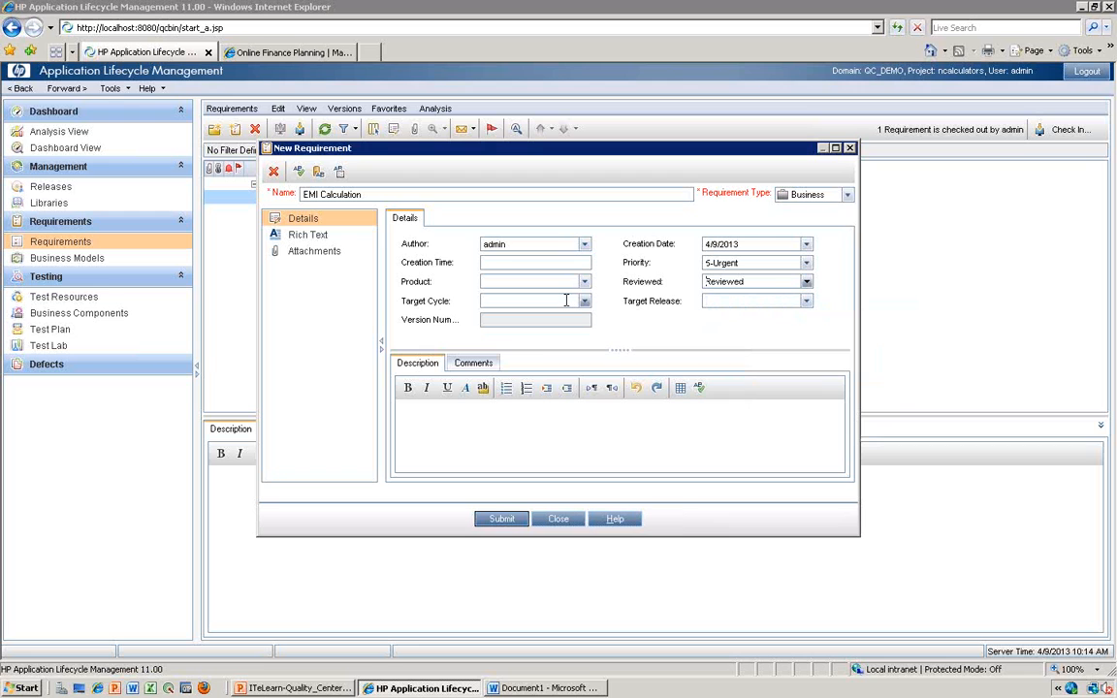
- Look at the release and cycle boxes in the Word document, and return to the new requirement in Application Lifecycle Management
click(492, 687)
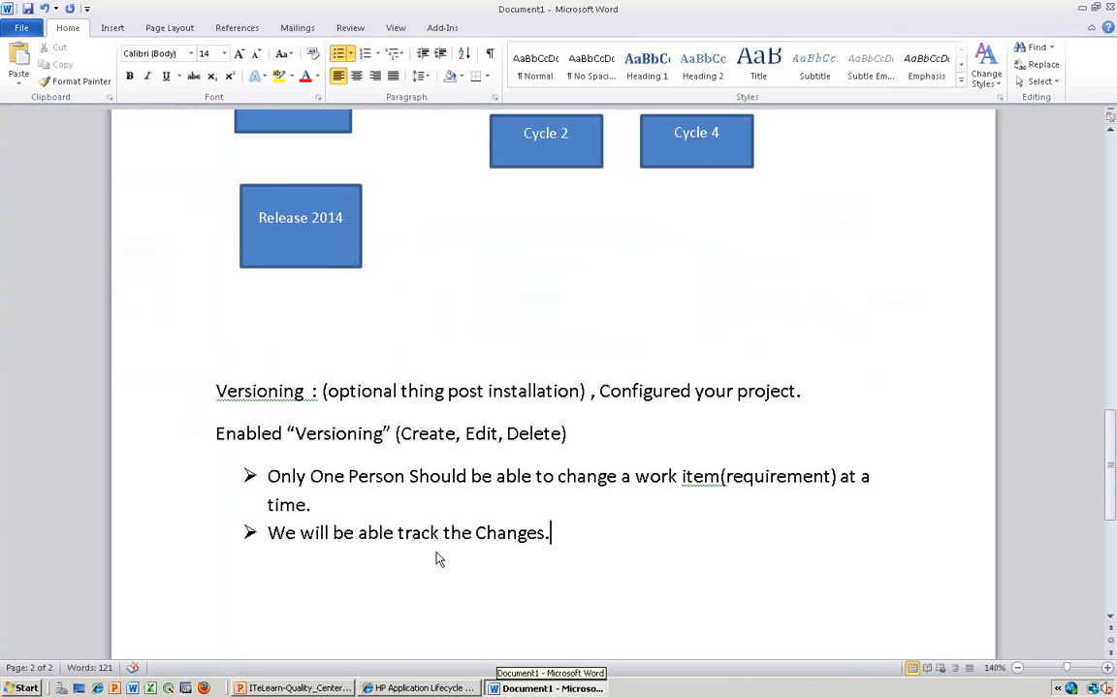
click(534, 347)
key(Up)
key(Up)
key(Up)
key(Up)
key(Up)
key(Up)
key(Up)
key(Up)
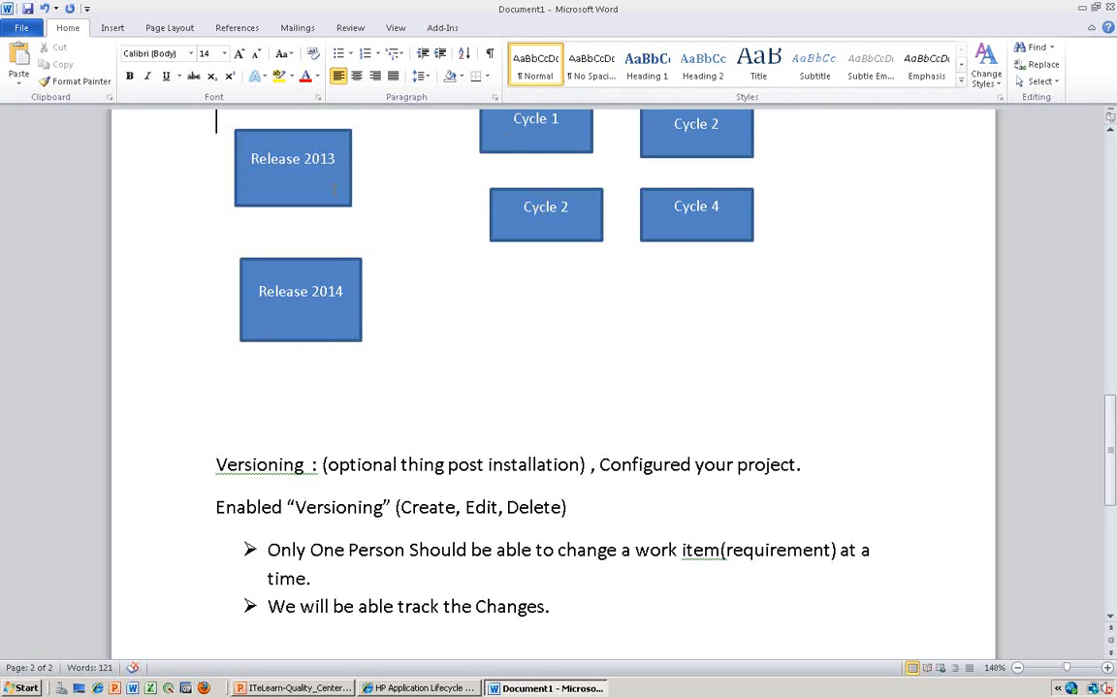
click(534, 138)
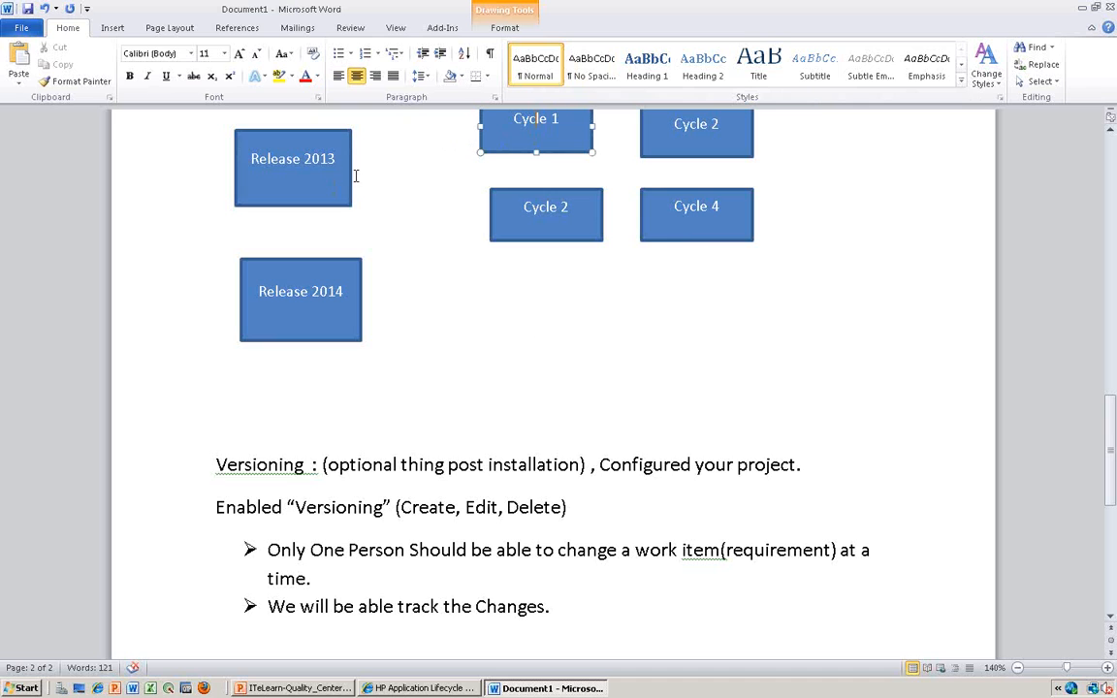
key(alt+Tab)
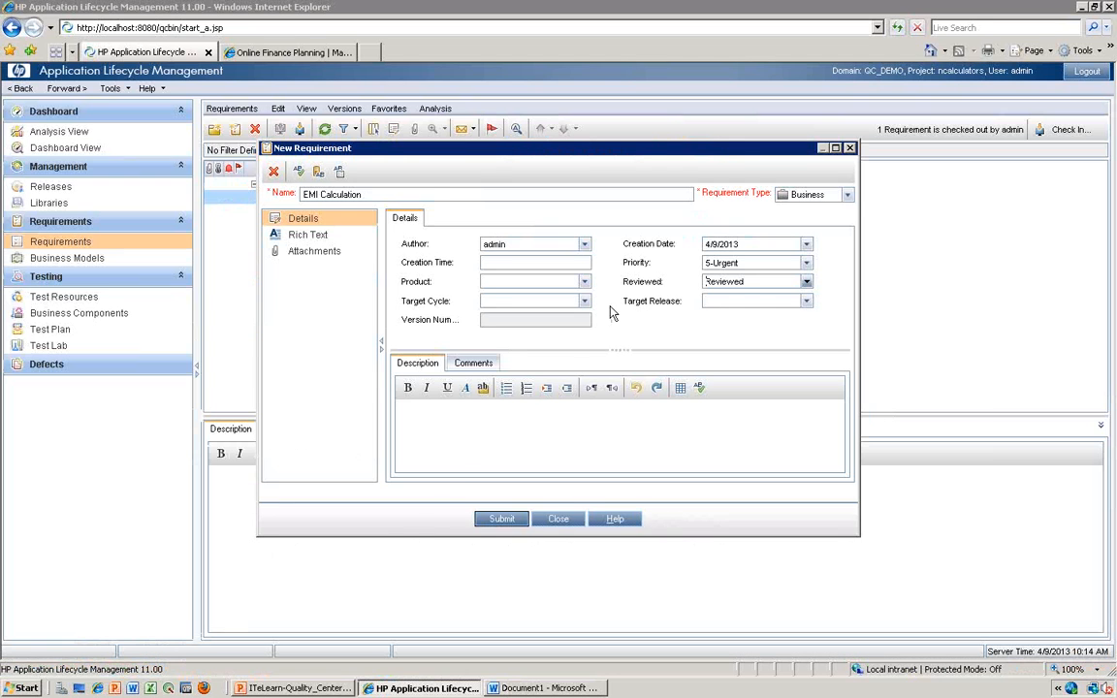
- Assign the new requirement to target cycle Cycle 1 of Rel_2013 in the 2013 release folder
click(584, 301)
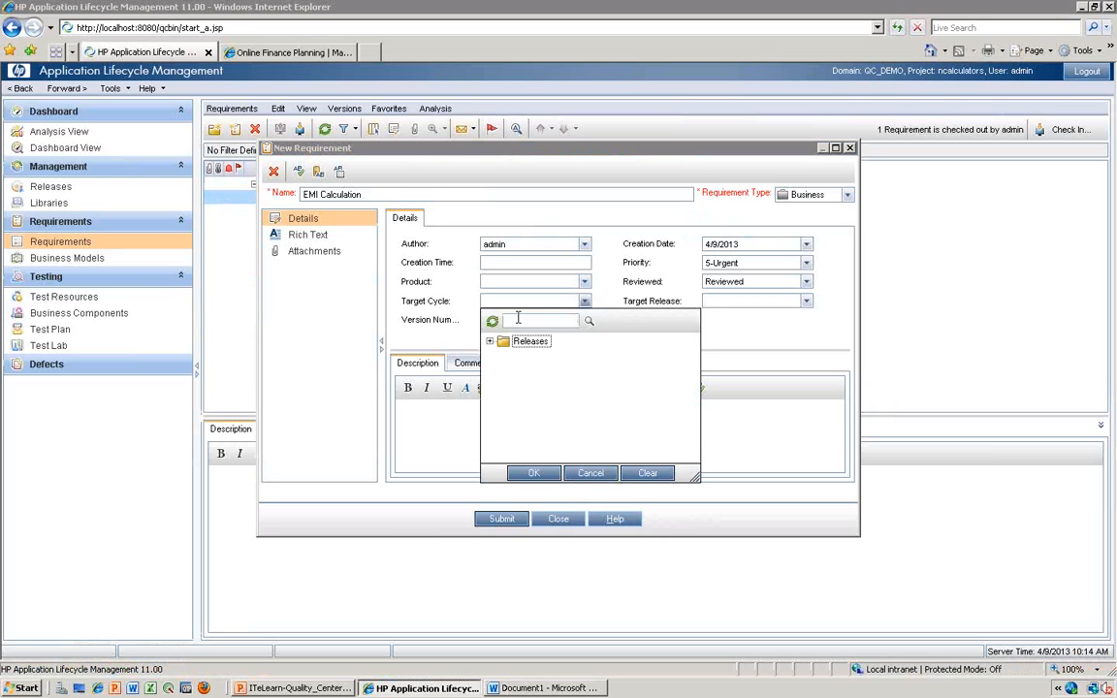
click(489, 341)
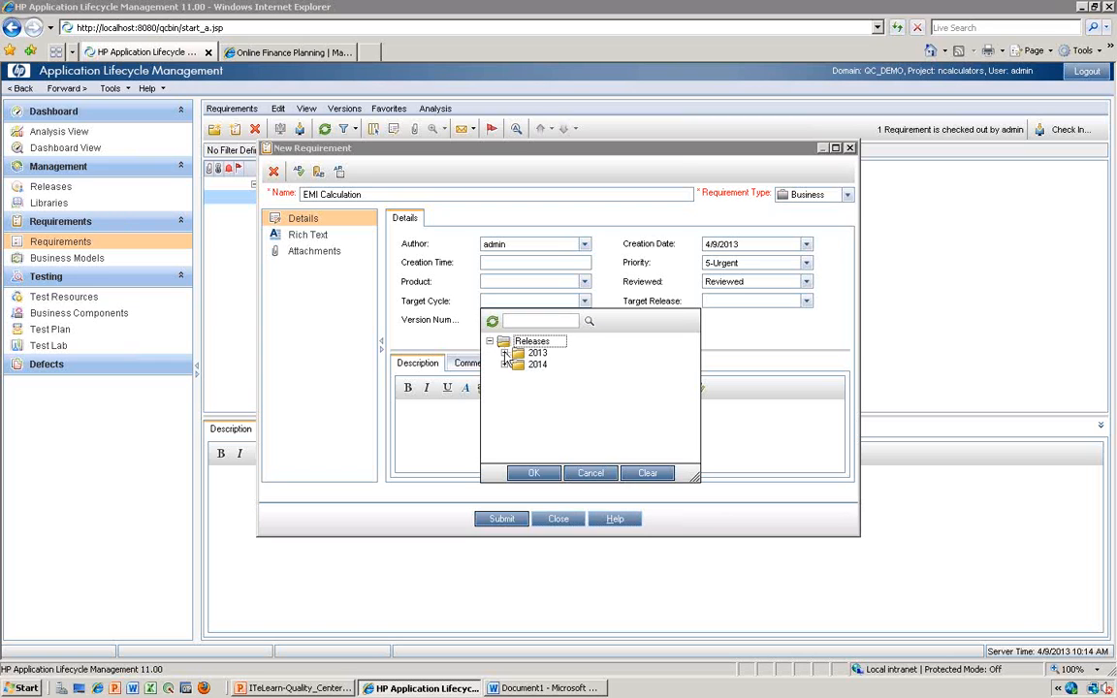
click(505, 353)
click(519, 365)
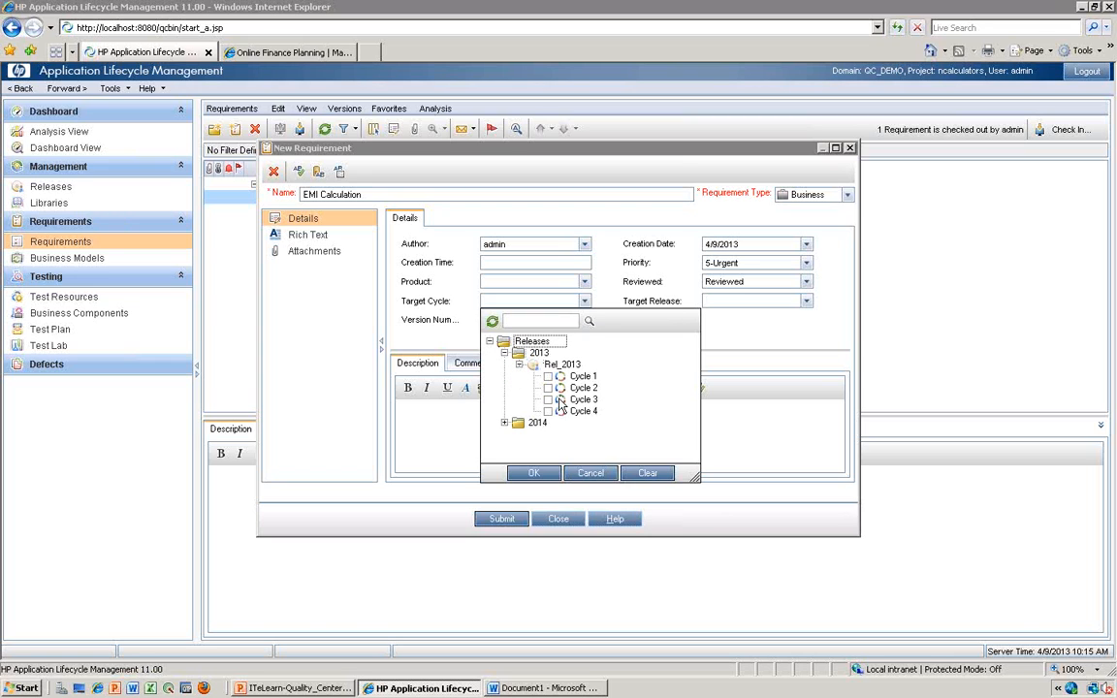
click(547, 376)
click(534, 472)
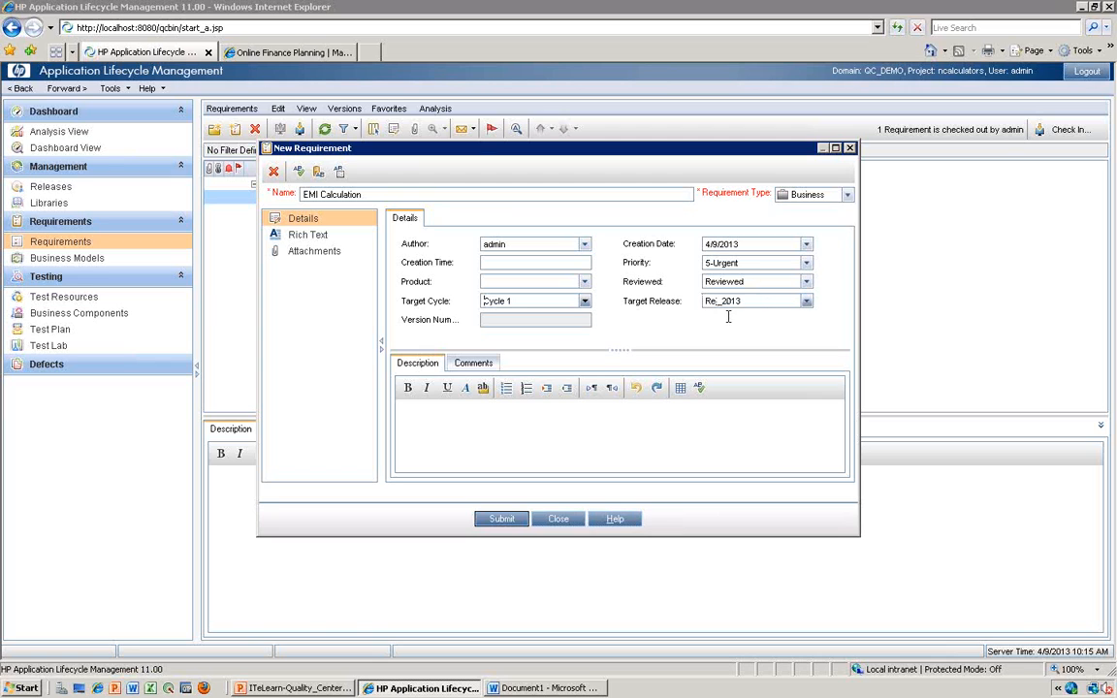
- Enter the description "EMI Calculation", submit the requirement and close the new requirement form
click(425, 424)
text(EMI Calc)
key(BackSpace)
key(BackSpace)
key(BackSpace)
text(tio)
click(500, 519)
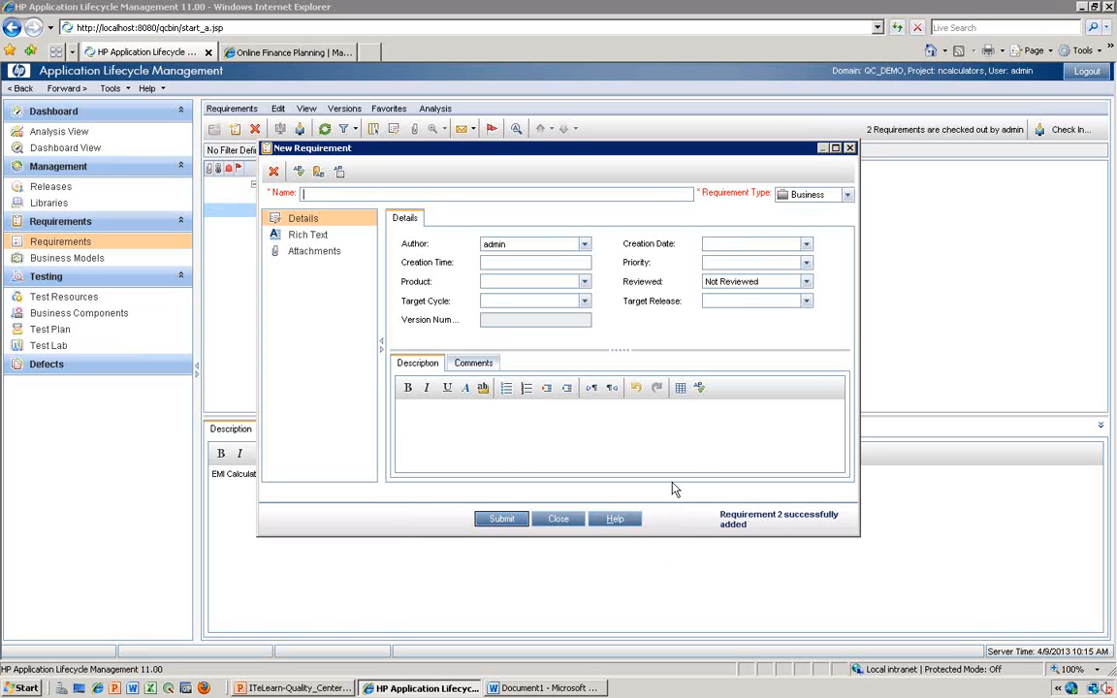
click(558, 520)
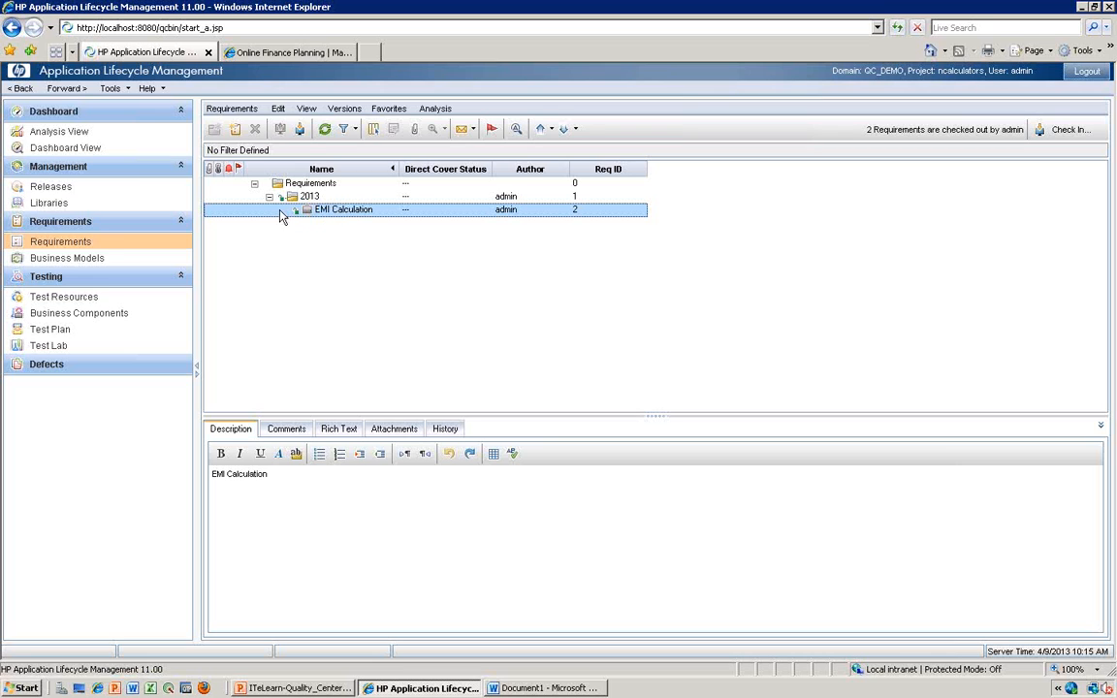
- Check in the EMI Calculation requirement with the change comment "First Version"
right_click(326, 209)
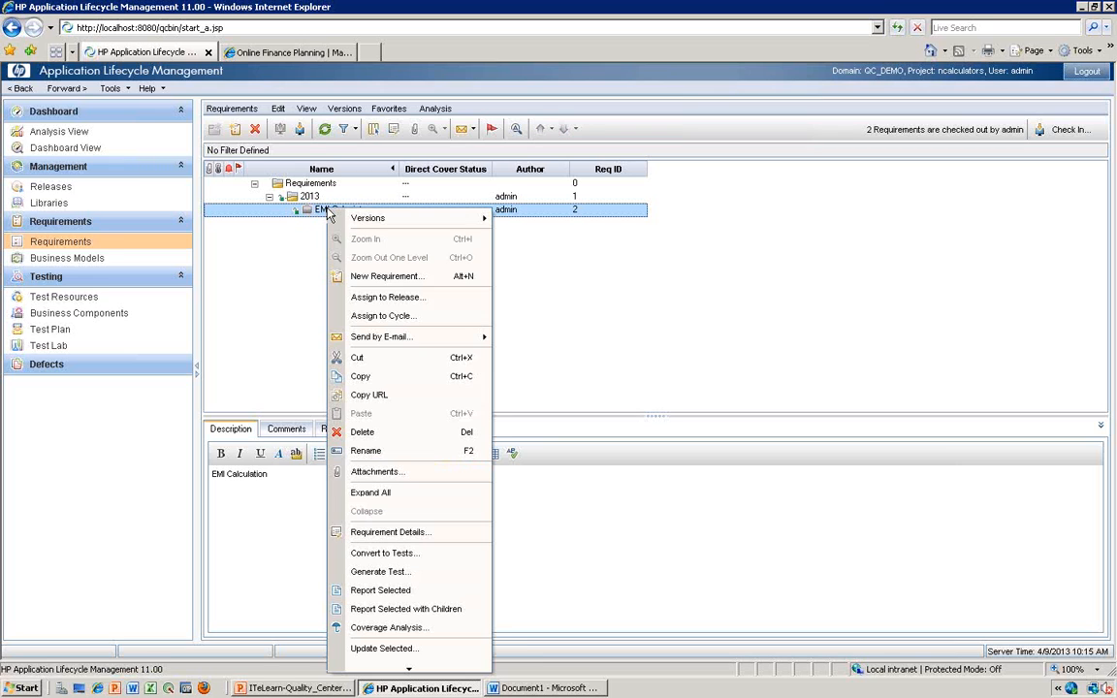
mouse_move(351, 225)
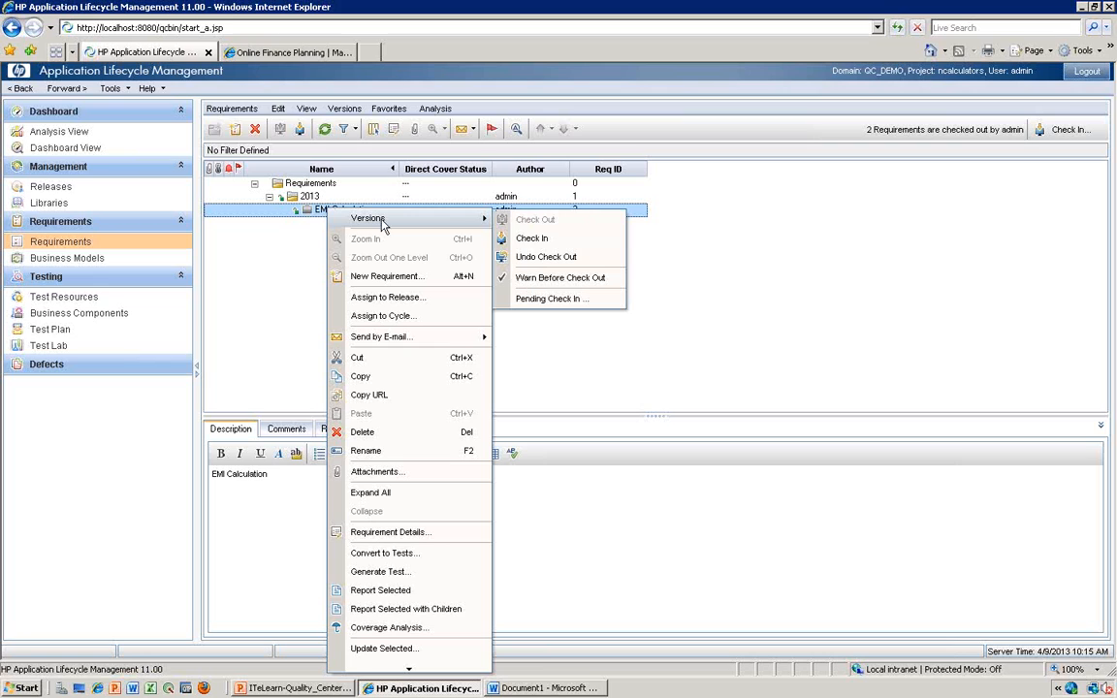
click(523, 240)
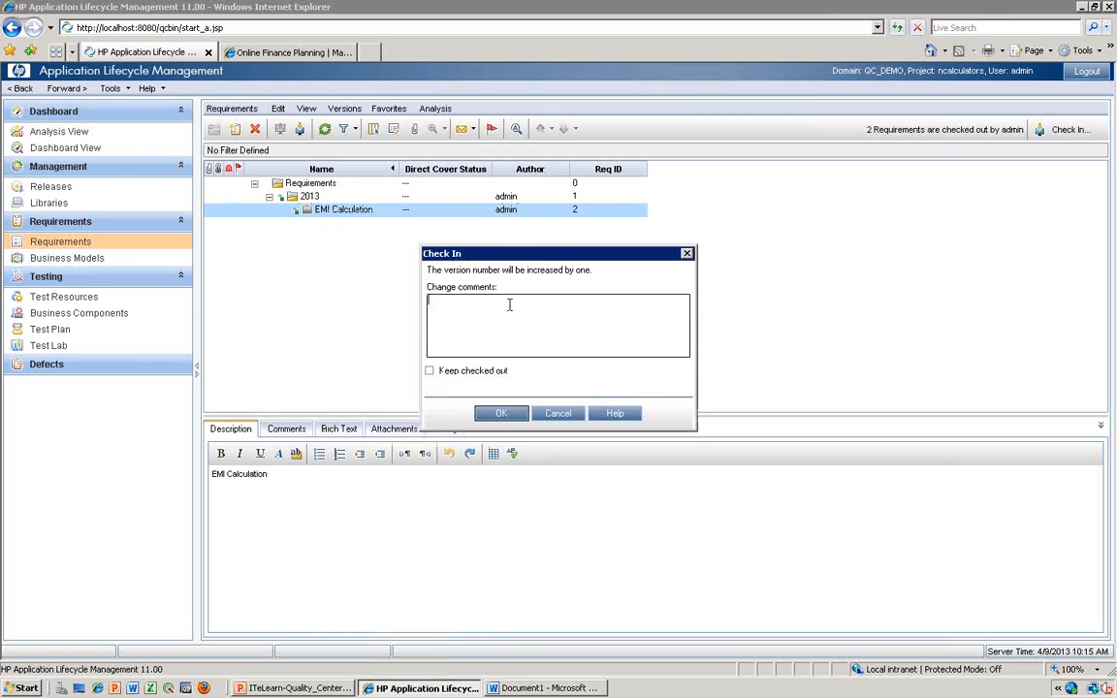
text(First Version)
click(501, 413)
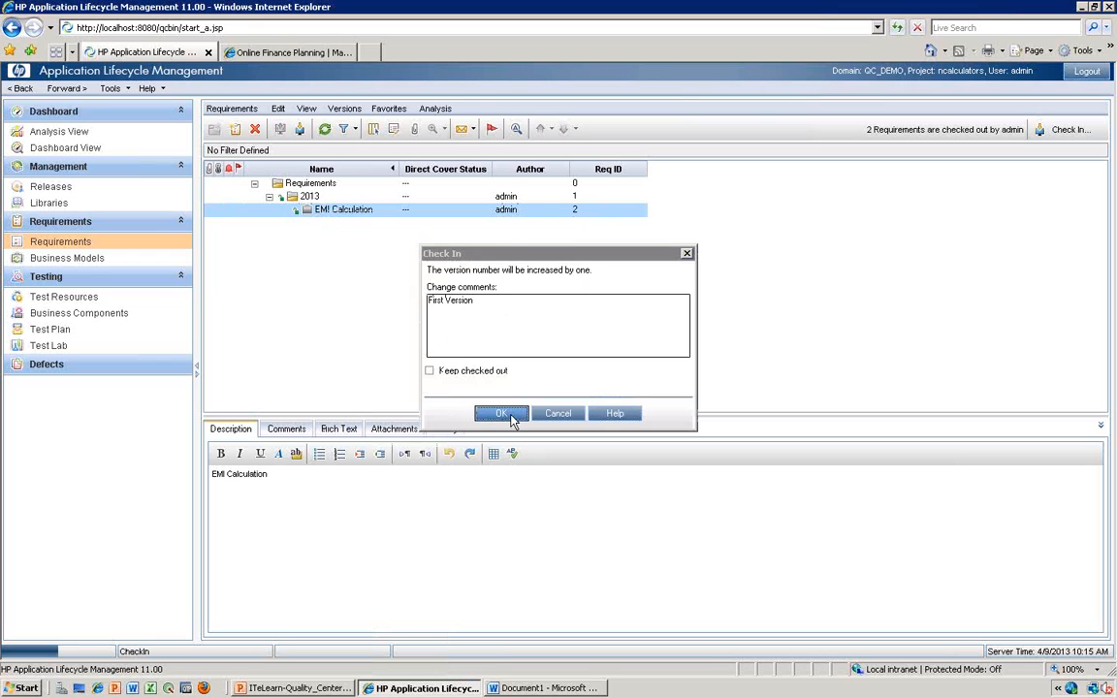
- Check in the 2013 requirement folder with the change comment "First Version"
click(301, 199)
right_click(301, 199)
mouse_move(330, 212)
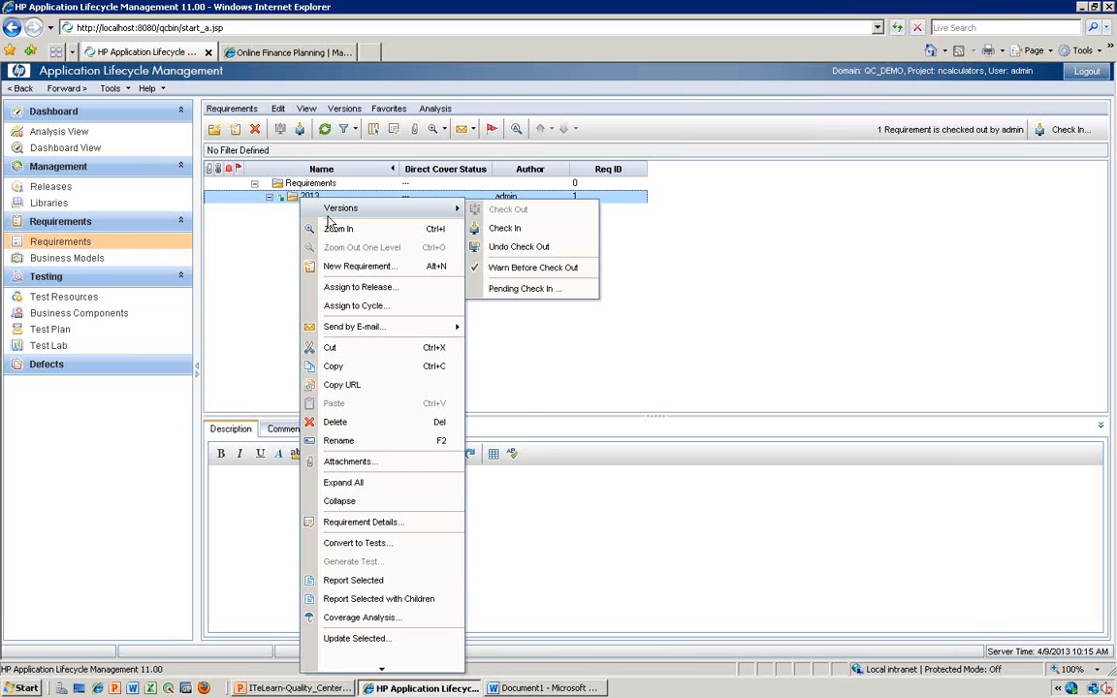
click(502, 229)
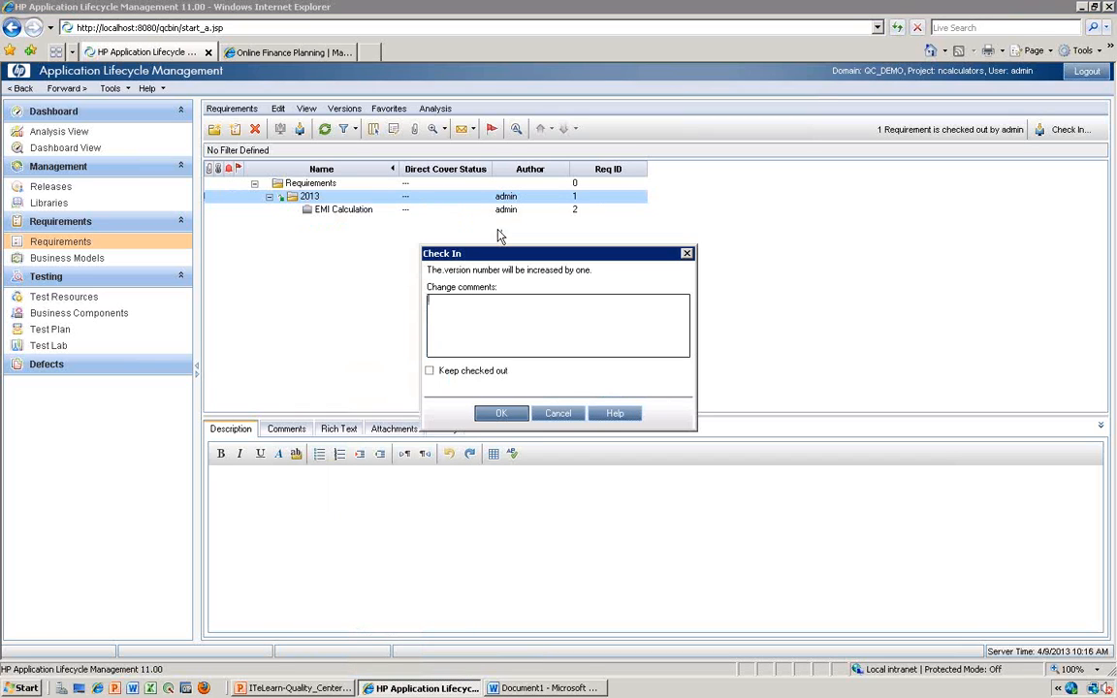
text(First Version)
click(508, 414)
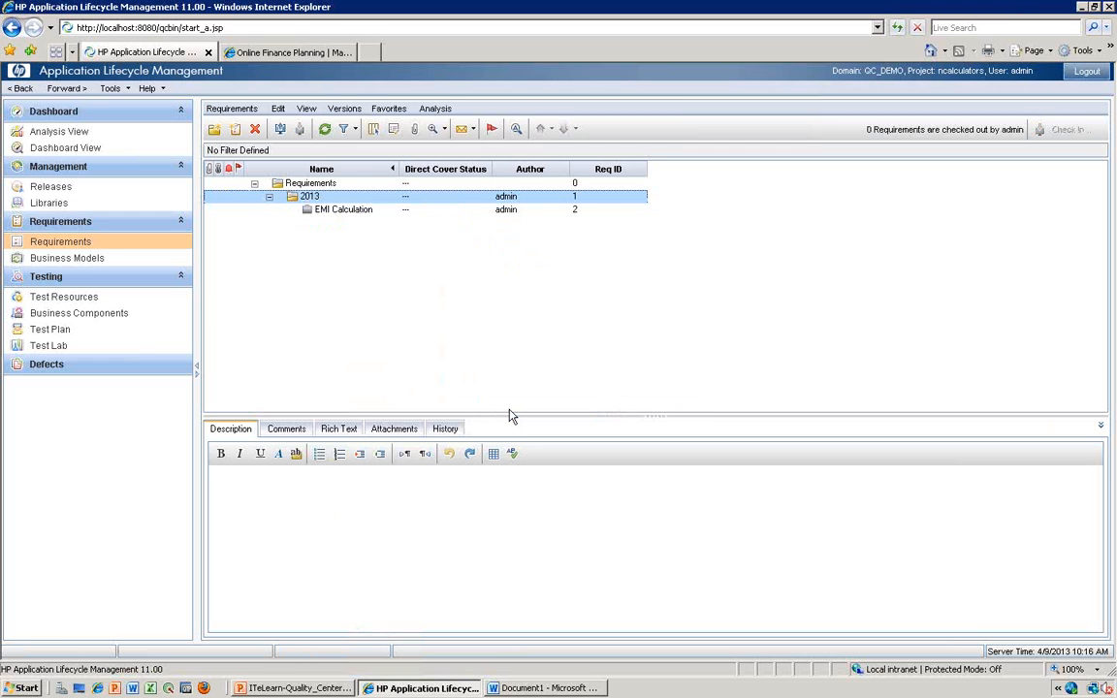
- Switch to the Word notes and add the unbulleted line "Configuration Management :" below the versioning bullets
click(546, 689)
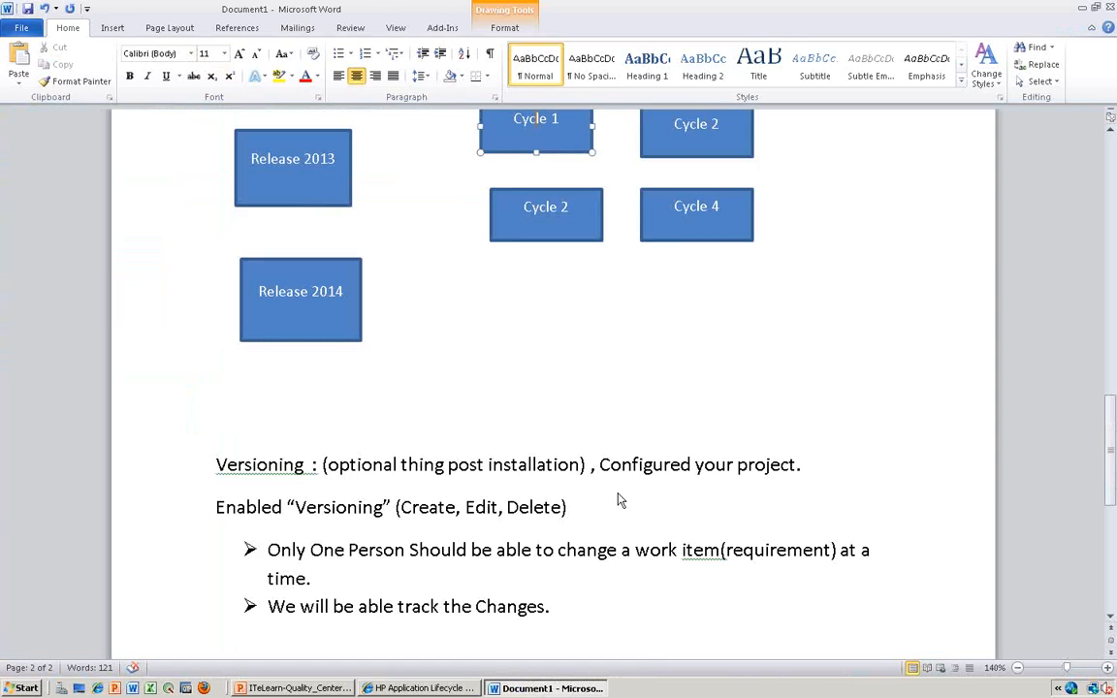
click(573, 611)
key(Return)
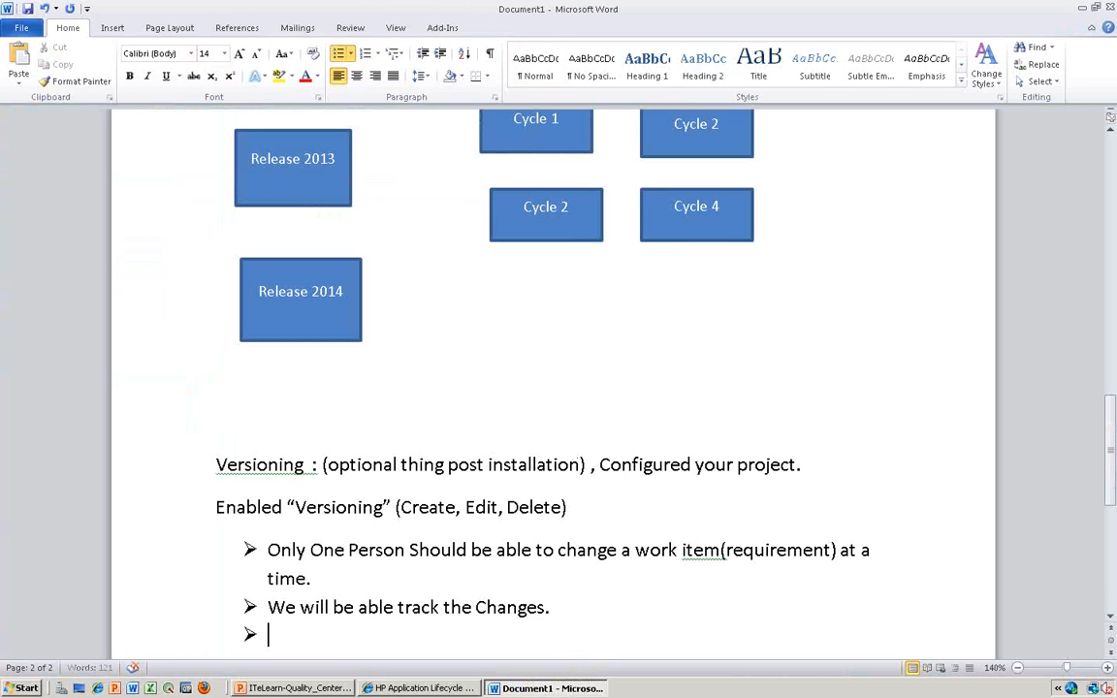
key(Return)
text(Config)
key(alt)
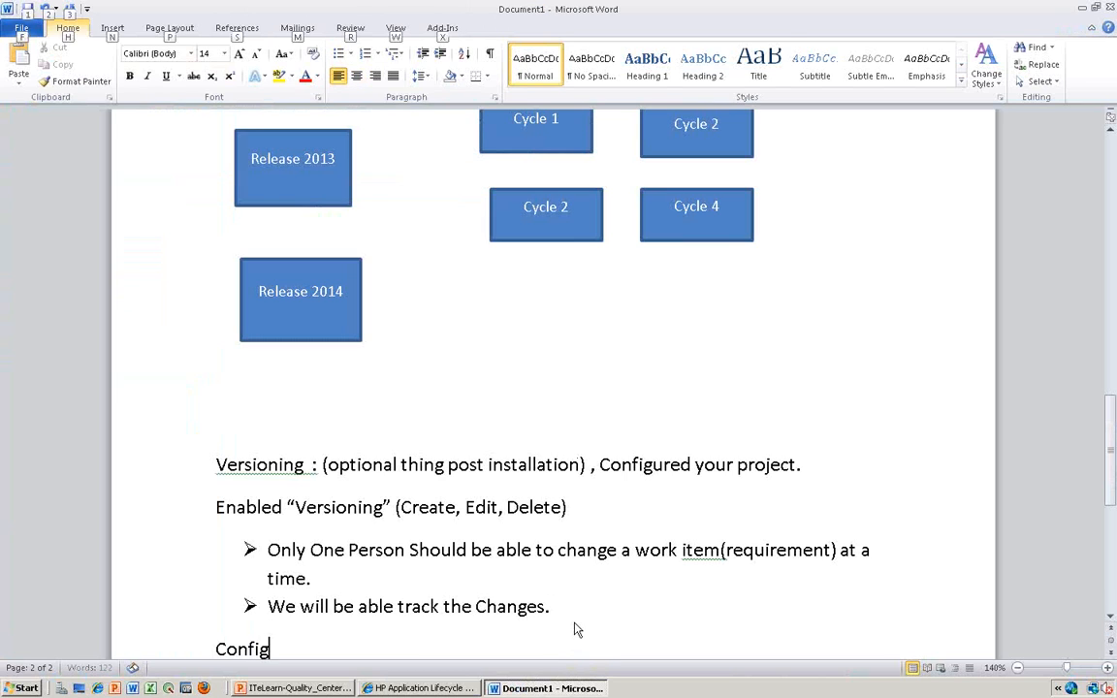
key(r)
key(a)
key(2)
key(Escape)
text(ur)
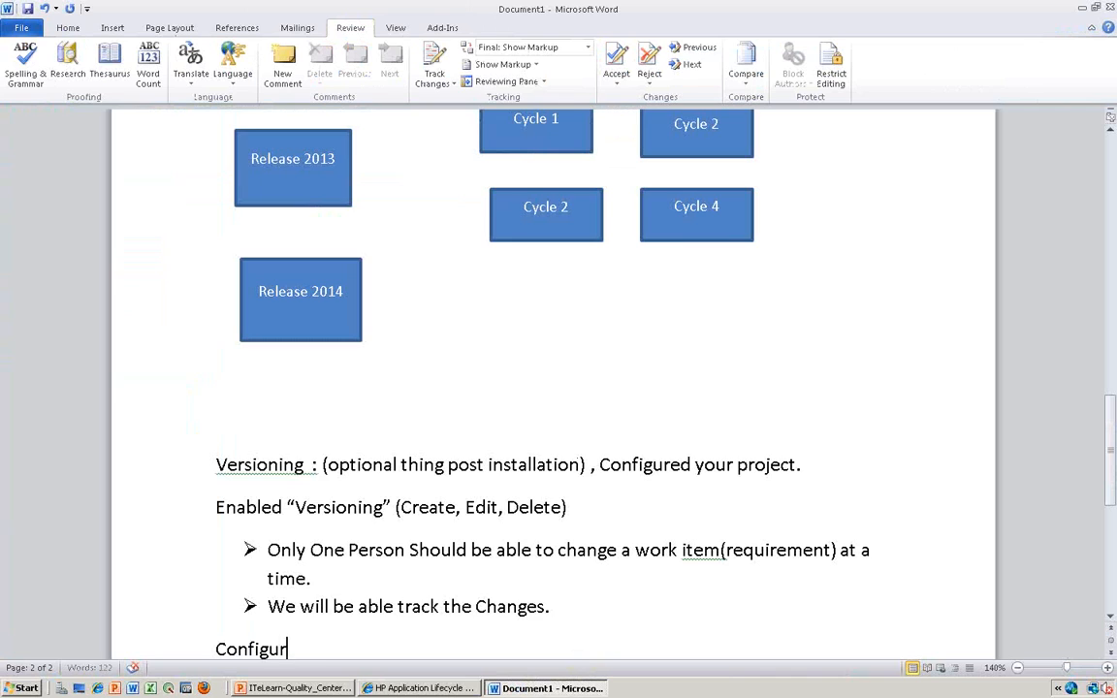
text(ation Management :)
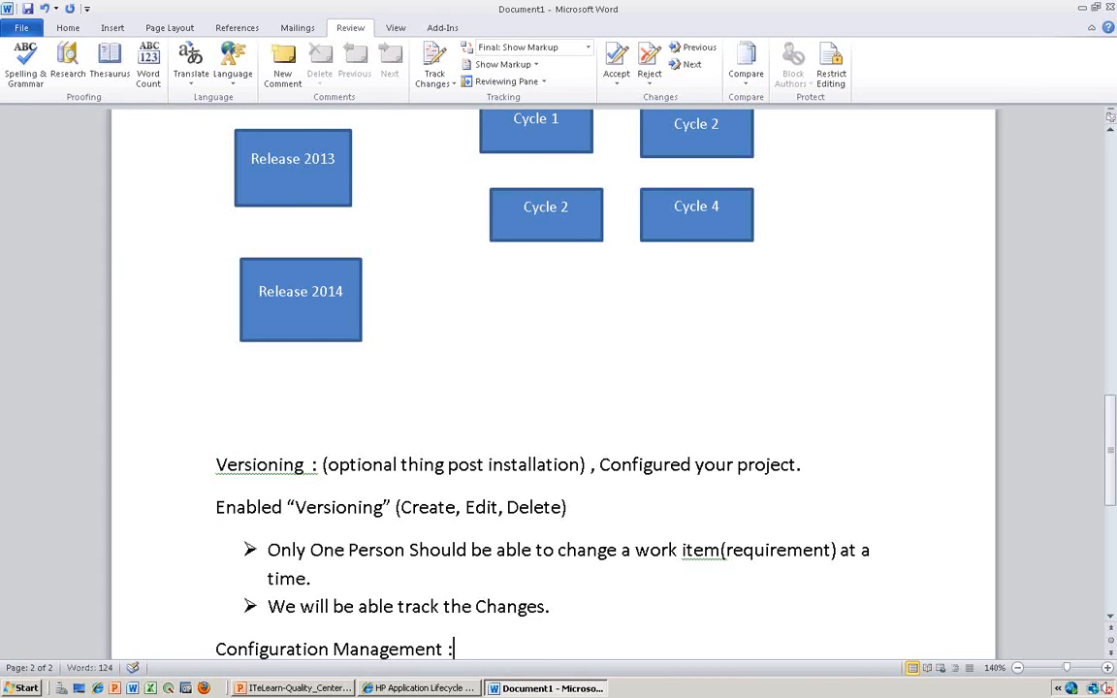
- Highlight the Configuration Management line and the word Versioning in the notes, and switch back to Application Lifecycle Management
key(shift+Home)
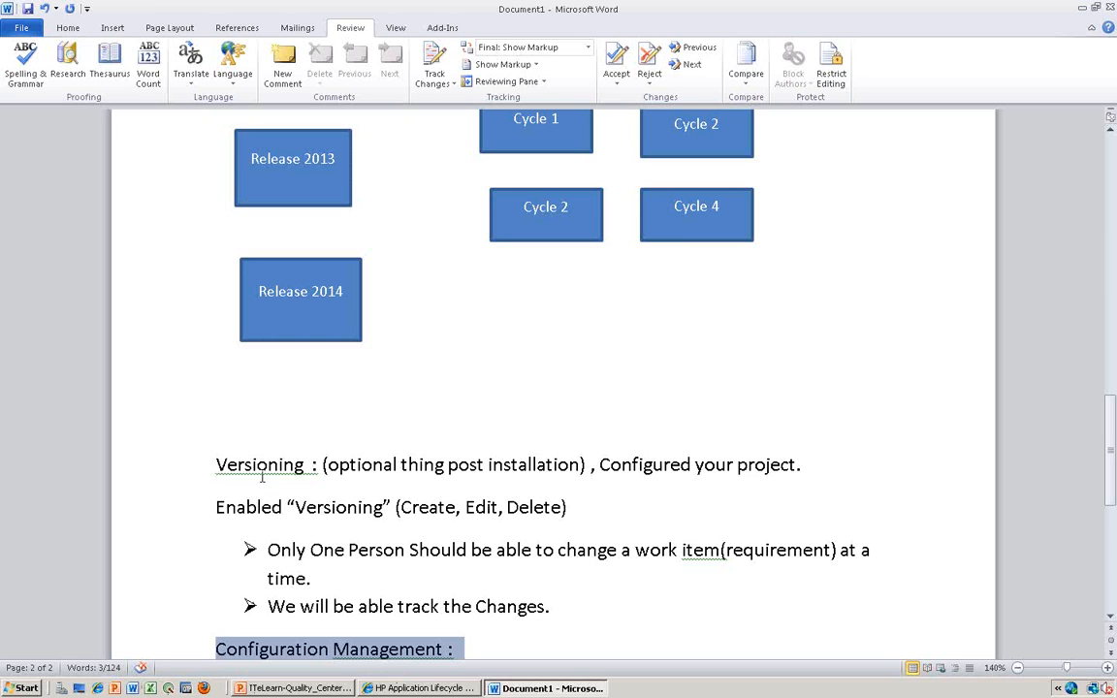
drag(215, 464, 310, 467)
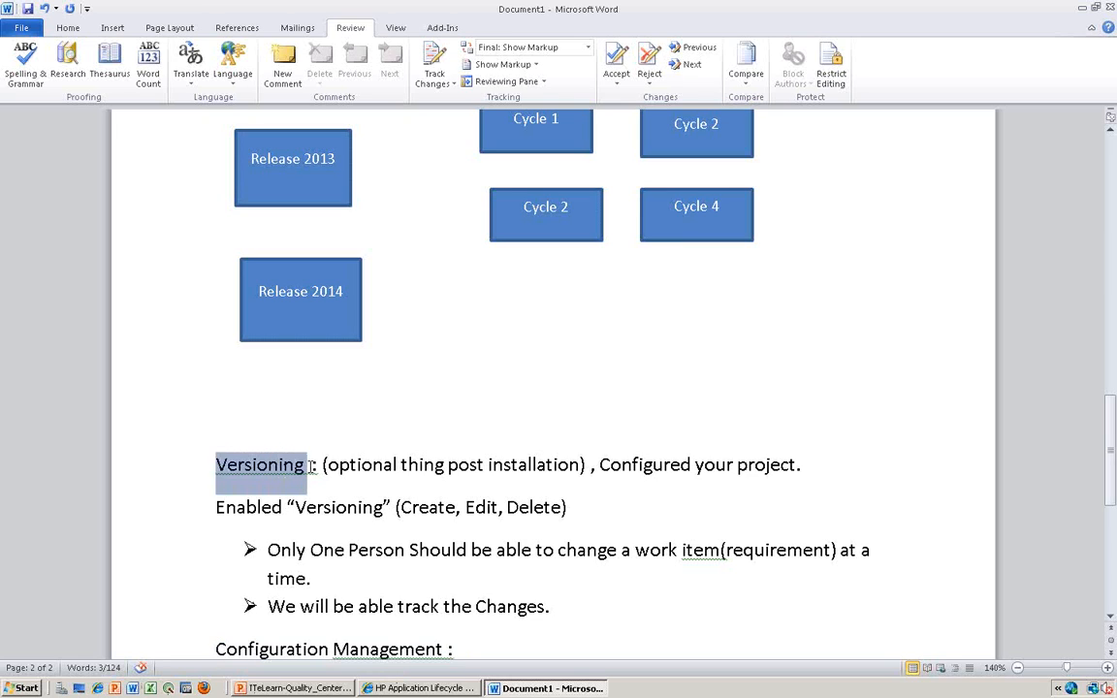
click(420, 688)
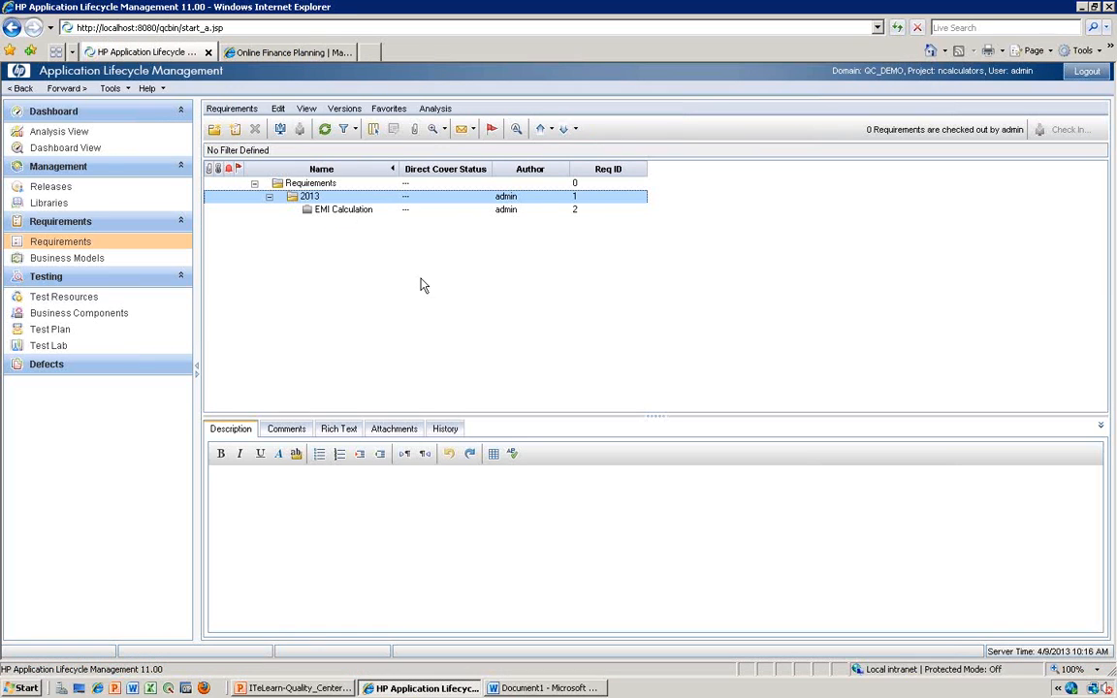
- Start deleting the EMI Calculation requirement, then decline the deletion confirmation
click(344, 209)
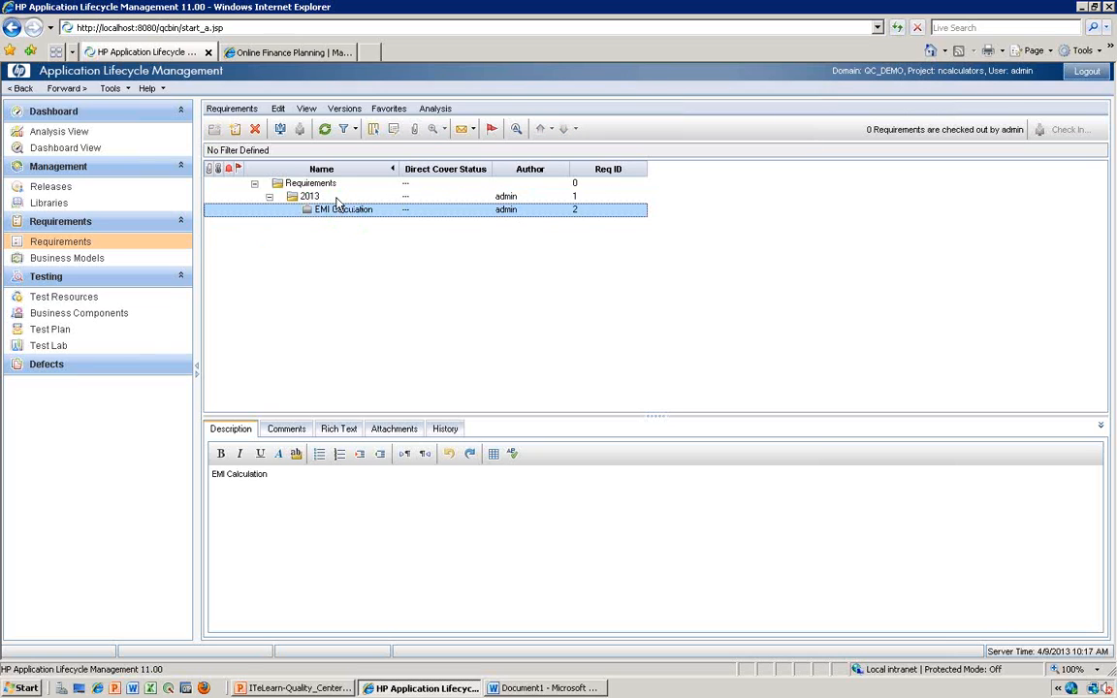
click(255, 131)
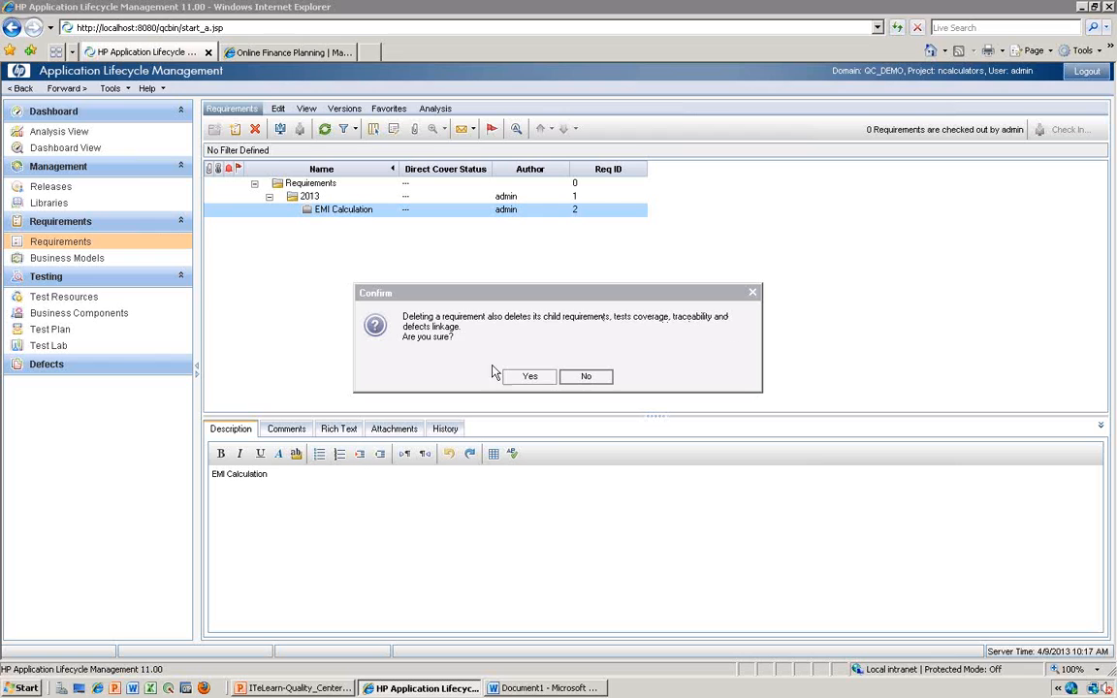
click(579, 379)
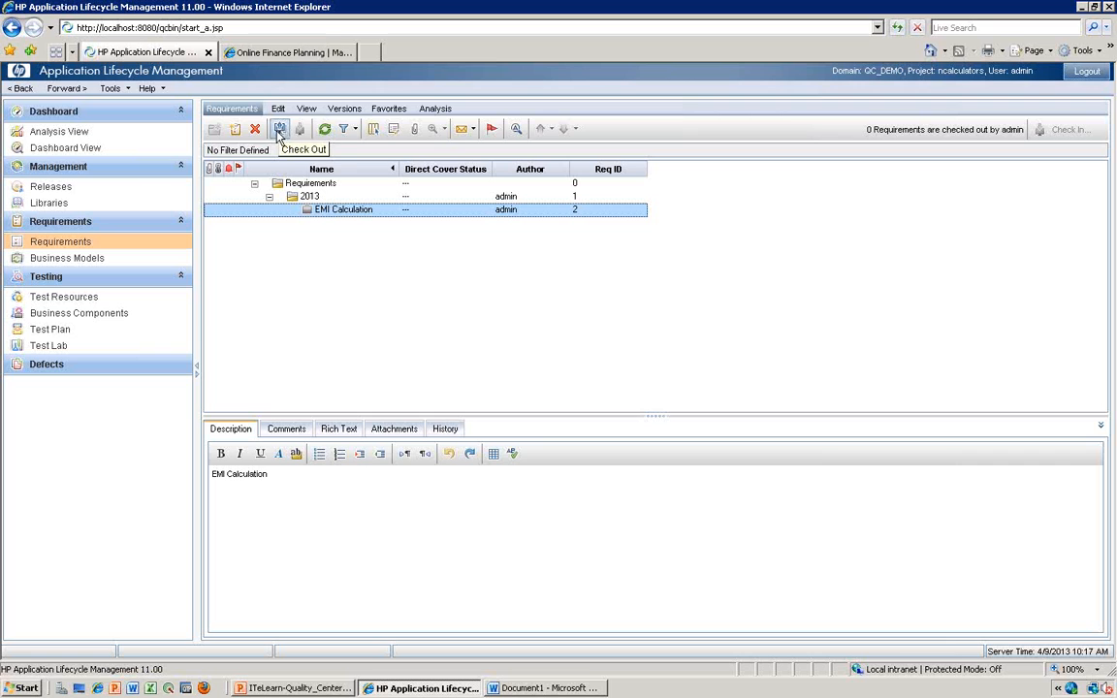
- Switch to the Word notes, highlight "optional thing post installation" and Enabled "Versioning", and return to Application Lifecycle Management
click(545, 688)
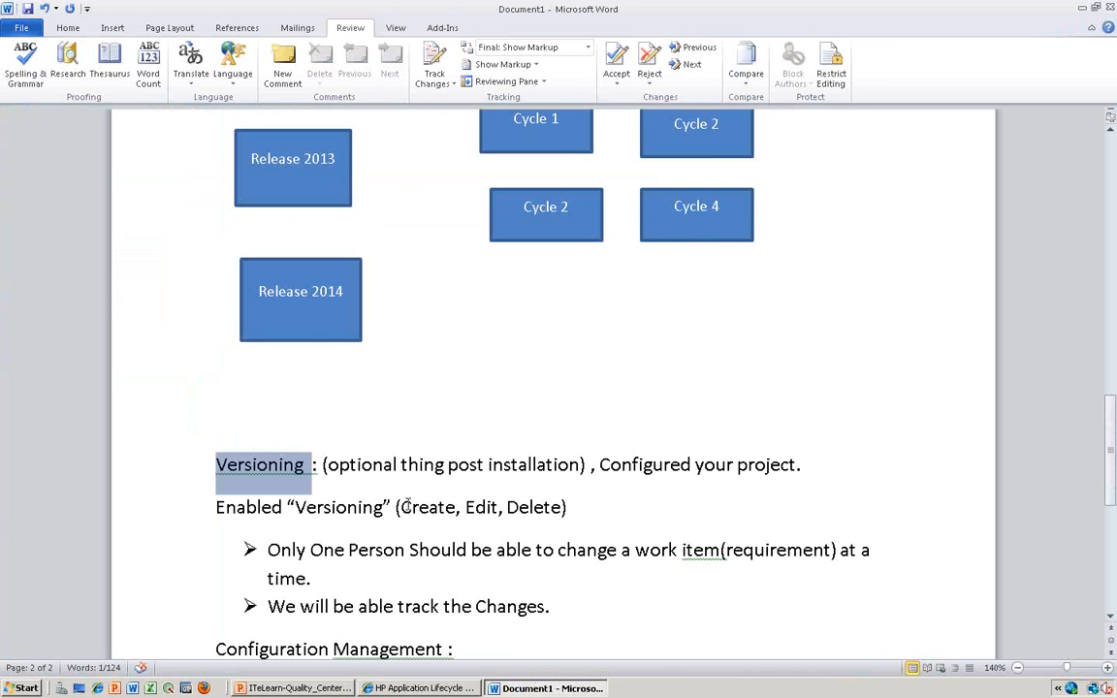
drag(325, 465, 579, 465)
drag(216, 507, 383, 507)
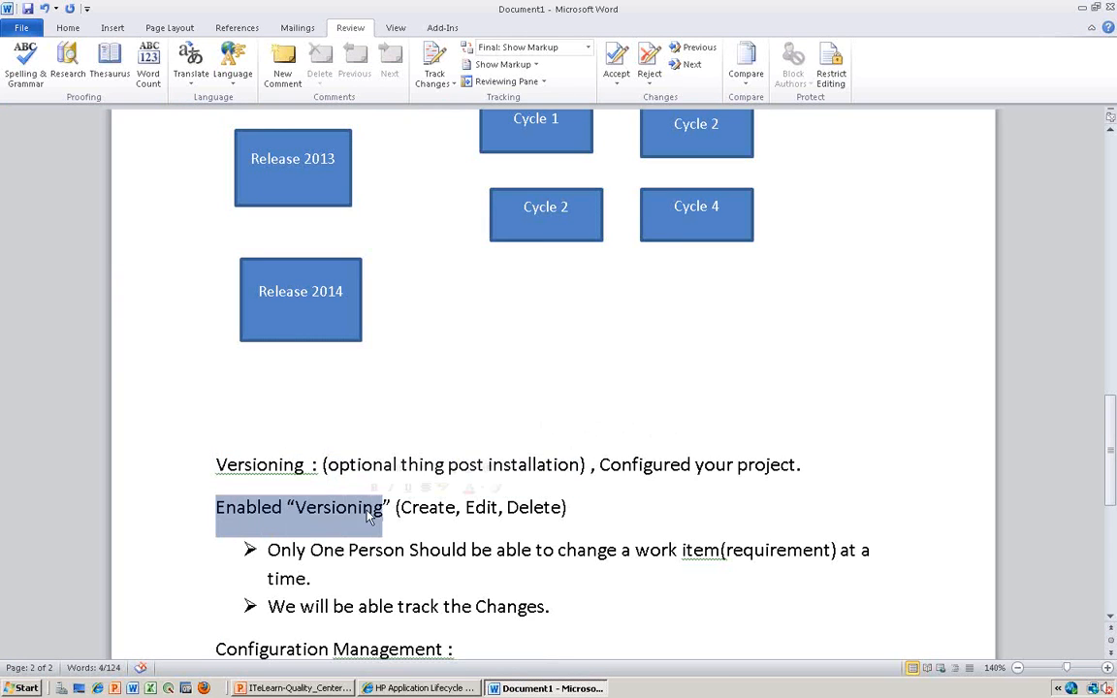
click(545, 695)
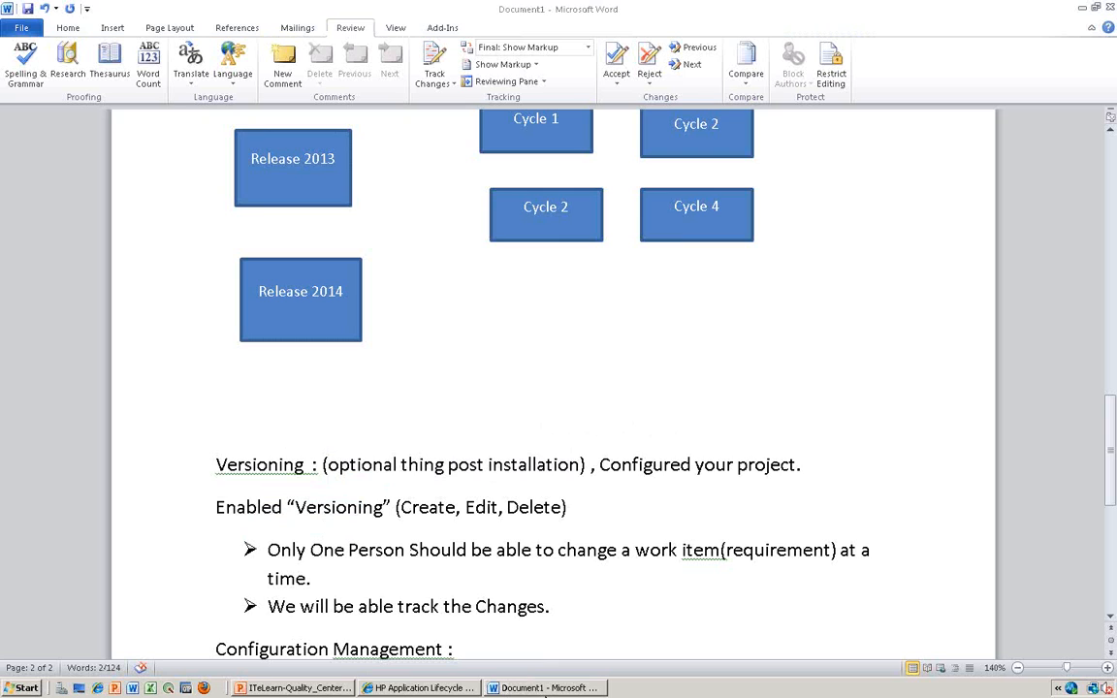
click(540, 689)
click(540, 689)
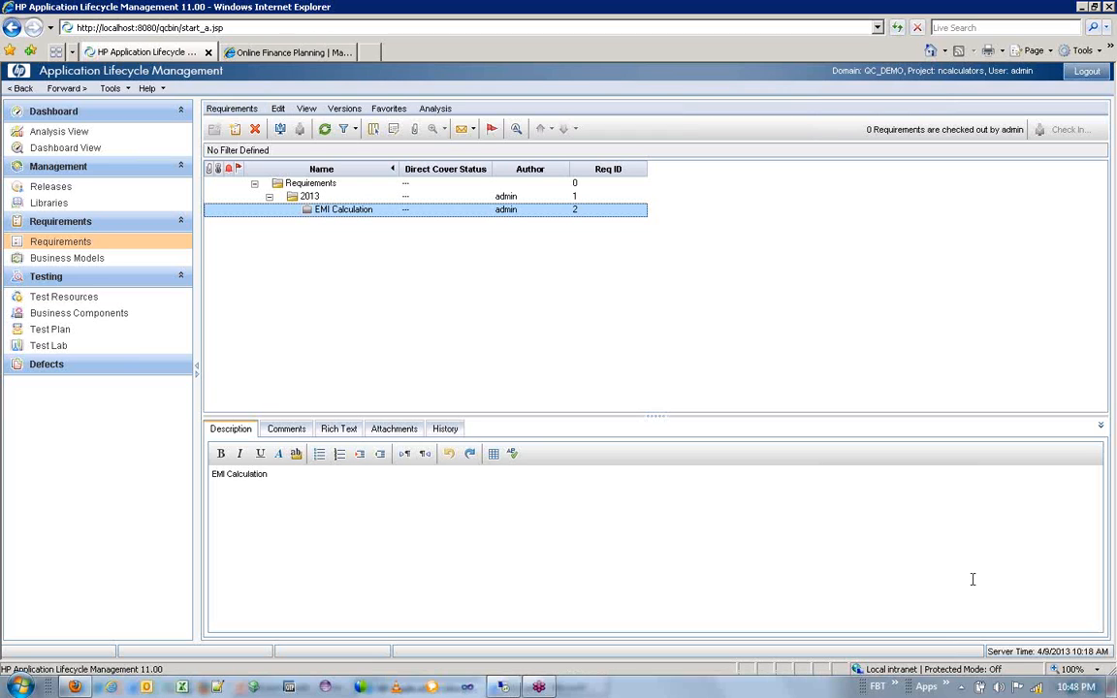
- In the Libraries module, examine the requirements, resources, components and tests content options for a new library, and close it without creating one
click(49, 205)
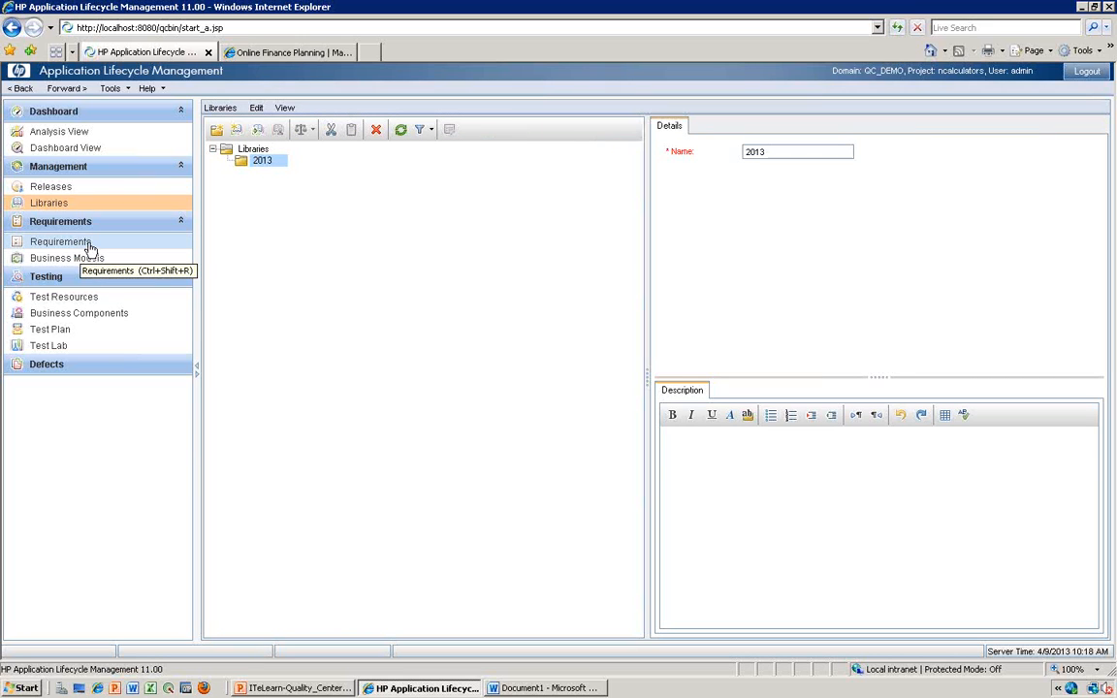
click(237, 130)
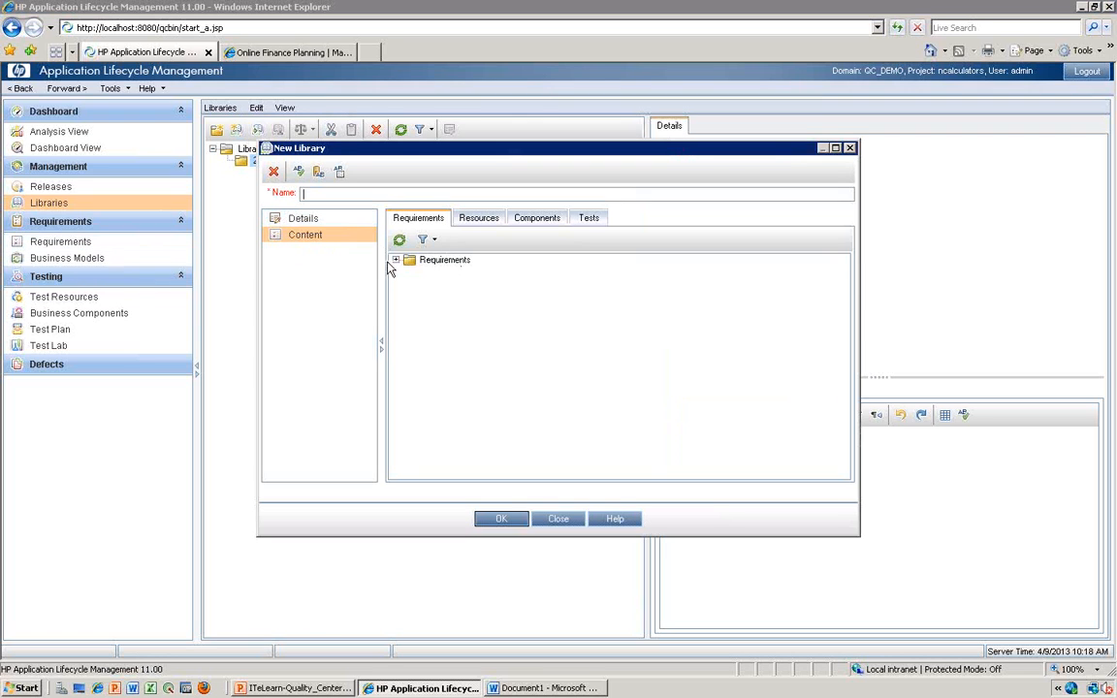
click(396, 260)
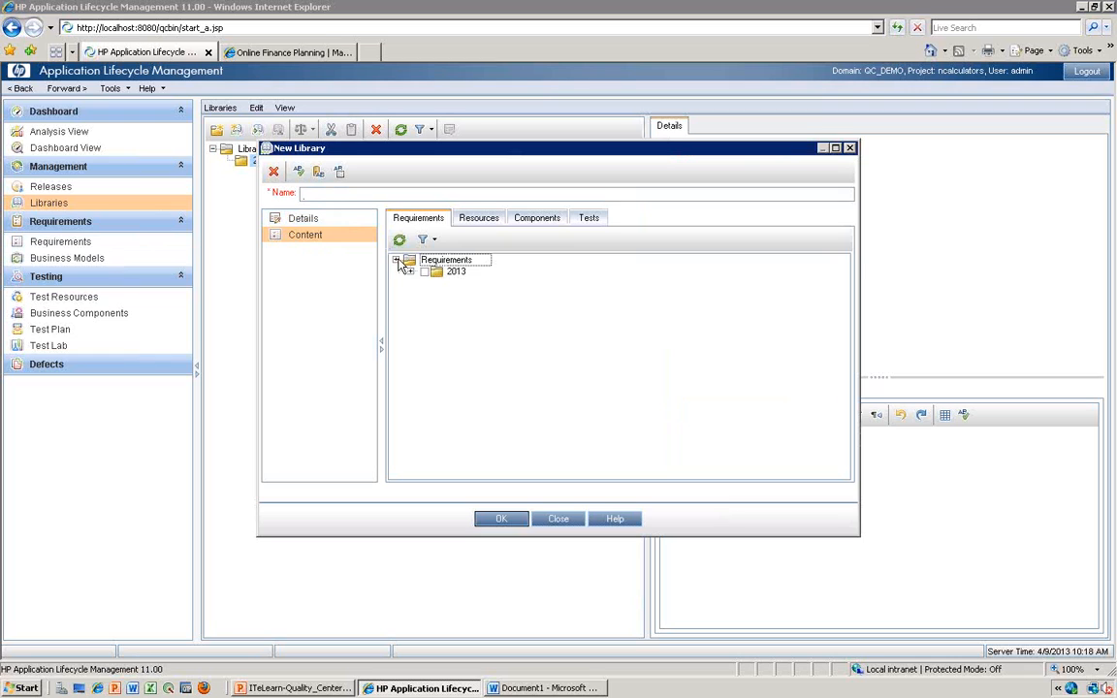
click(409, 271)
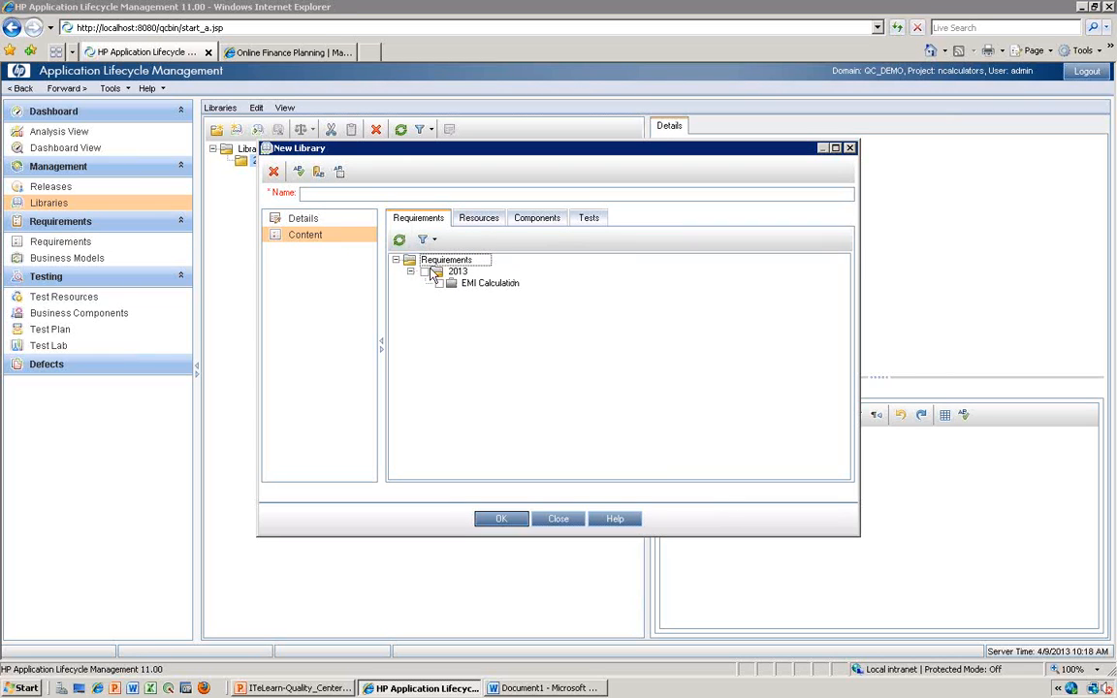
click(477, 219)
click(533, 219)
click(590, 220)
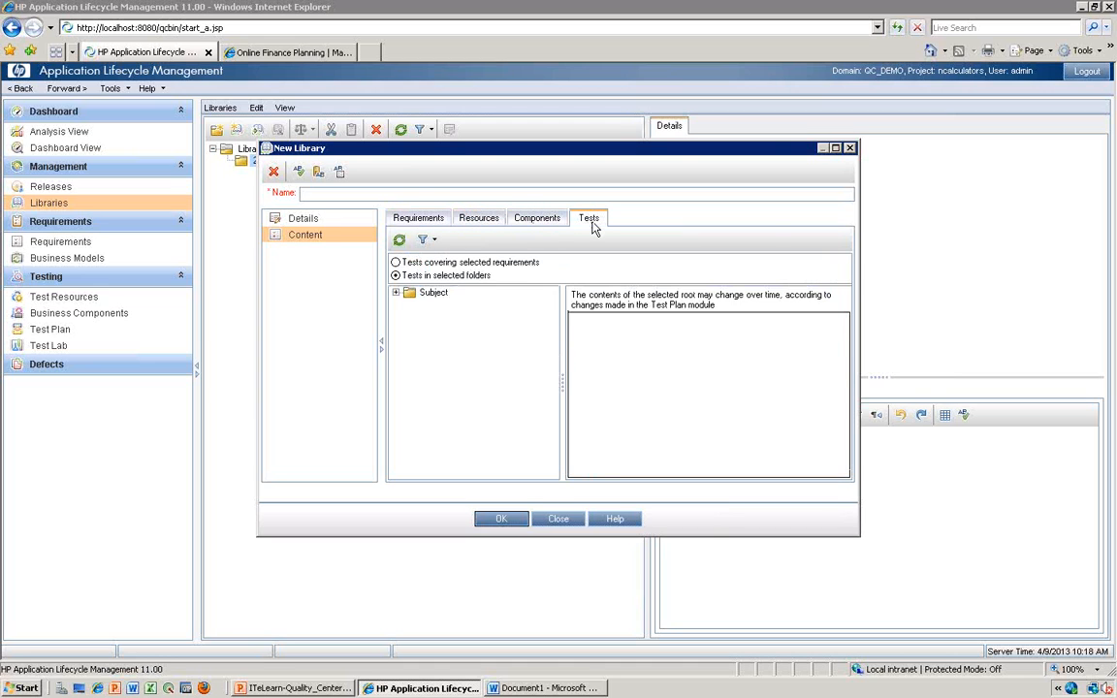
drag(640, 150, 534, 180)
click(744, 177)
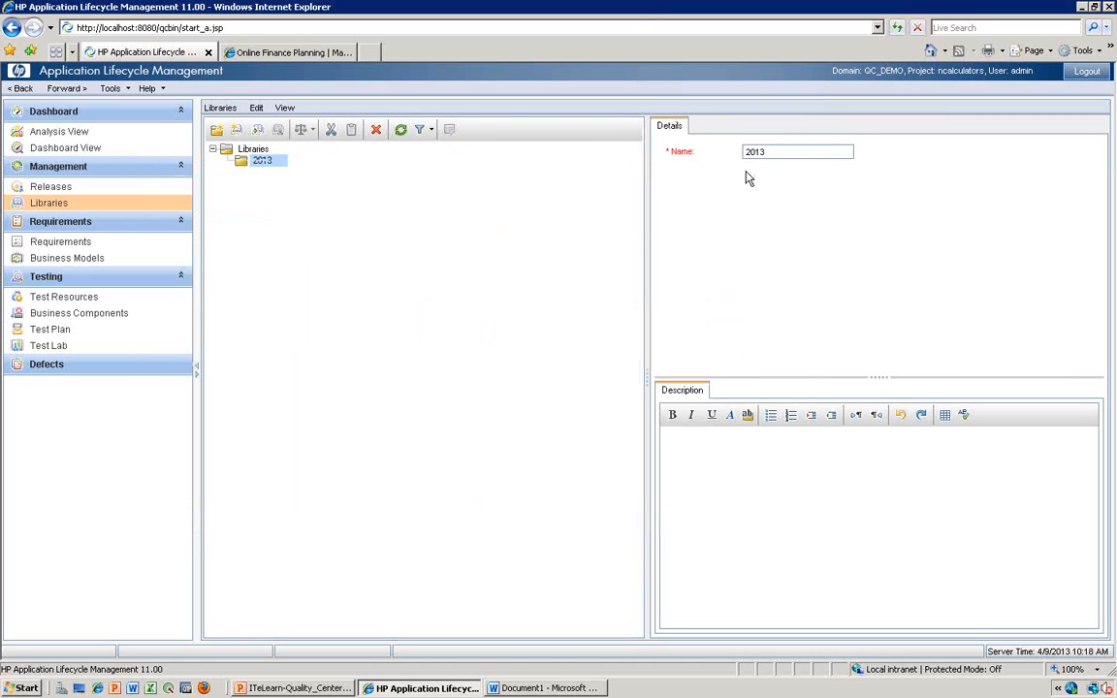
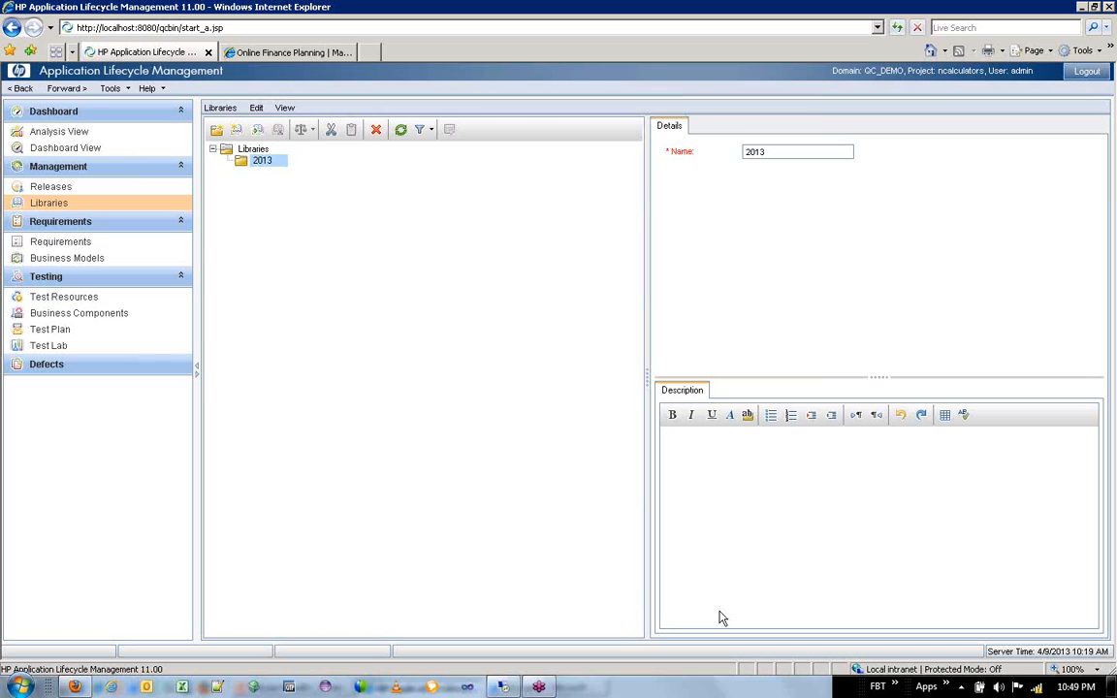
- Visit the Requirements and Releases modules in turn, and return to the Requirements module
key(alt)
click(49, 240)
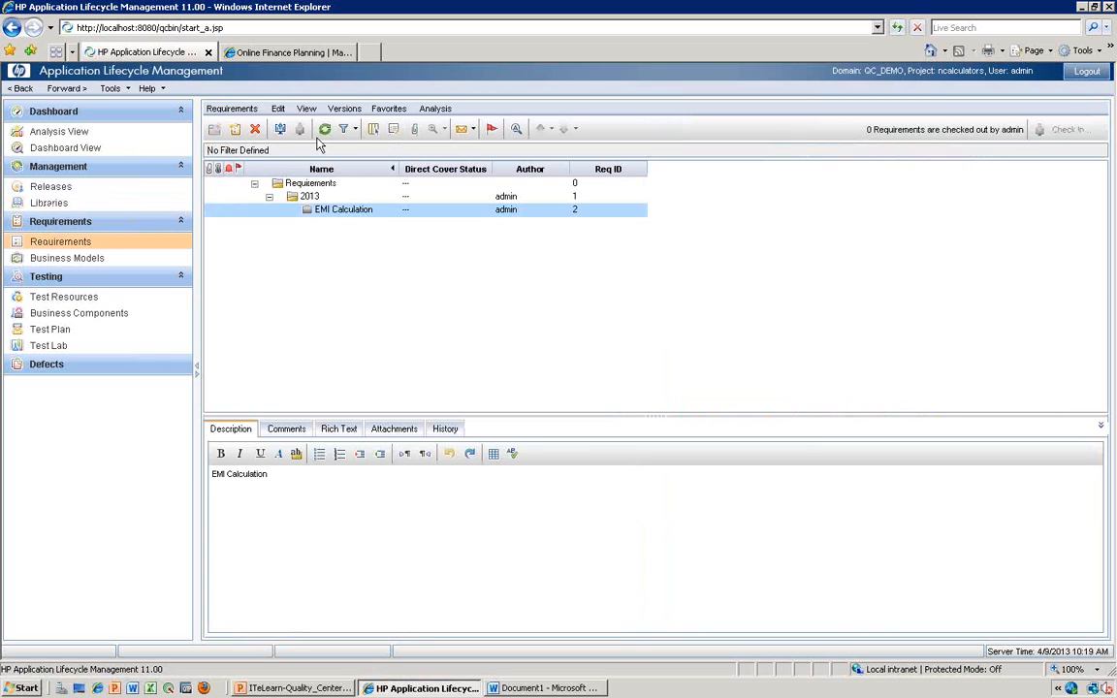
click(44, 185)
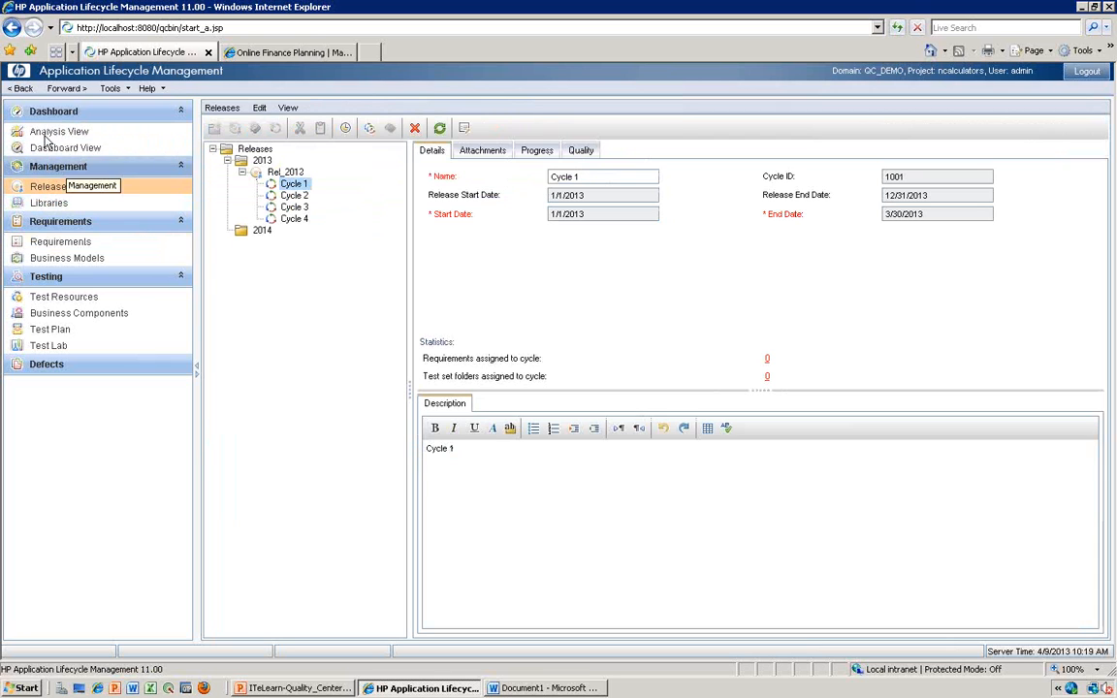
click(64, 243)
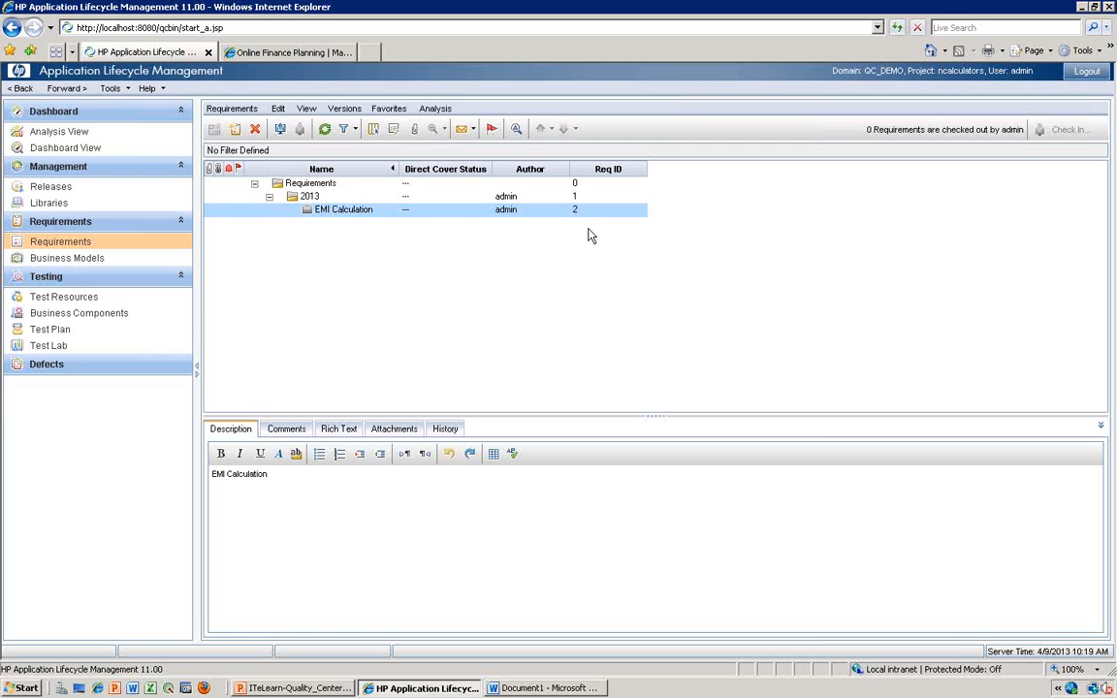
- Examine the version options available for the EMI Calculation requirement, and close them without choosing one
right_click(319, 211)
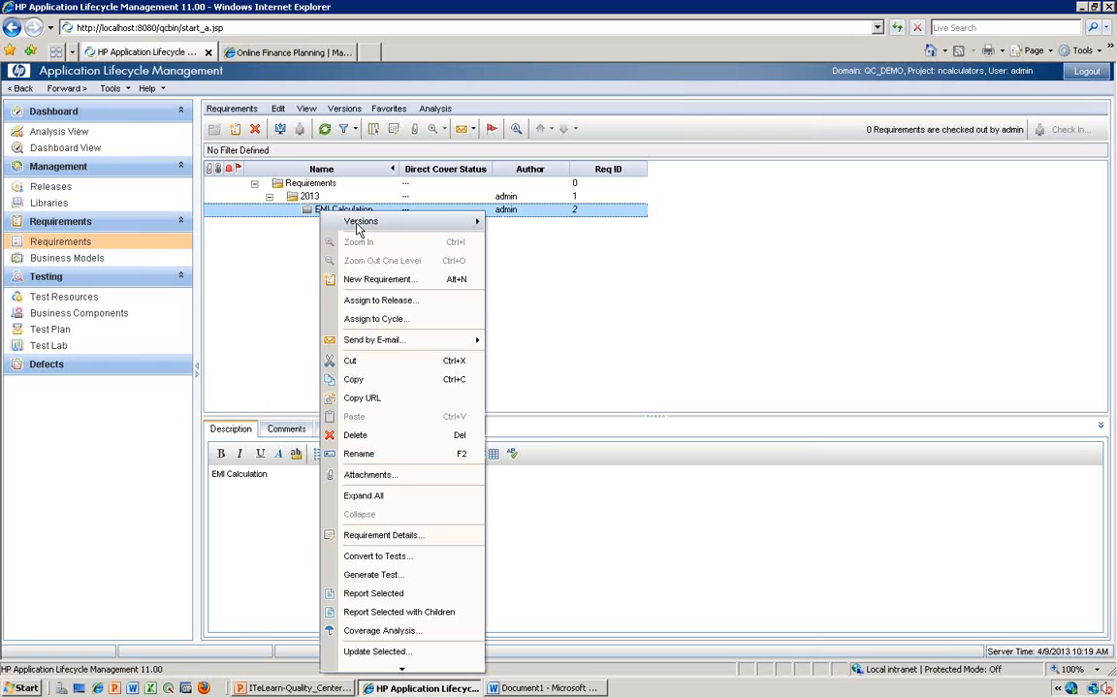
mouse_move(358, 226)
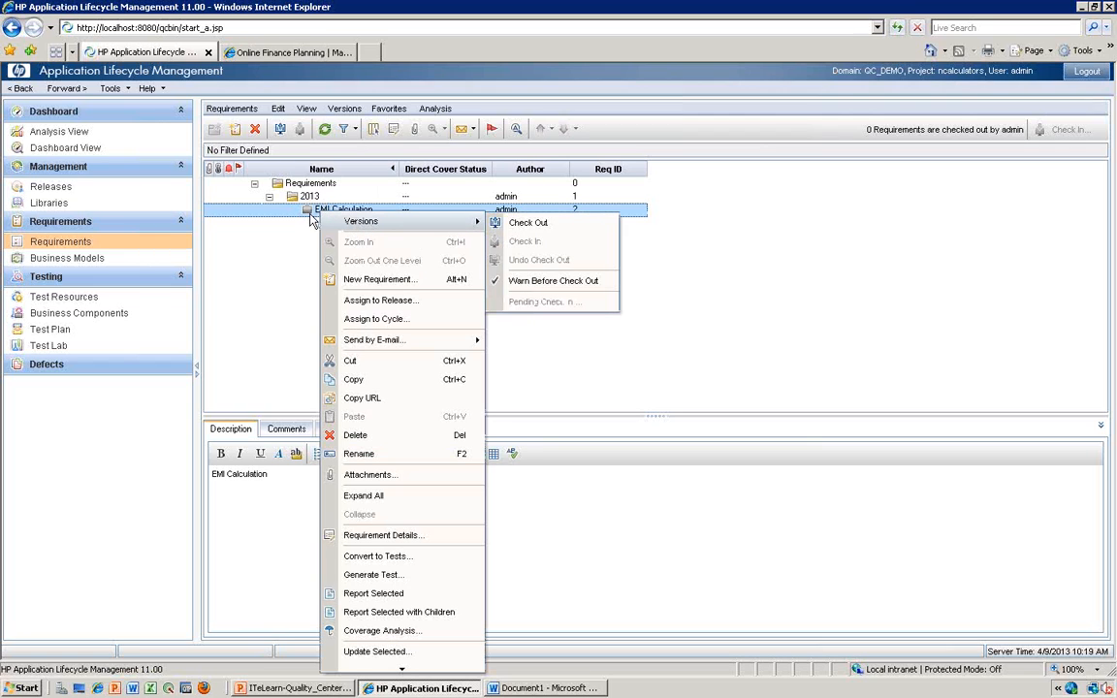
key(F2)
click(299, 198)
click(310, 208)
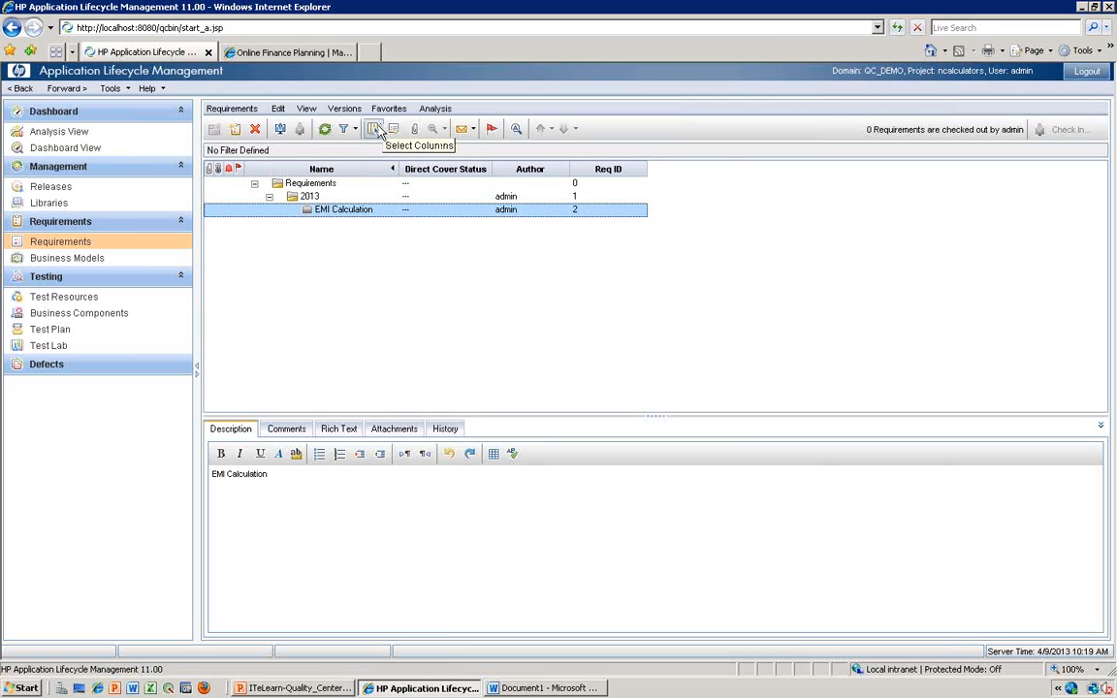
click(375, 130)
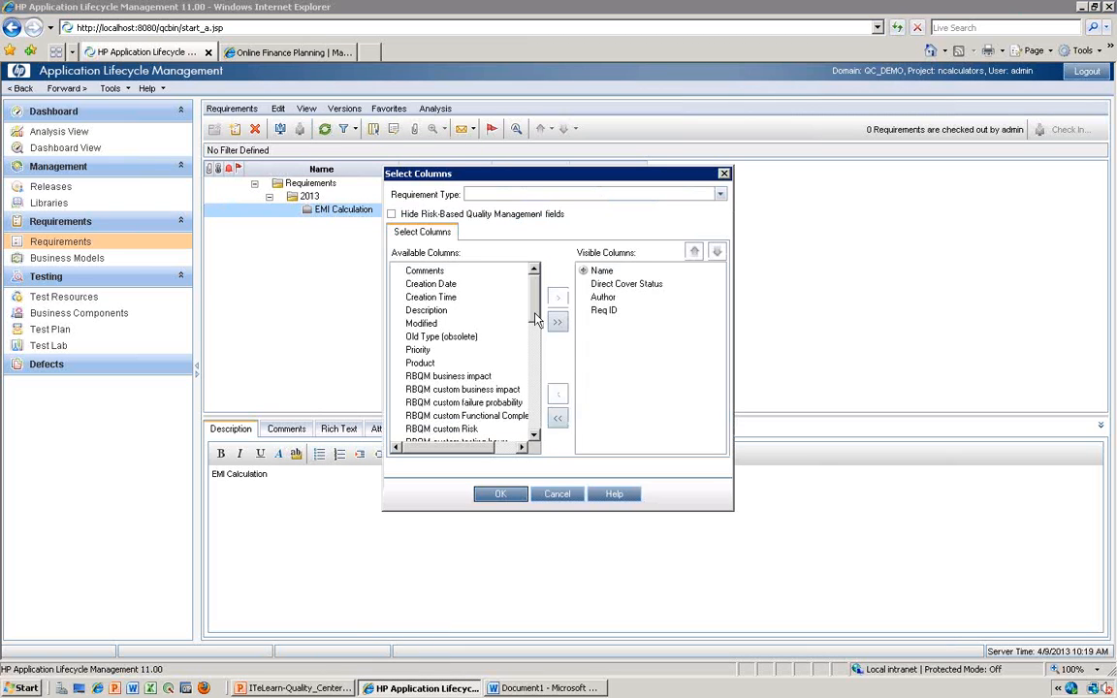
click(433, 298)
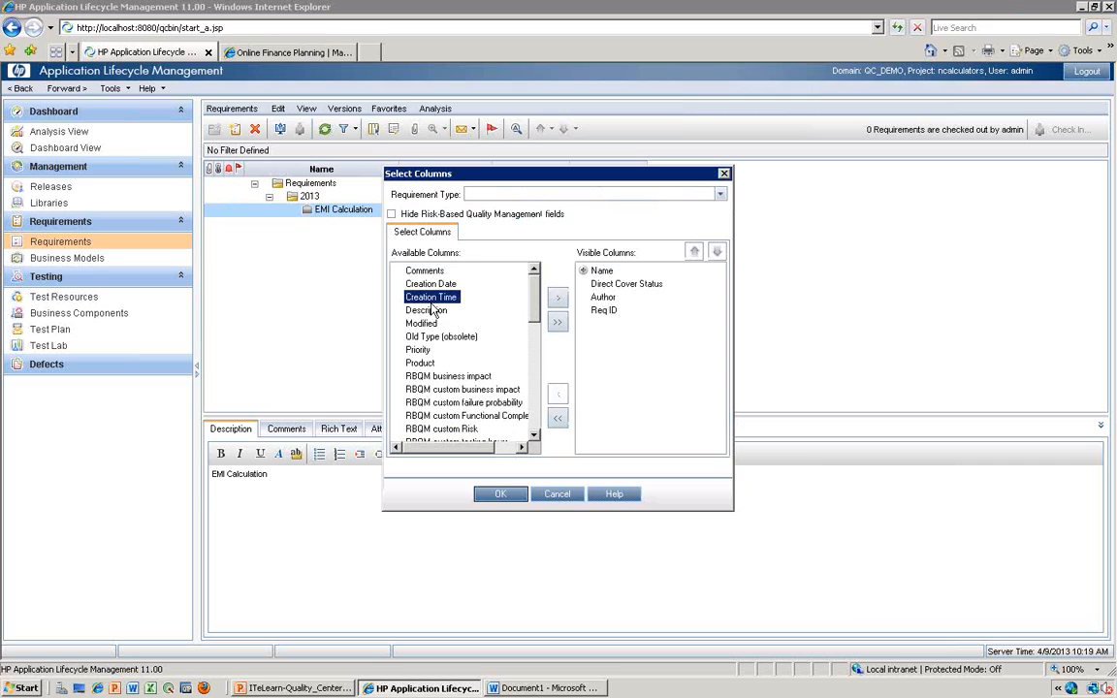
drag(534, 303, 539, 414)
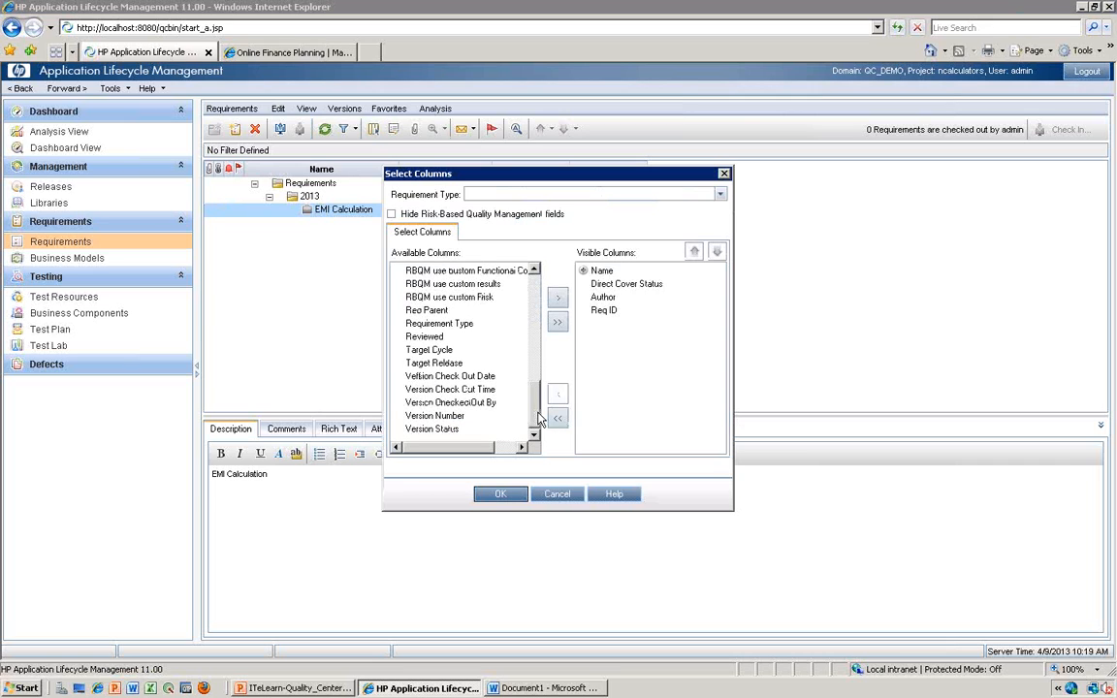
click(434, 415)
click(557, 297)
click(454, 431)
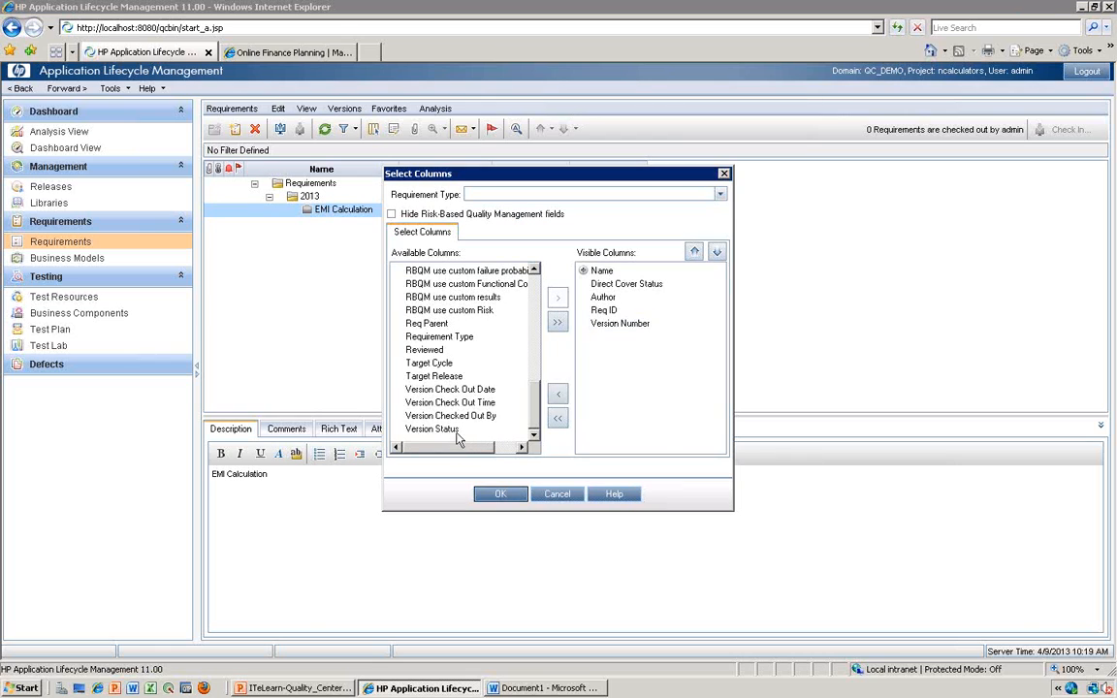
click(554, 302)
mouse_move(536, 403)
mouse_down()
mouse_move(536, 272)
mouse_move(538, 427)
mouse_up()
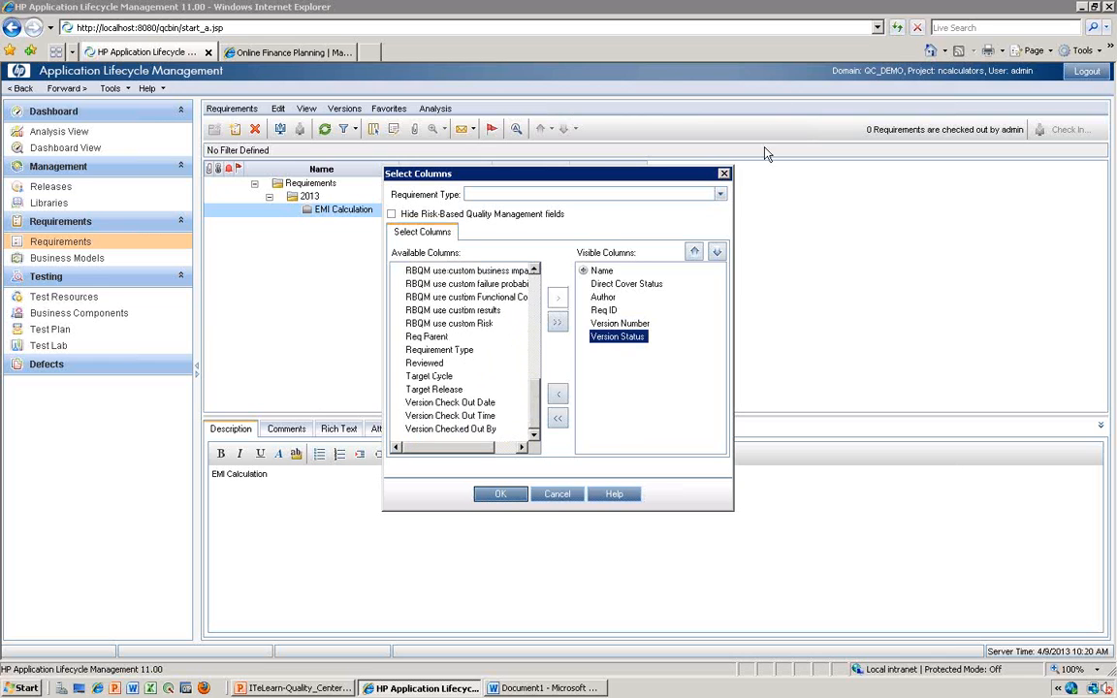
click(724, 173)
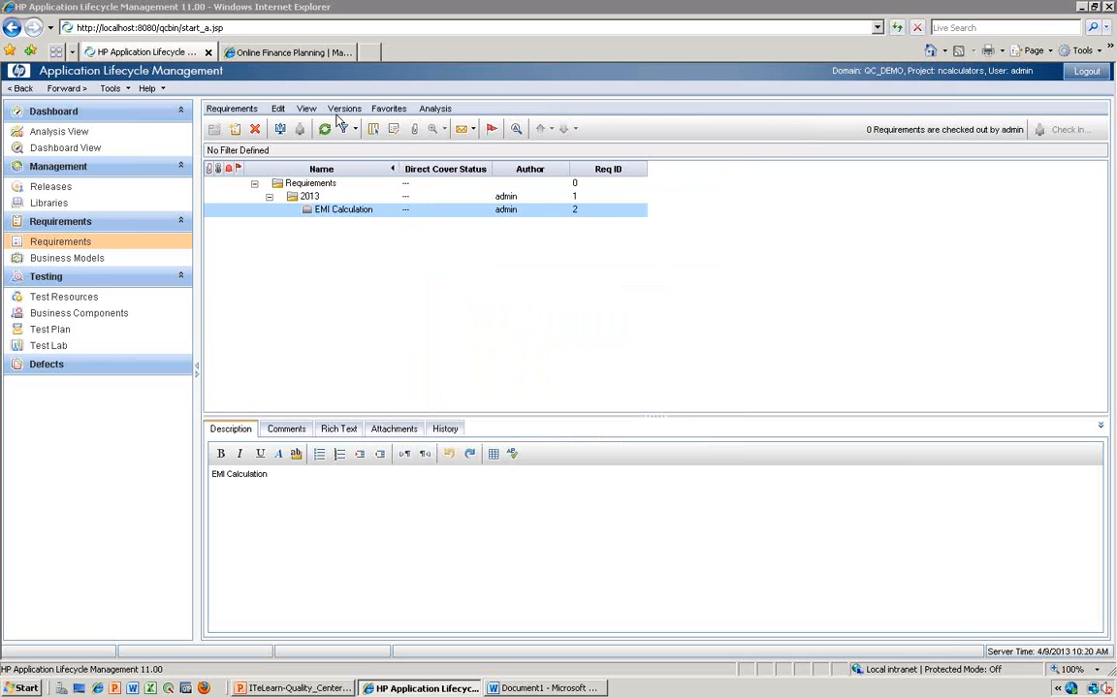
- Add the Version Number and Version Status columns to the requirements grid
click(374, 132)
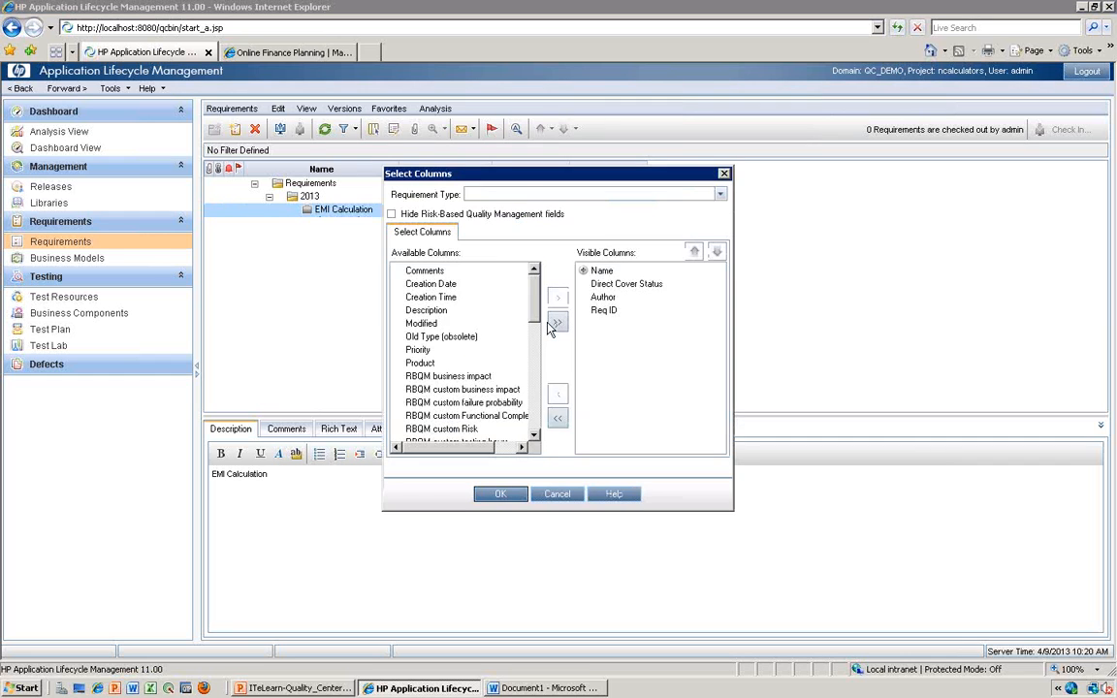
drag(536, 316, 536, 416)
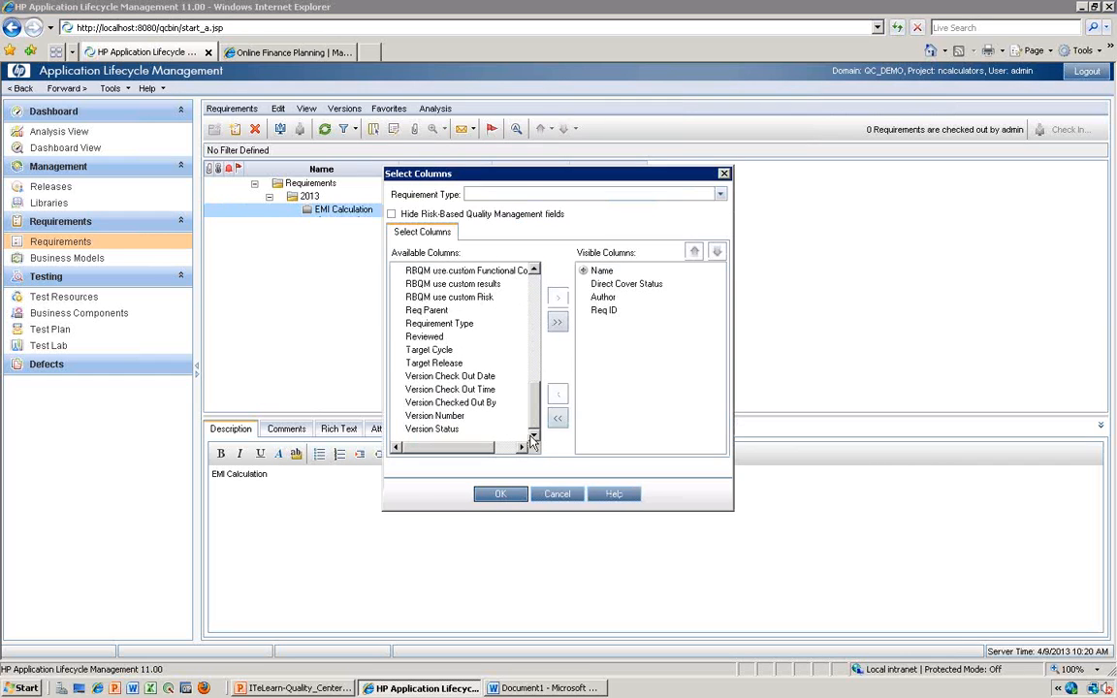
click(438, 415)
click(556, 298)
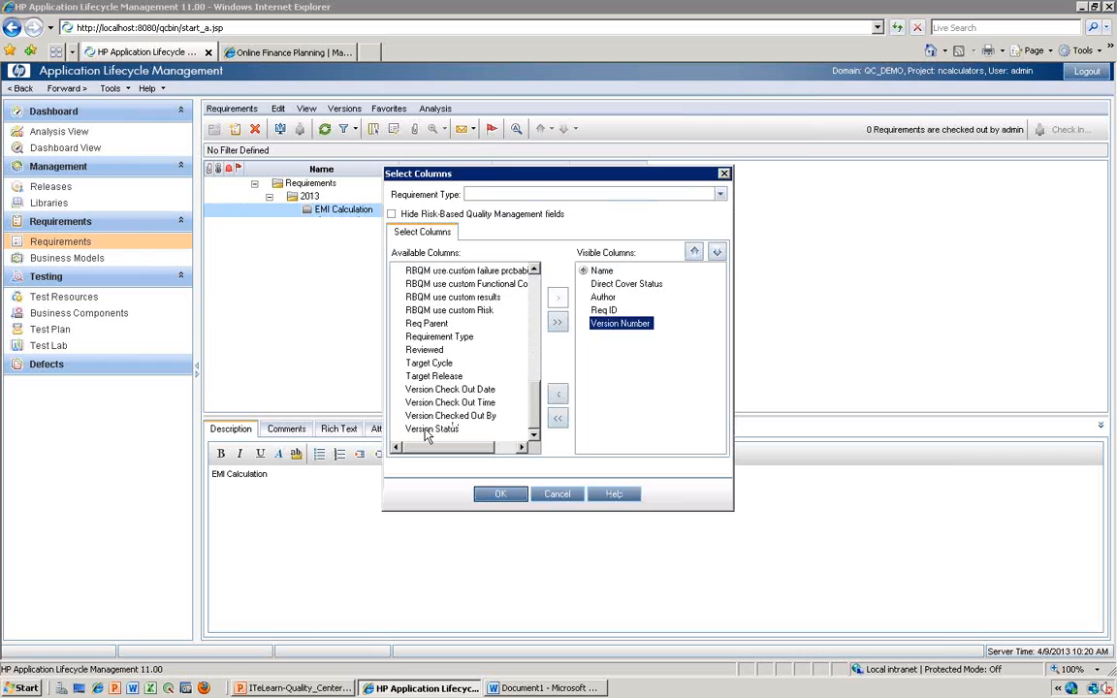
click(425, 430)
click(556, 297)
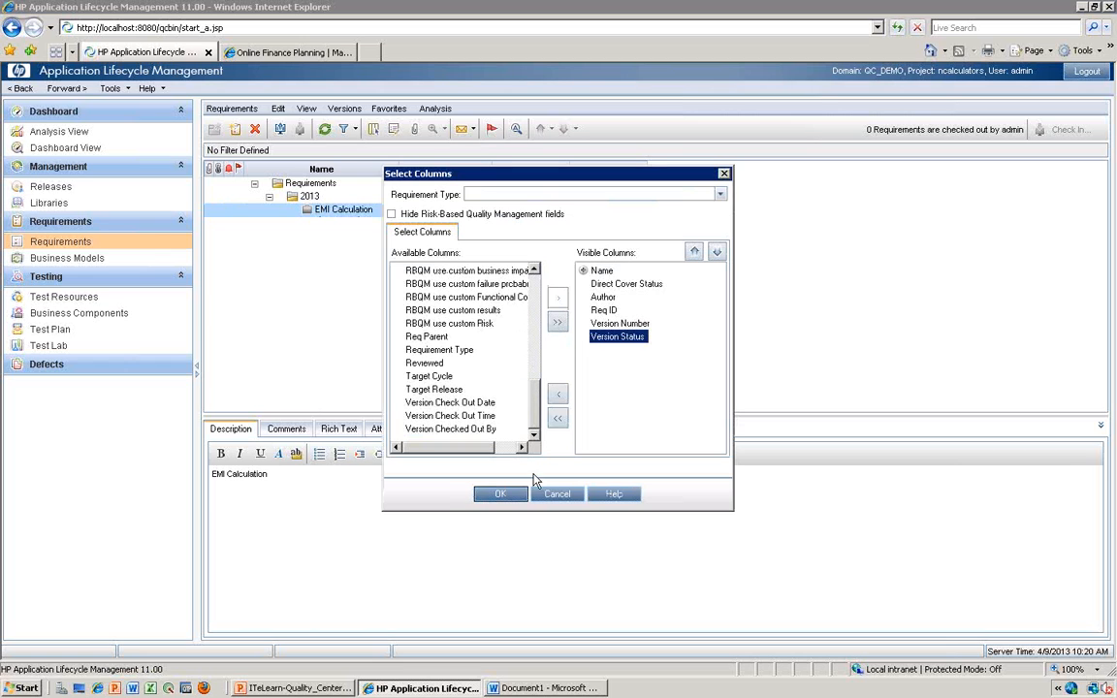
click(515, 496)
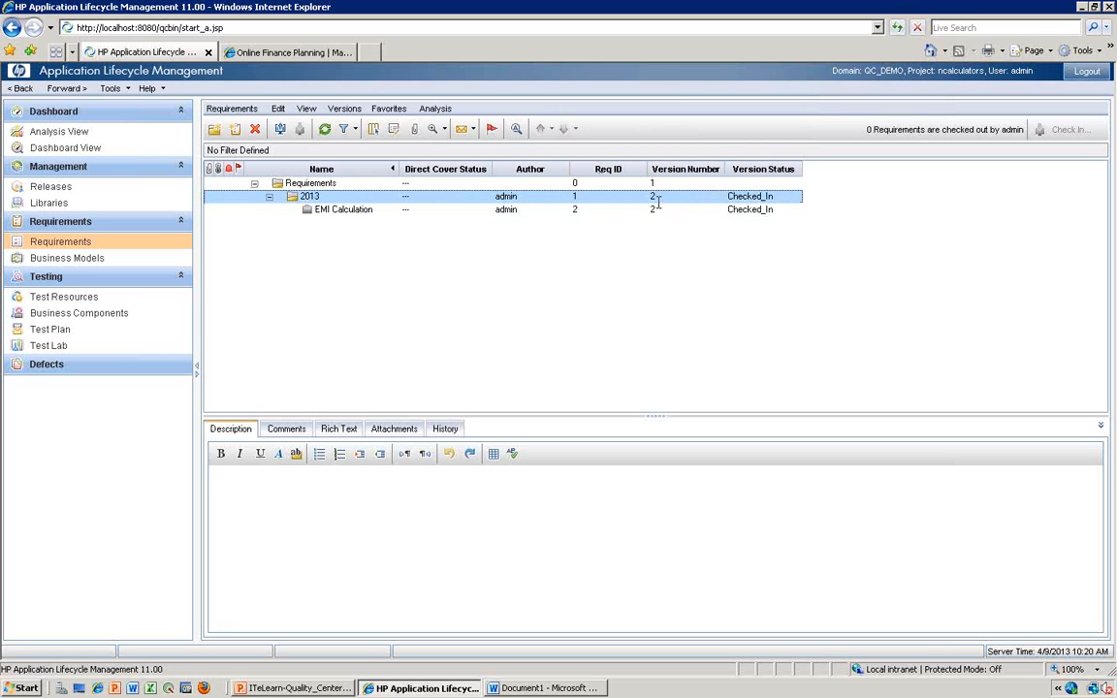
- Examine the check-out and check-in options for the 2013 requirements folder, and close them without choosing one
key(Up)
right_click(745, 200)
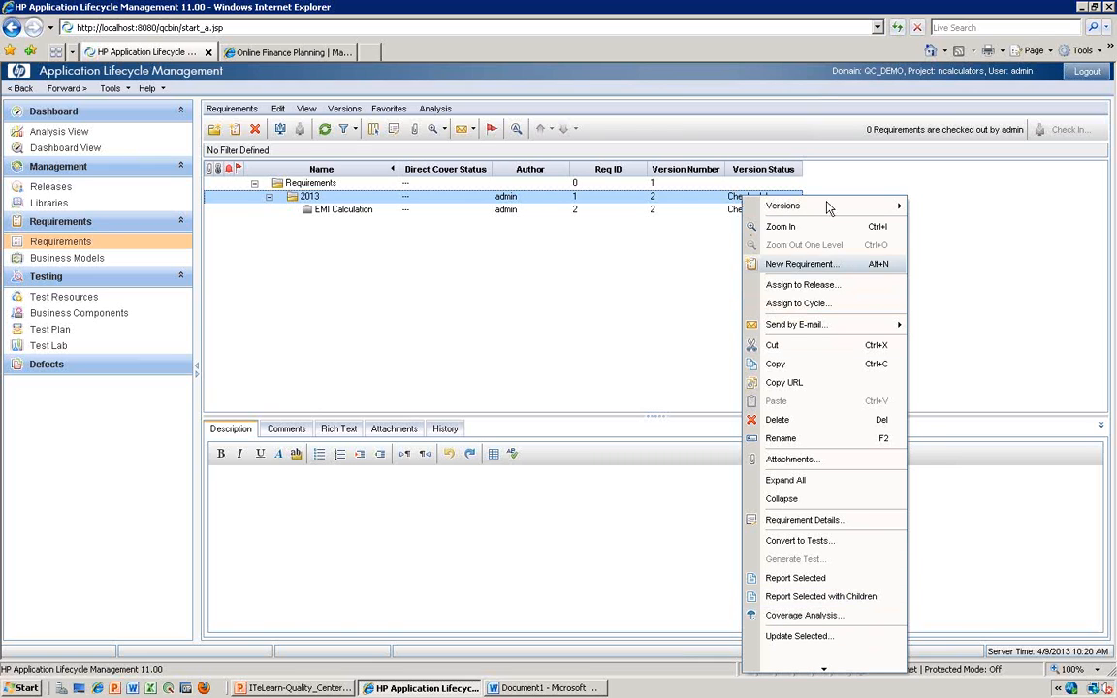
mouse_move(819, 208)
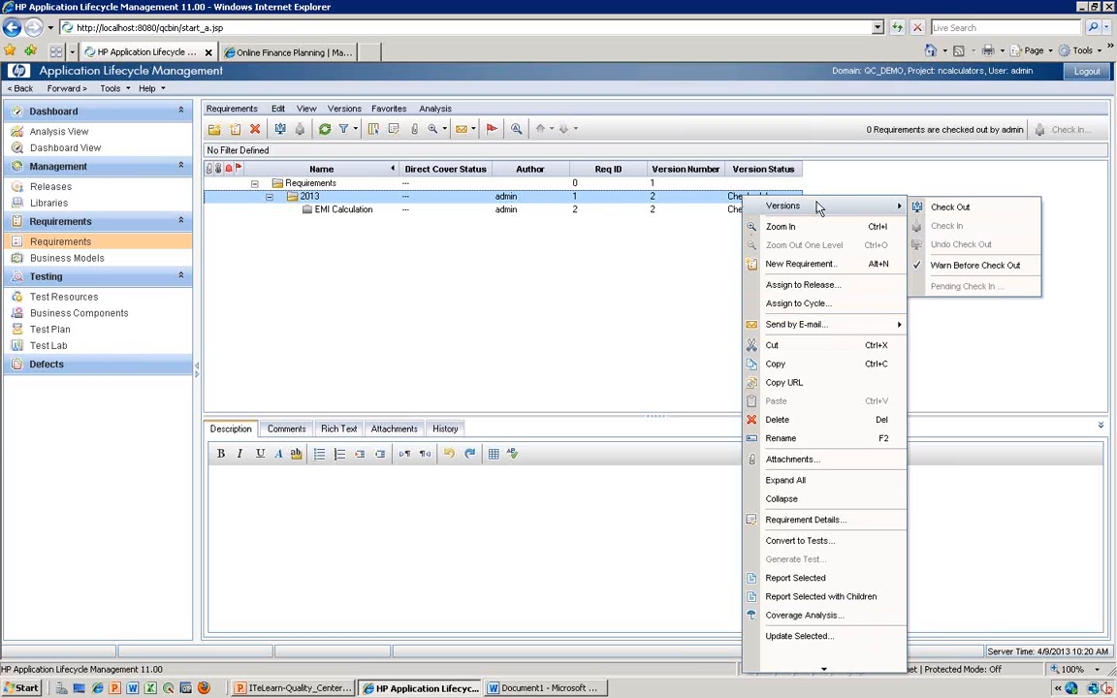
click(965, 376)
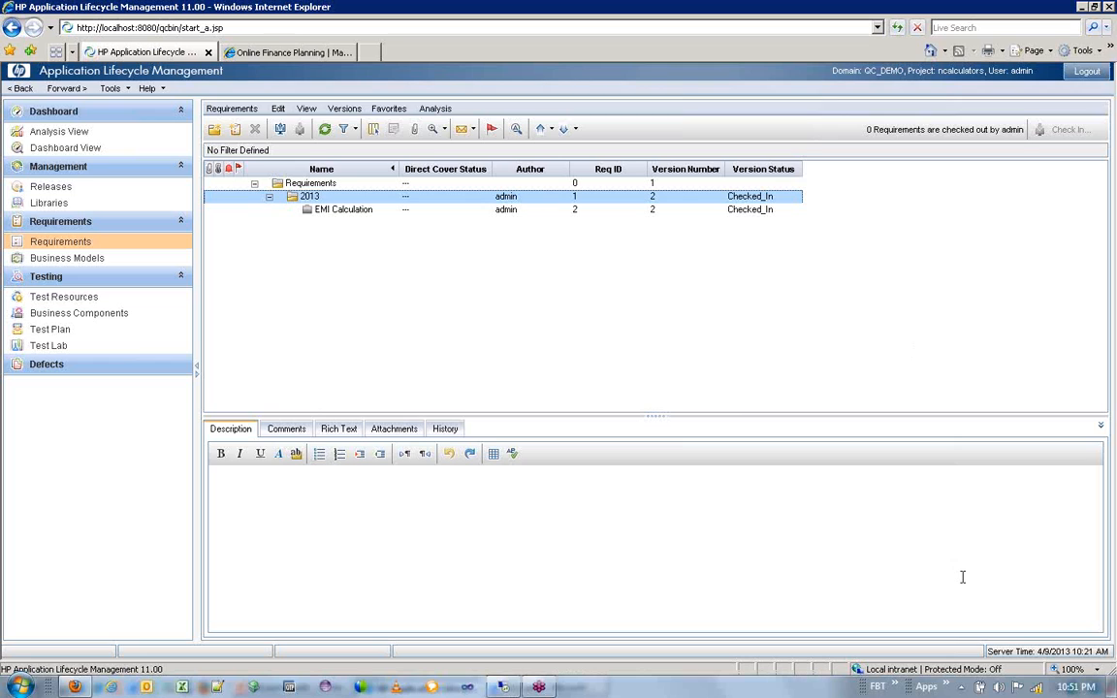
- View the Test Plan module, followed by the Test Lab module
key(alt)
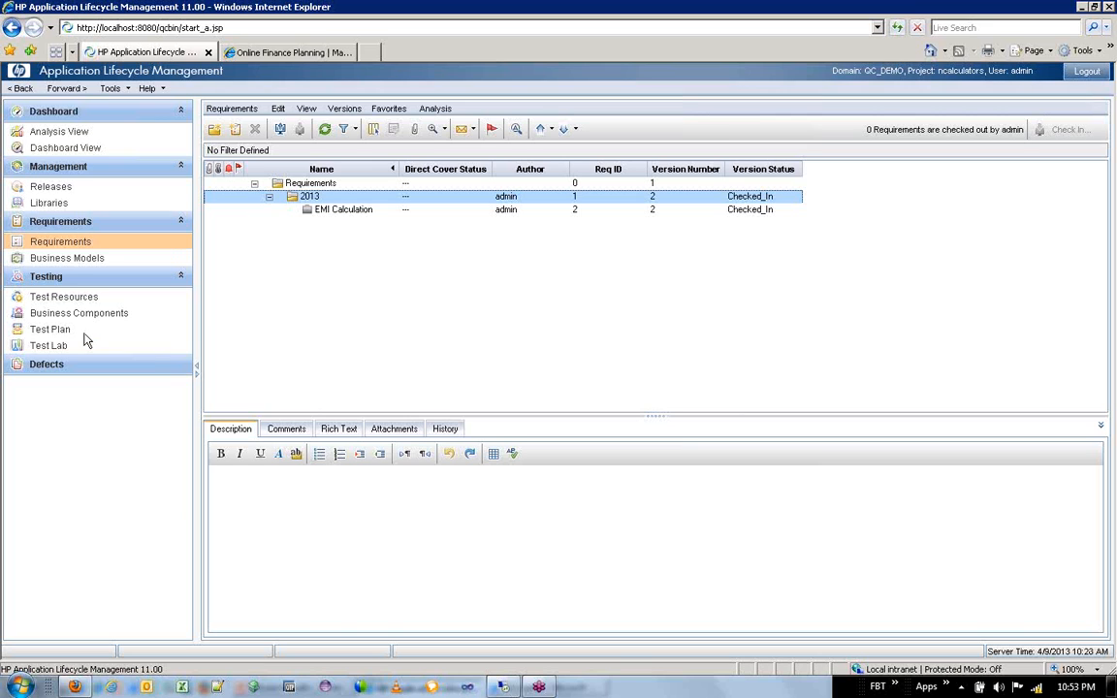
click(53, 329)
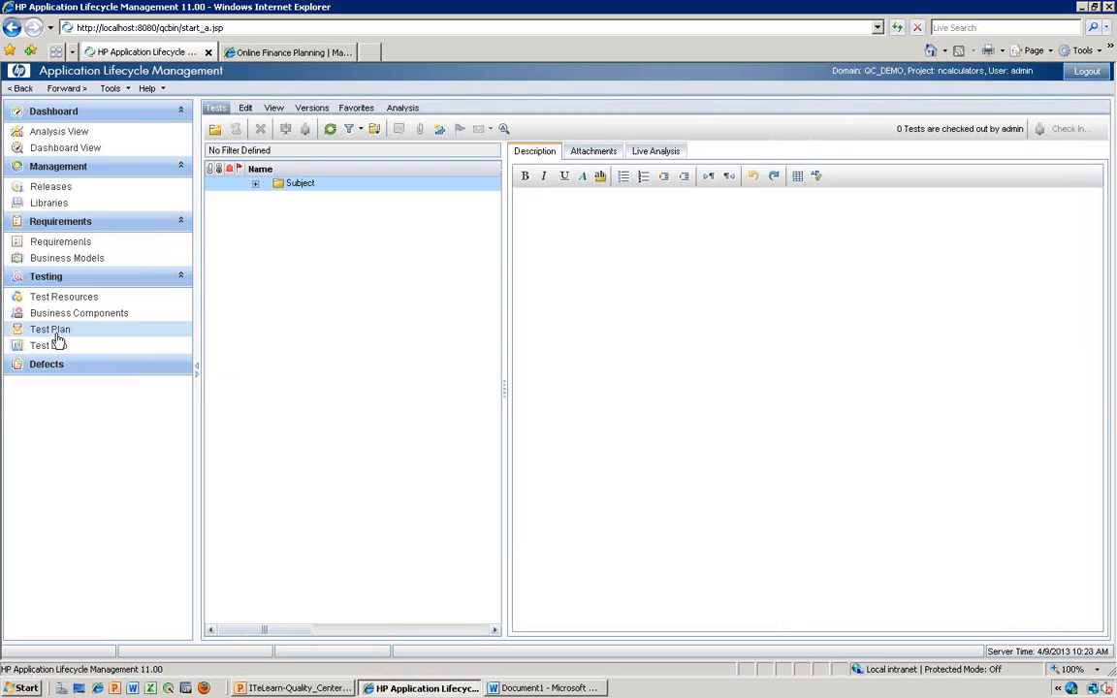
click(56, 346)
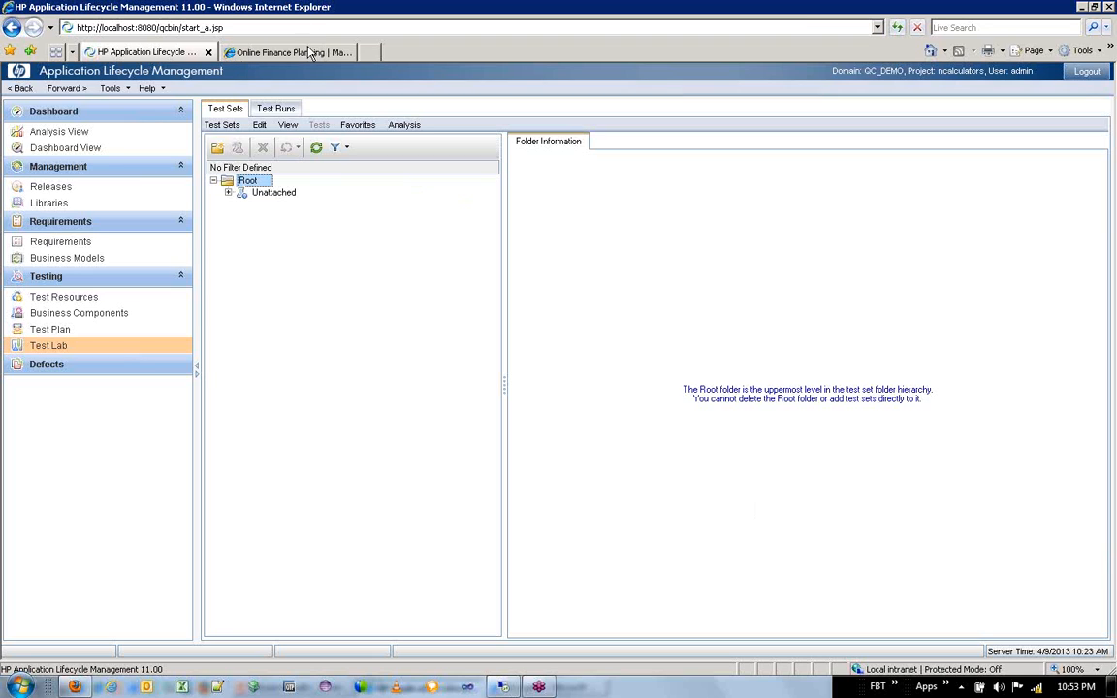
click(369, 52)
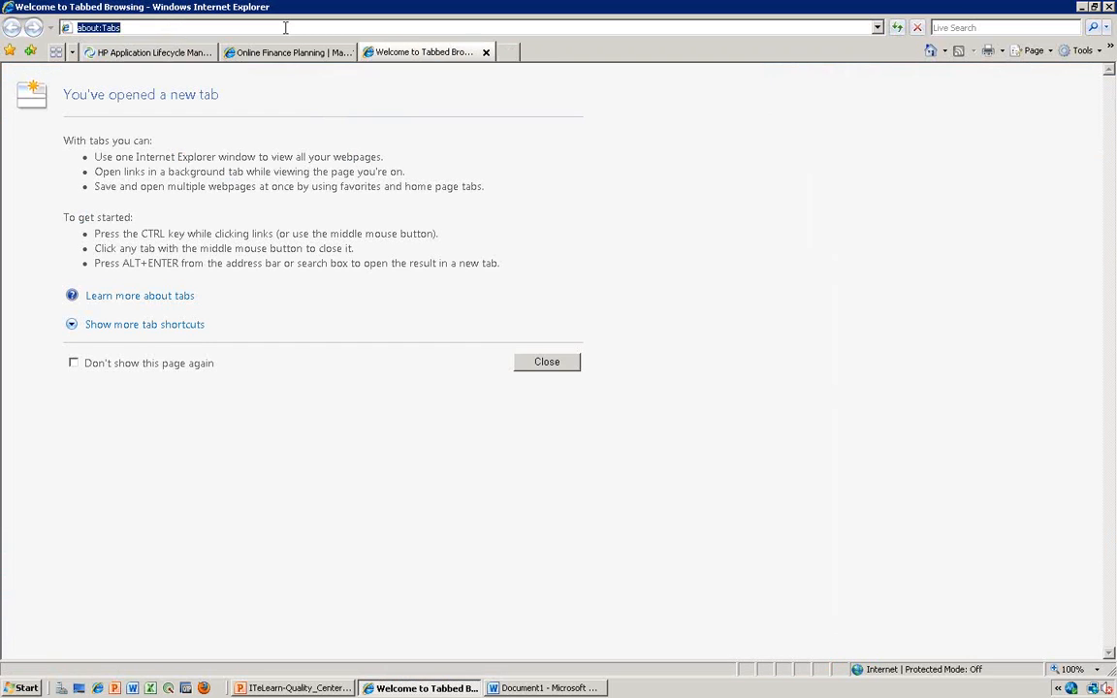
text(it)
key(Down)
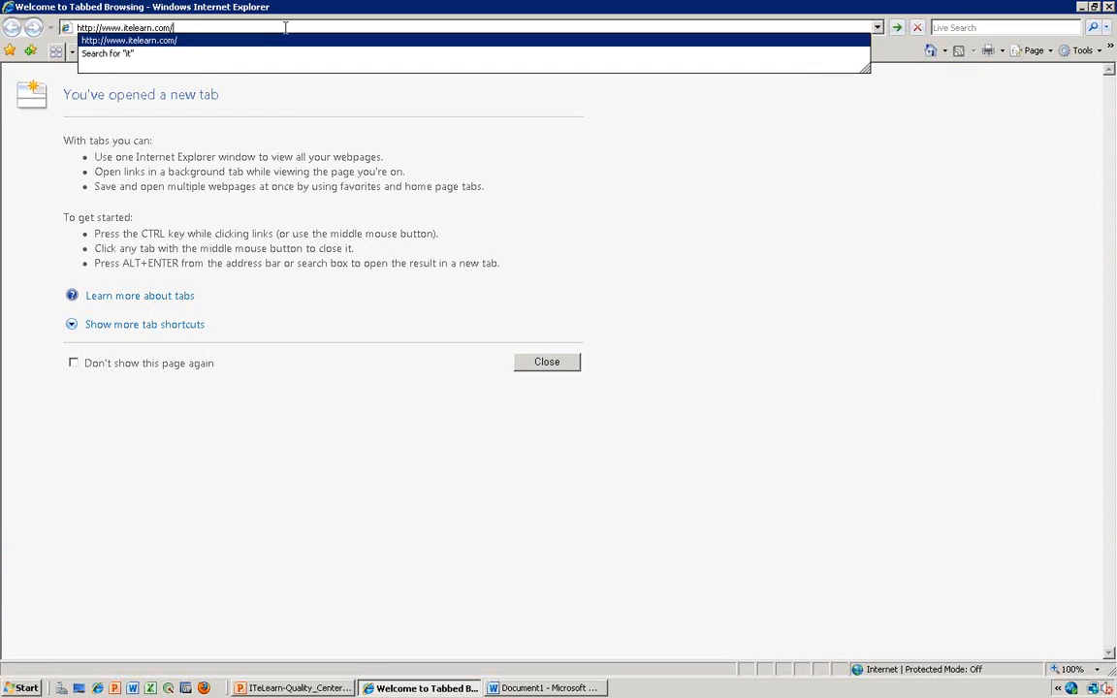
key(Return)
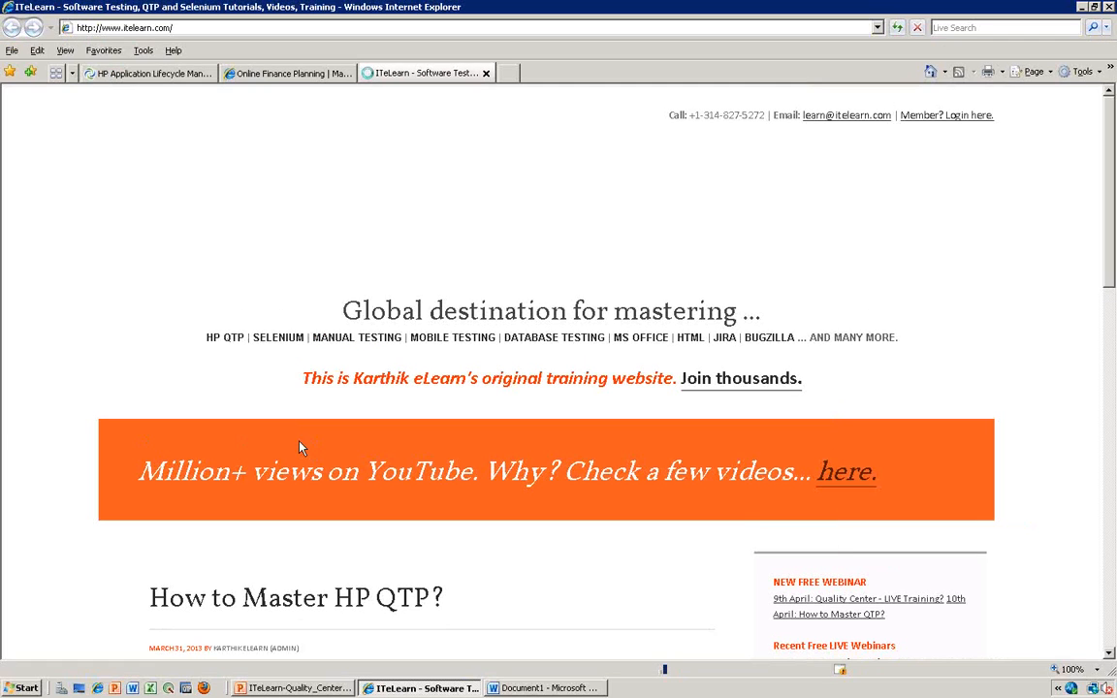
- Look over the ITeLearn home page, dismiss the free video subscription pop-up, and open the members' discussion forum
scroll(181, 372, down, 1)
scroll(180, 372, down, 3)
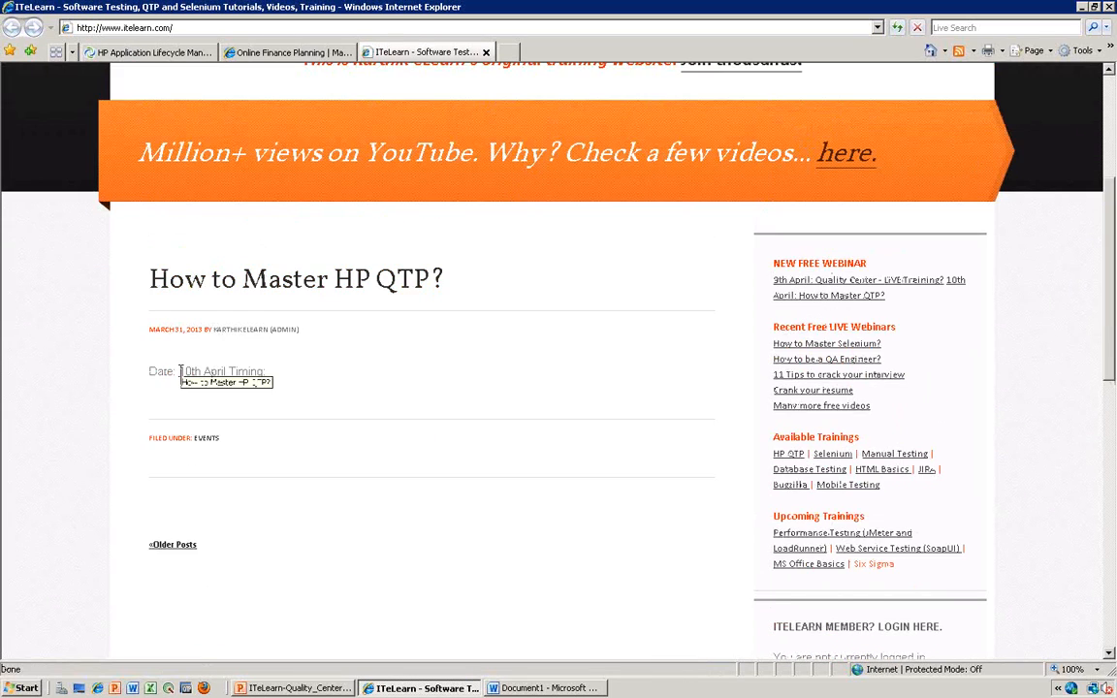
scroll(180, 373, up, 4)
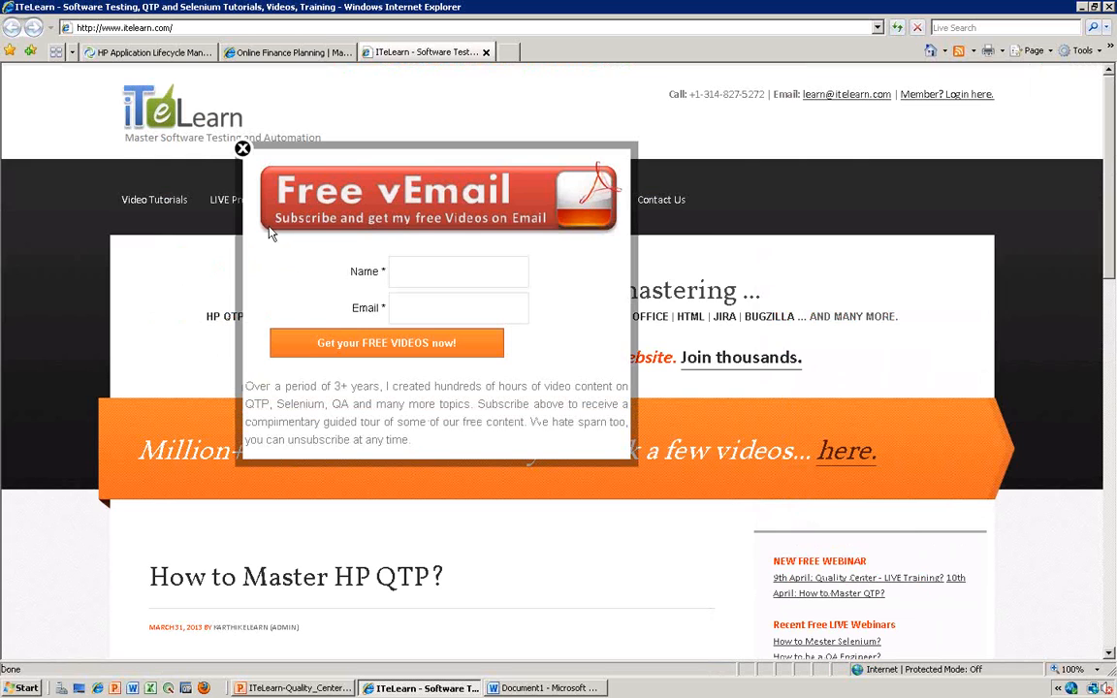
click(242, 152)
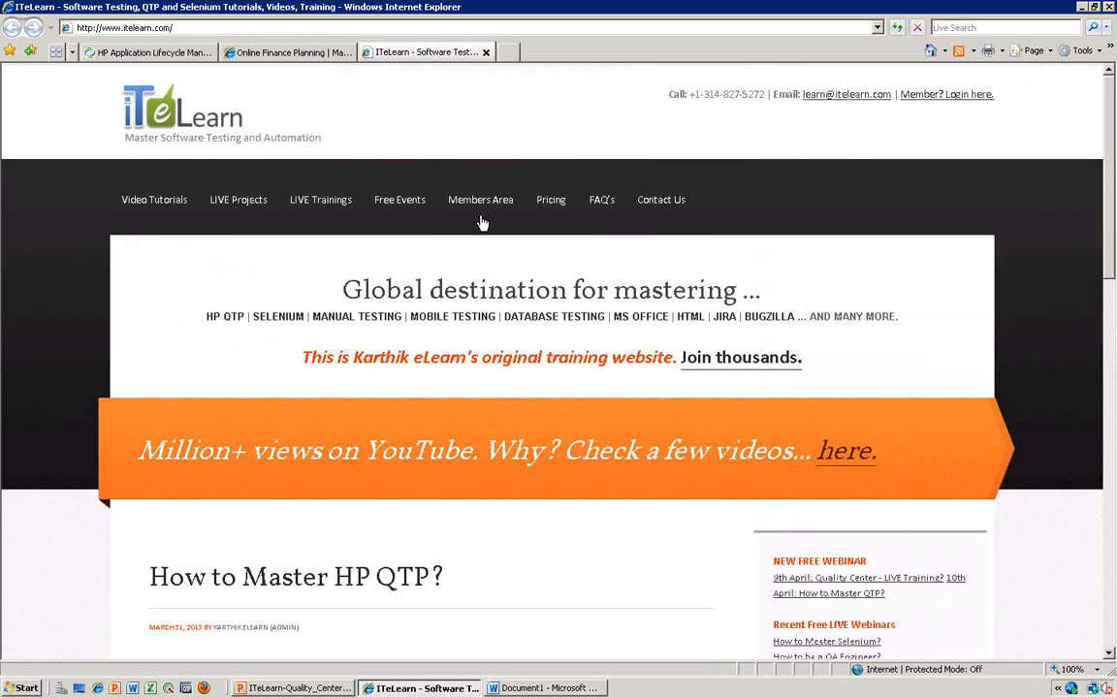
mouse_move(485, 208)
click(500, 318)
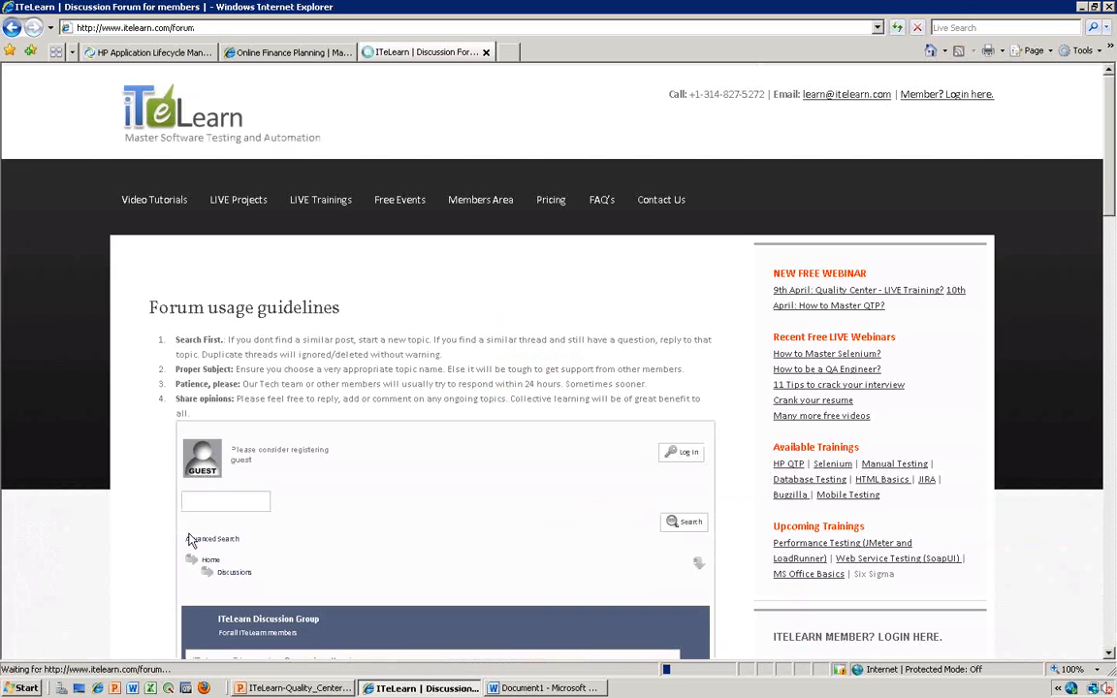
- Open the Manual Software Testing forum in the ITeLearn Discussion Group and look through its topics
scroll(137, 477, down, 3)
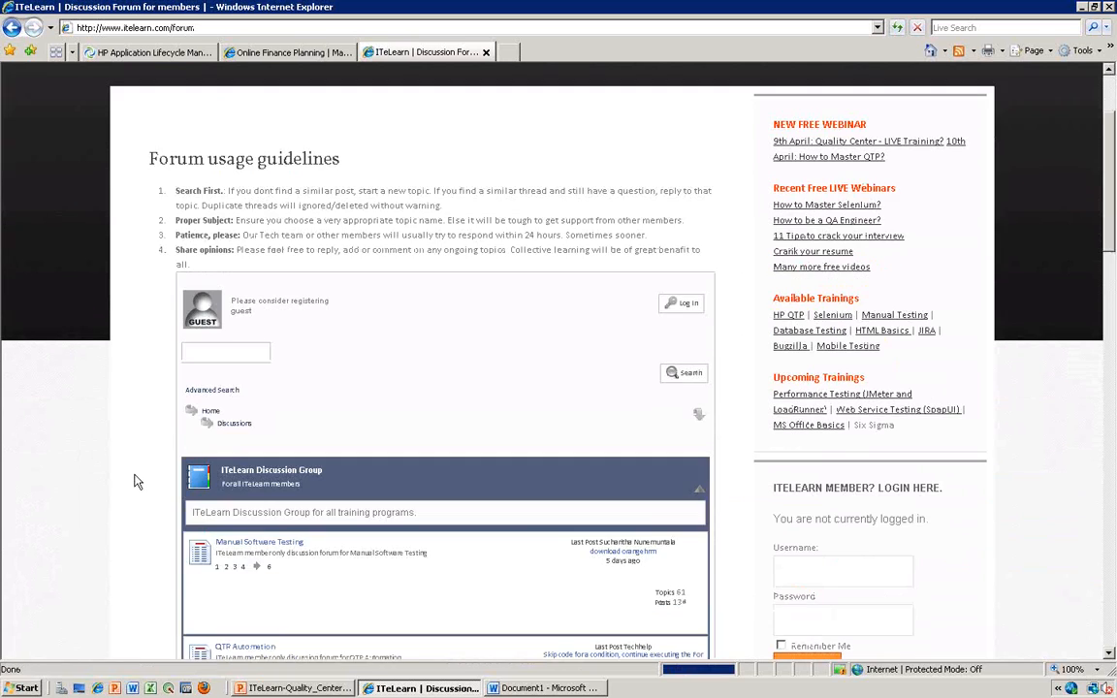
scroll(156, 485, down, 5)
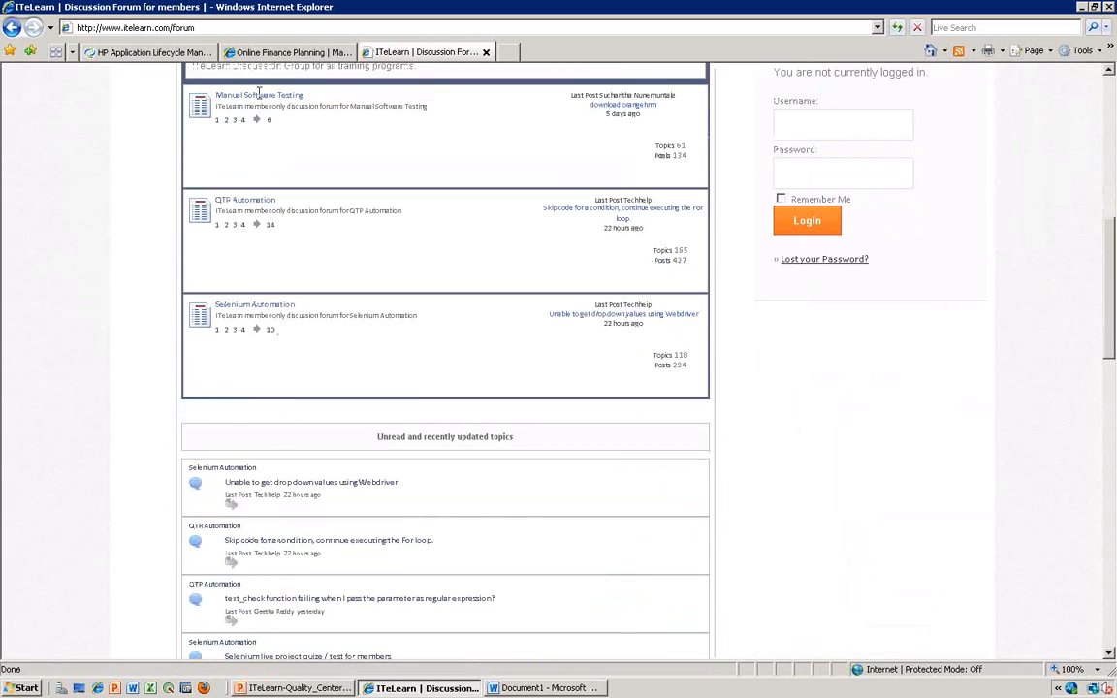
click(250, 100)
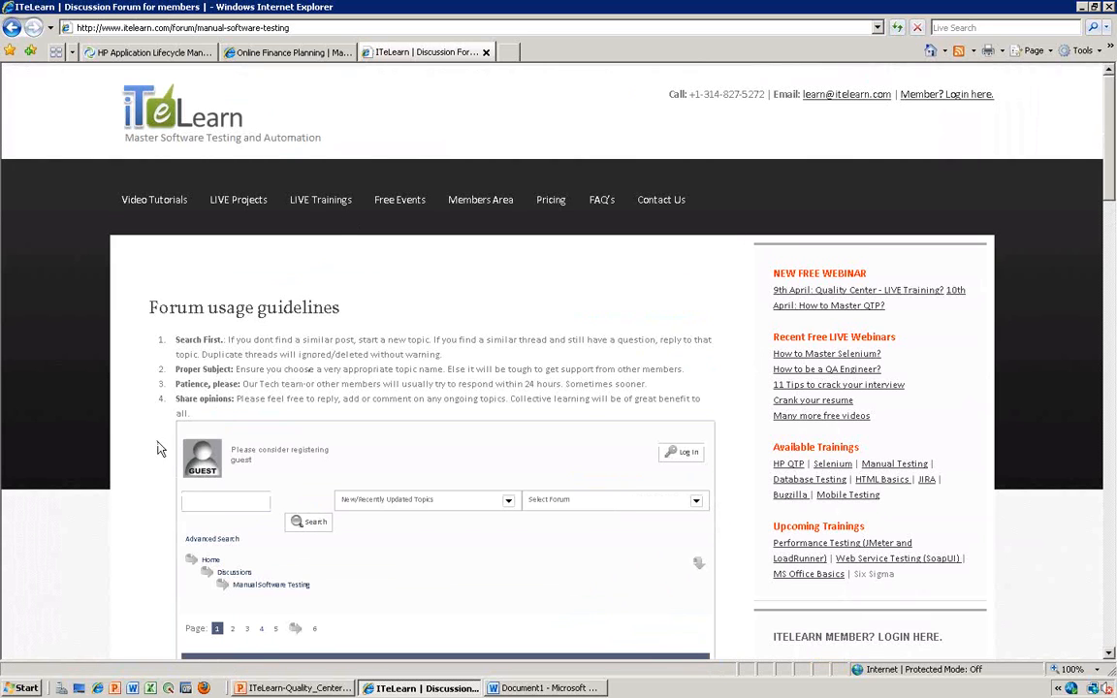
scroll(148, 456, down, 1)
scroll(149, 456, down, 3)
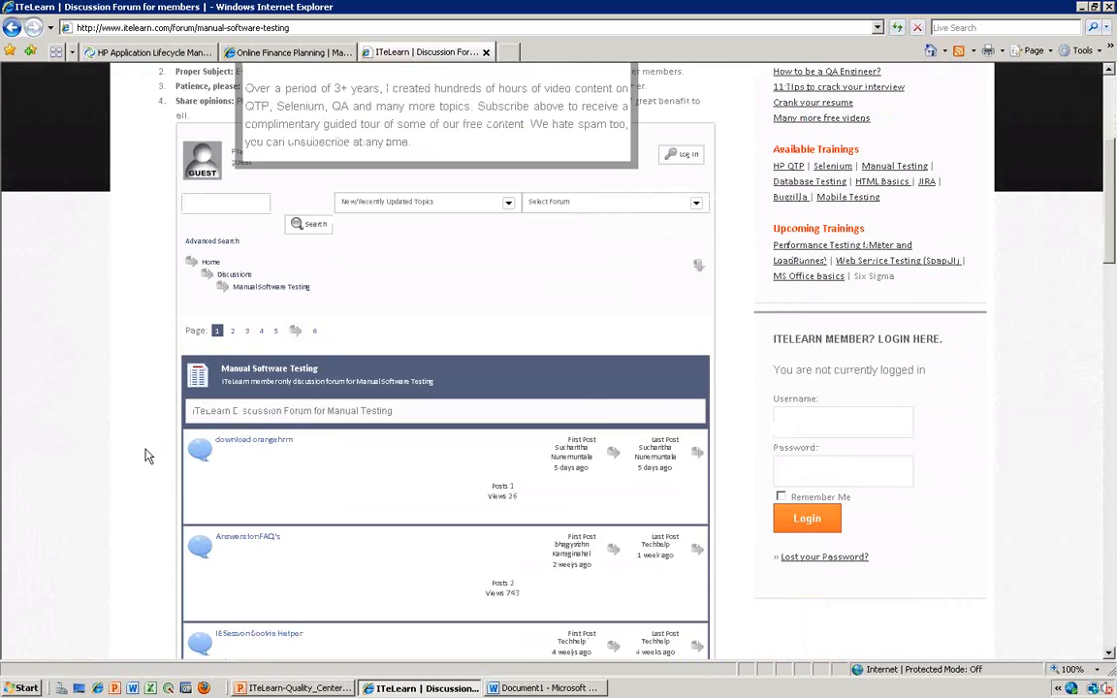
scroll(149, 456, down, 5)
scroll(148, 456, up, 4)
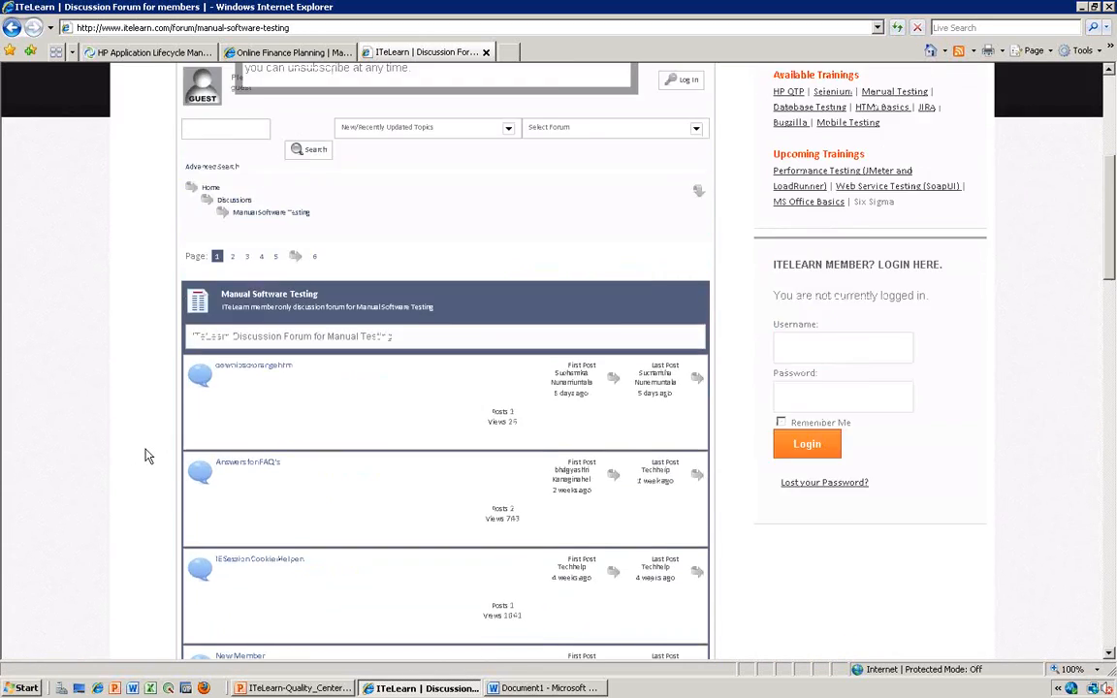
- Dismiss the free video subscription pop-up and open the "9th April: Quality Center - LIVE Training?" webinar page
scroll(149, 456, up, 5)
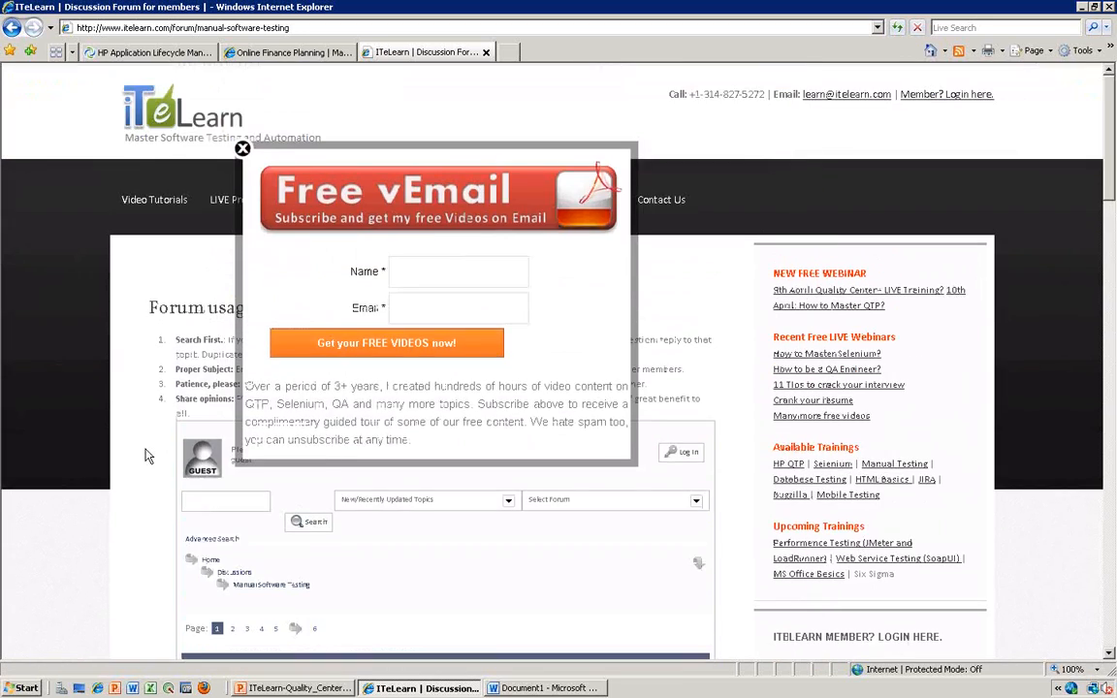
click(242, 149)
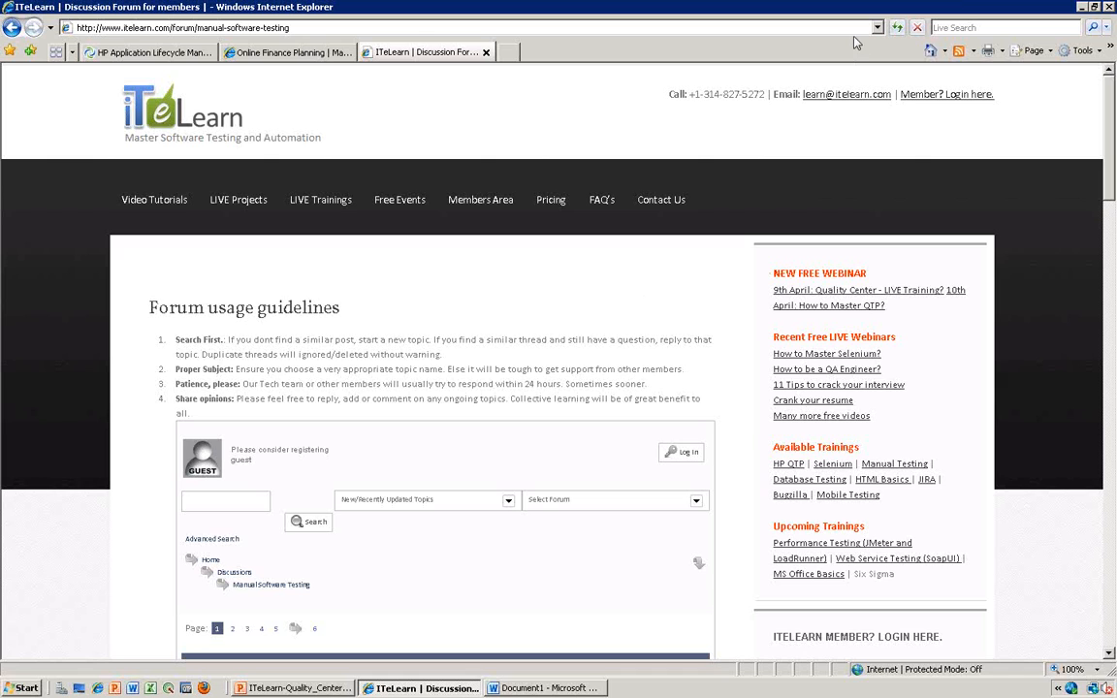
click(882, 298)
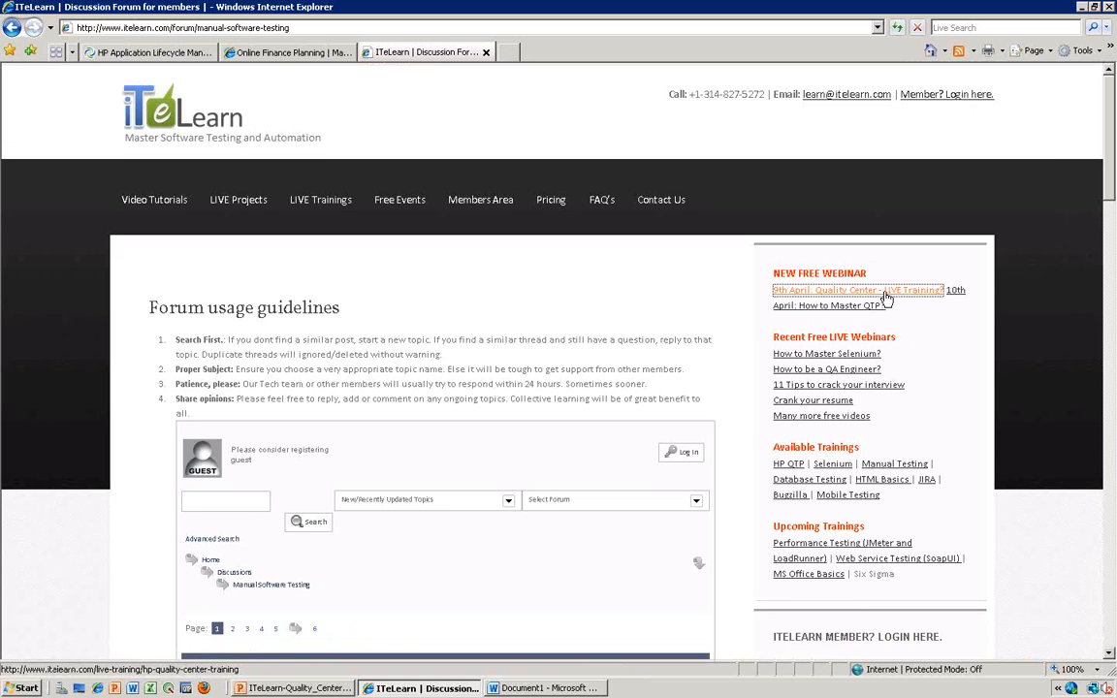
key(alt)
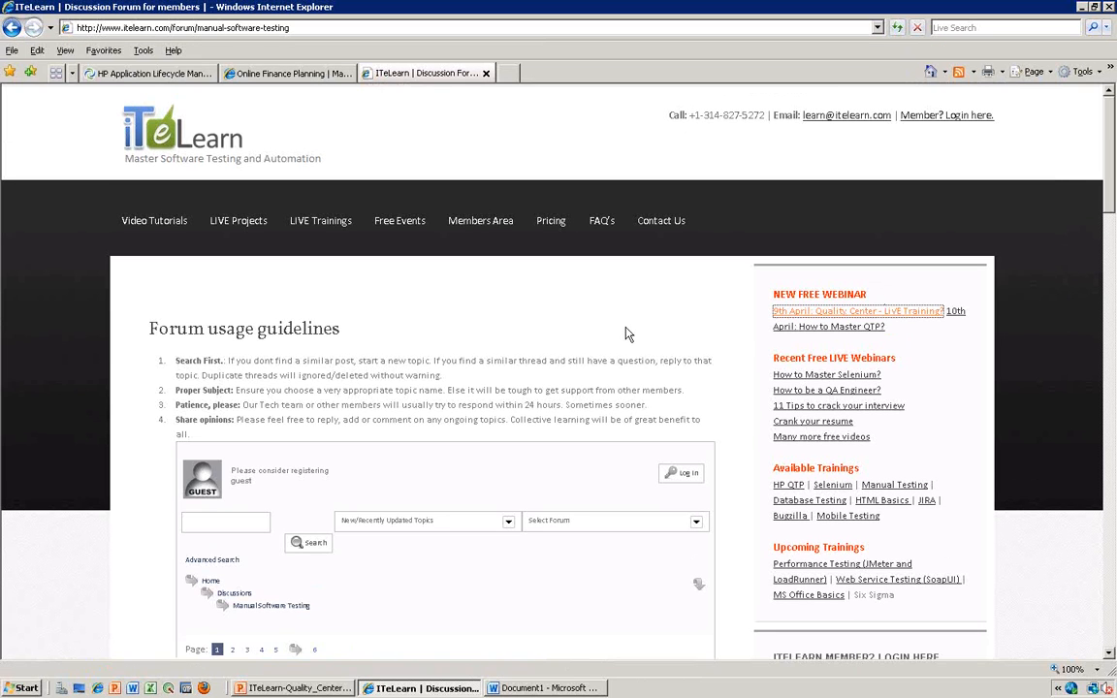
click(834, 315)
click(829, 295)
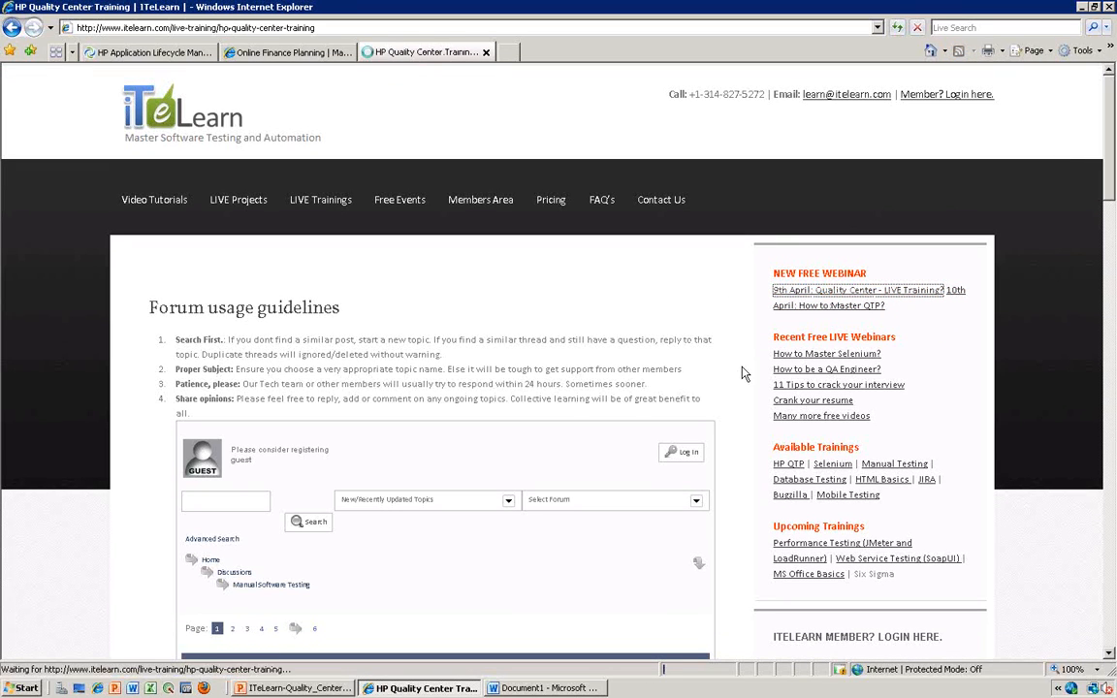
- Look through the HP Quality Center training page's course details, the free demo registration form and the question form
scroll(718, 352, down, 1)
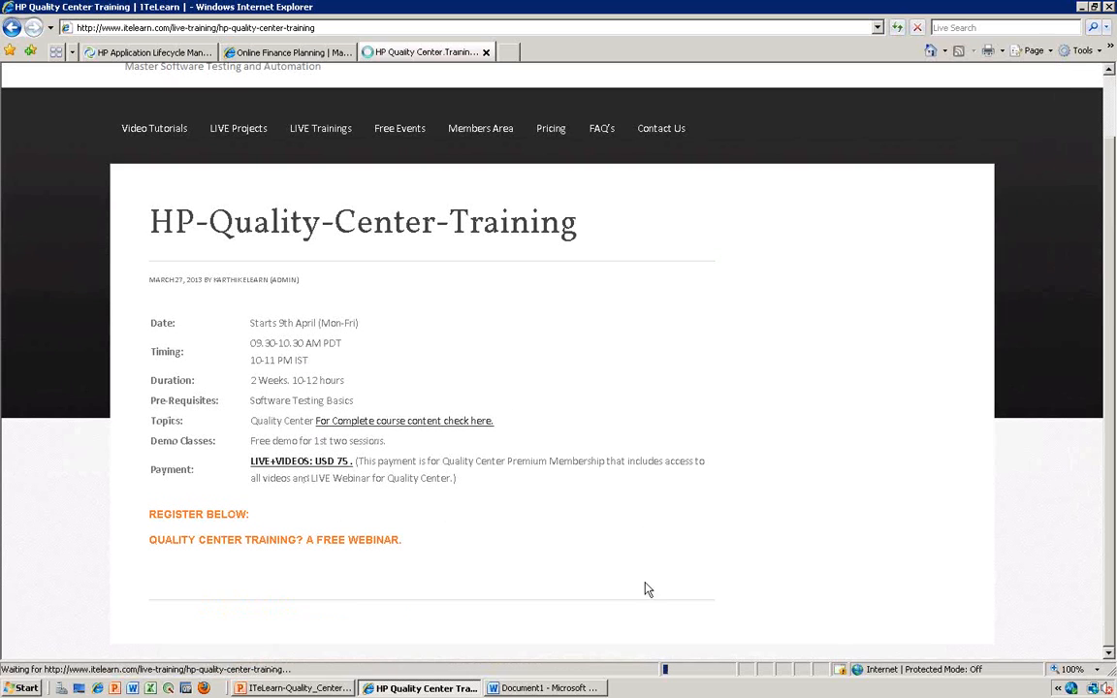
scroll(529, 498, down, 3)
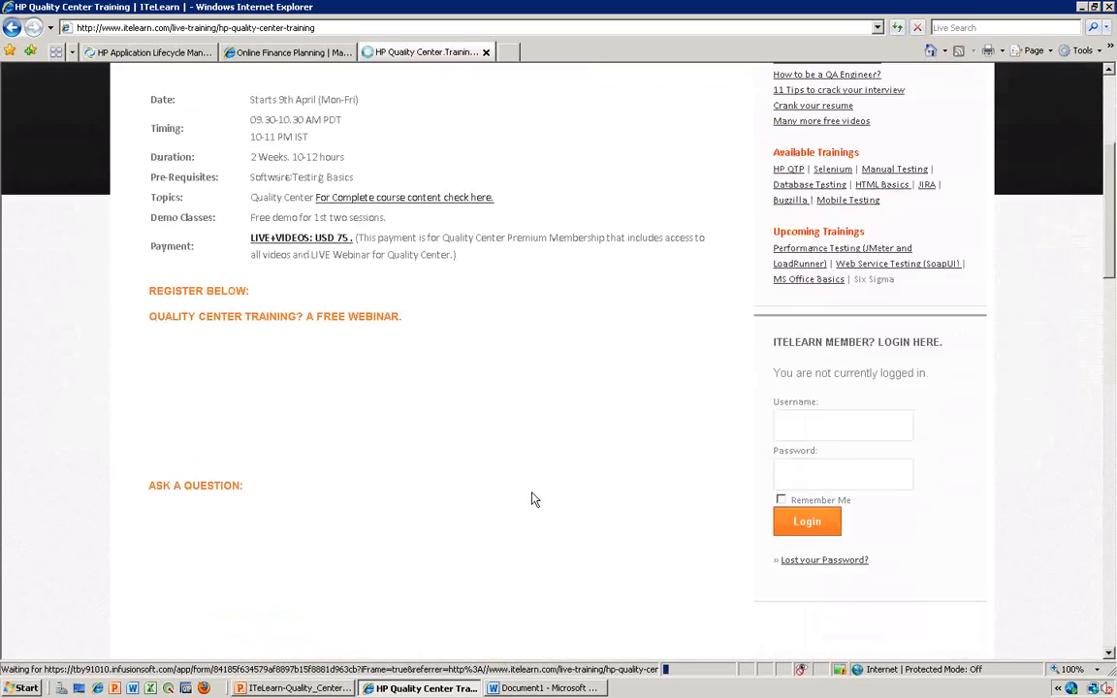
scroll(535, 498, down, 1)
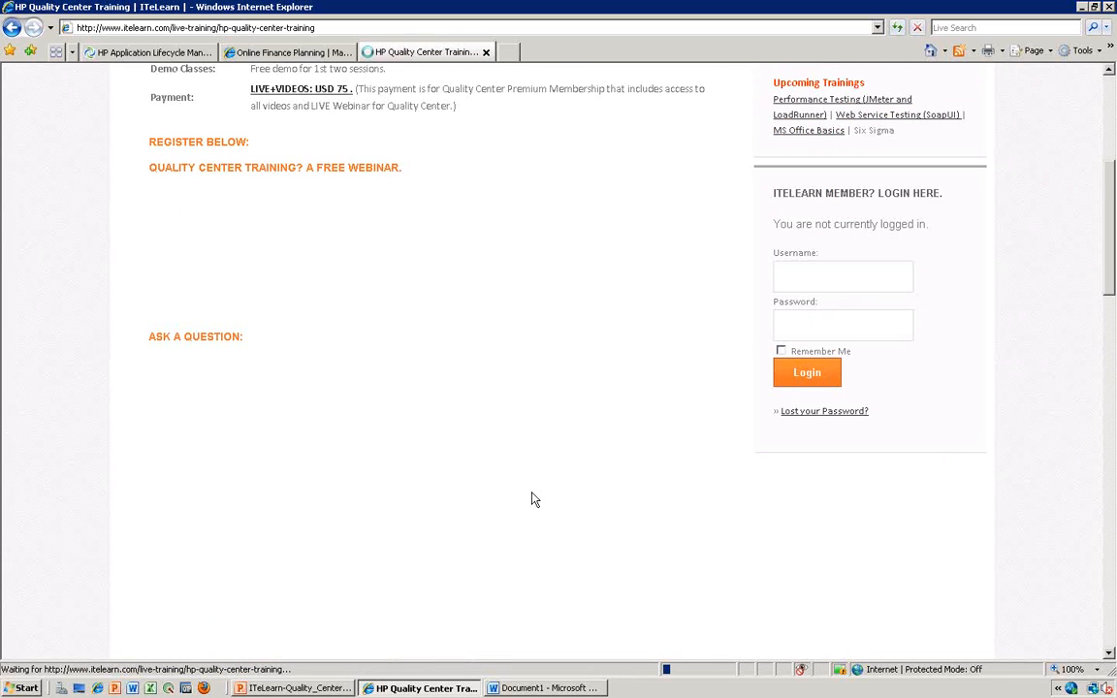
scroll(534, 499, down, 2)
drag(1111, 284, 1111, 285)
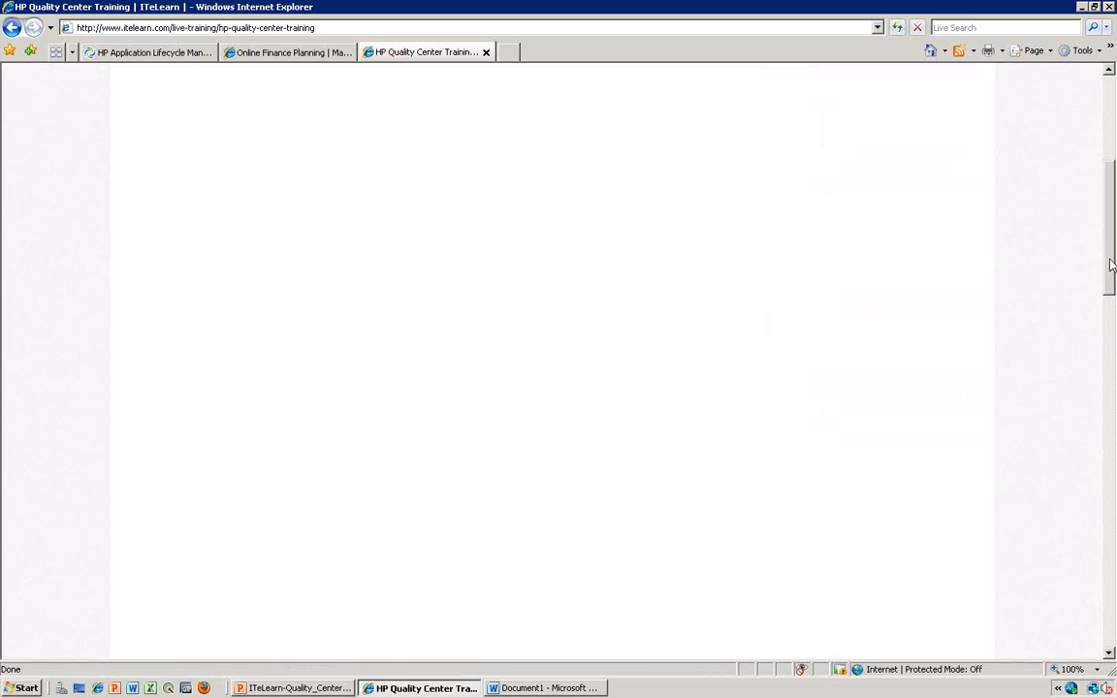
drag(1112, 293, 1113, 258)
click(280, 417)
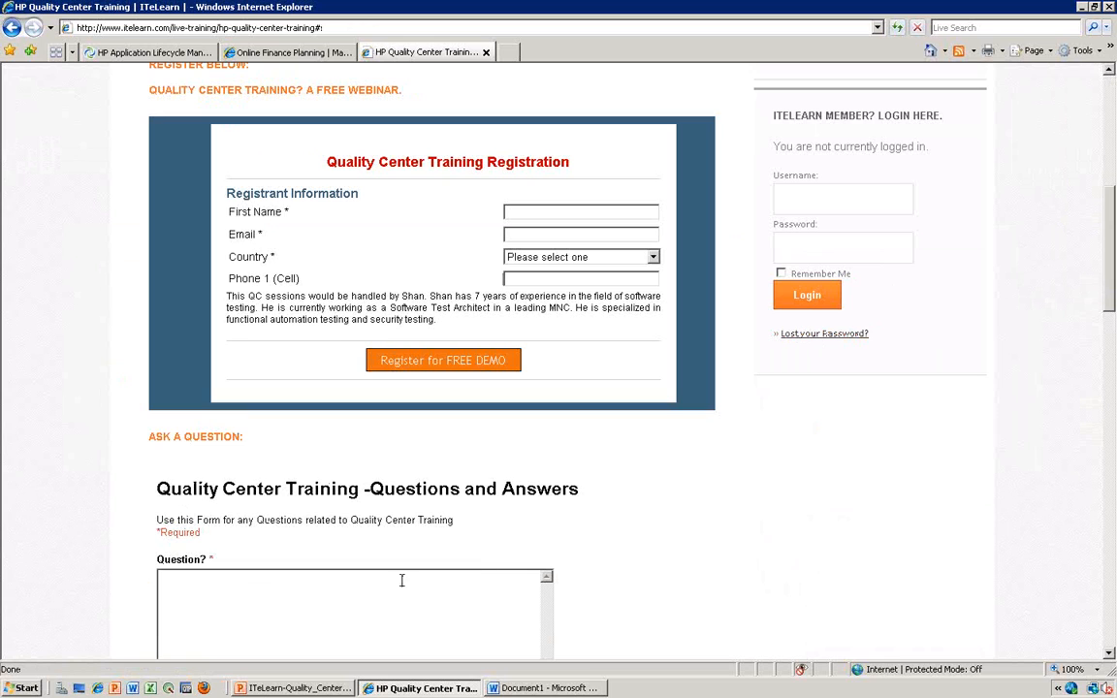
scroll(607, 541, down, 1)
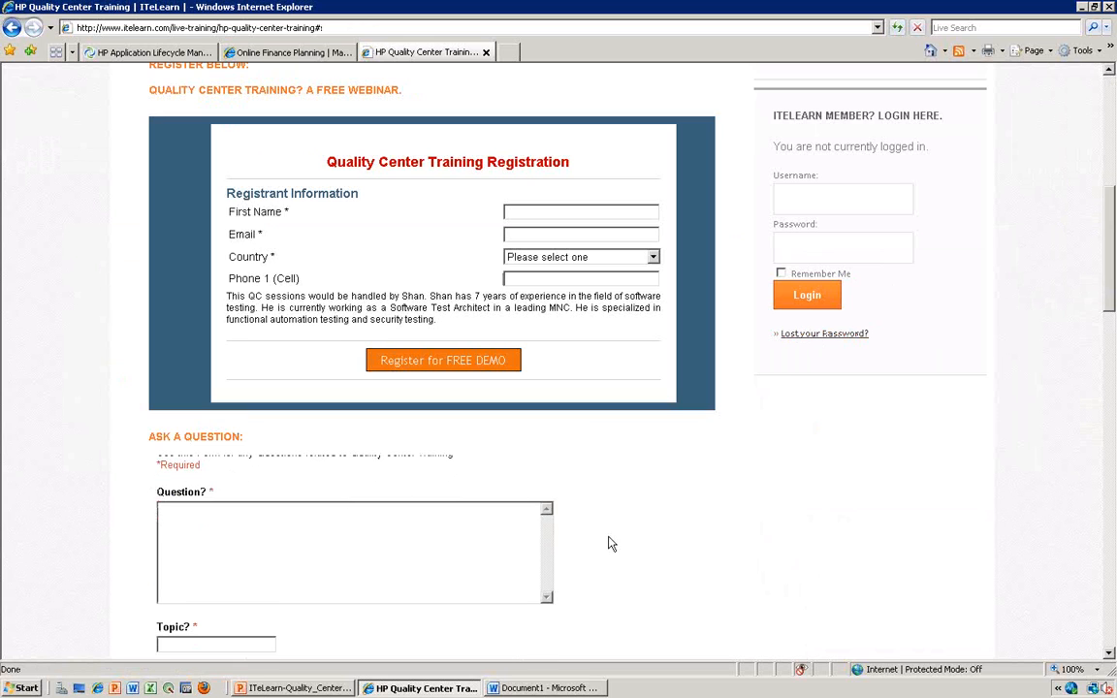
mouse_move(1110, 303)
mouse_down()
mouse_move(1092, 498)
mouse_move(1113, 289)
mouse_up()
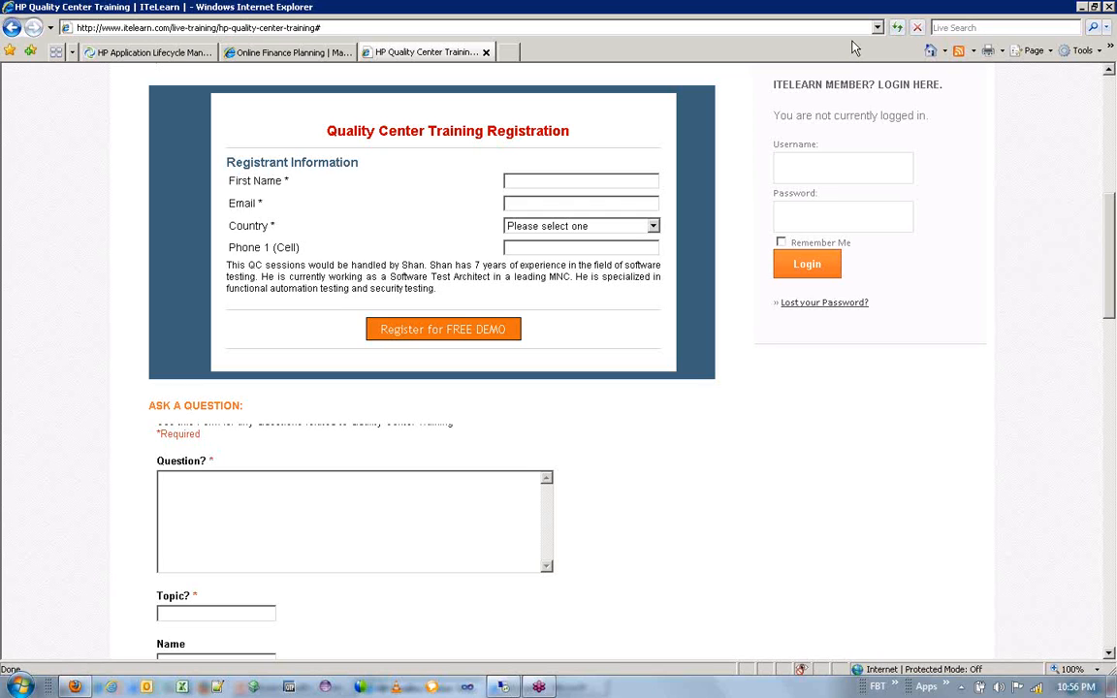
- Return to the HP Application Lifecycle Management page in the browser
key(alt)
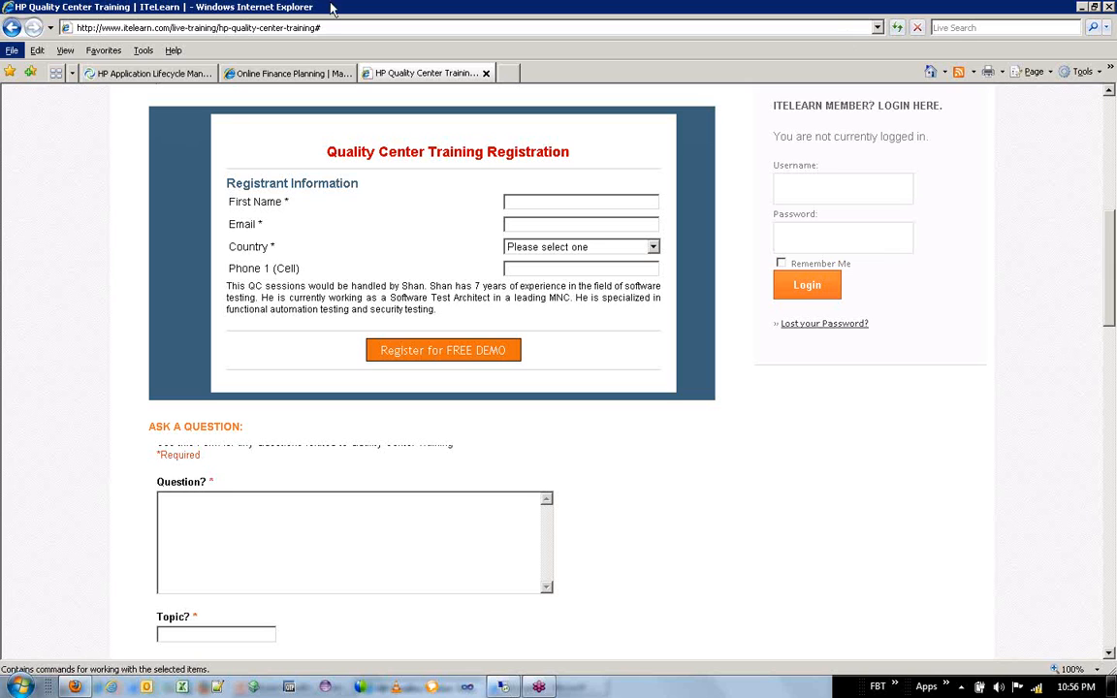
click(124, 75)
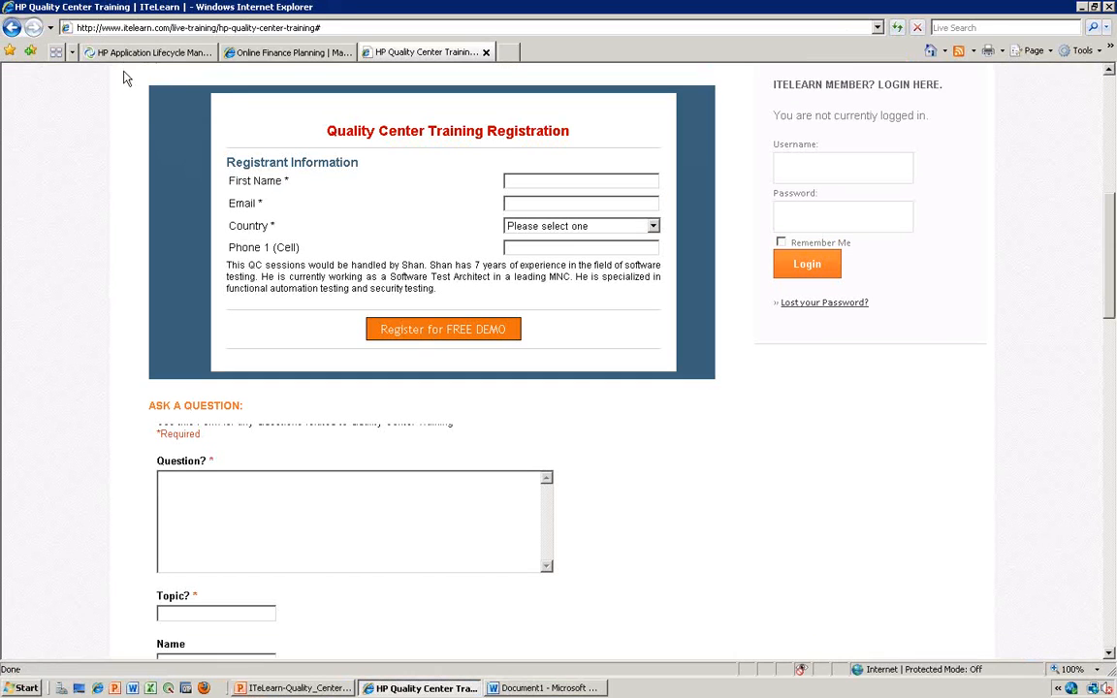
click(122, 54)
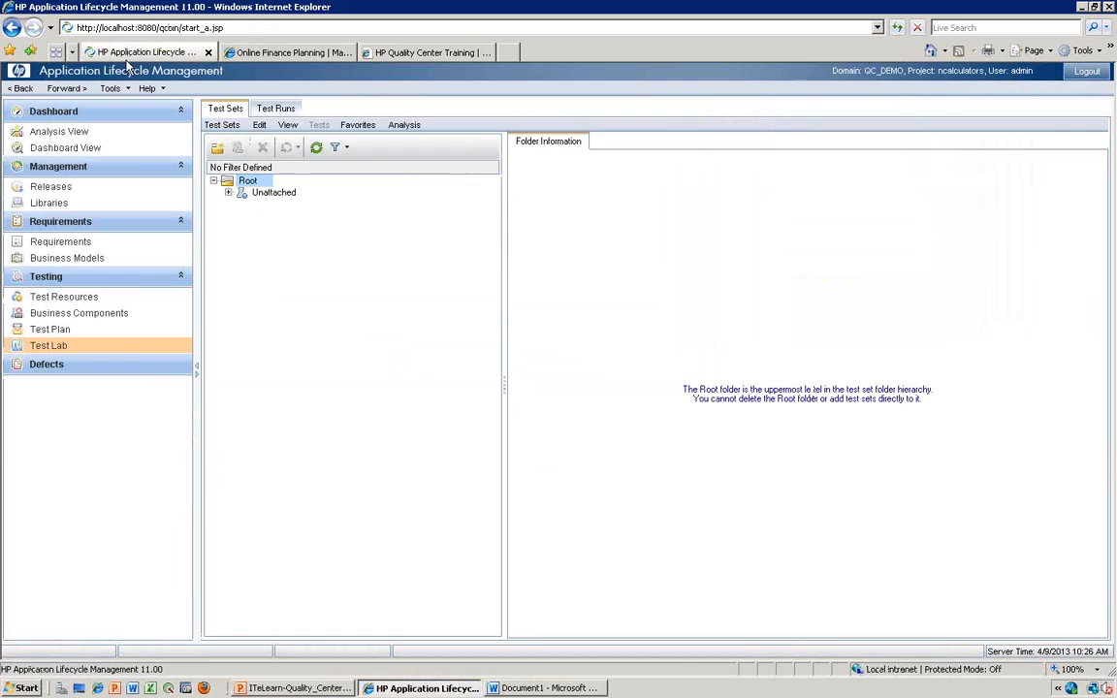